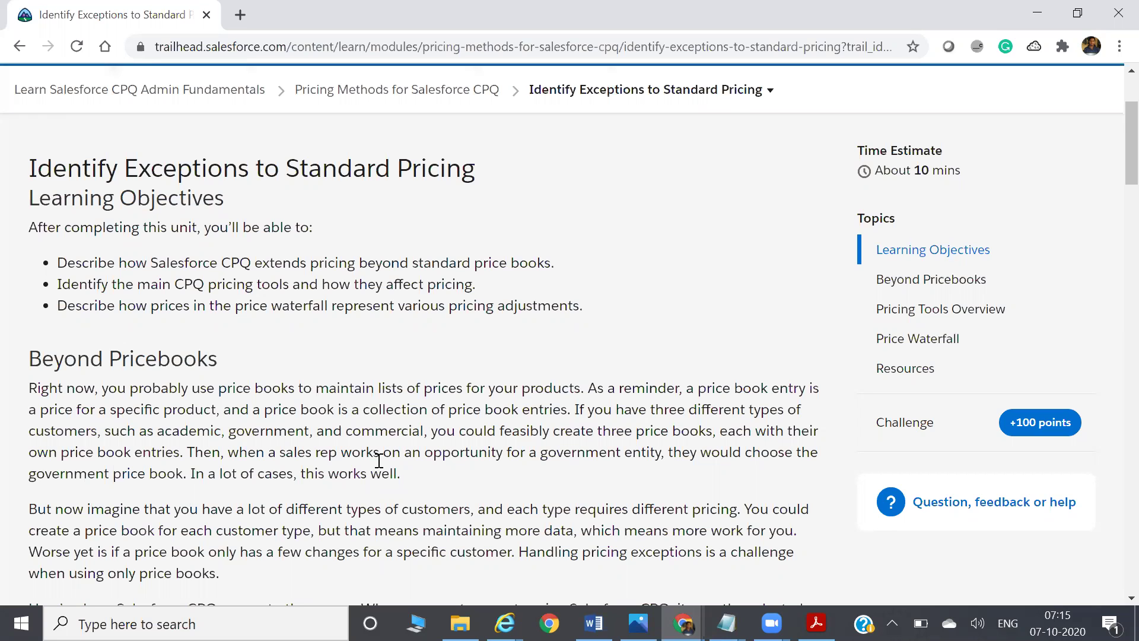
Step: Switch to the Salesforce CPQ browser window and open the Printer Paper Letter record from the Products list
key("alt+Tab")
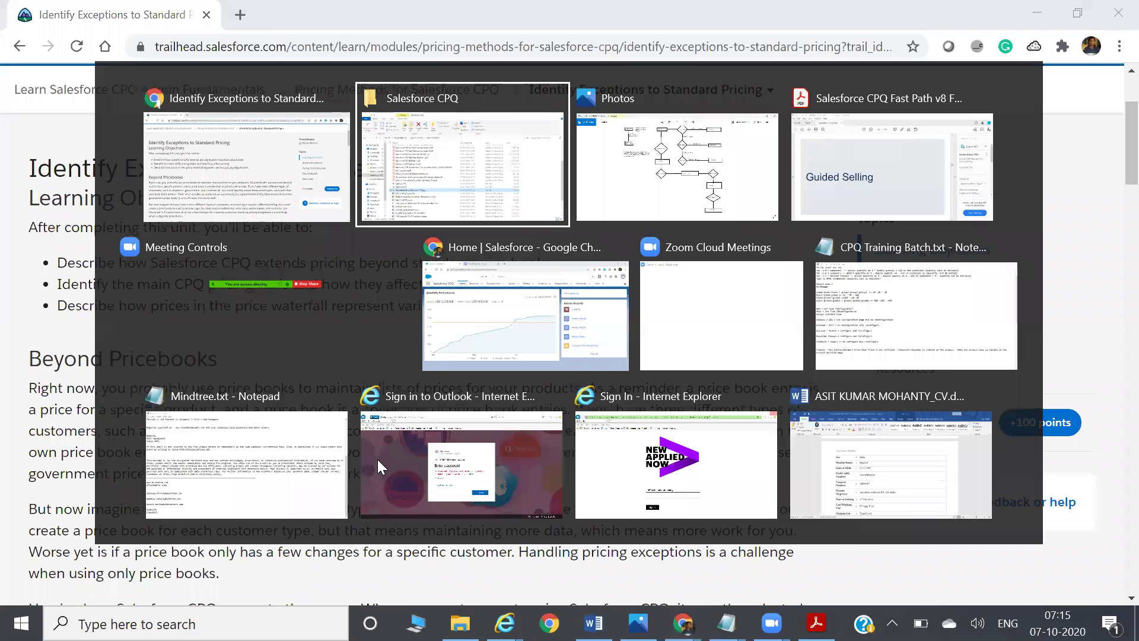
key("alt+Tab")
key("alt+Tab")
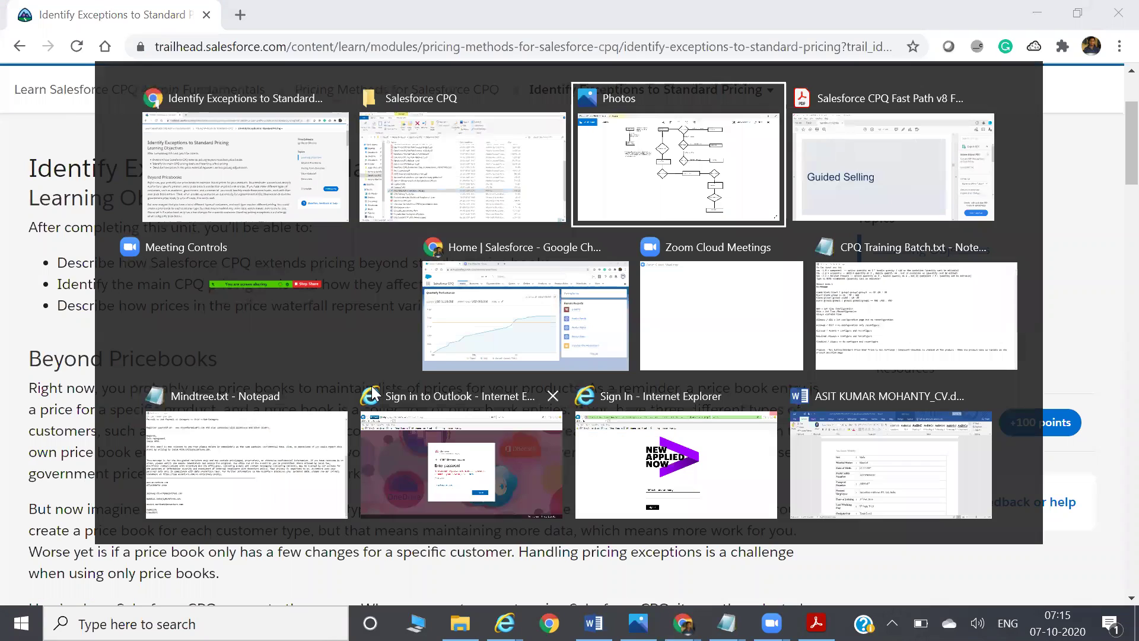
key("alt+Tab")
key("alt+Tab")
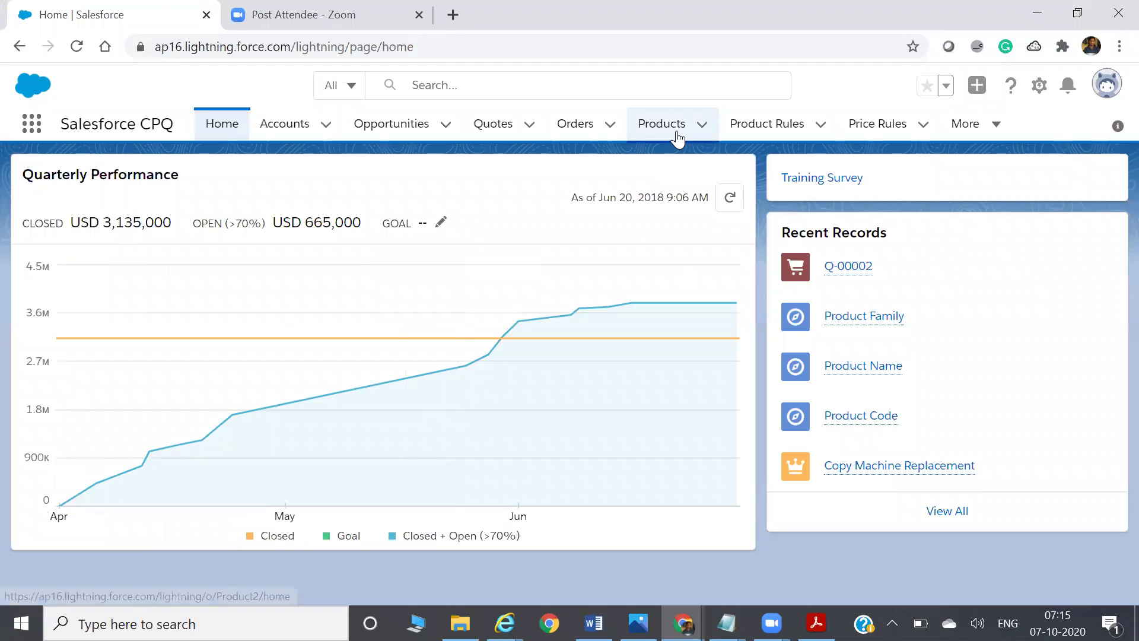
left_click(574, 124)
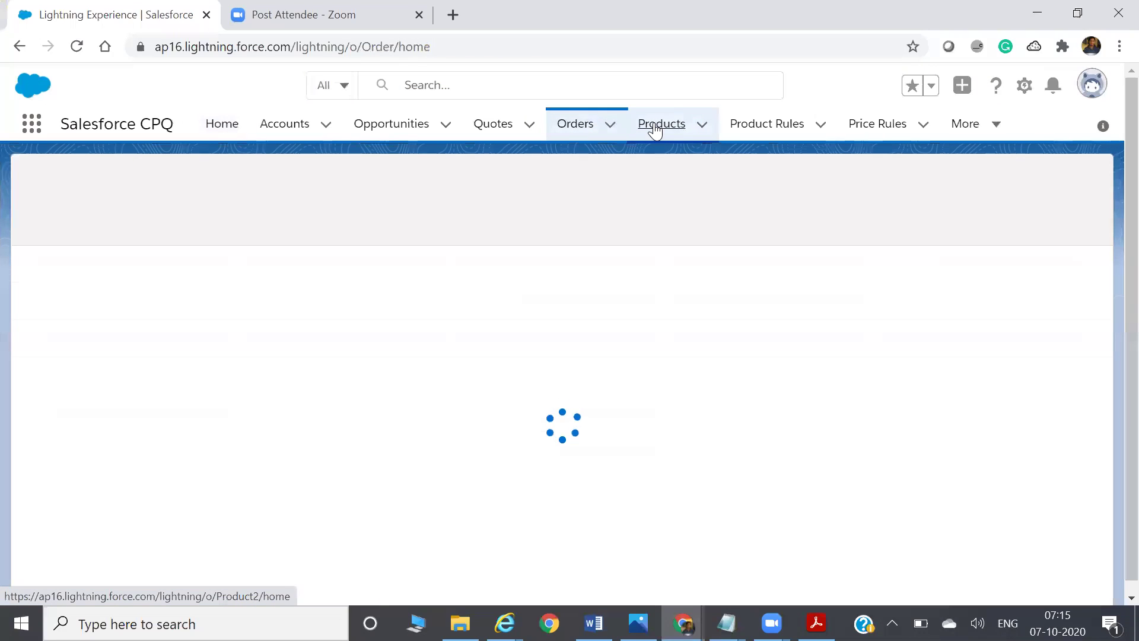
left_click(655, 125)
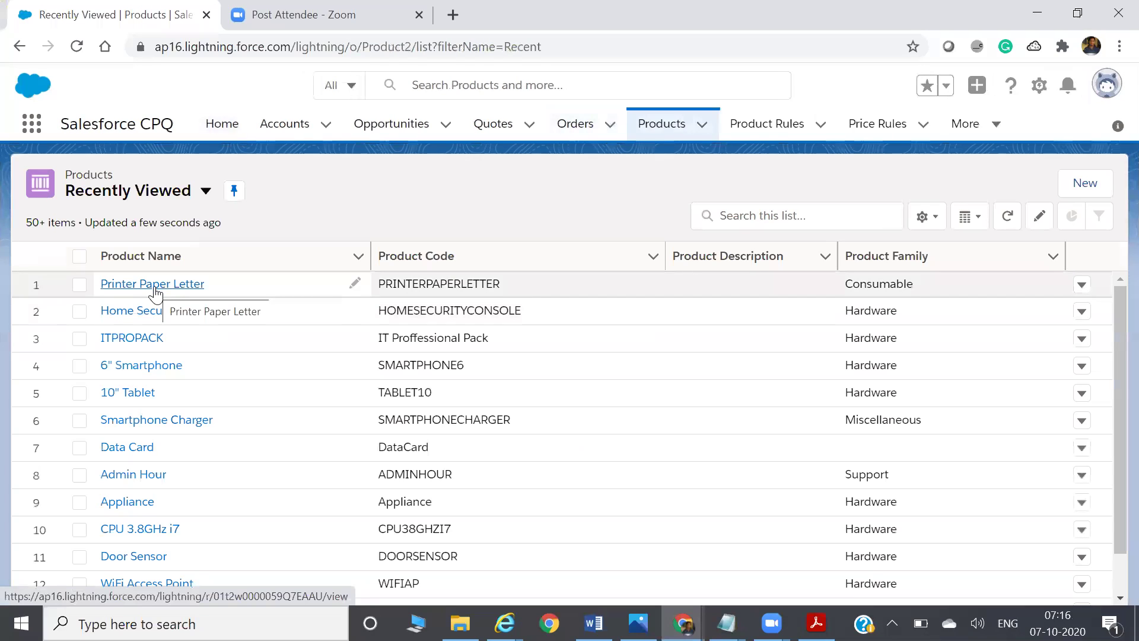
left_click(343, 265)
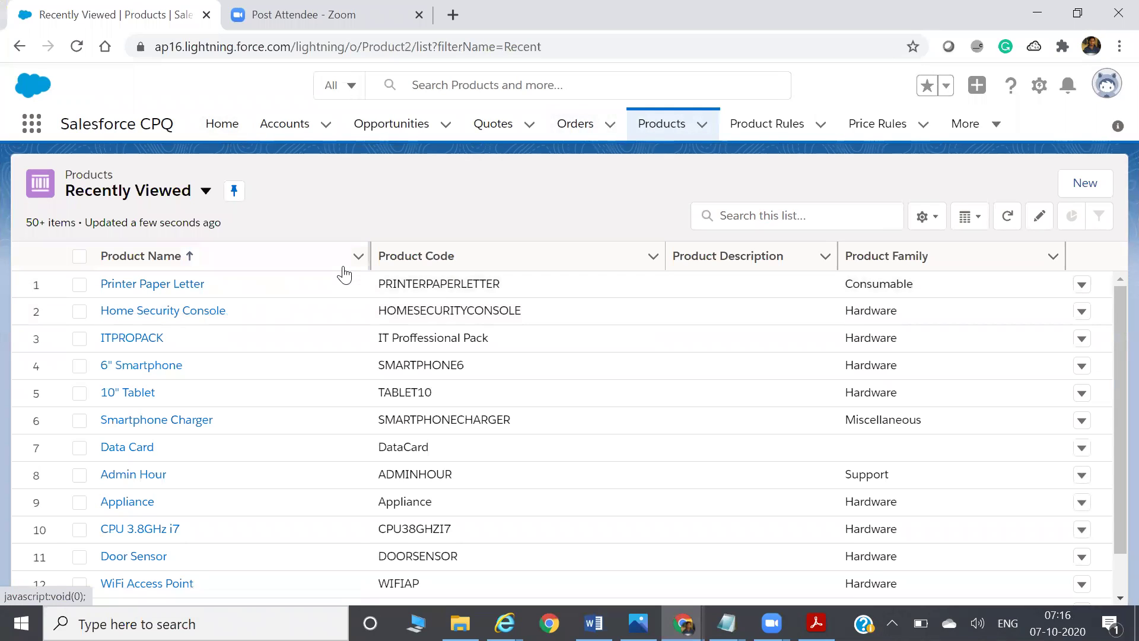
left_click(152, 284)
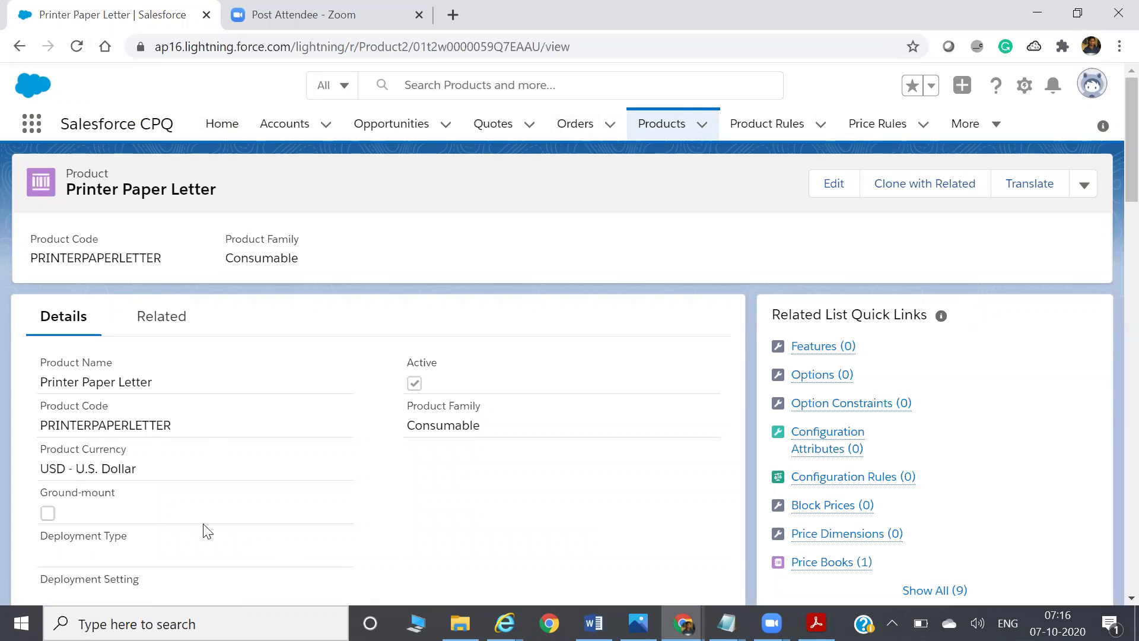
Step: Open Product-Hierarchy-Workbook-Template-v1.4.xlsx from the Salesforce CPQ folder and maximize its Excel window
left_click(460, 623)
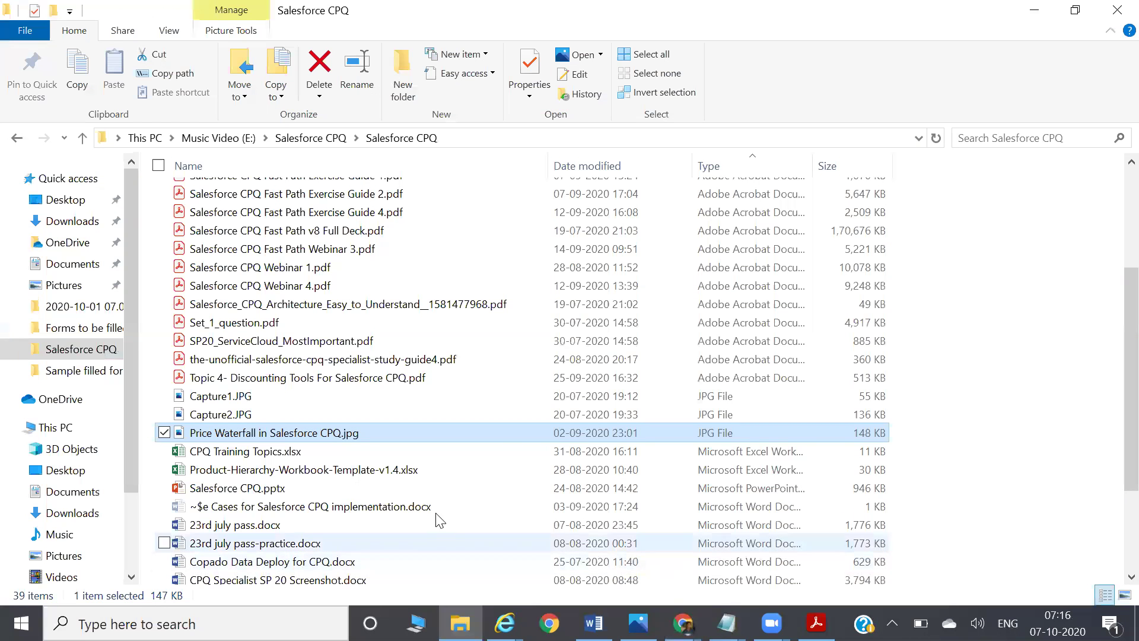
double_click(358, 470)
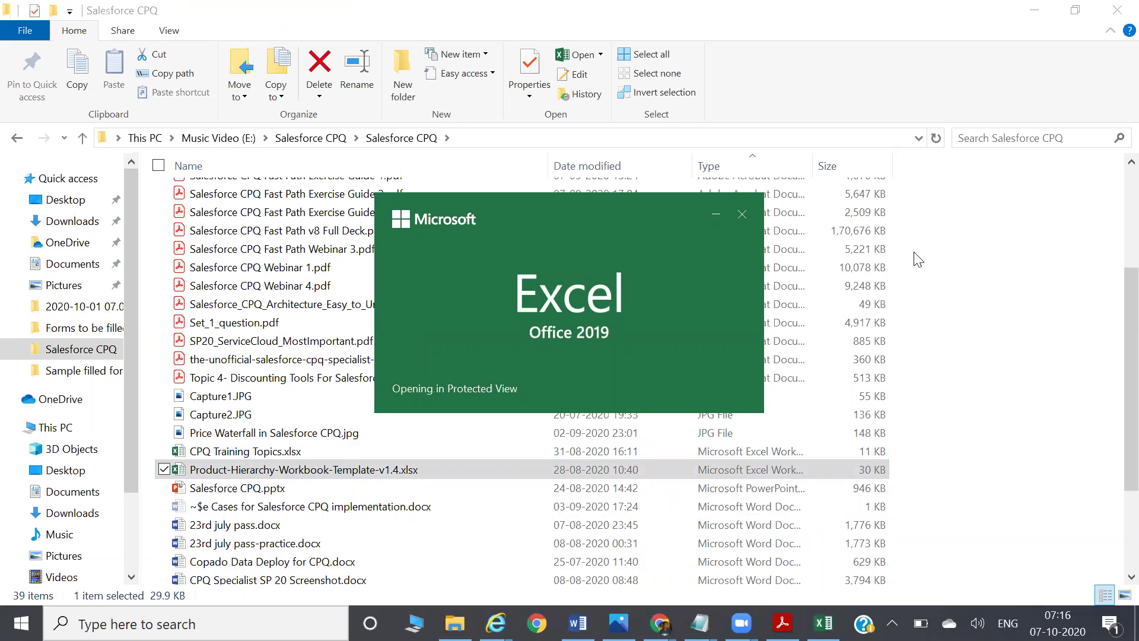
left_click(1028, 10)
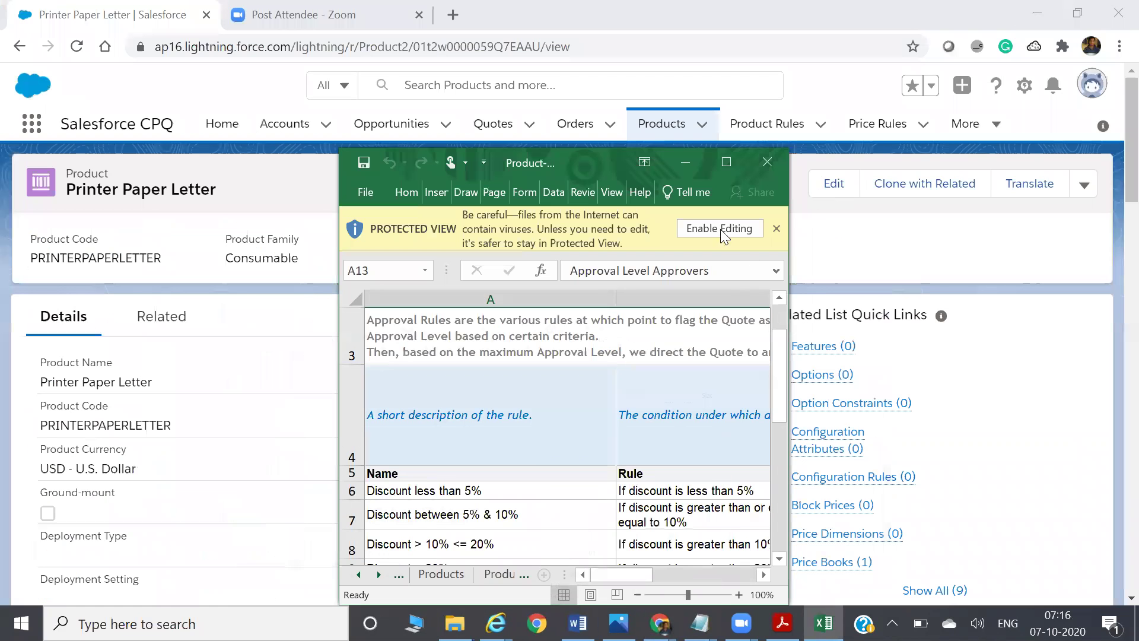
left_click(724, 168)
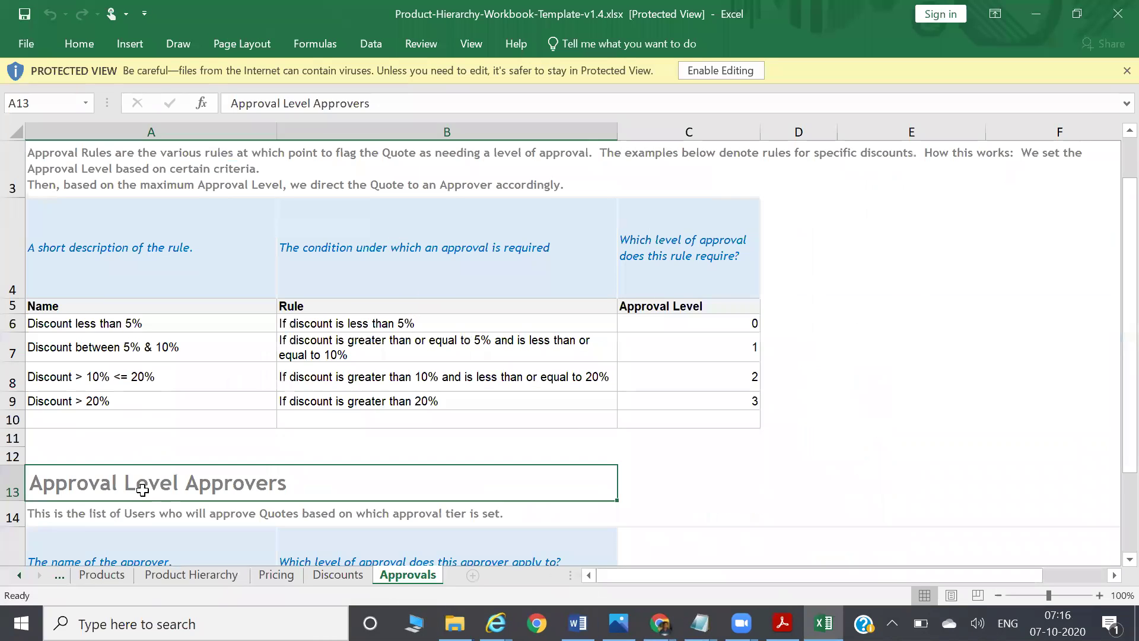
Step: Review the Products sheet's column groups, from Product Information and Pricing to the Bundle and Subscription Product Settings
left_click(90, 576)
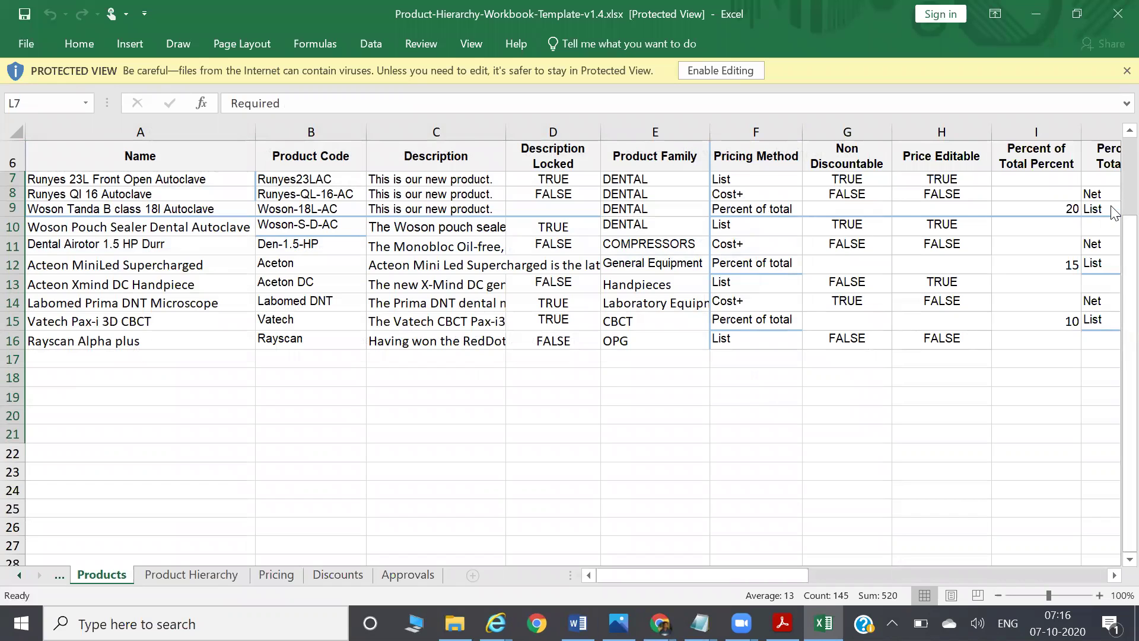
left_click_drag(1125, 255, 1125, 152)
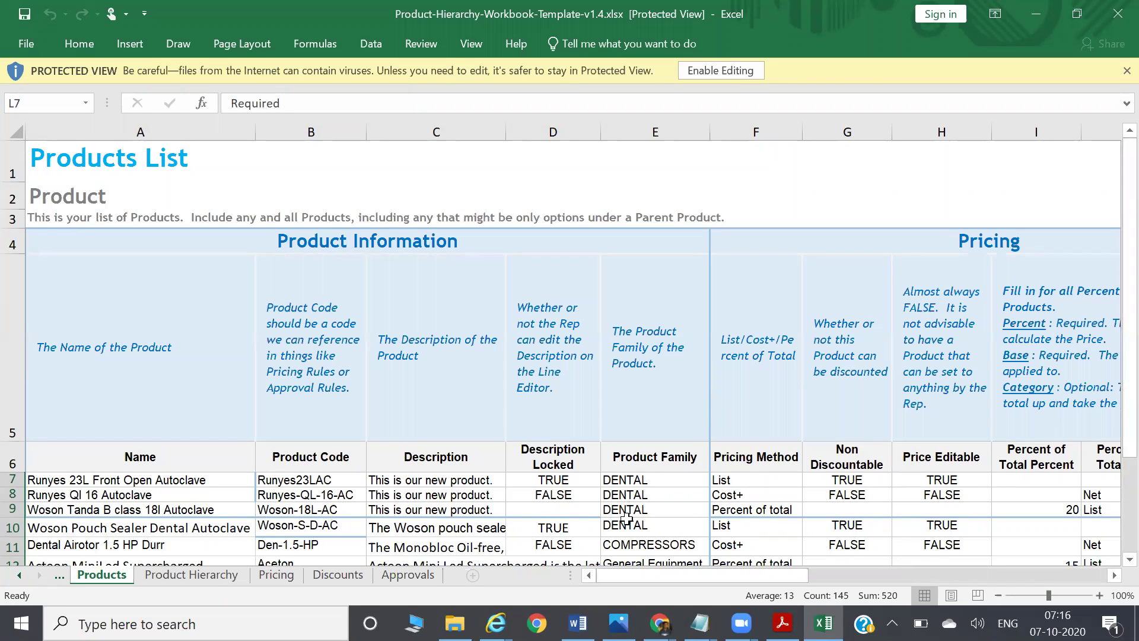
scroll(627, 518, "right", 6)
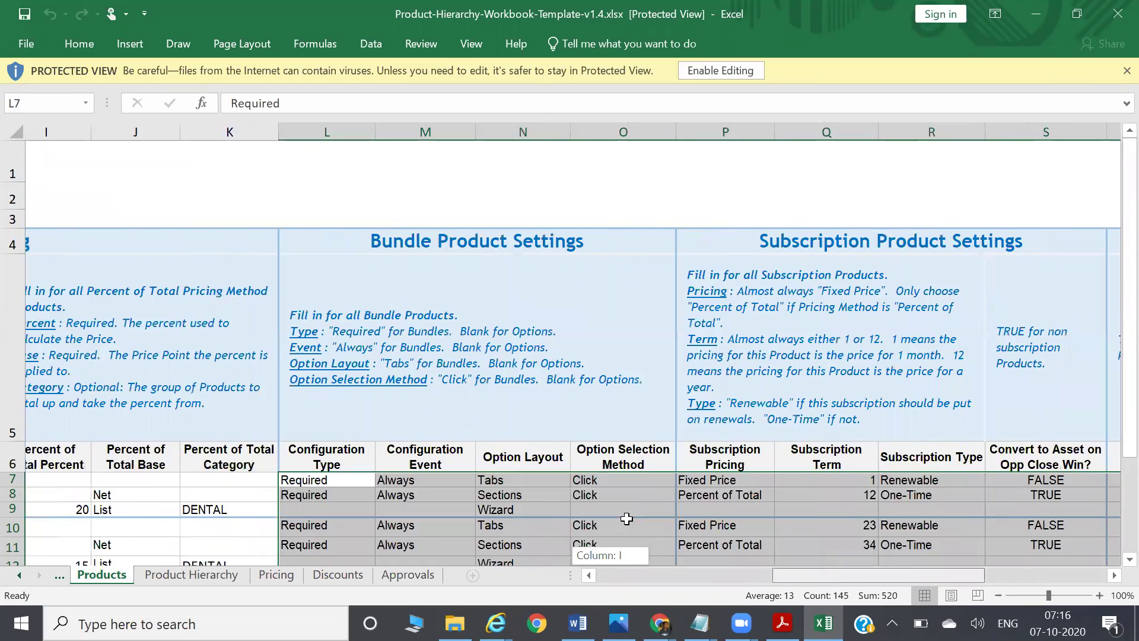
scroll(627, 518, "right", 2)
scroll(626, 518, "left", 7)
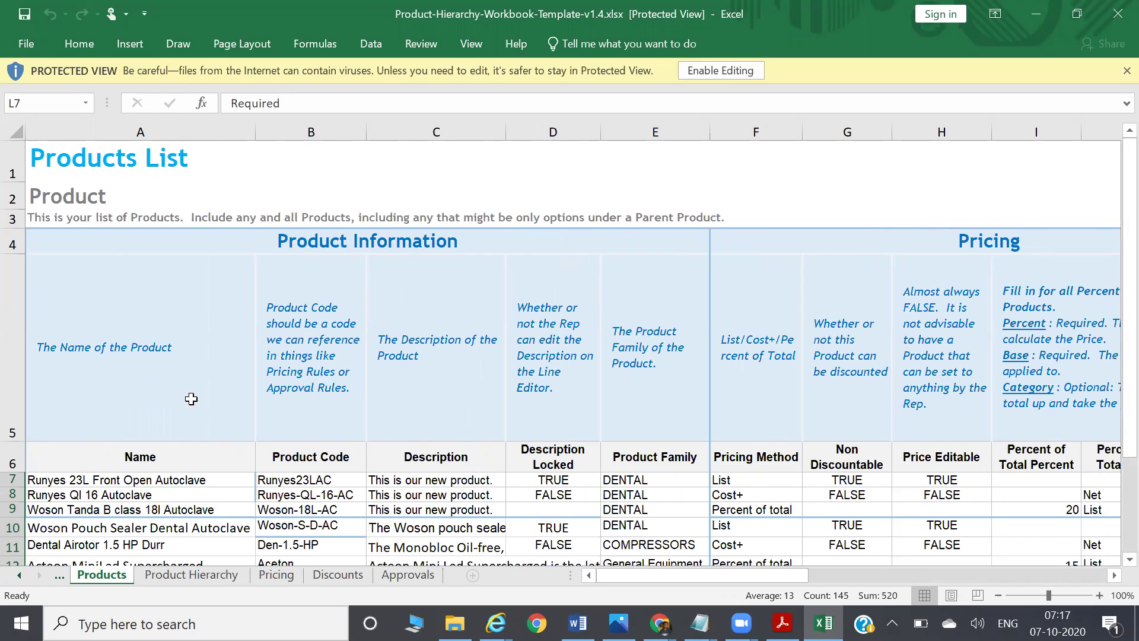
Step: Go through the product names in column A of the Products sheet, from A7 down to A19
left_click(118, 483)
key("Down")
key("Down")
key("Down")
key("Down")
key("Down")
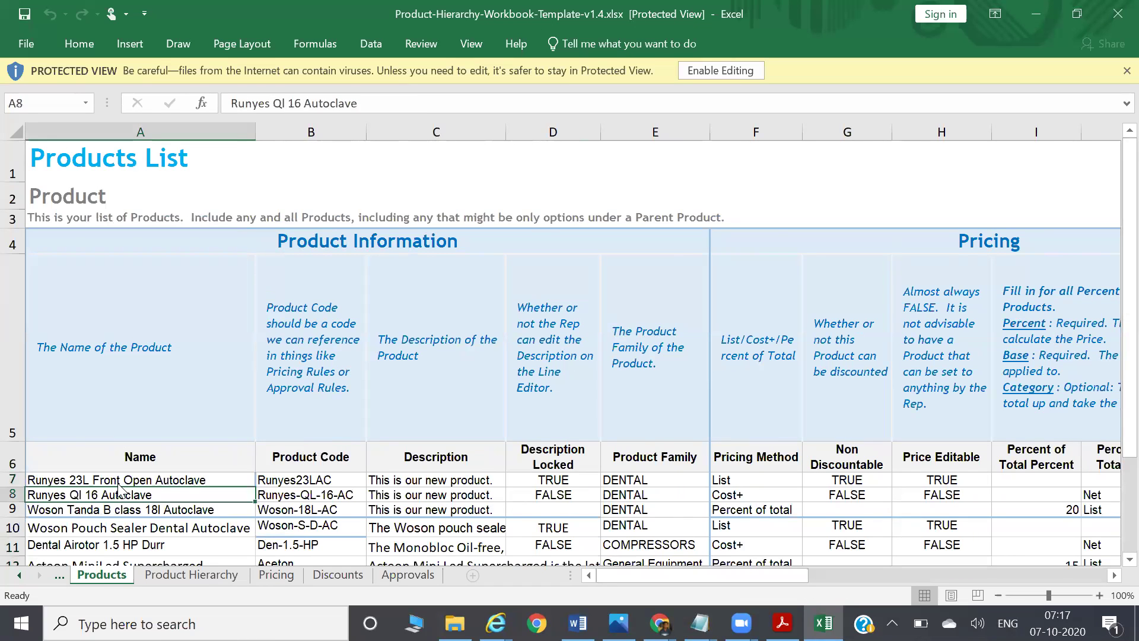
key("Down")
key("Down")
key("Down")
key("Down")
key("Down")
key("Down")
key("Down")
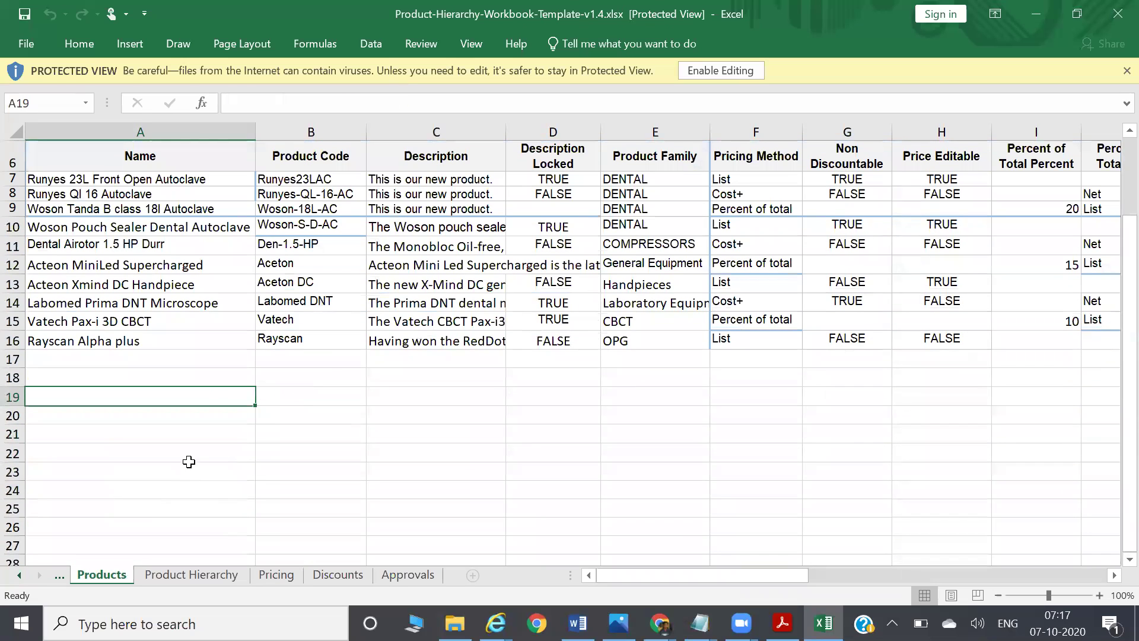
Step: View the workbook's Welcome sheet, and highlight the product family values E7:E16 on the Products sheet
left_click(60, 576)
left_click(62, 576)
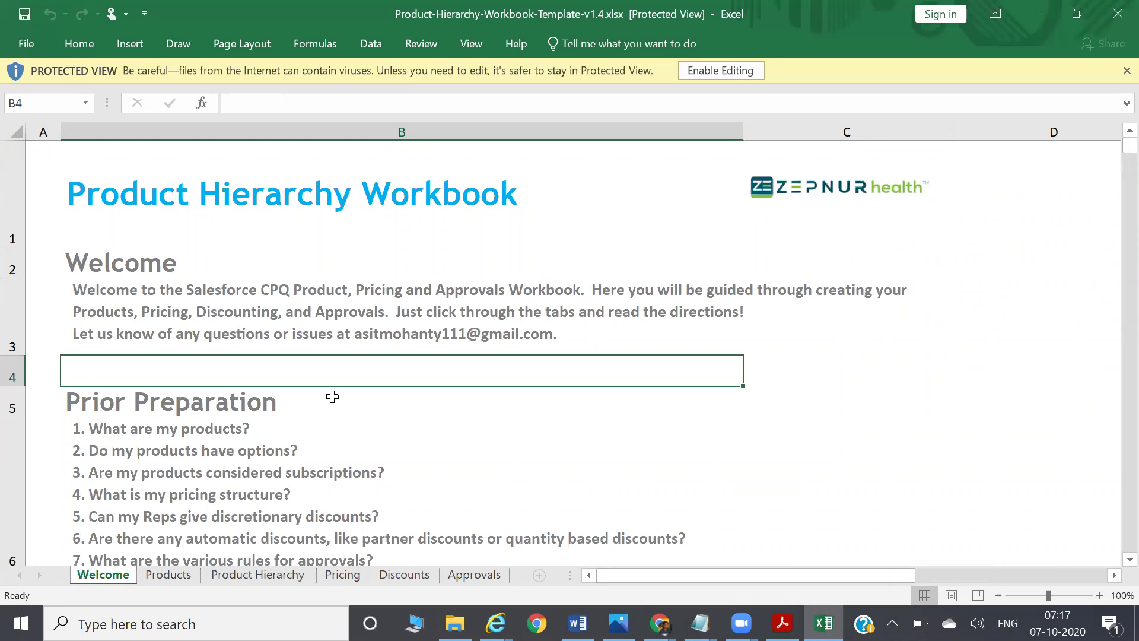
left_click(170, 576)
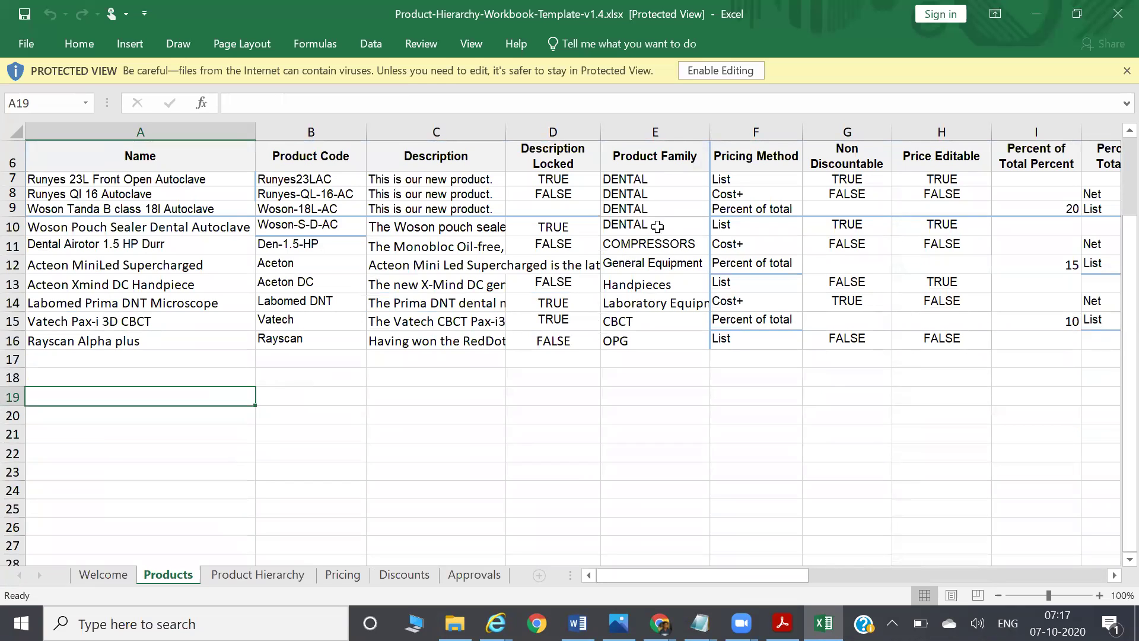
left_click_drag(657, 179, 652, 340)
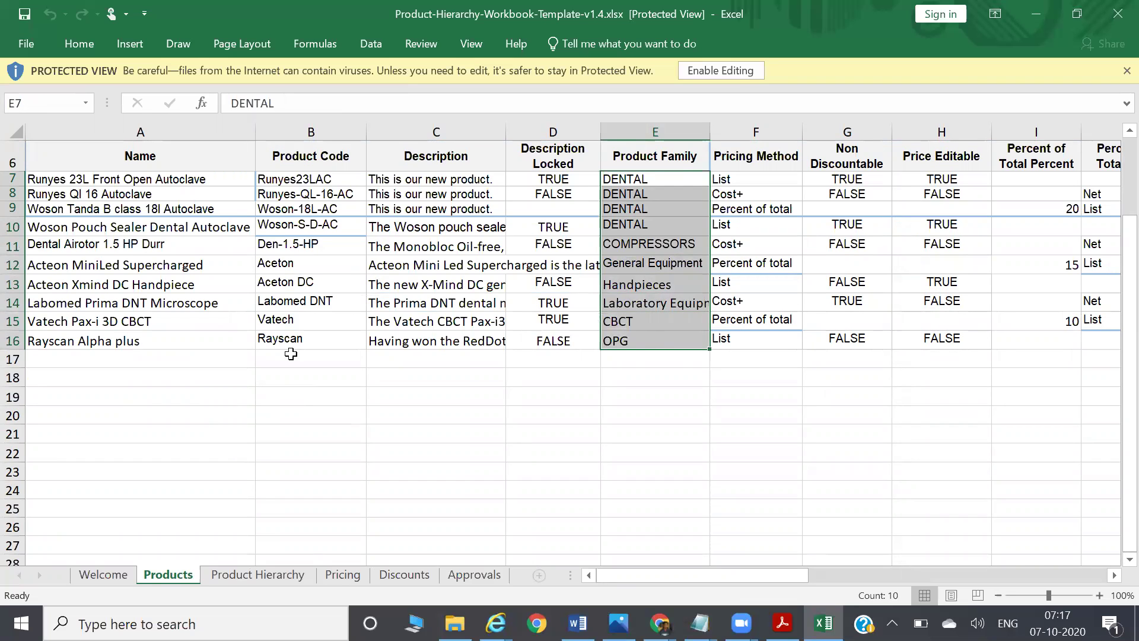
left_click(220, 178)
Step: Check the Welcome sheet again and return to the Products sheet's headings and first product name in A7
left_click(101, 575)
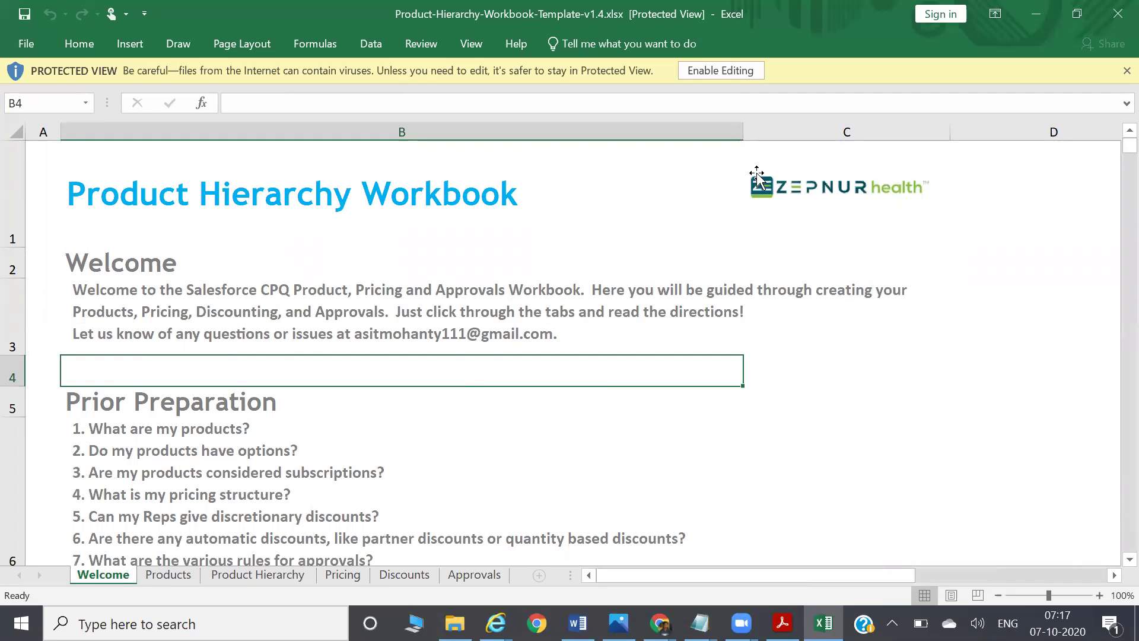
left_click(164, 577)
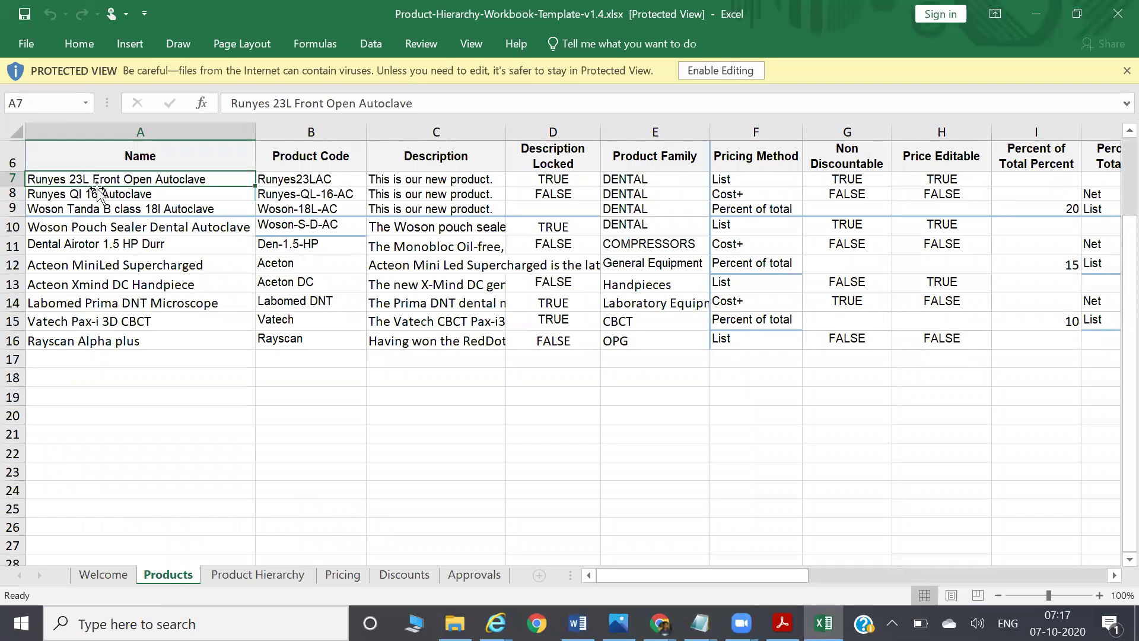
key("Up")
key("Up")
key("Up")
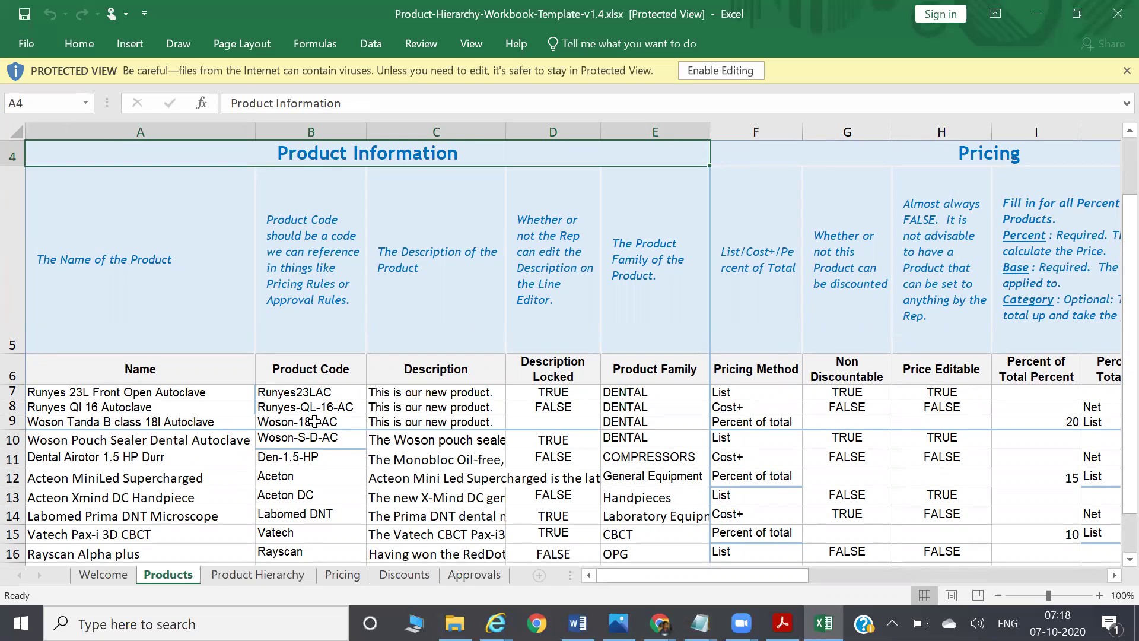
left_click(107, 392)
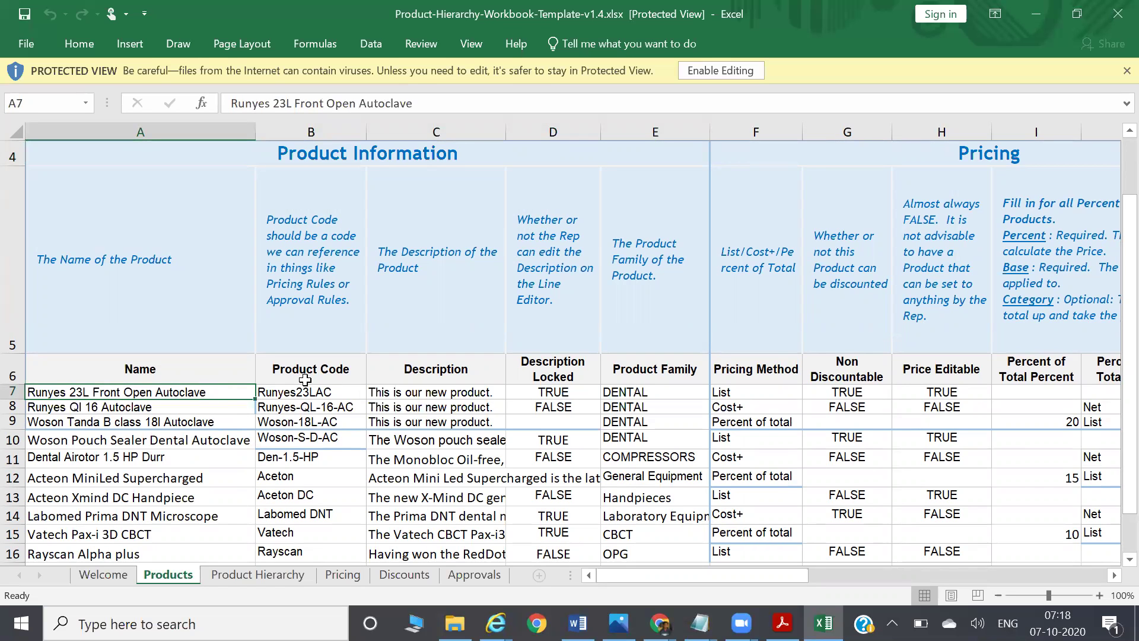
Step: Switch to Salesforce and examine the Printer Paper Letter detail fields down to Product Description and Lock Description
key("alt+Tab")
key("alt+Tab")
key("alt+Tab")
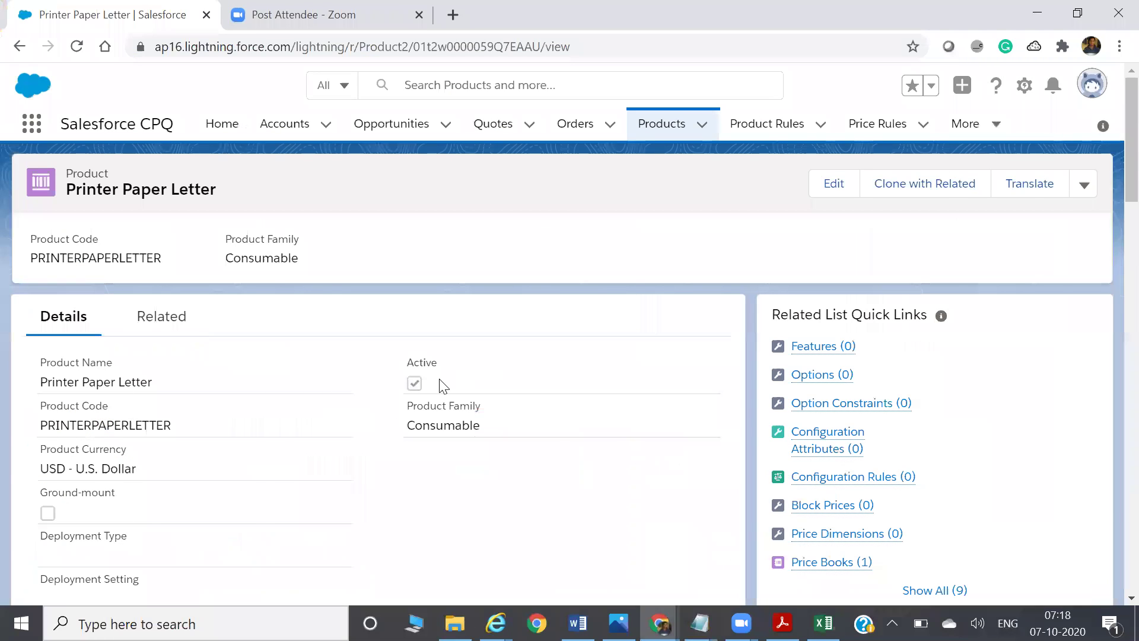
key("alt+Tab")
key("alt+Tab")
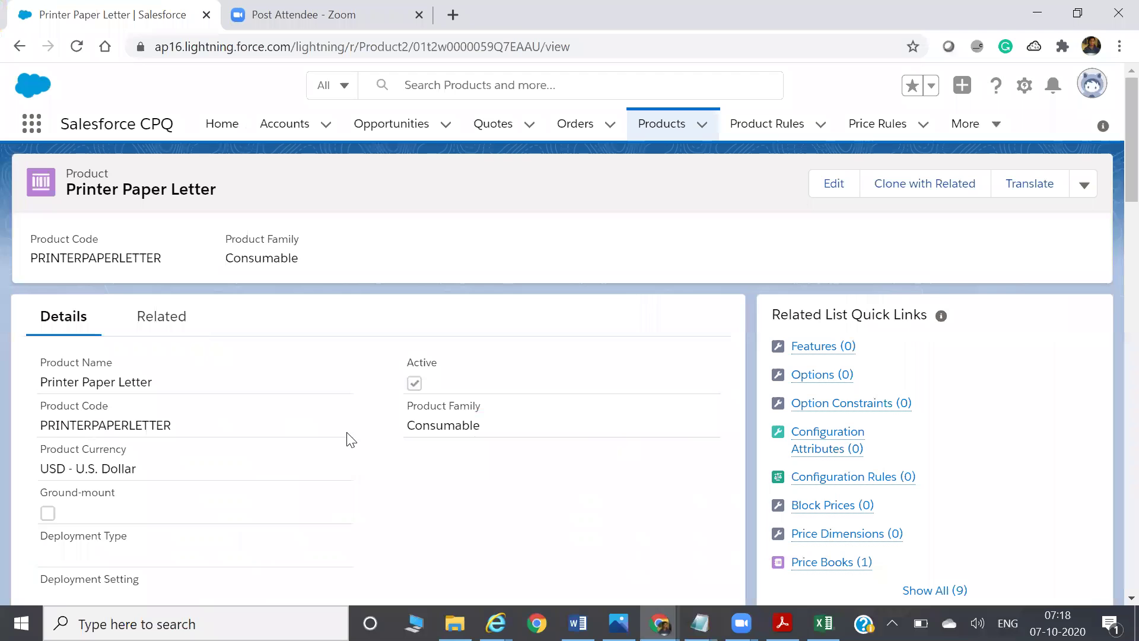
left_click_drag(1130, 178, 1114, 506)
scroll(1114, 506, "down", 1)
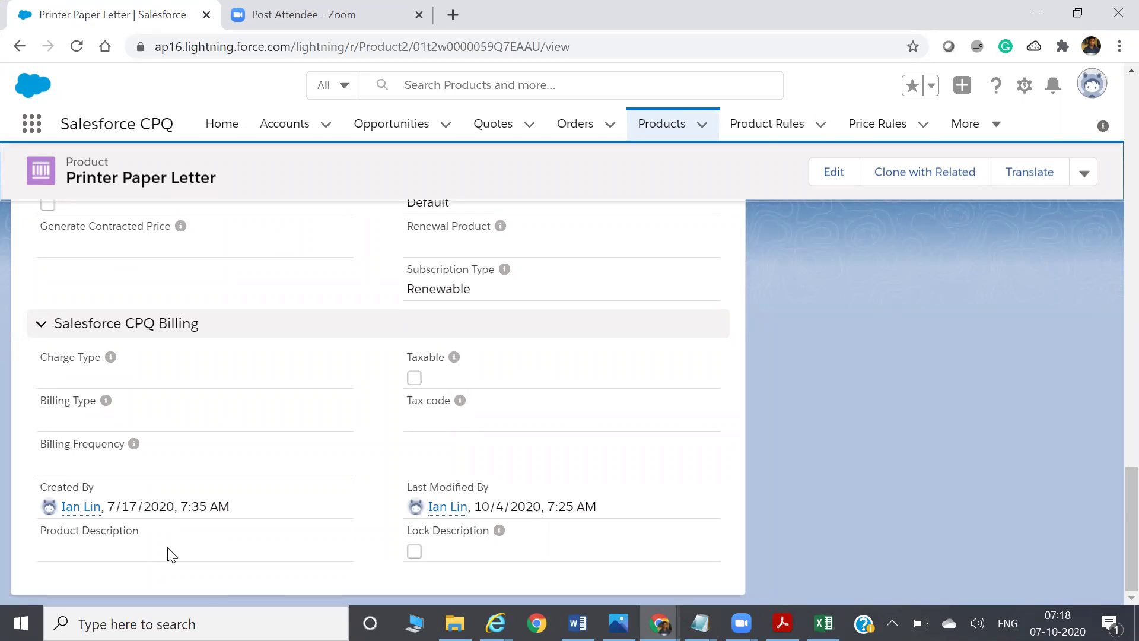
Step: Compare the workbook's Description Locked and Product Family columns with the matching fields on the Salesforce product record
key("alt+Tab")
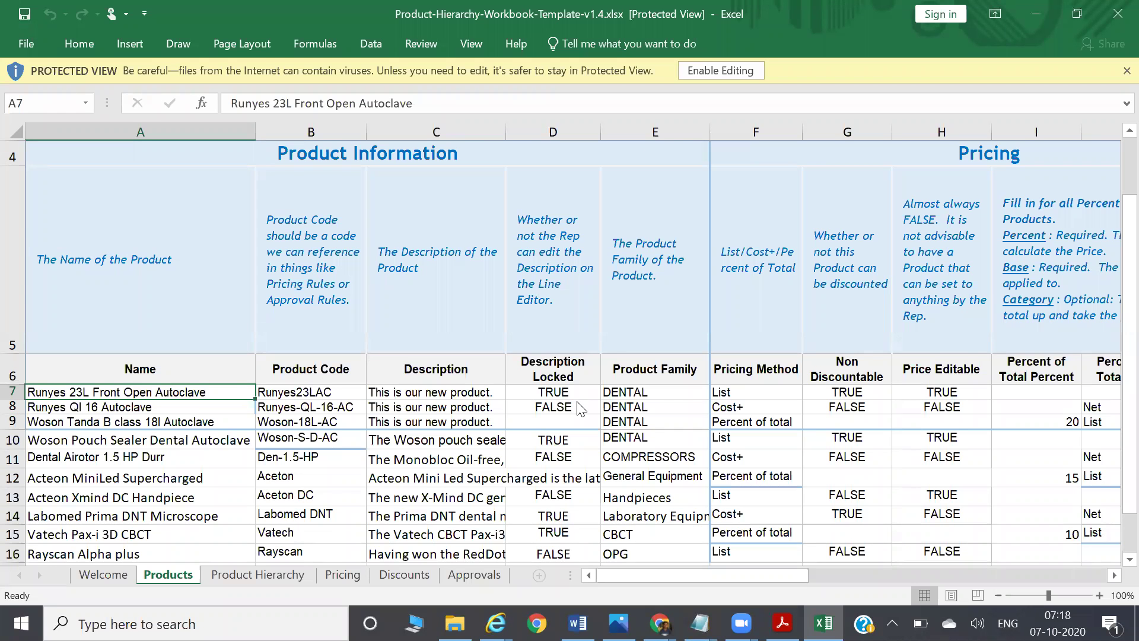
key("alt+Tab")
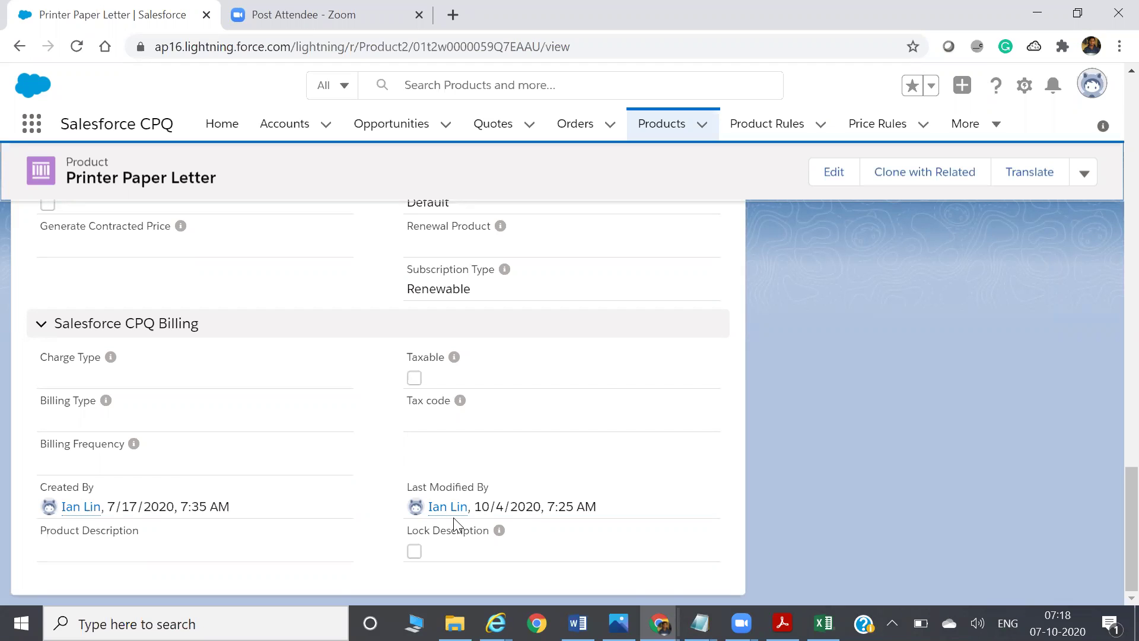
key("alt+Tab")
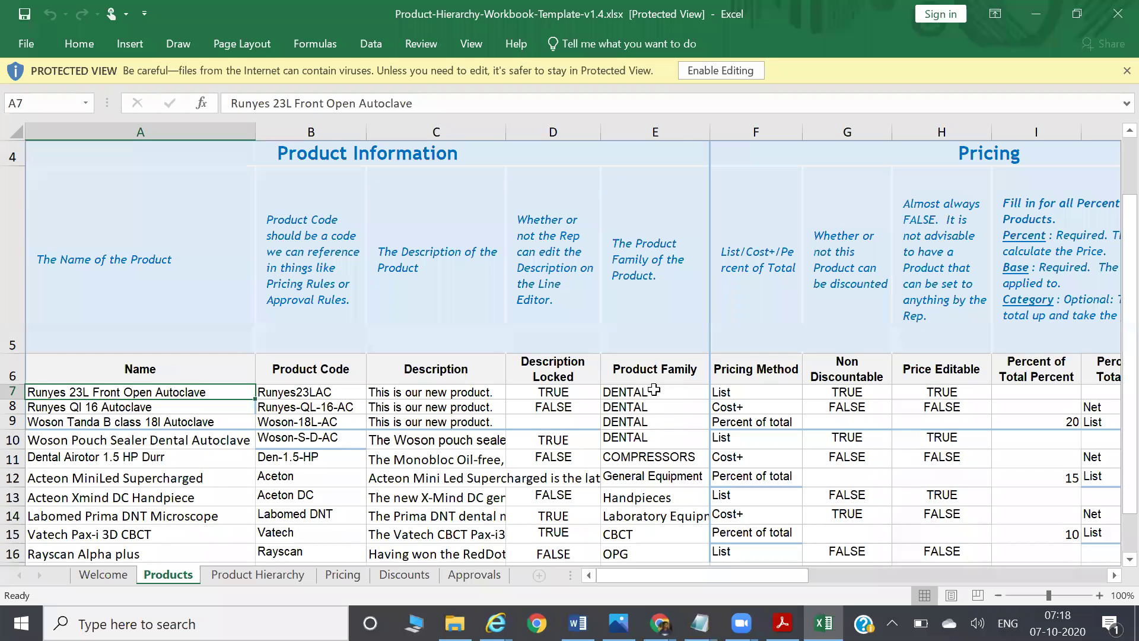
key("alt+Tab")
left_click_drag(1130, 501, 1130, 94)
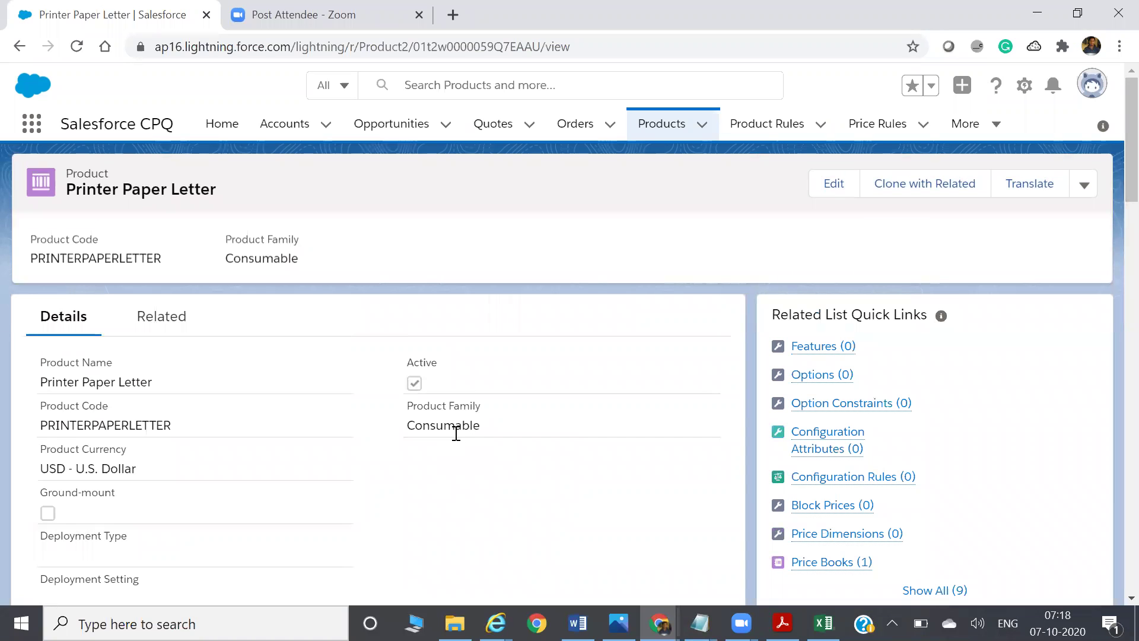
Step: Compare the workbook's Pricing columns with the Salesforce product record, and examine the Percent of Total, bundle and subscription columns
key("alt+Tab")
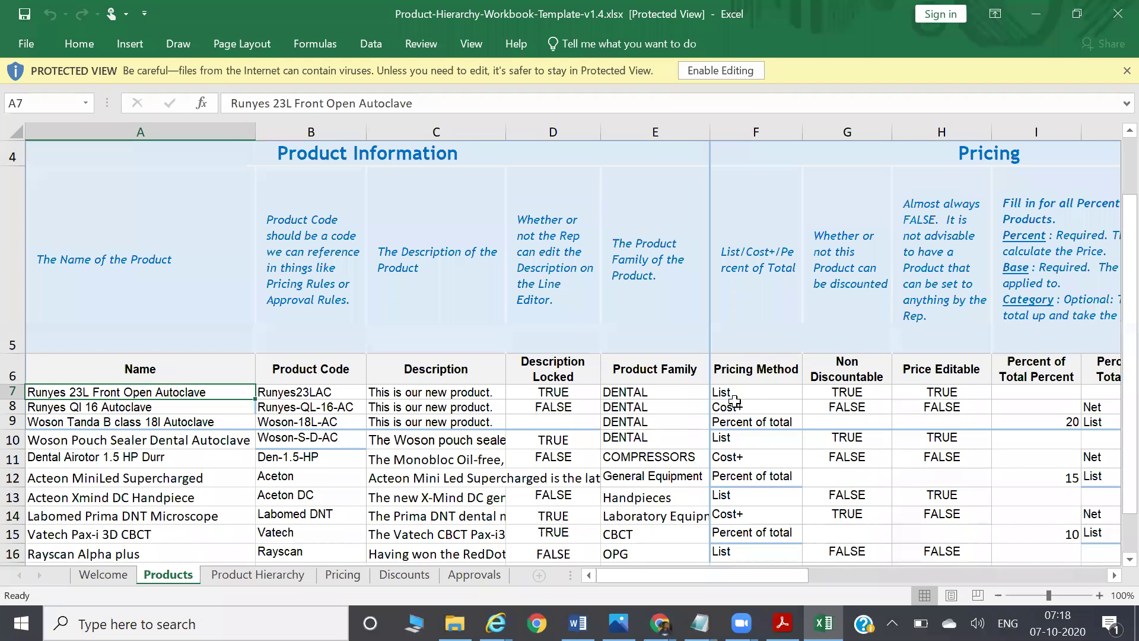
key("alt+Tab")
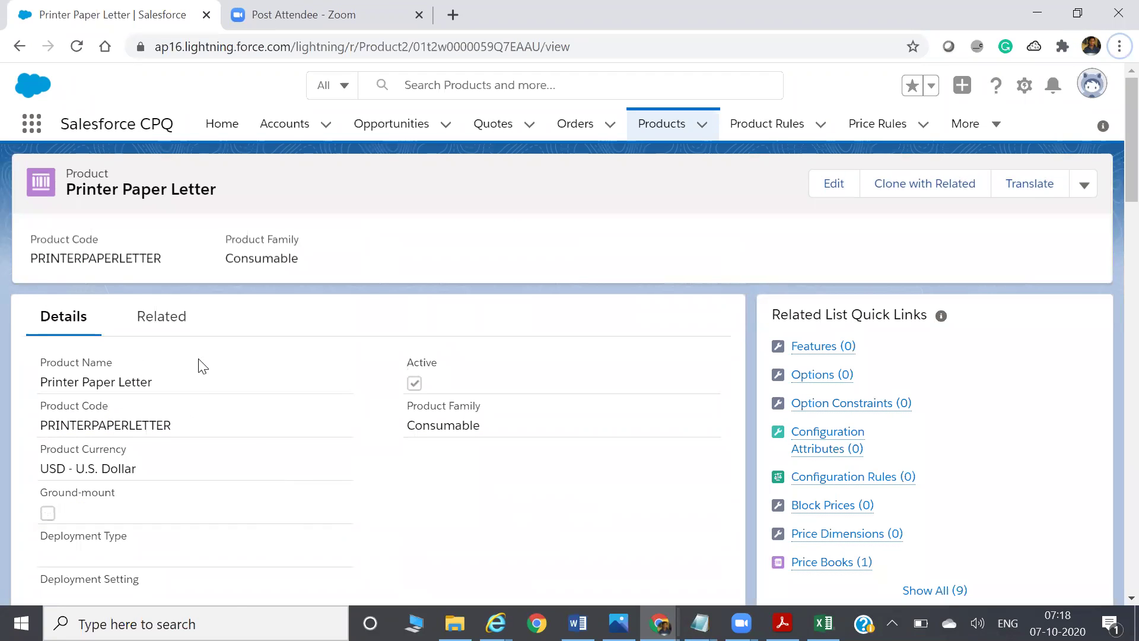
key("alt+Tab")
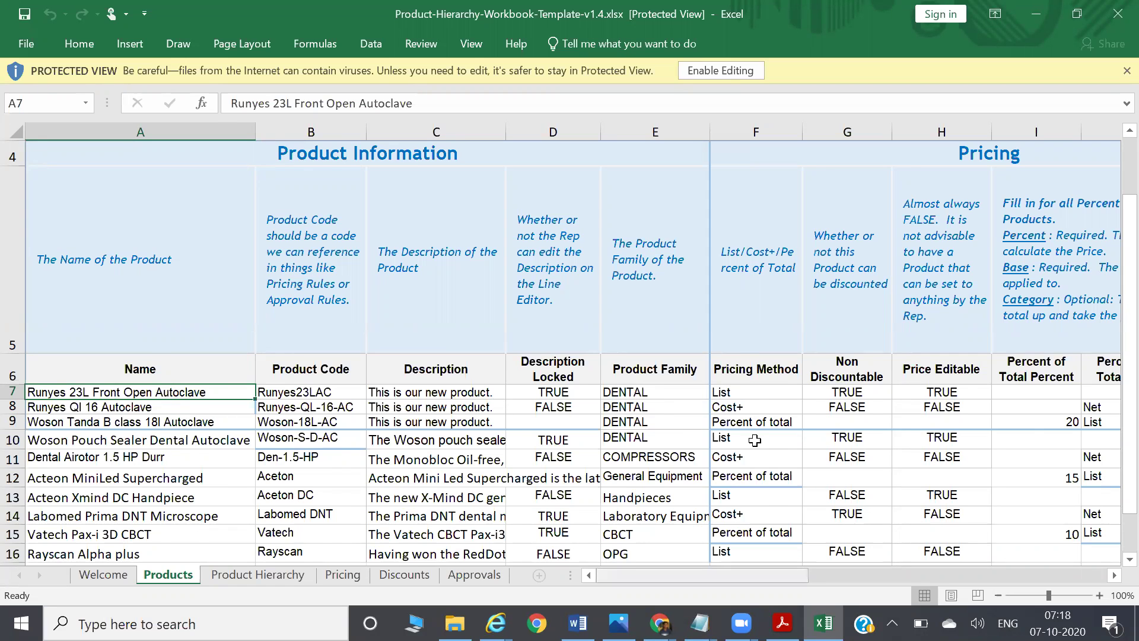
scroll(755, 440, "right", 5)
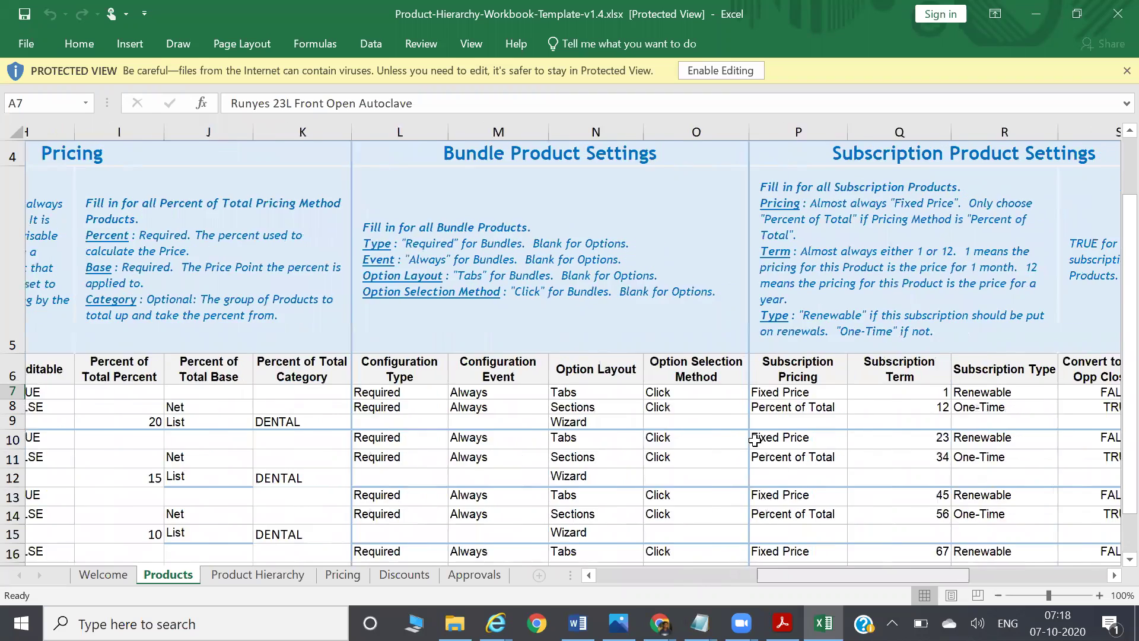
Step: Examine the Products sheet's columns from Product Information through Pricing and the Percent of Total fields to Bundle Product Settings
scroll(755, 439, "left", 5)
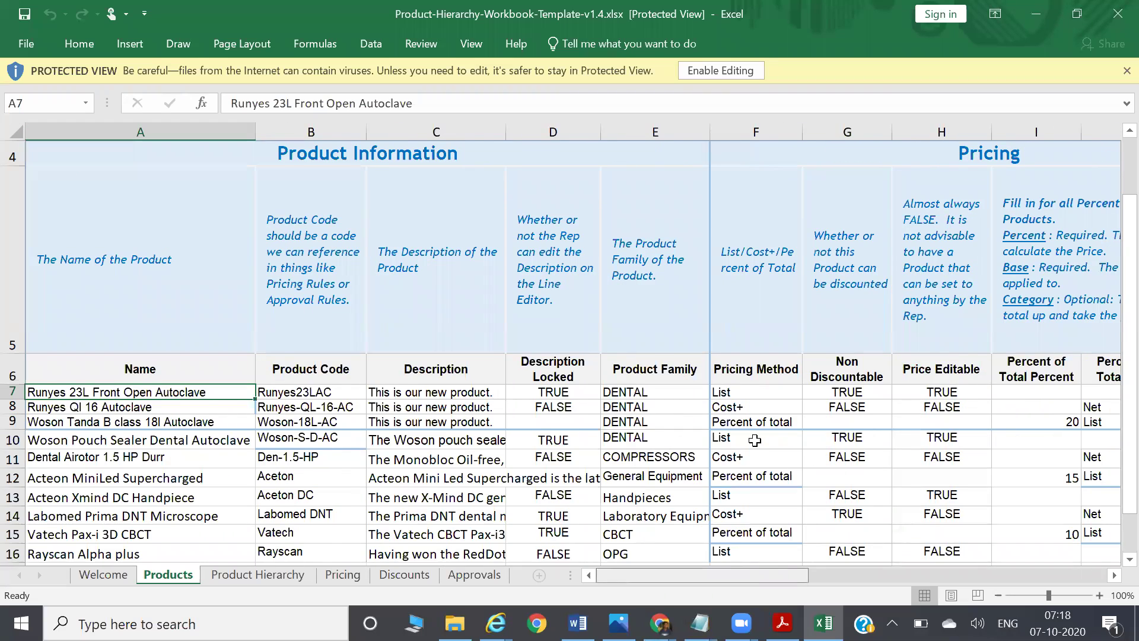
scroll(755, 439, "right", 3)
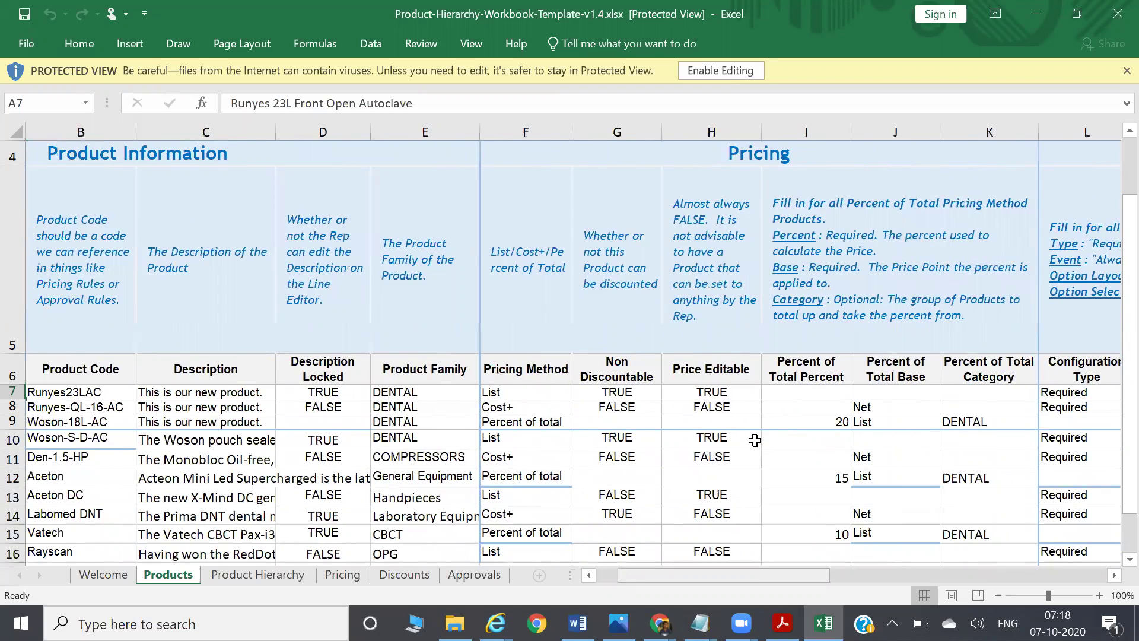
scroll(755, 440, "left", 1)
scroll(754, 439, "right", 3)
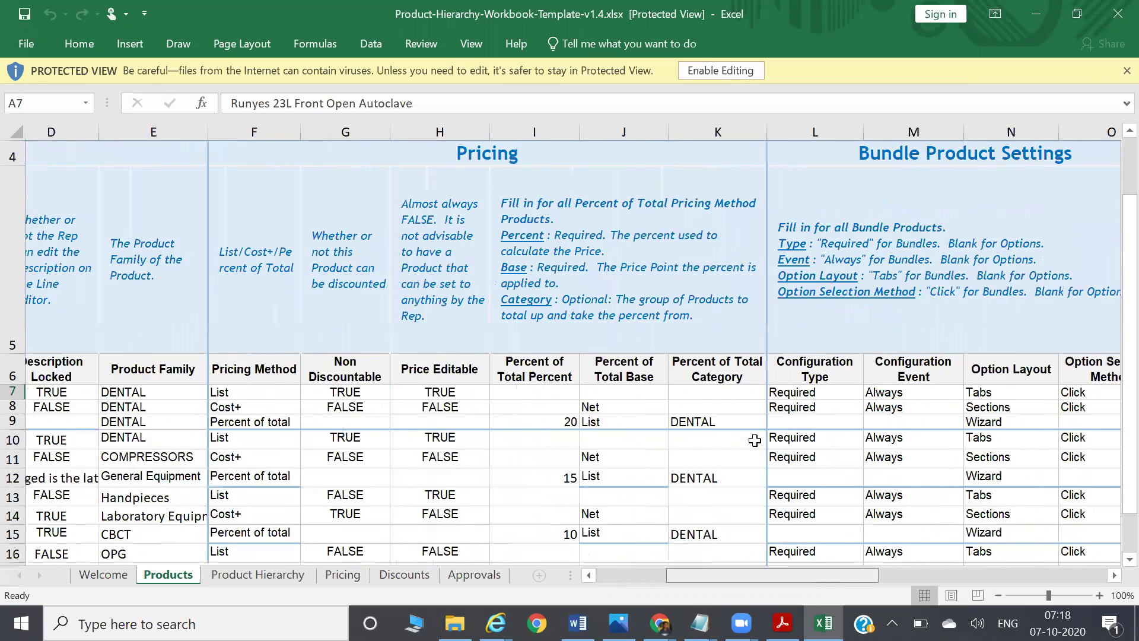
scroll(754, 439, "right", 2)
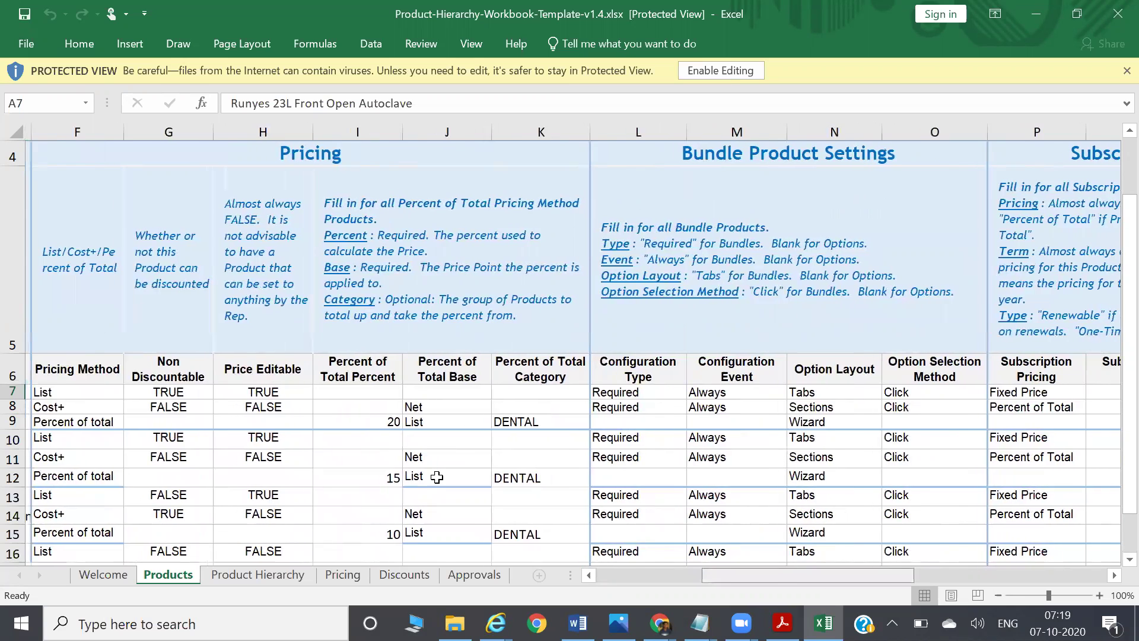
scroll(437, 477, "left", 1)
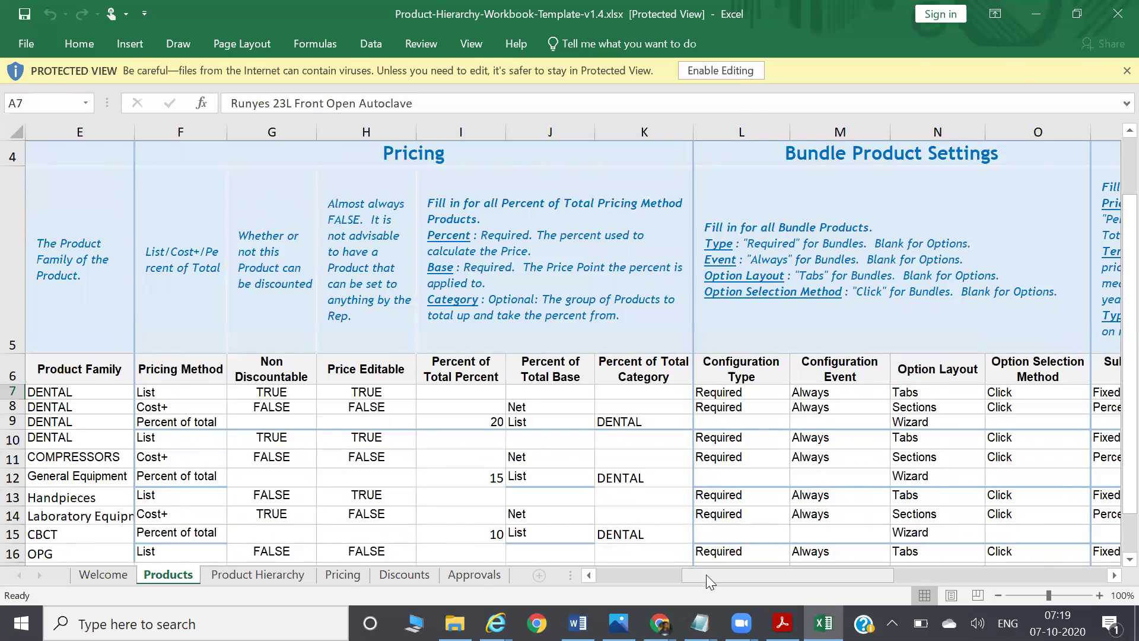
Step: Switch to Salesforce and examine the Configuration, Product Selection and Pricing sections of the Printer Paper Letter record
key("alt+Tab")
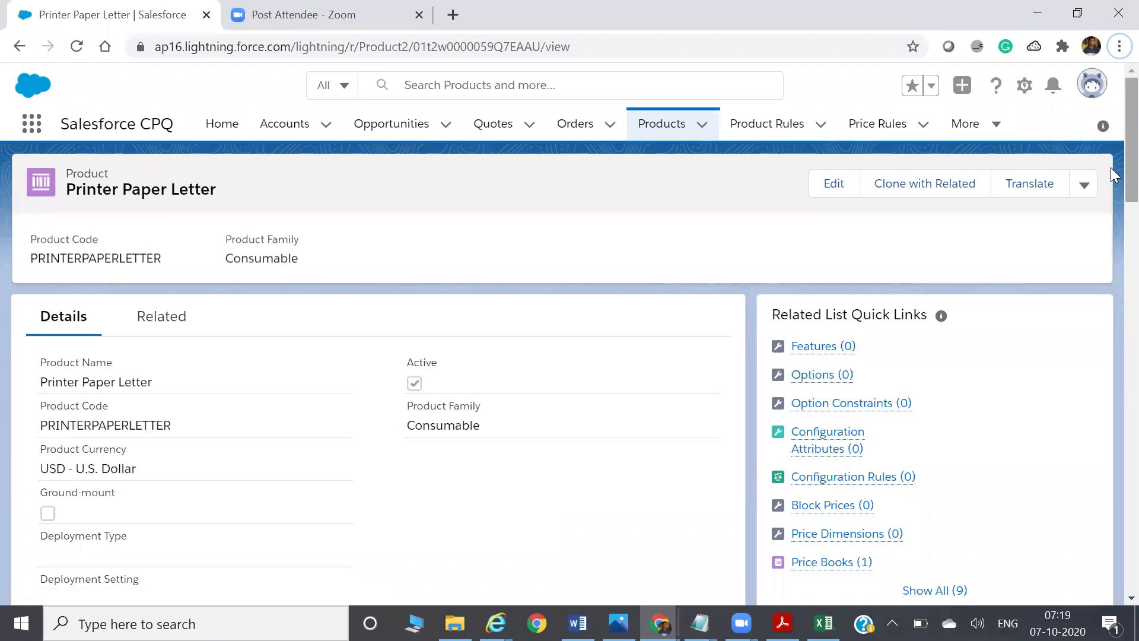
scroll(1111, 196, "down", 5)
scroll(1111, 255, "down", 2)
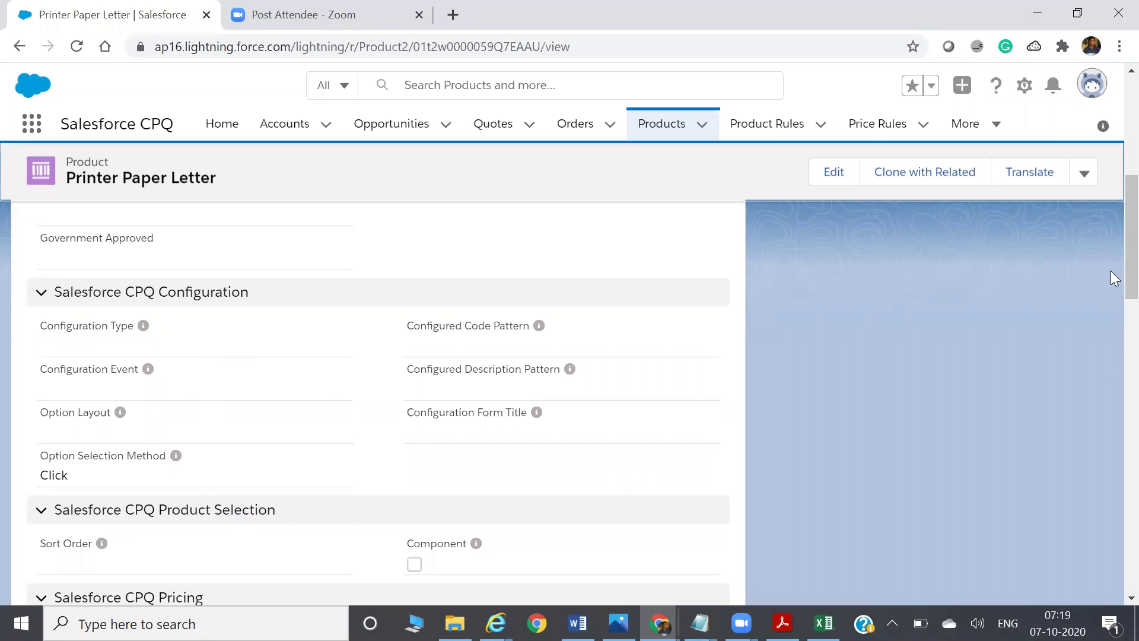
scroll(1111, 266, "down", 4)
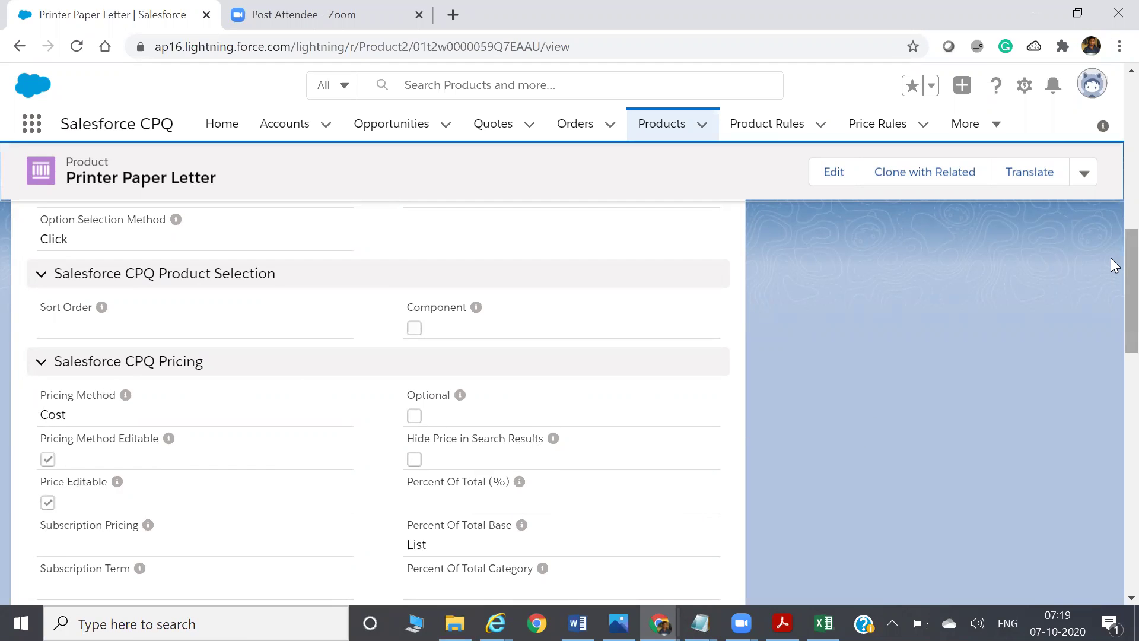
scroll(1111, 261, "down", 2)
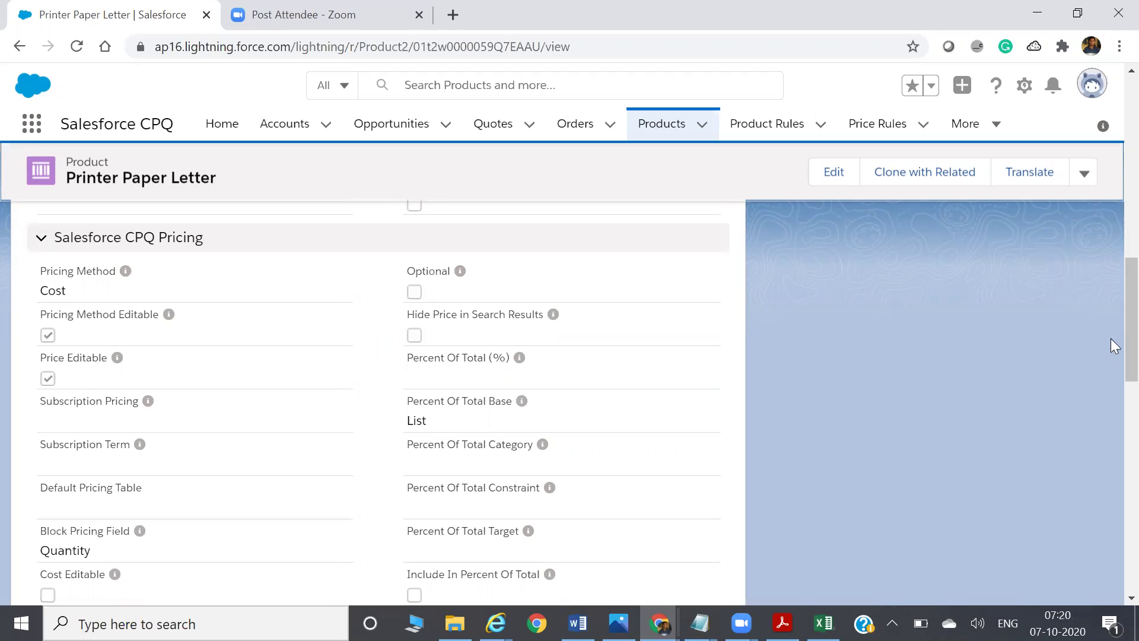
scroll(1110, 349, "down", 1)
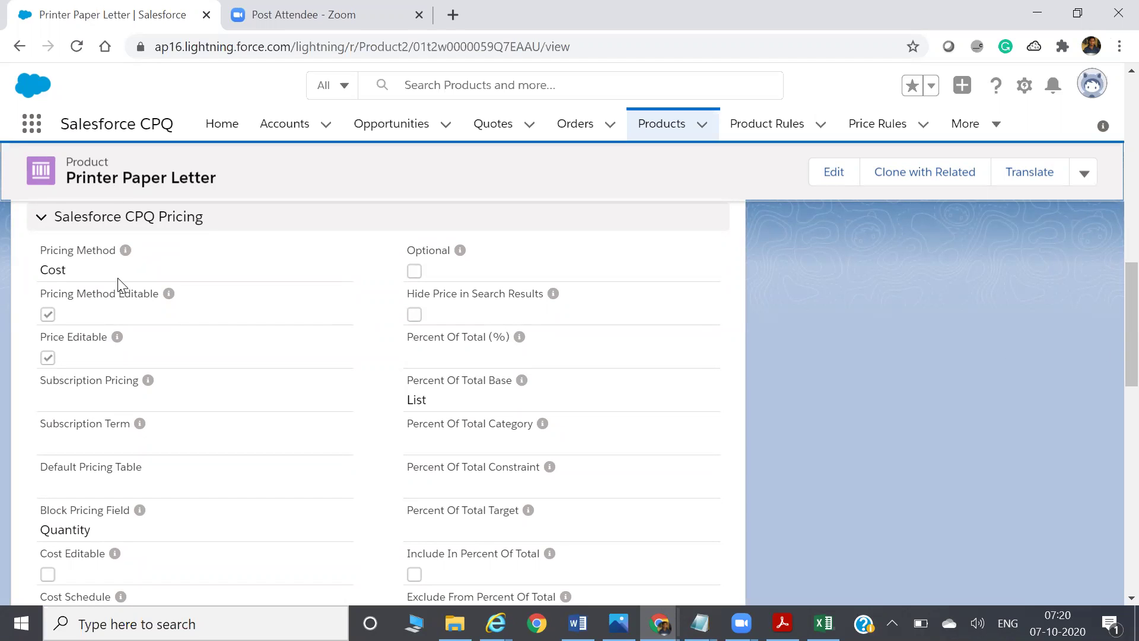
mouse_move(125, 255)
Step: Open Printer Paper Letter for editing to review the Pricing Method choices, and view the Price Waterfall in Salesforce CPQ image in Photos
left_click(834, 172)
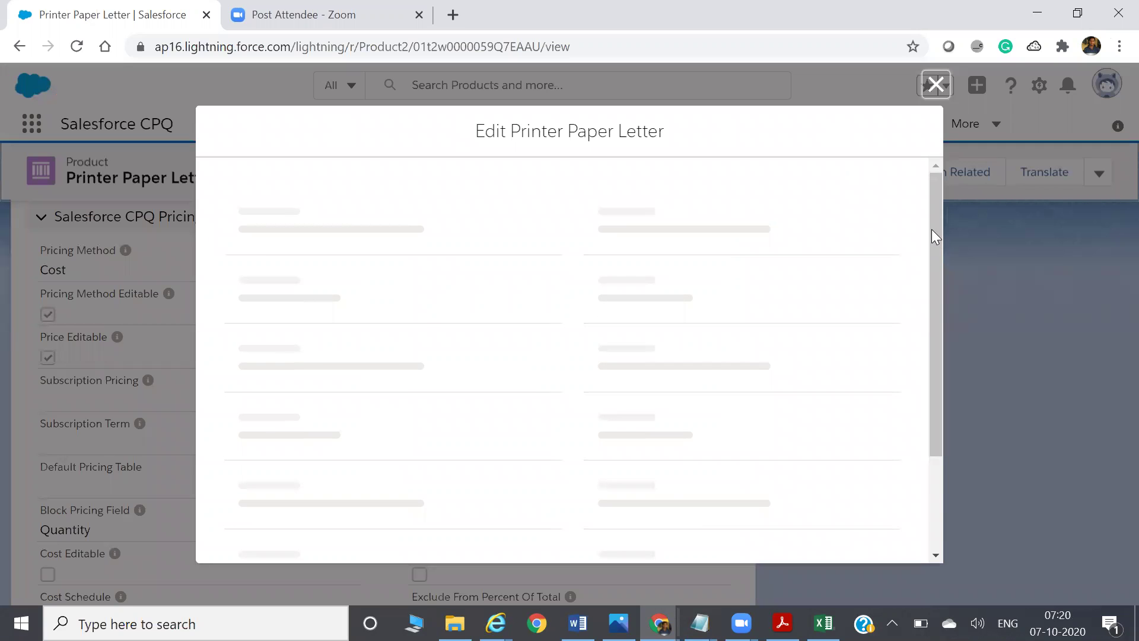
left_click_drag(932, 194, 961, 322)
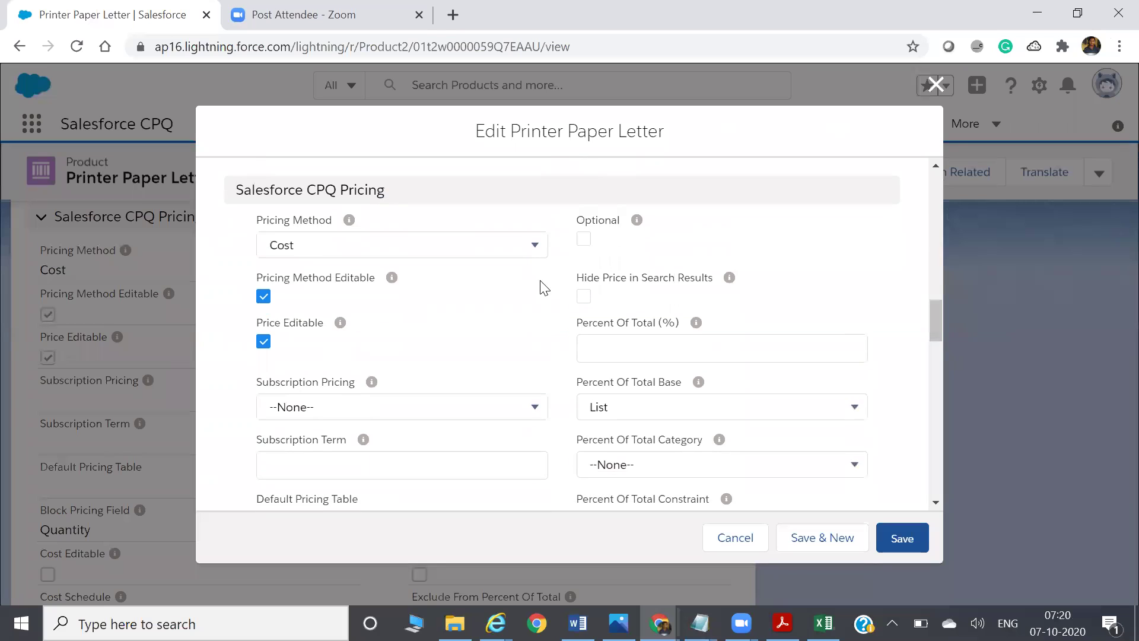
left_click(522, 248)
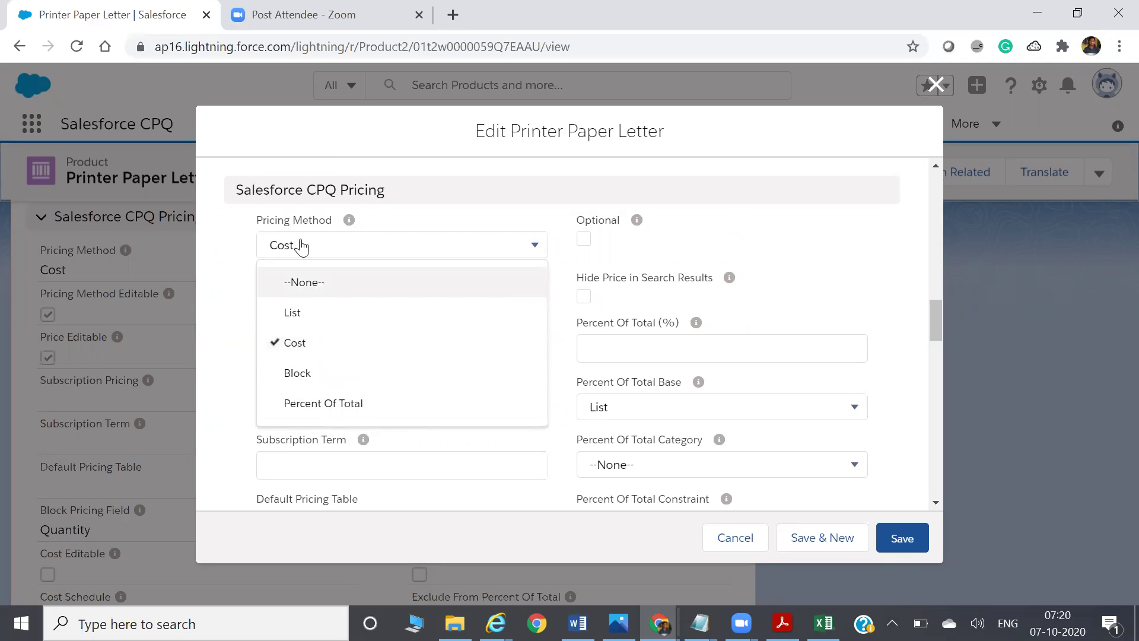
mouse_move(350, 224)
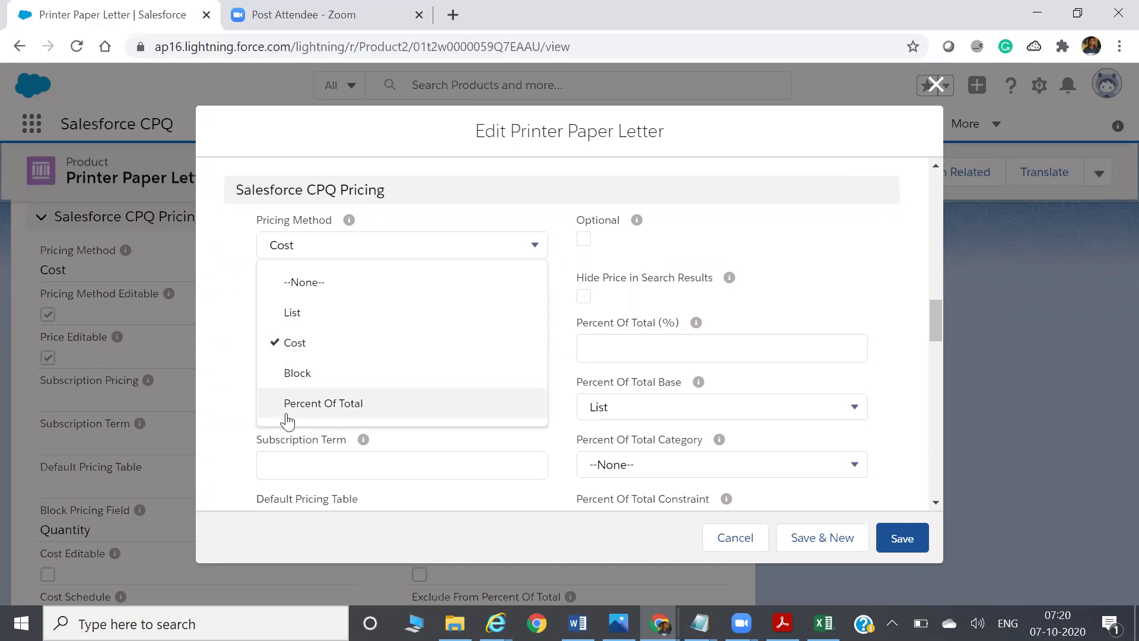
left_click(243, 290)
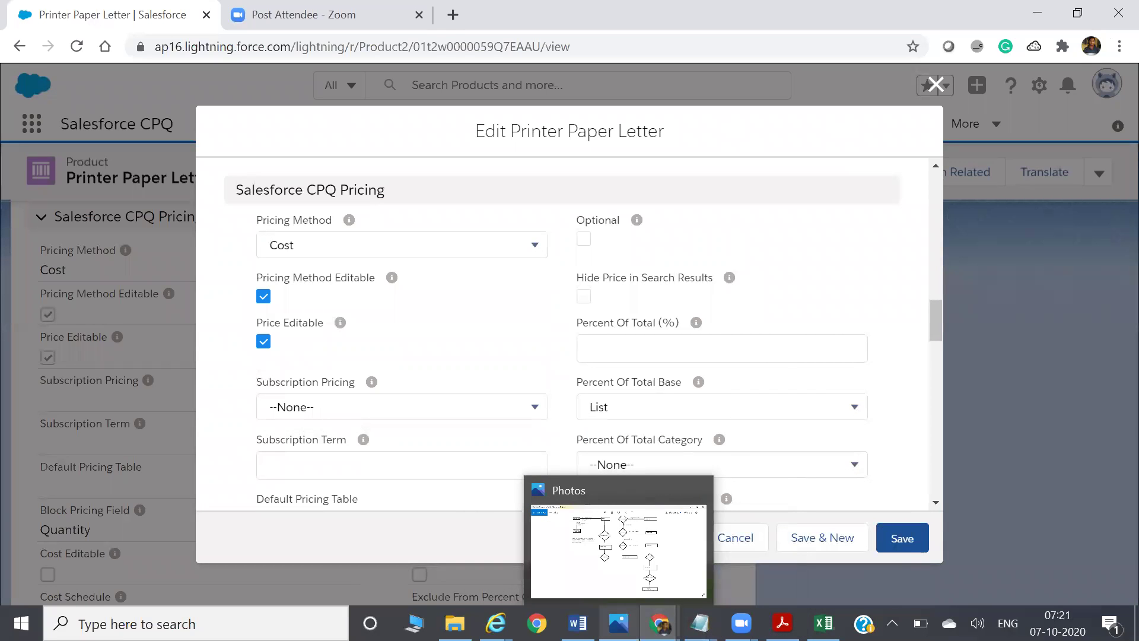
left_click(619, 623)
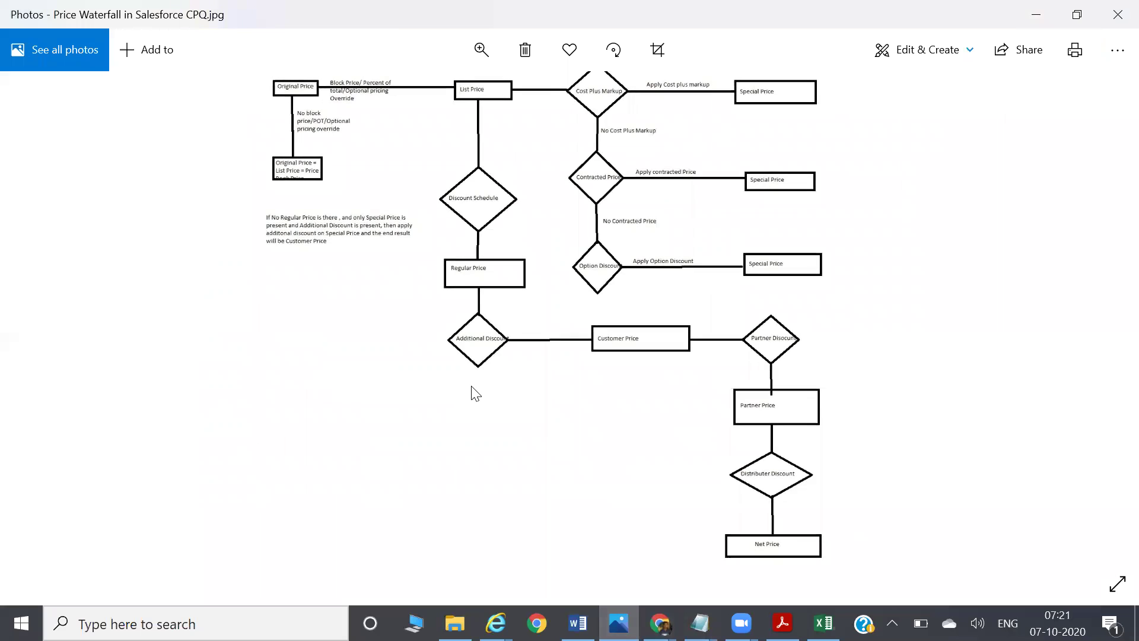
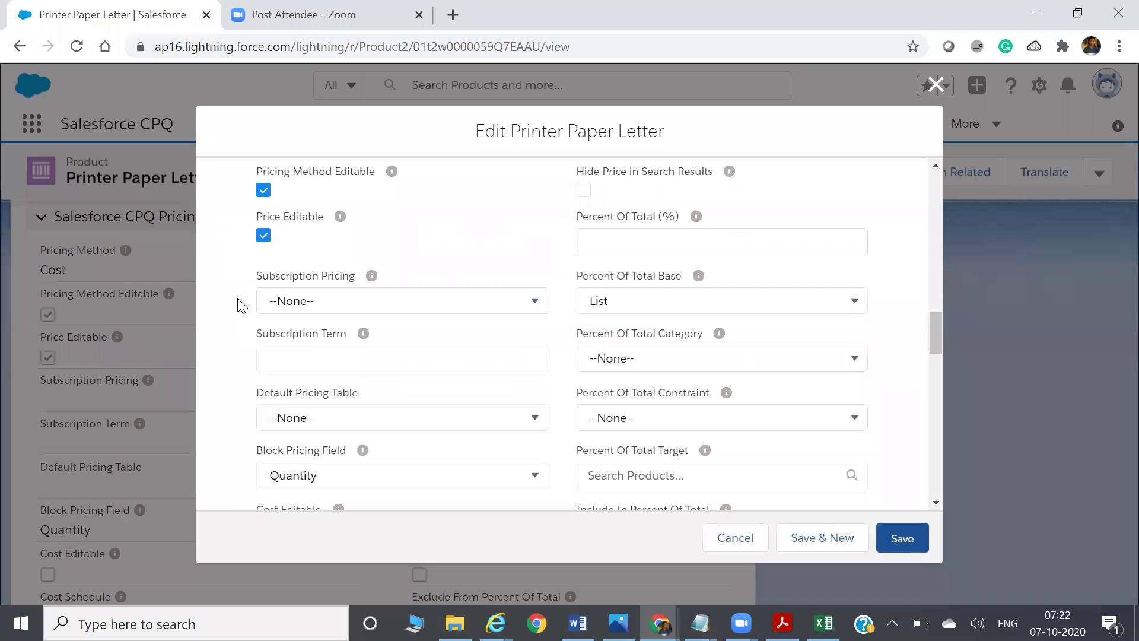
Step: Review the Subscription Pricing choices and the Subscription Term field in the Printer Paper Letter edit form
left_click(291, 306)
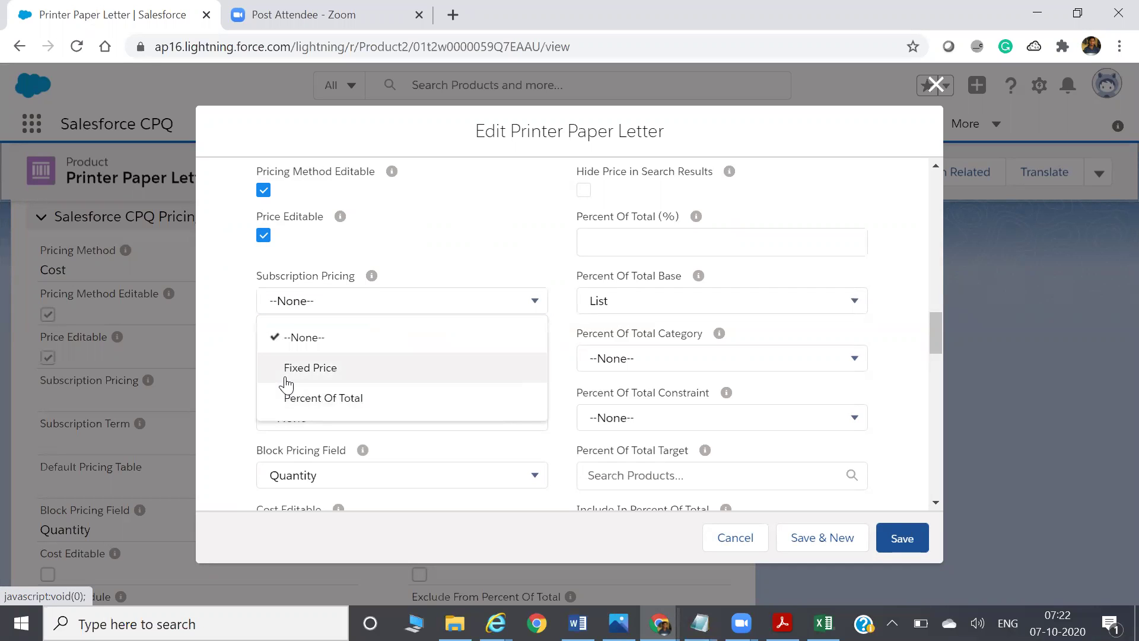
left_click(427, 261)
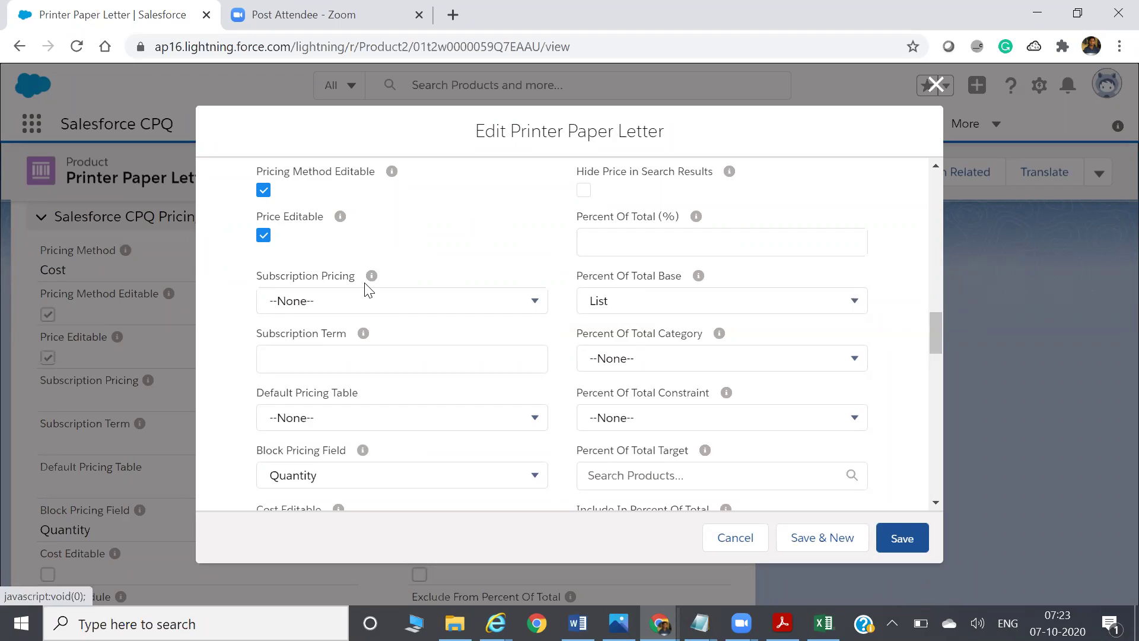
left_click(359, 299)
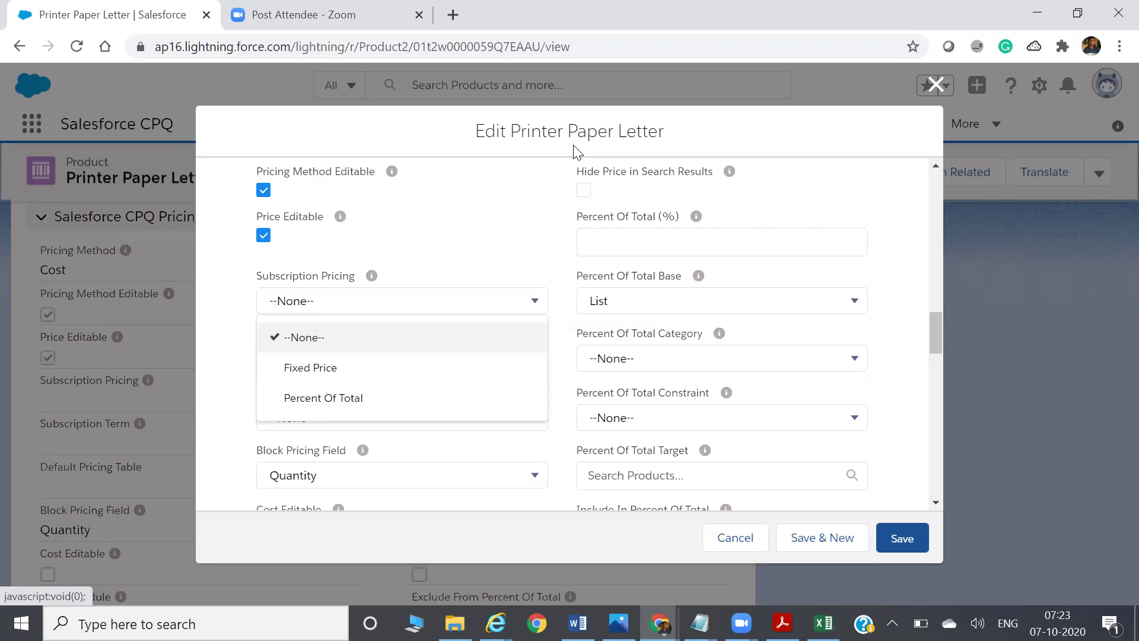
left_click(400, 298)
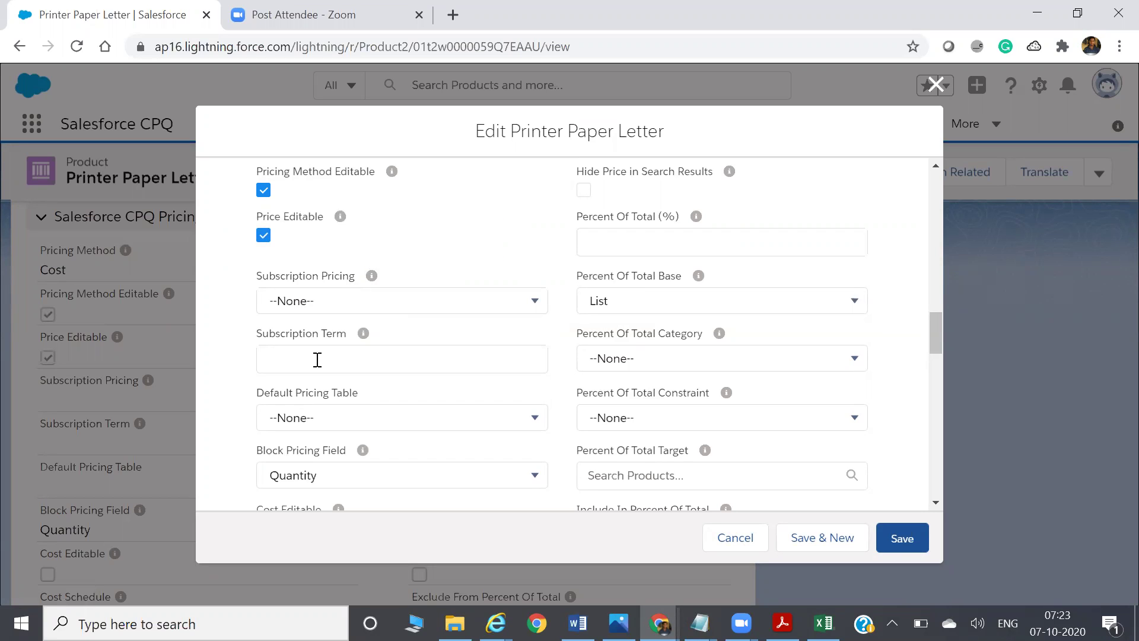
mouse_move(361, 343)
Step: Review the available choices for Default Pricing Table and Block Pricing Field without changing either value
left_click_drag(929, 338, 929, 348)
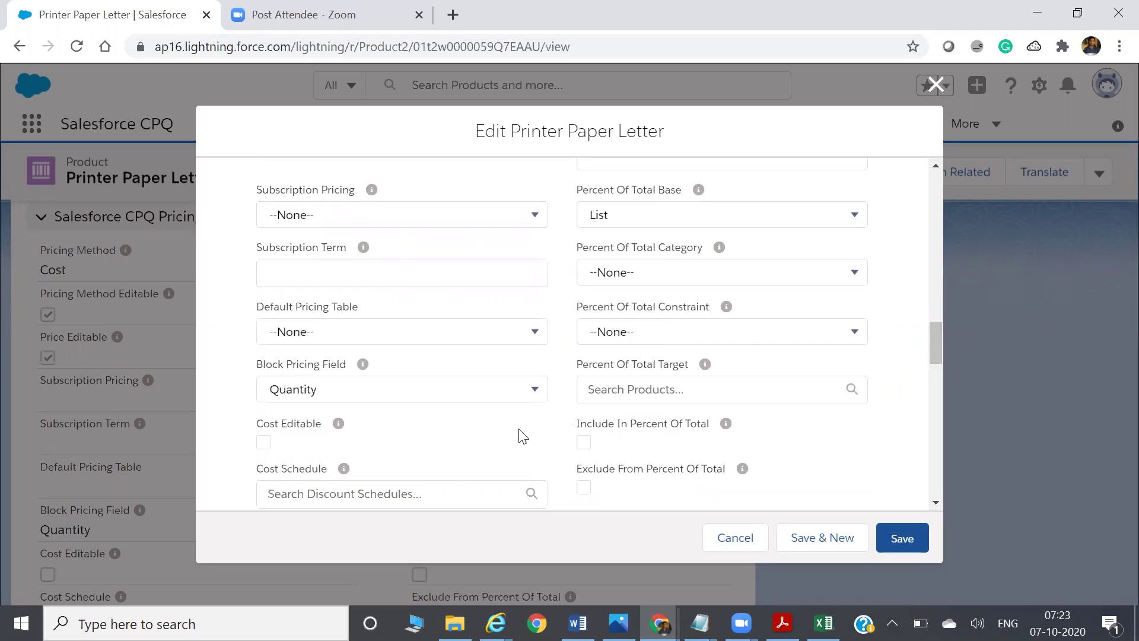
left_click(500, 344)
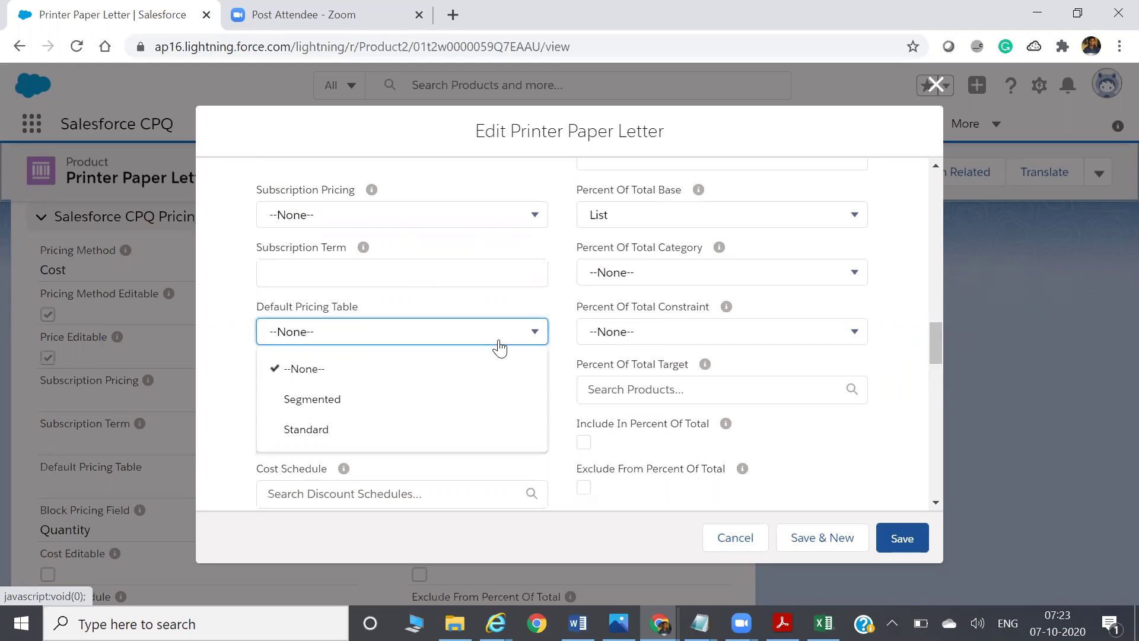
left_click(499, 348)
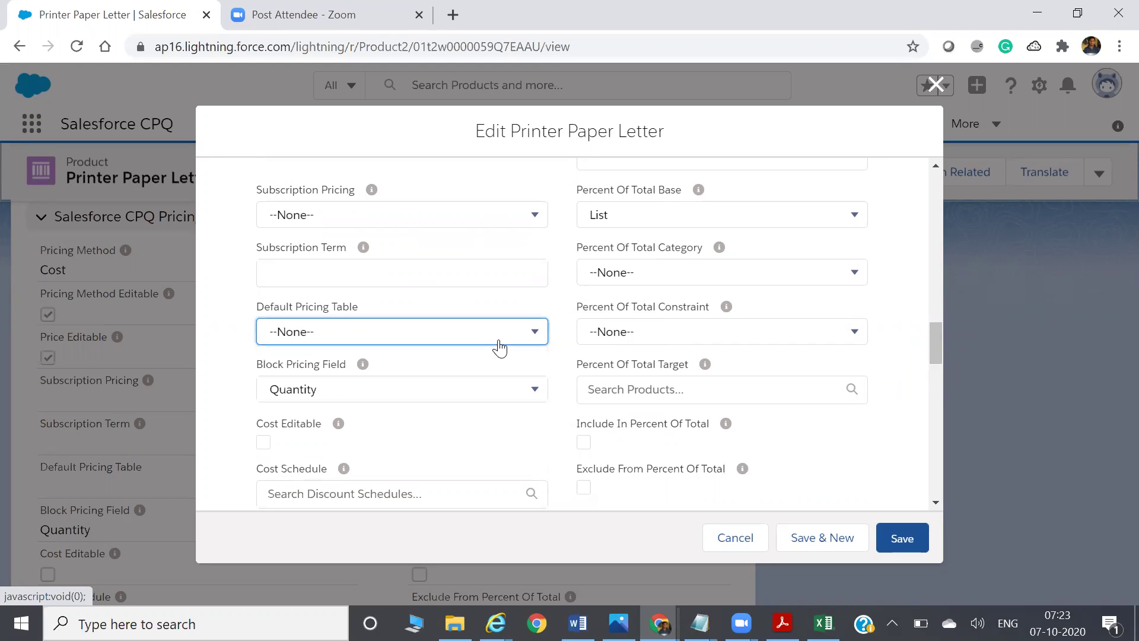
left_click(428, 399)
left_click(428, 399)
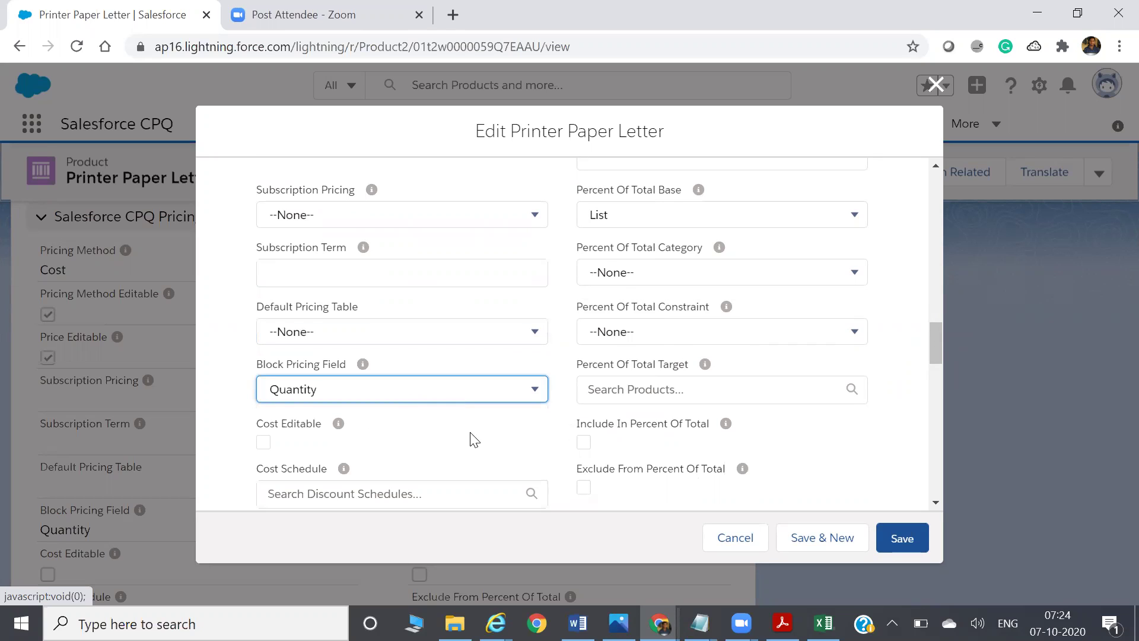
Step: Examine the Optional, Hide Price in Search Results and Percent Of Total fields in the Pricing section of the edit form
left_click_drag(940, 345, 932, 323)
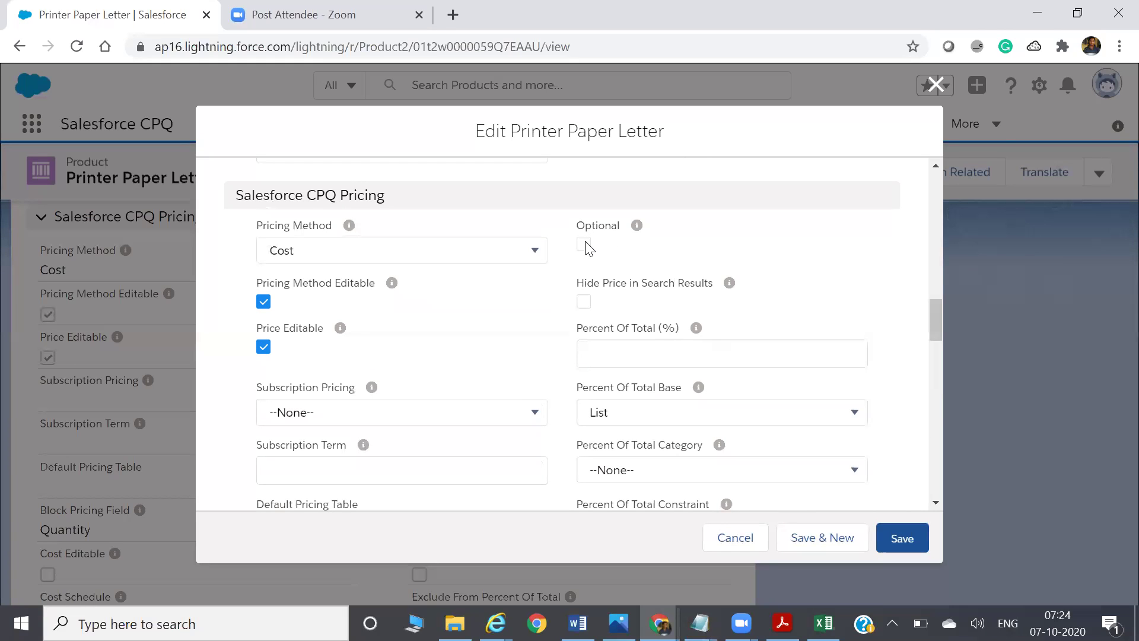
mouse_move(638, 231)
left_click_drag(930, 322, 933, 352)
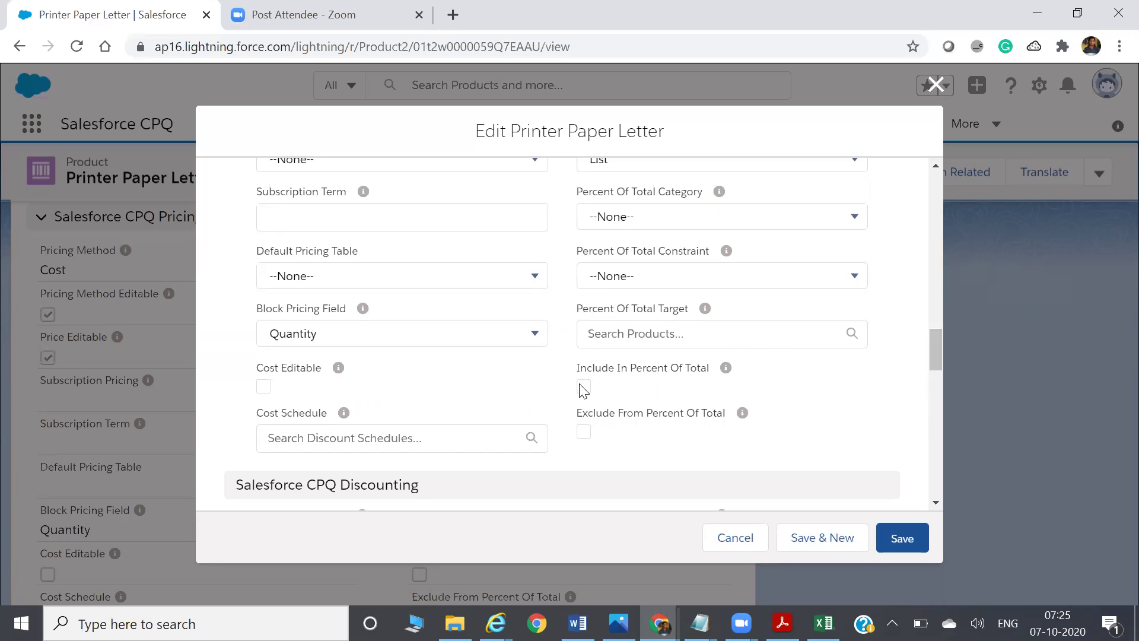
Step: Examine the Discounting, Quantity Controls and Workflow sections of the product's edit form, and close the form without saving
left_click_drag(937, 370, 938, 395)
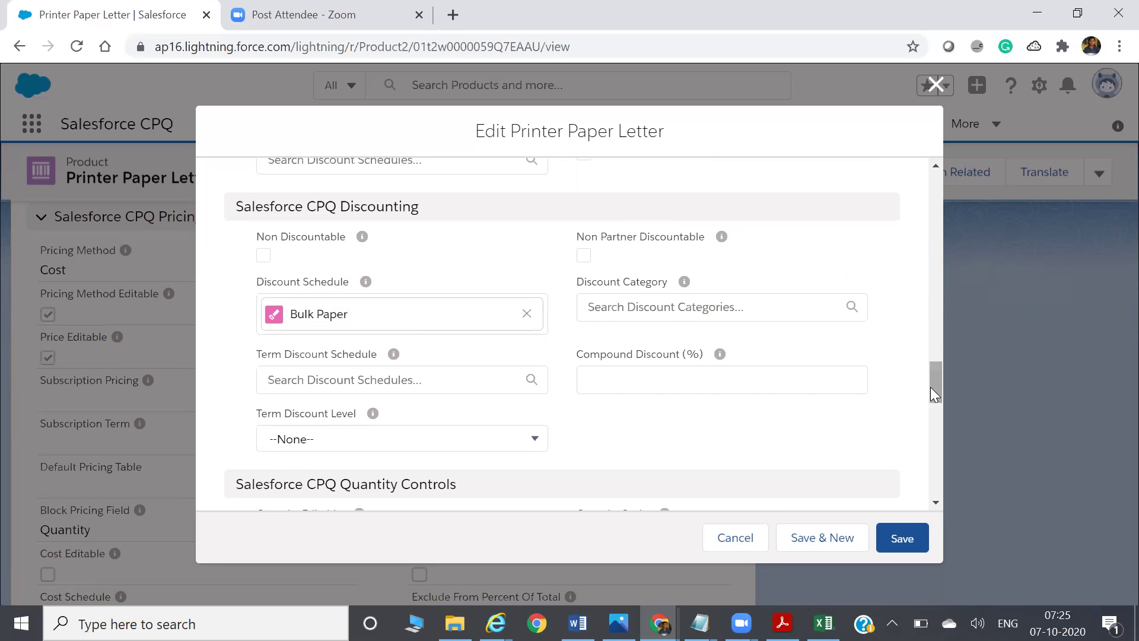
scroll(931, 387, "down", 4)
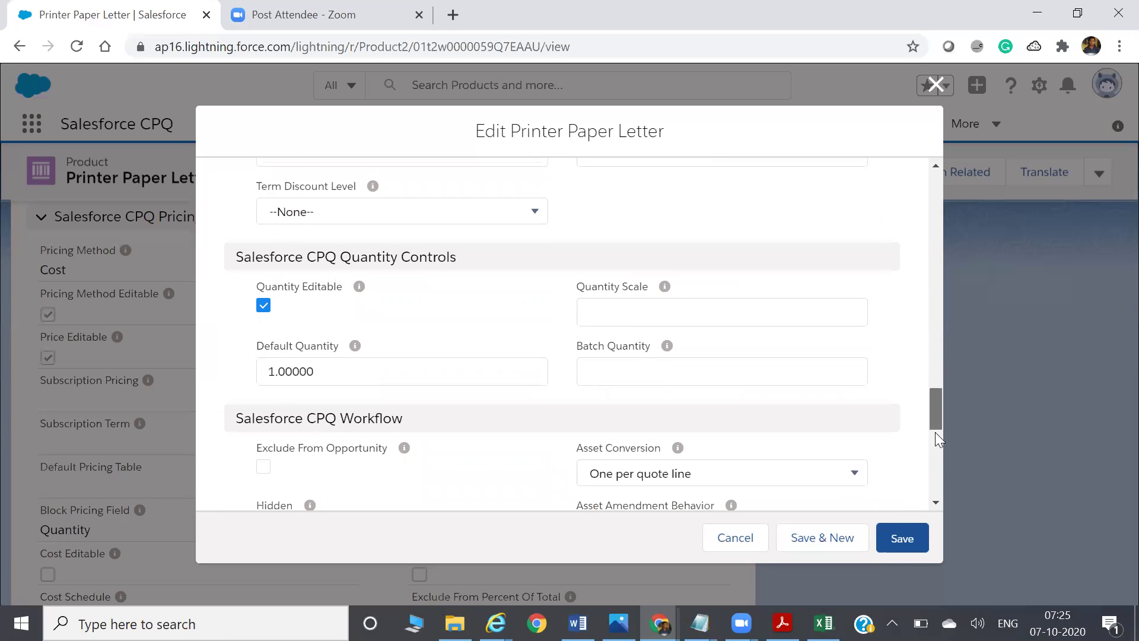
scroll(932, 451, "down", 8)
scroll(926, 410, "up", 10)
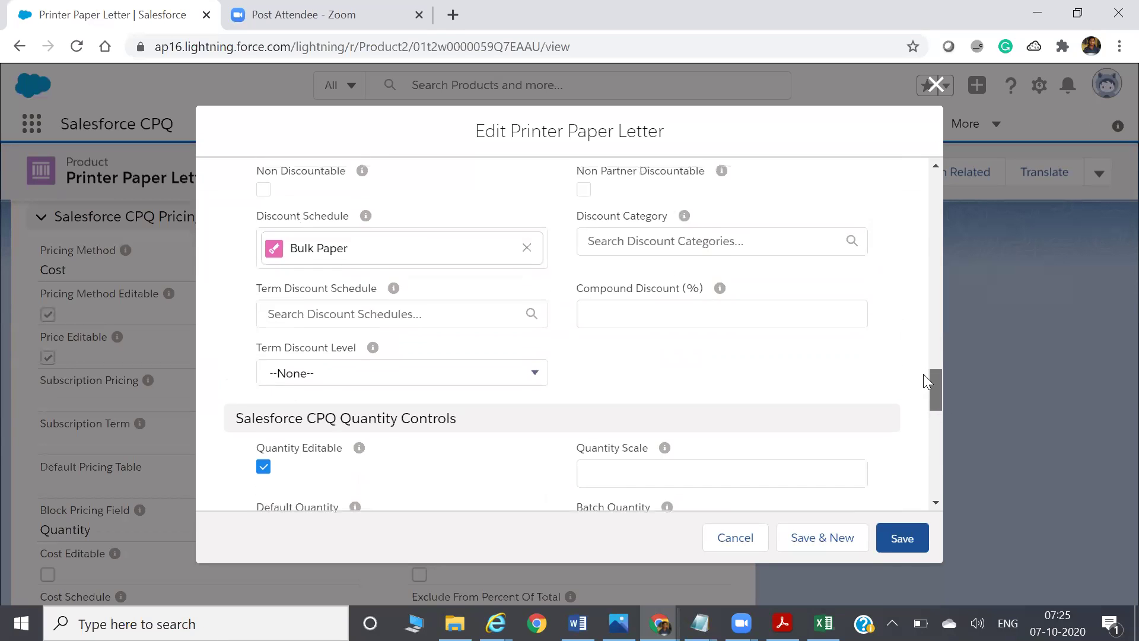
scroll(923, 380, "up", 5)
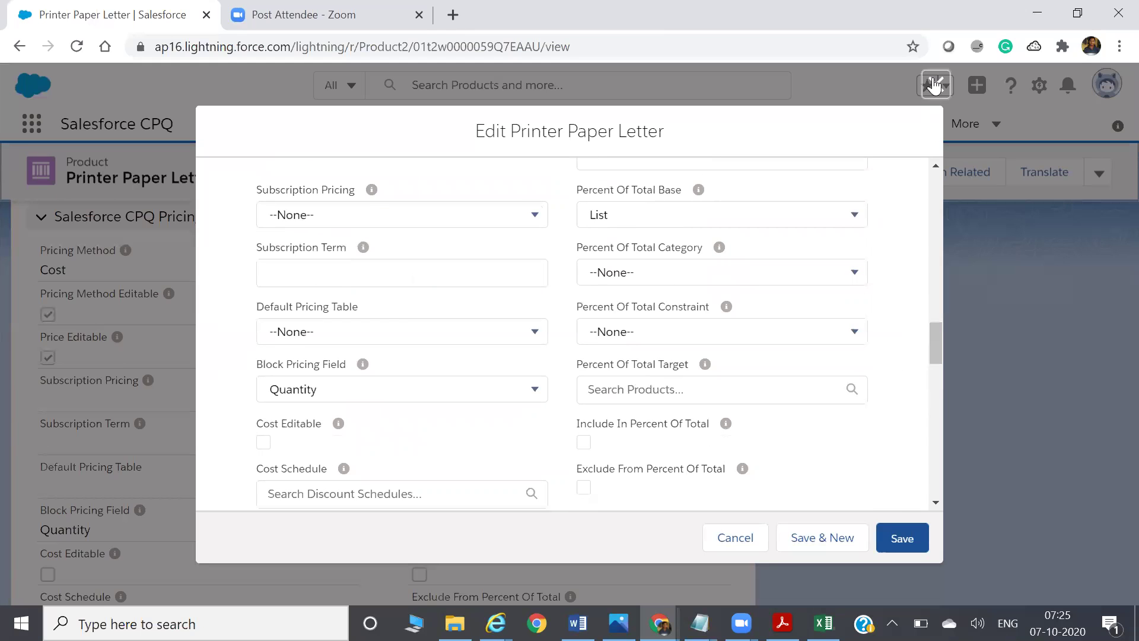
key("Escape")
Step: Check the Trailhead page Identify Exceptions to Standard Pricing, and return to the top of the Printer Paper Letter record in Salesforce
key("alt+Tab")
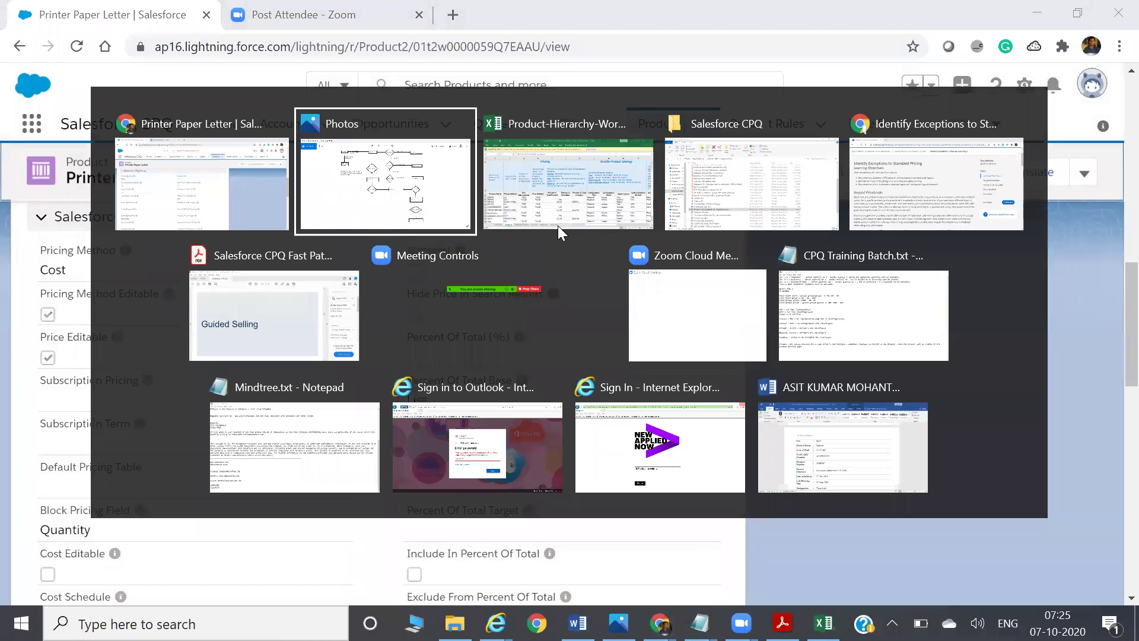
key("alt+Tab")
key("alt+Tab")
key("alt+Tab")
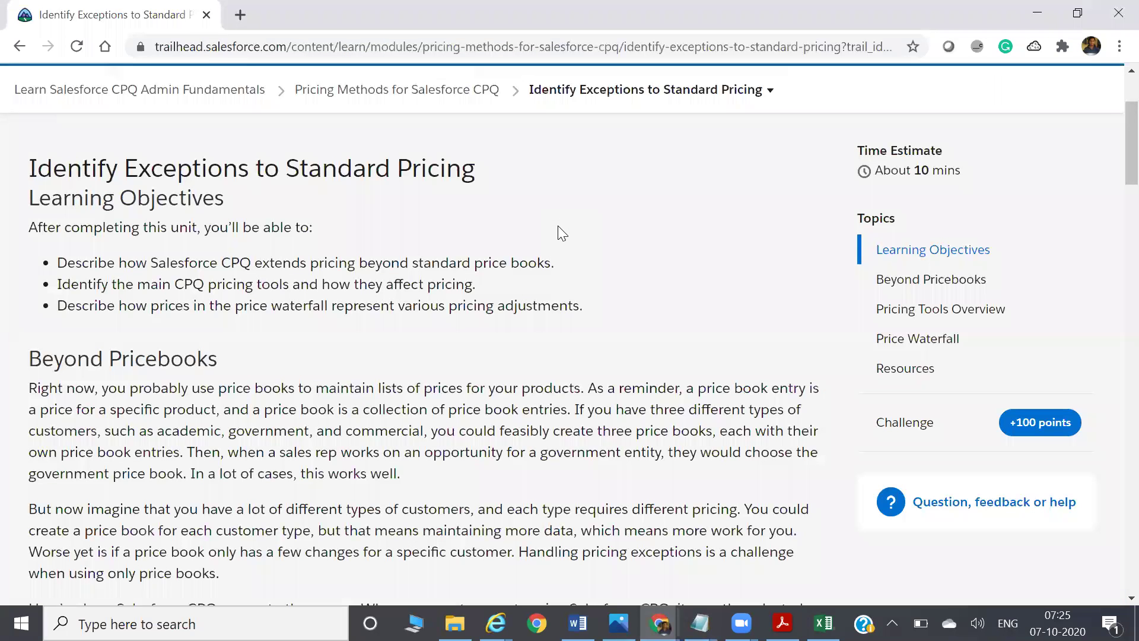
key("alt+Tab")
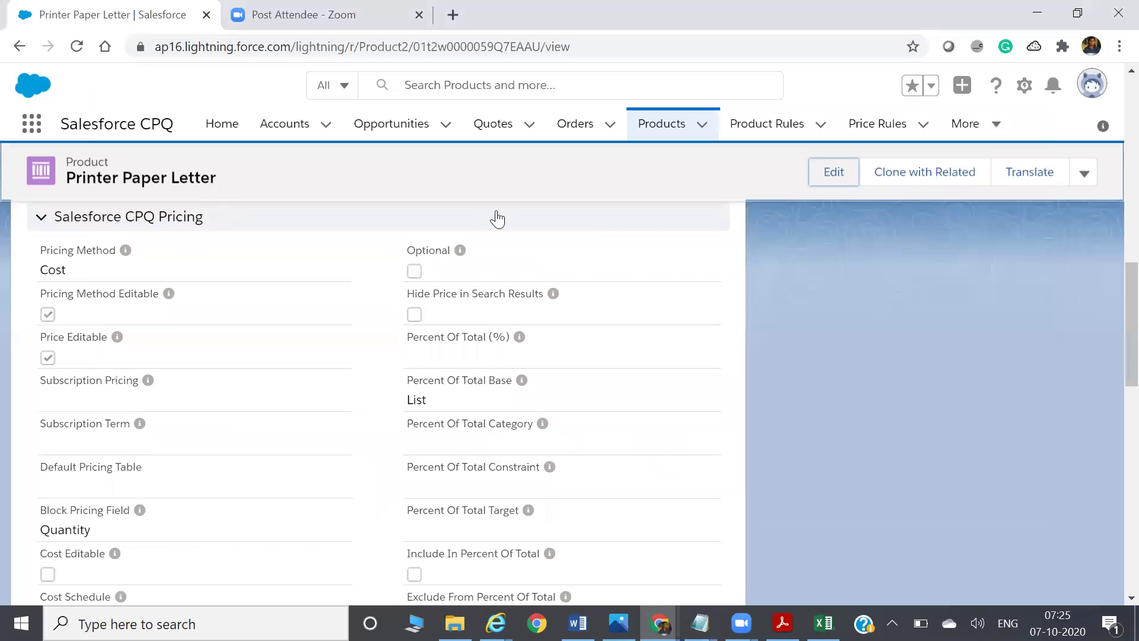
left_click_drag(1111, 298, 1112, 95)
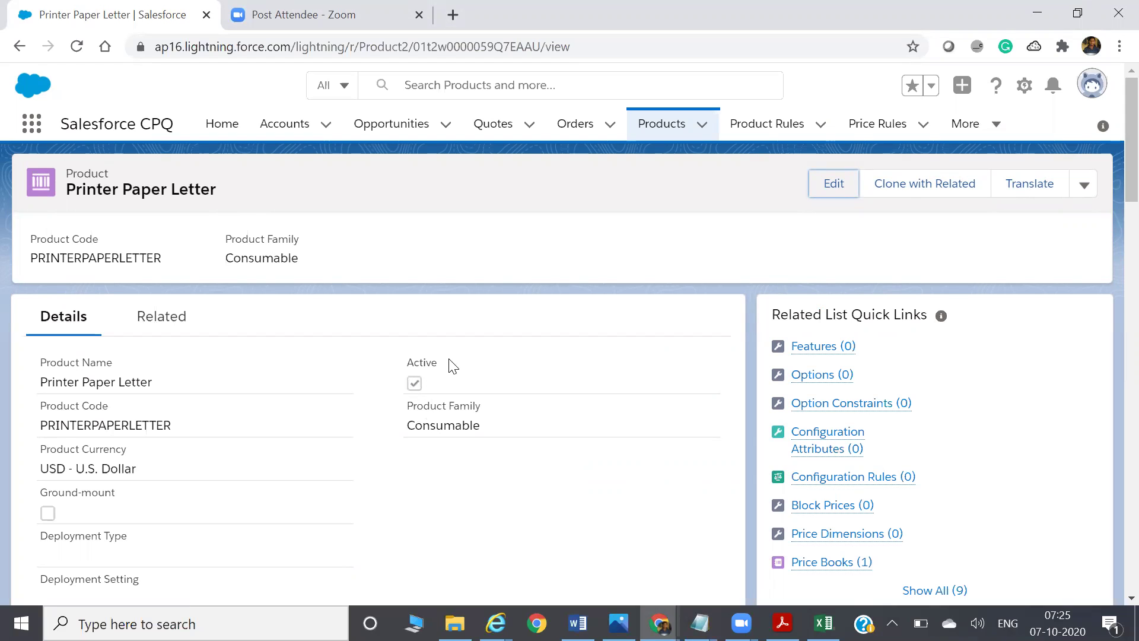
Step: Look over the details of the Printer Paper Letter record and its related Price Books link
left_click_drag(1131, 173, 1113, 254)
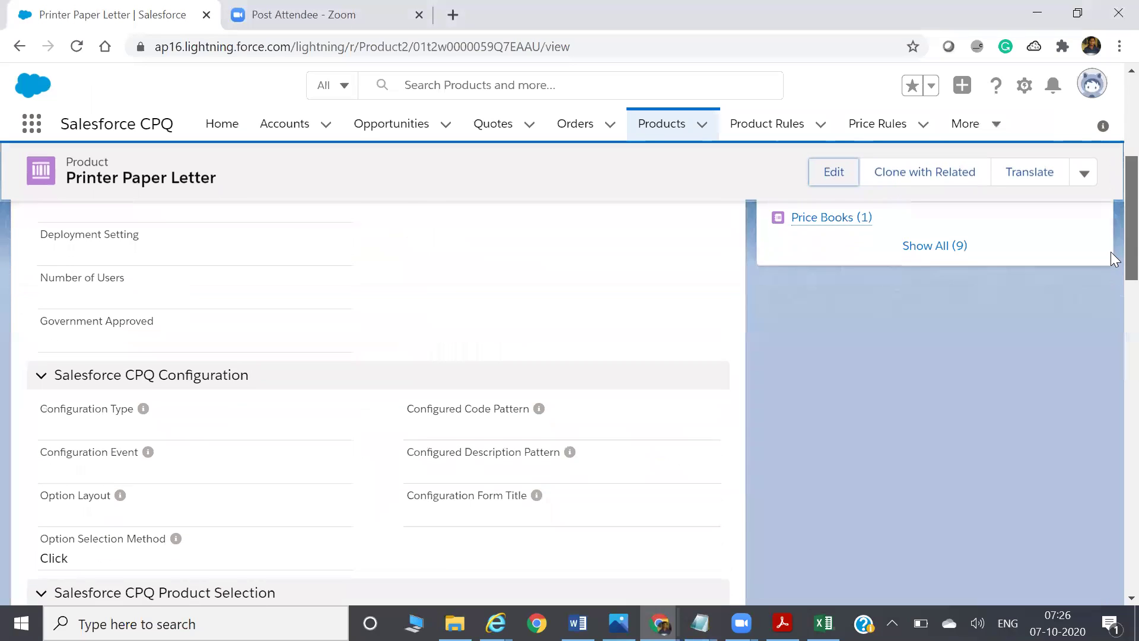
scroll(1111, 258, "up", 2)
mouse_move(811, 358)
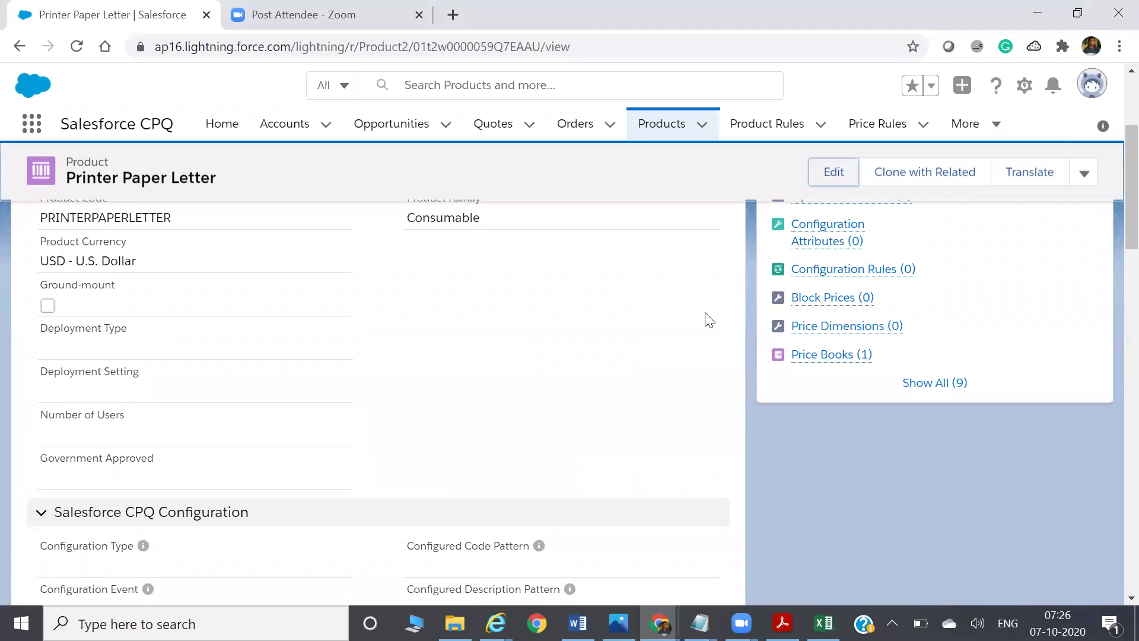
scroll(1110, 219, "up", 4)
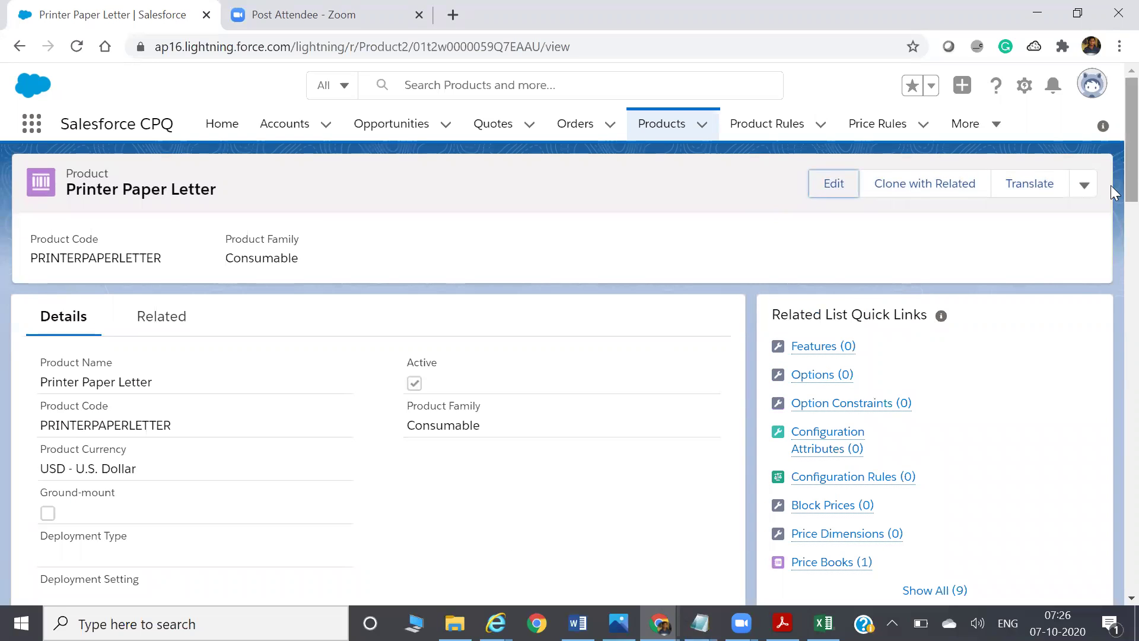
scroll(1112, 273, "down", 3)
scroll(1111, 270, "down", 5)
scroll(1110, 263, "up", 3)
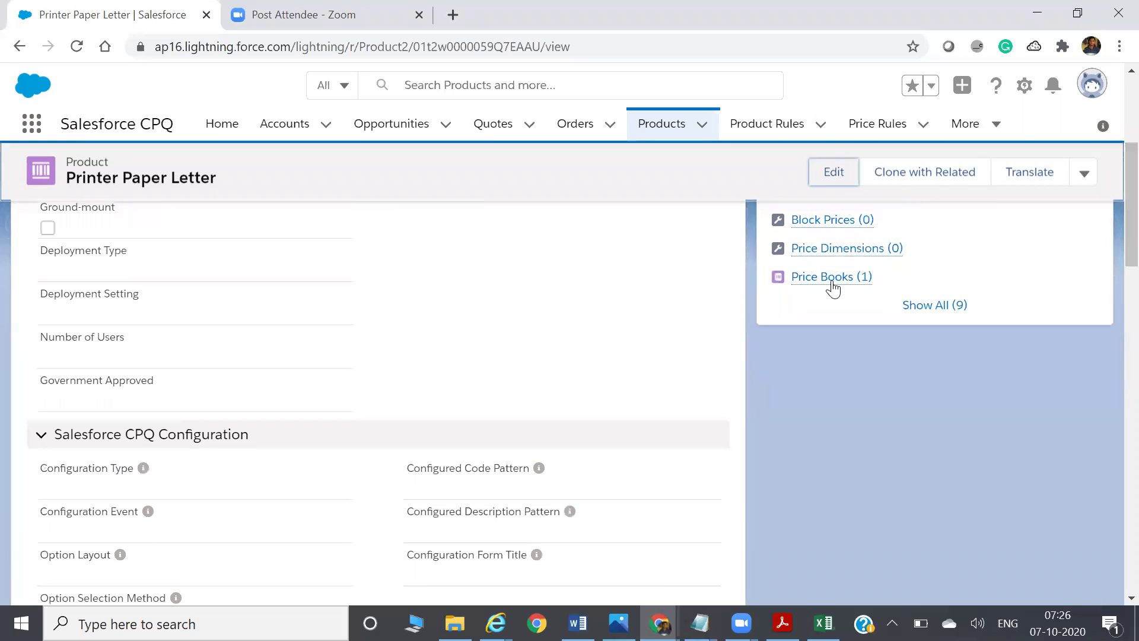
mouse_move(833, 287)
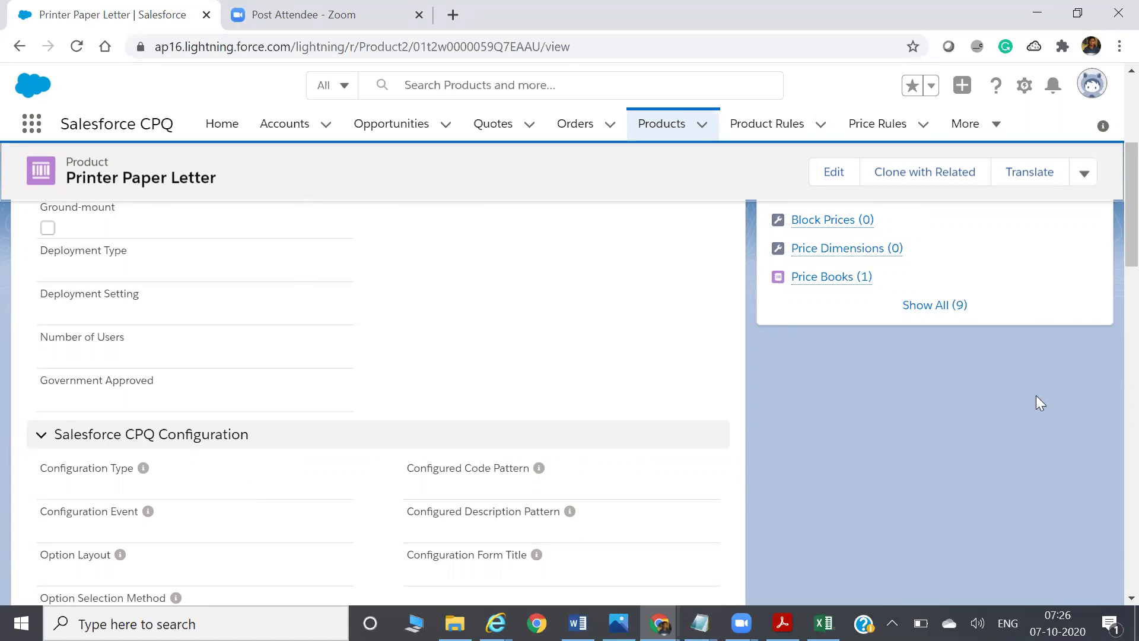
Step: Examine the Salesforce CPQ Configuration, Product Selection and Pricing sections of the product record, including the Component field
scroll(1111, 235, "up", 4)
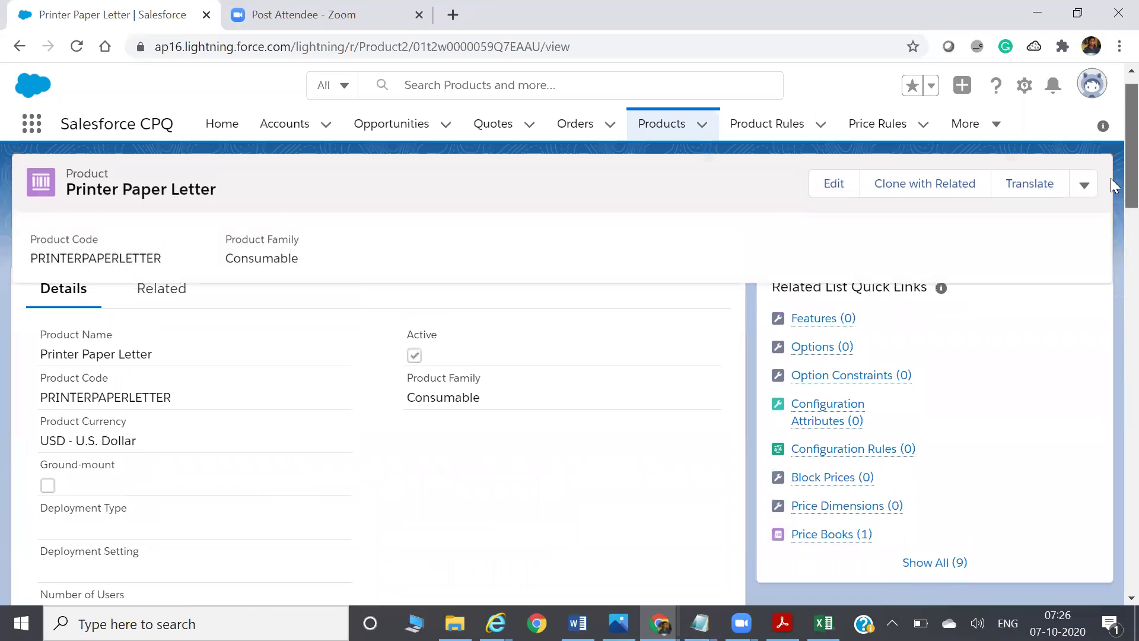
scroll(1111, 178, "down", 5)
scroll(1110, 281, "down", 3)
scroll(1111, 306, "down", 2)
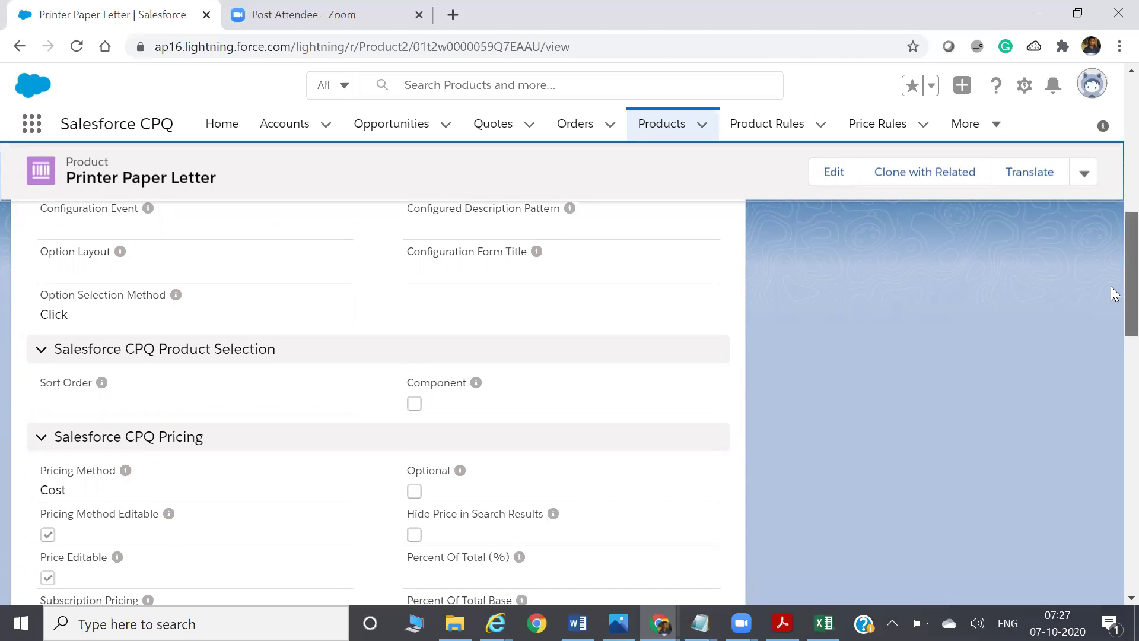
scroll(1111, 286, "up", 10)
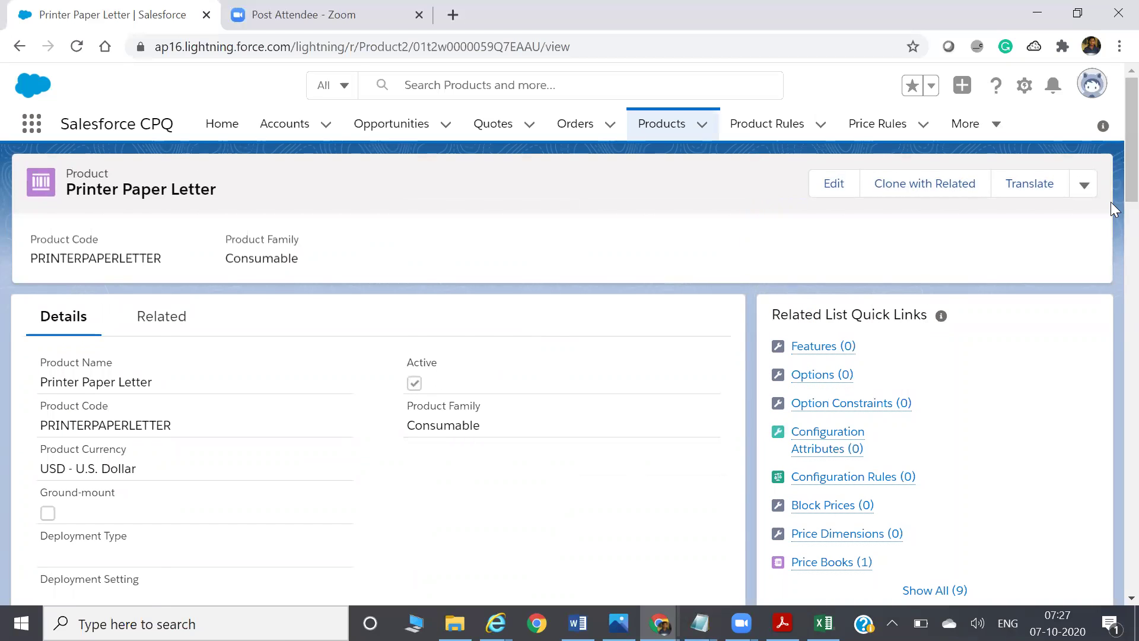
scroll(1111, 202, "down", 8)
scroll(1110, 245, "up", 5)
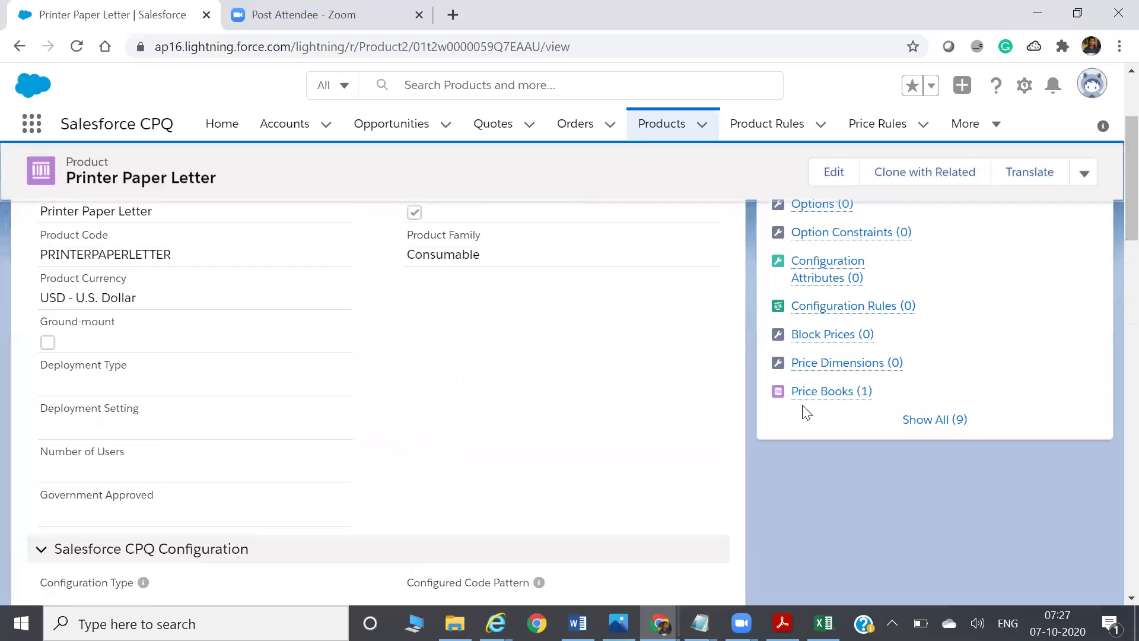
scroll(1111, 208, "down", 5)
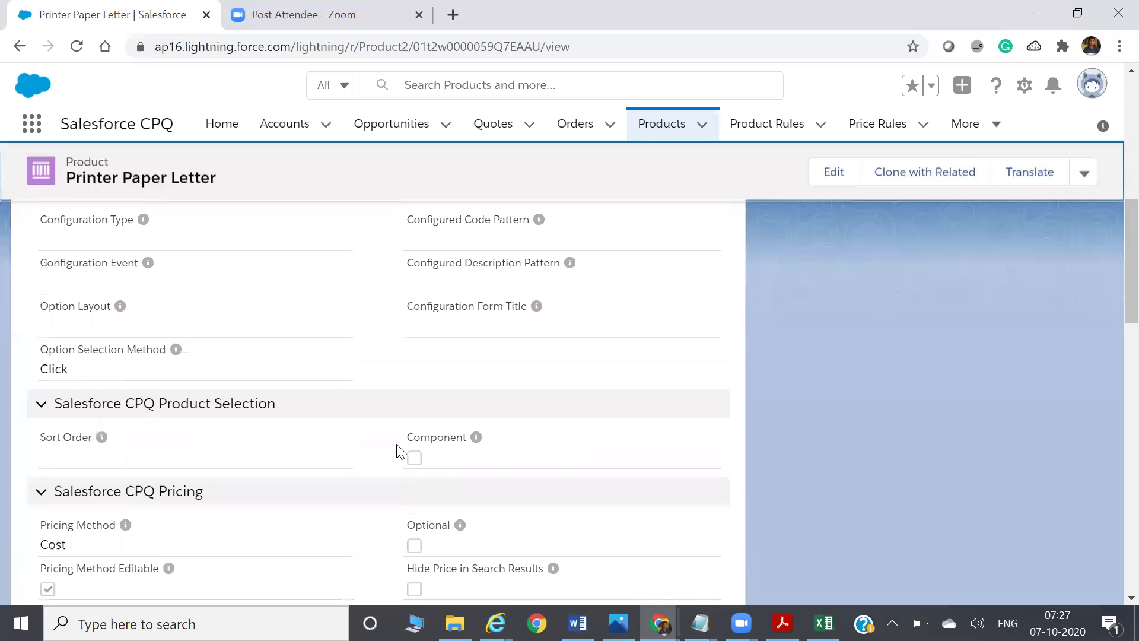
mouse_move(475, 437)
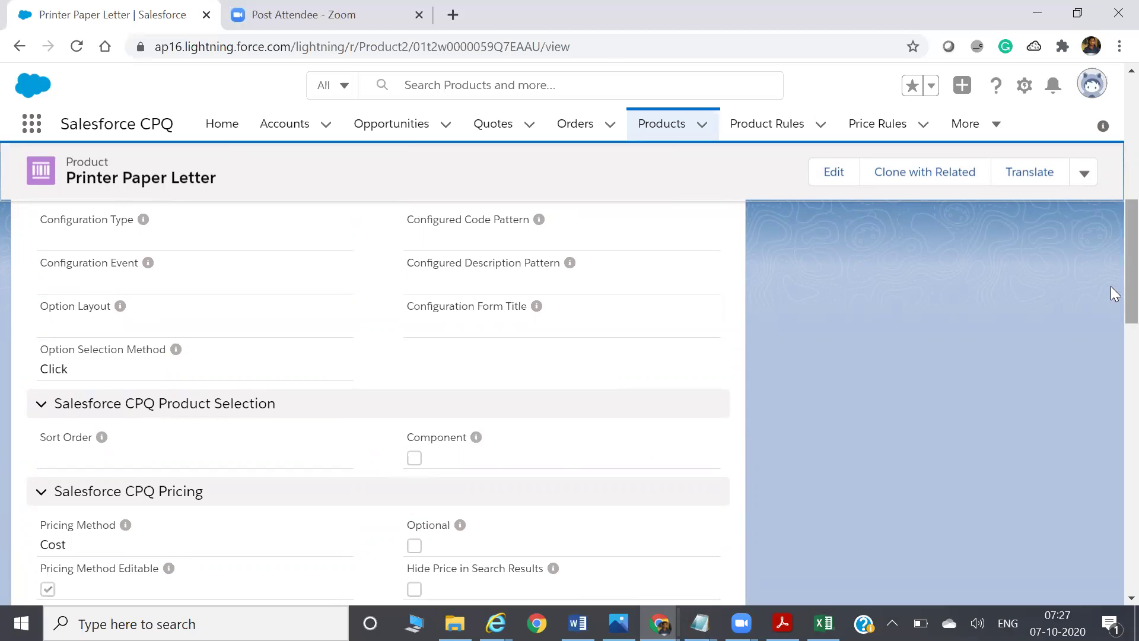
Step: Return to the product's basic details and check the Block Prices, Price Dimensions and Price Books related links
scroll(1111, 264, "up", 9)
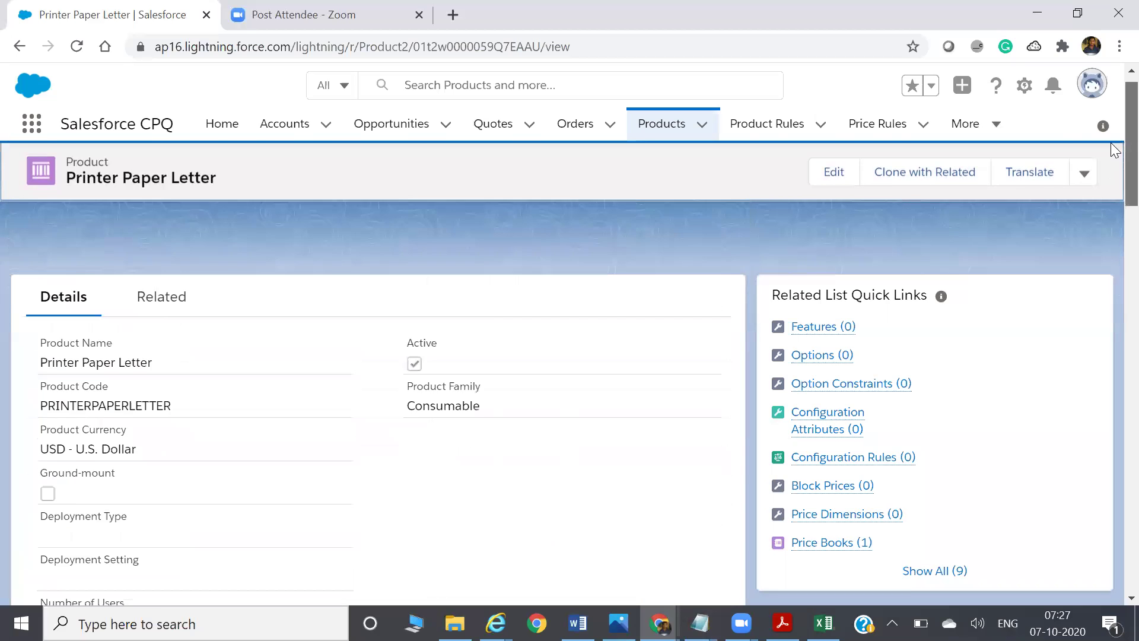
scroll(1110, 185, "down", 3)
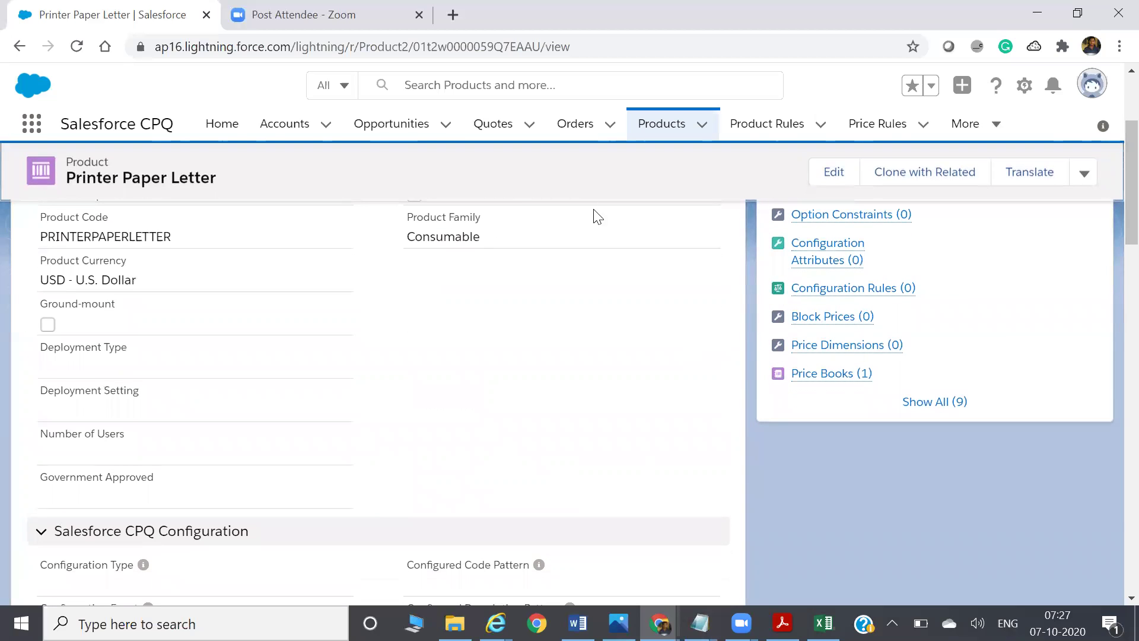
mouse_move(810, 380)
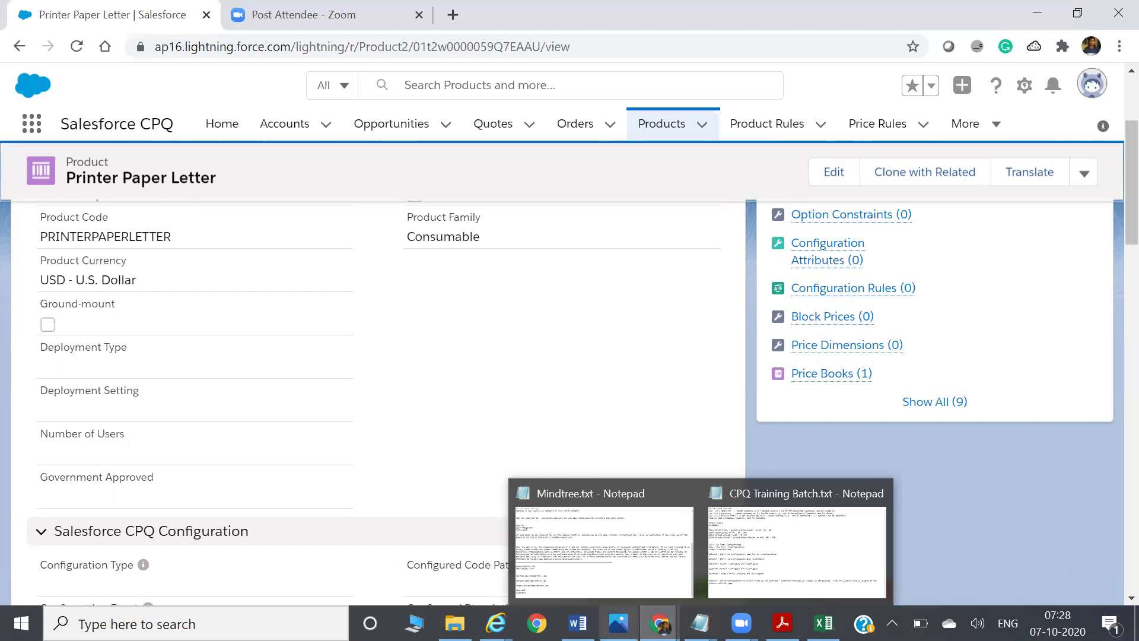
Step: View the Price Waterfall in Salesforce CPQ diagram in Photos, checking back on the product record in between
left_click(619, 623)
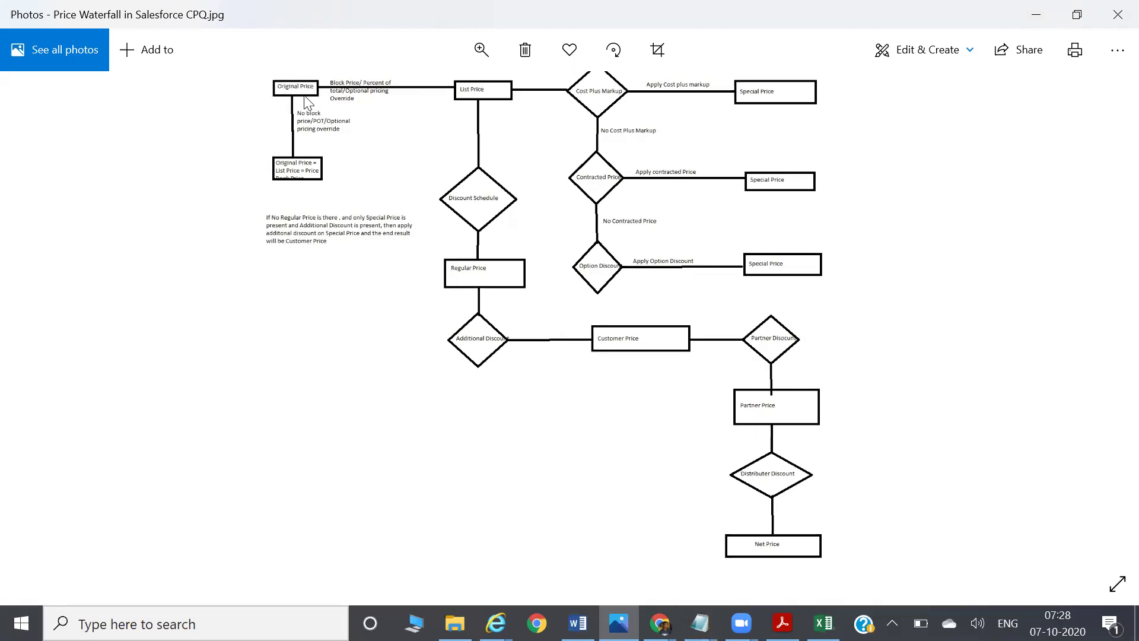
left_click(1035, 17)
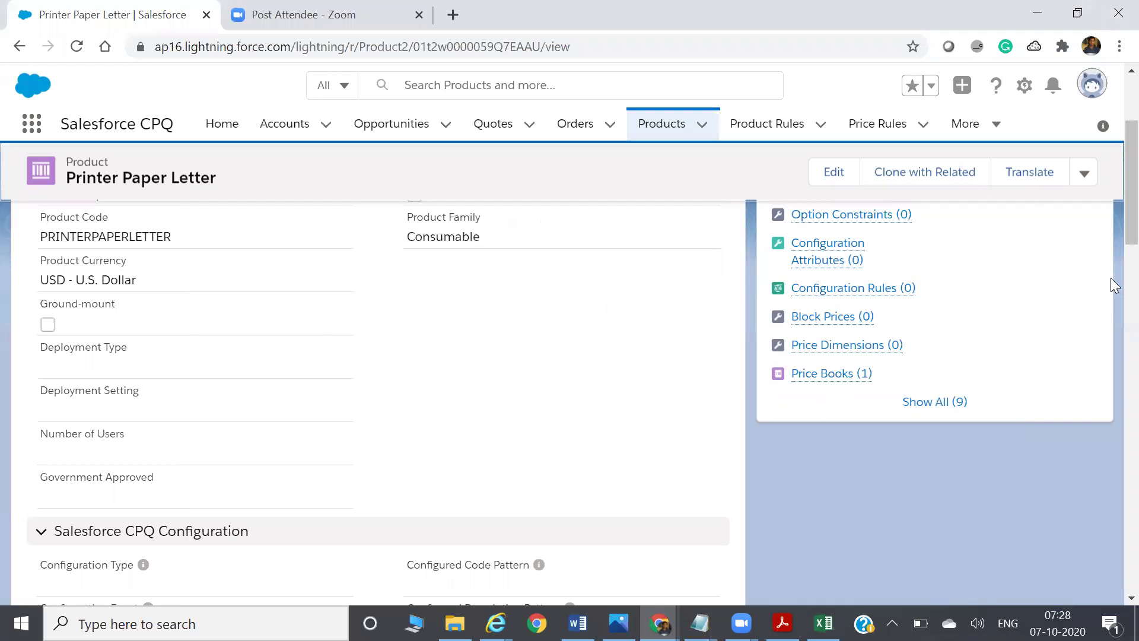
scroll(1111, 225, "up", 1)
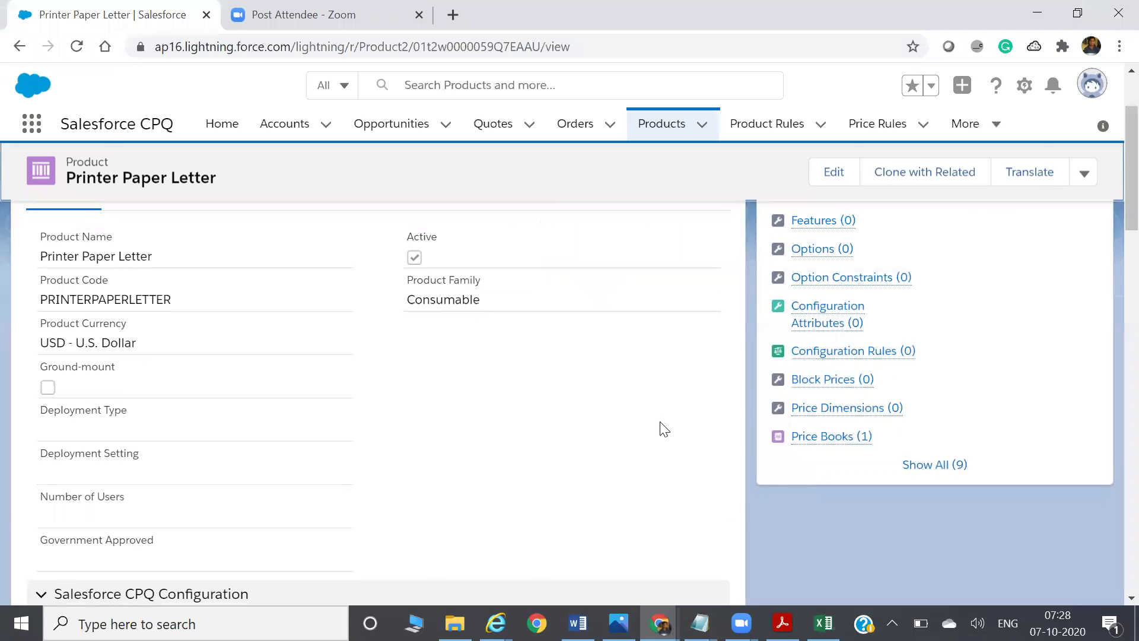
key("alt+Tab")
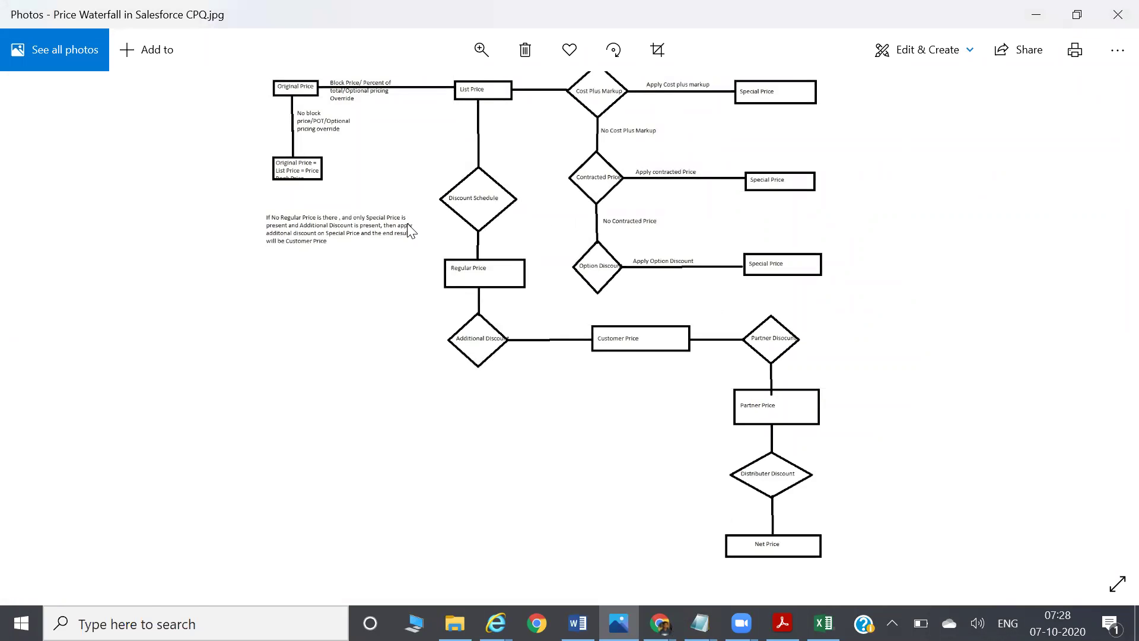
Step: Switch to the Trailhead page Identify Exceptions to Standard Pricing and read the Pricing Tools Overview table through Contracted Pricing
key("alt+Tab")
key("alt+Tab")
key("alt+Tab")
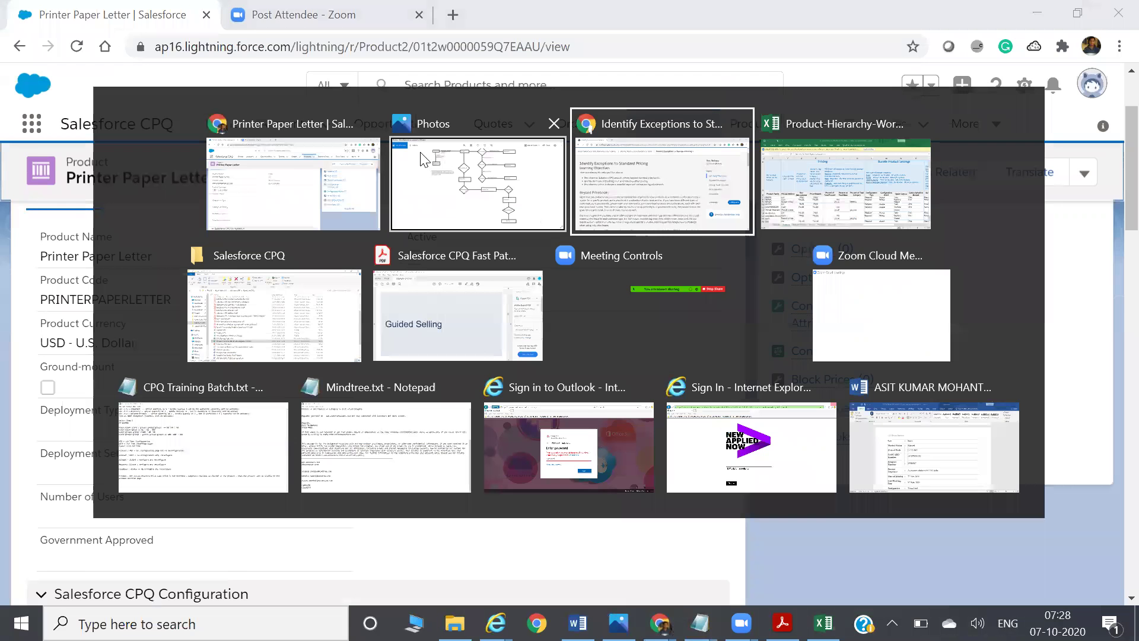
left_click_drag(1109, 168, 1112, 255)
scroll(1112, 274, "down", 5)
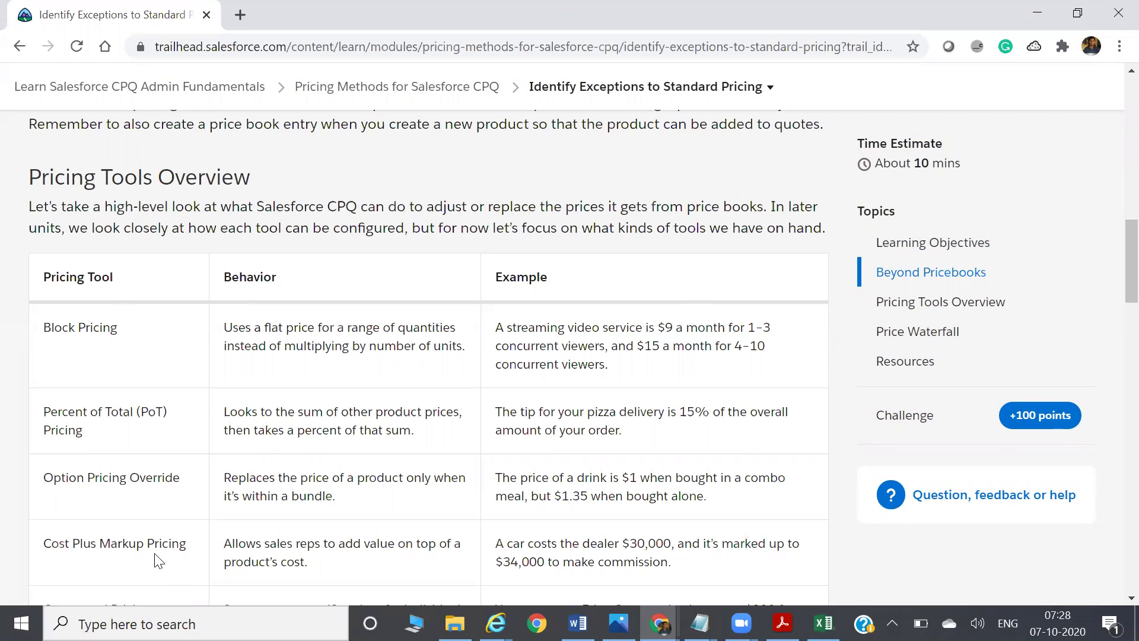
scroll(1114, 243, "down", 1)
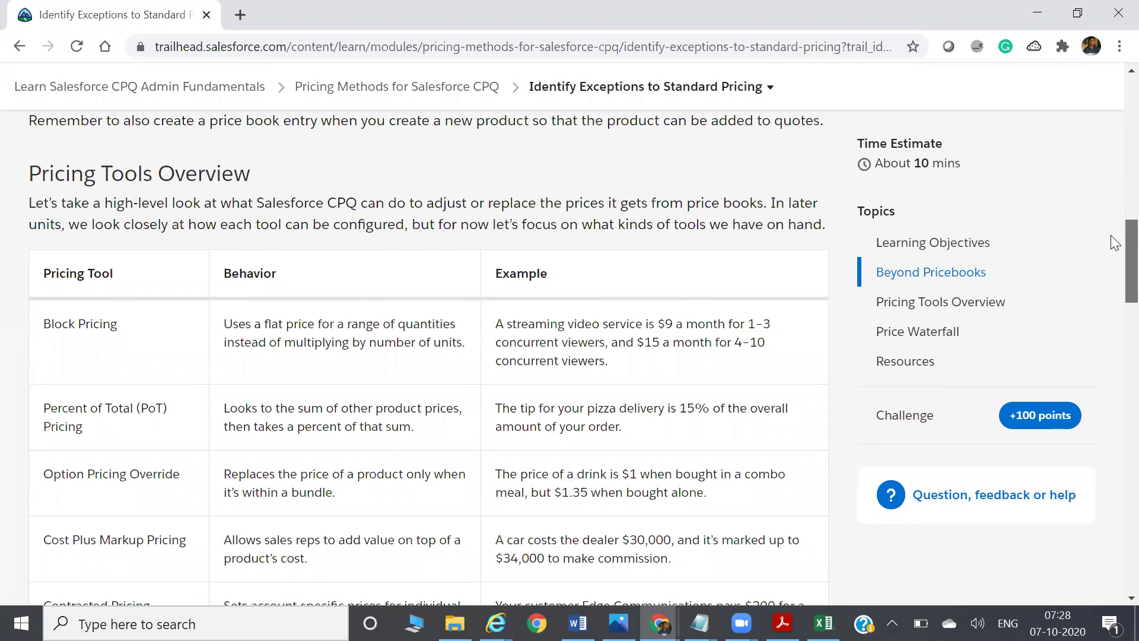
scroll(1114, 242, "down", 3)
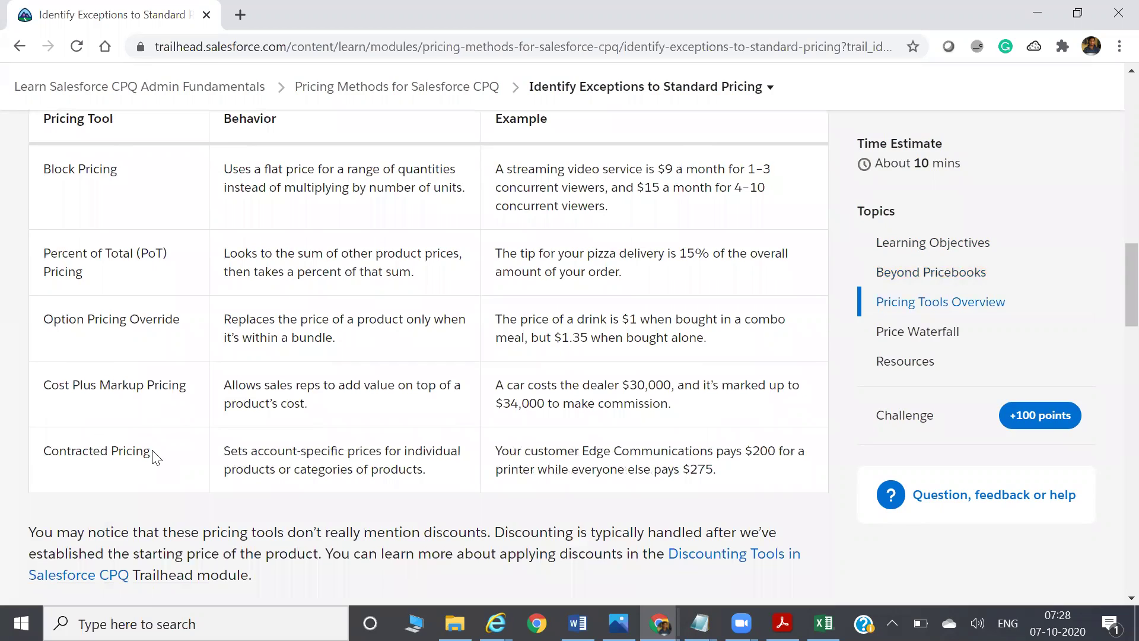
Step: Switch to the Price Waterfall diagram in Photos, enlarge it and trace the flow from Original Price through Distributer Discount
key("alt+Tab")
key("alt+Tab")
key("alt+Tab")
key("alt+Tab")
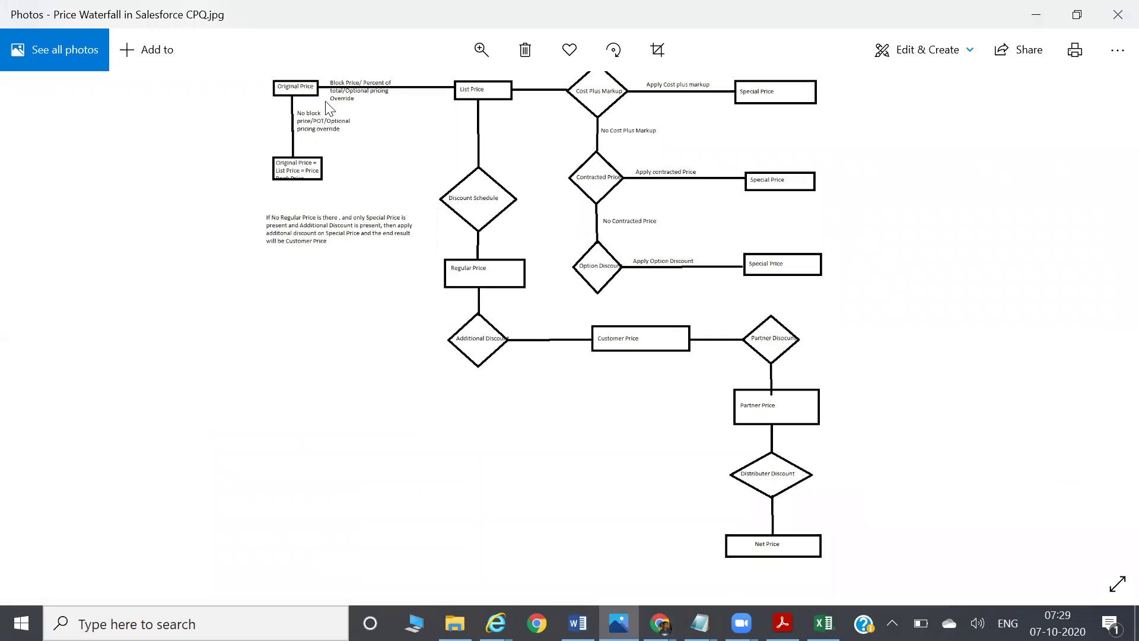
left_click(478, 55)
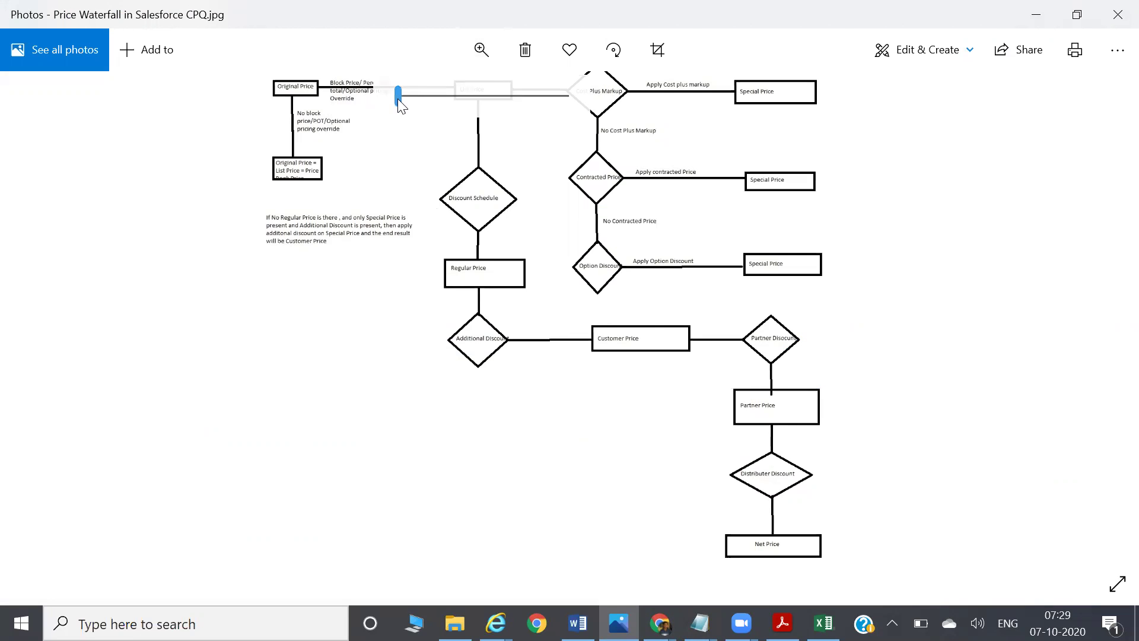
left_click_drag(397, 98, 409, 104)
scroll(334, 229, "up", 3)
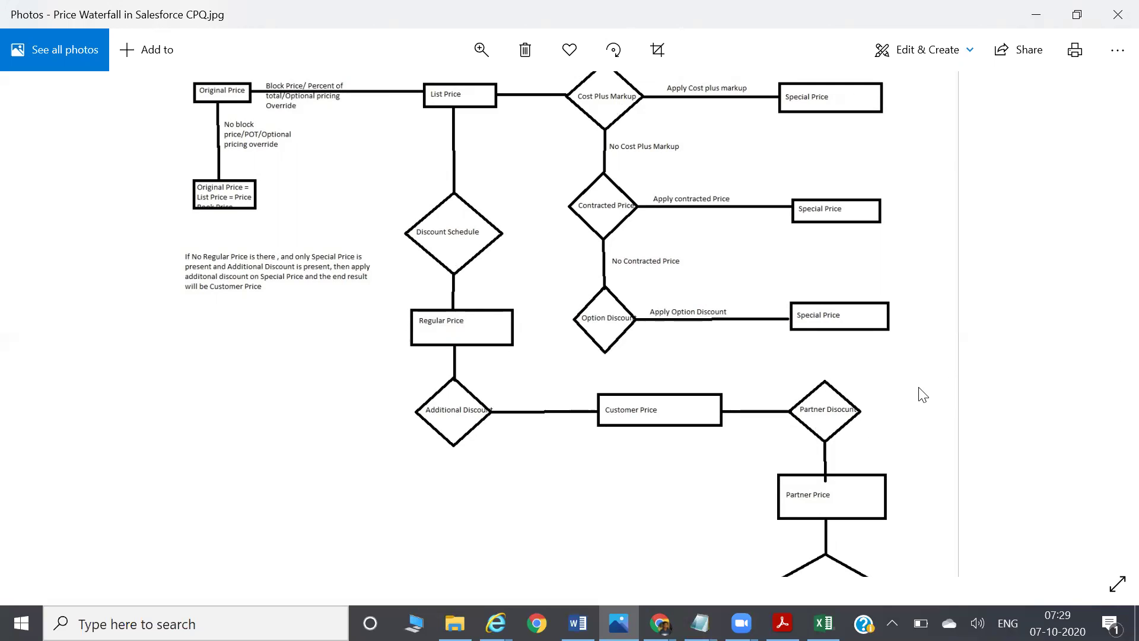
scroll(917, 320, "down", 3)
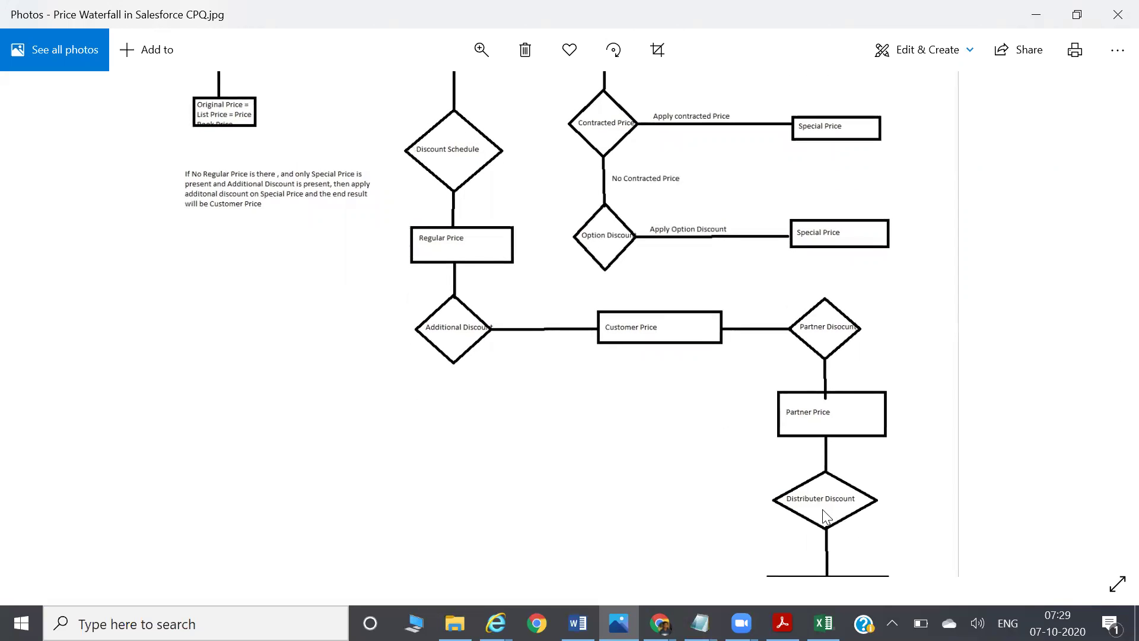
scroll(317, 368, "up", 3)
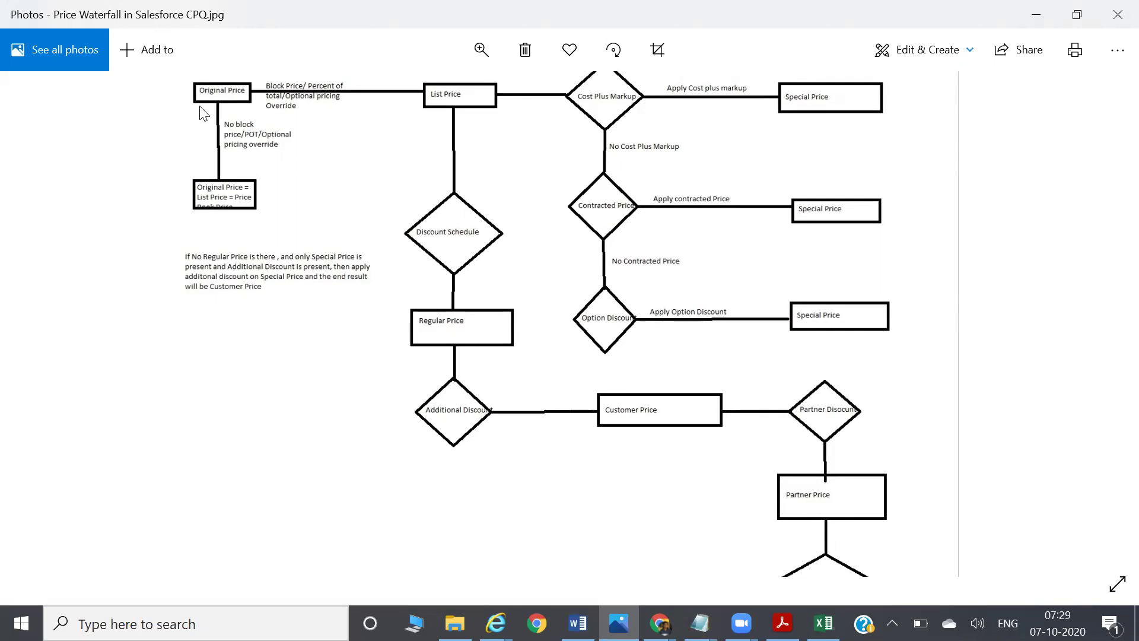
Step: Switch to Trailhead and open the Implement Block Pricing unit of the Pricing Methods for Salesforce CPQ module
key("alt+Tab")
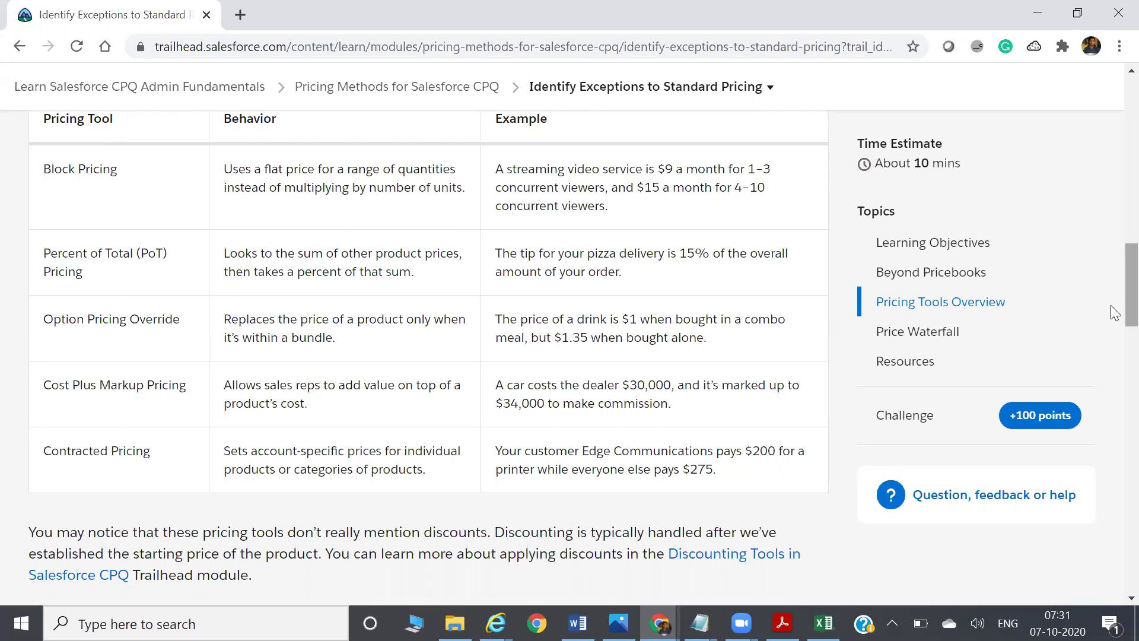
scroll(1114, 258, "up", 1)
scroll(1114, 258, "up", 15)
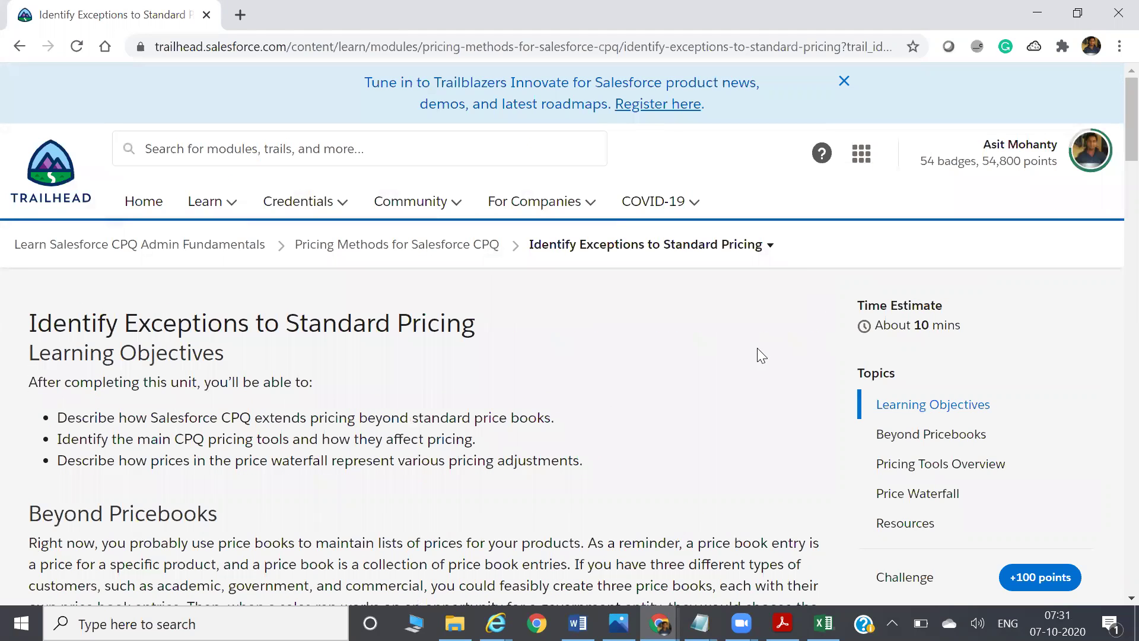
left_click(771, 246)
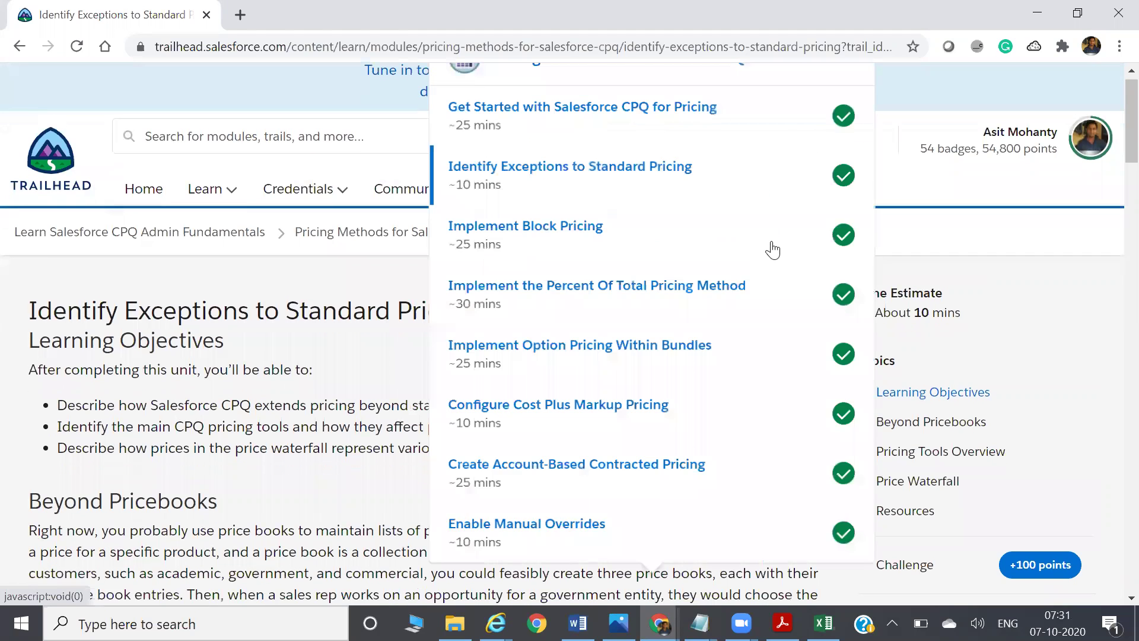
left_click(553, 238)
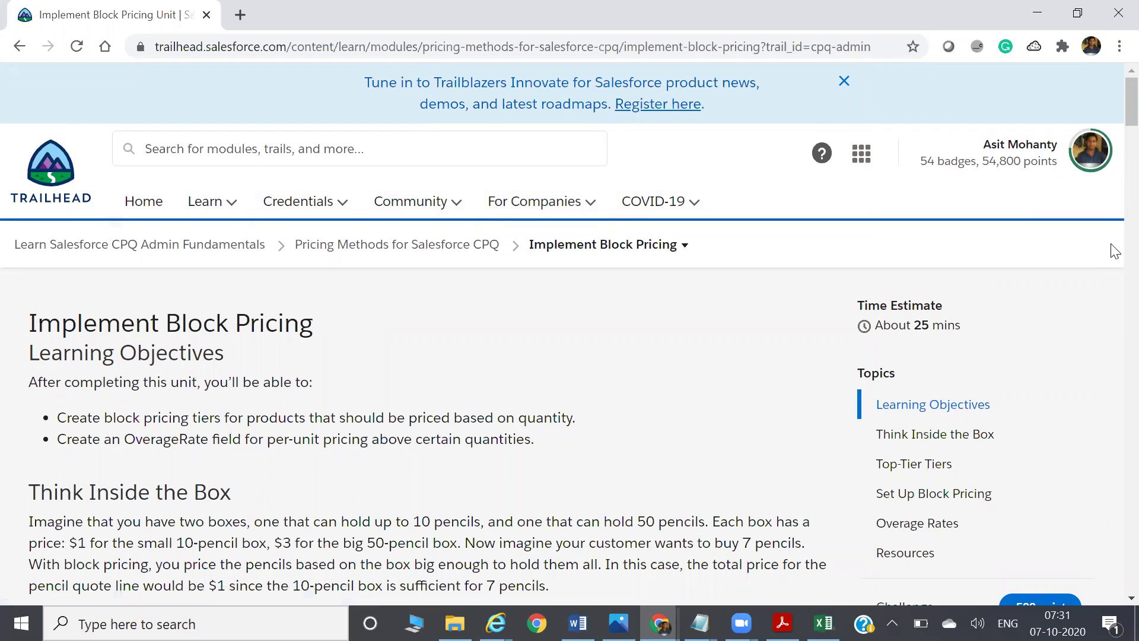
Step: Read the Implement Block Pricing unit from Learning Objectives through the Toner Recycling price table and setup instructions in Set Up Block Pricing
scroll(1115, 118, "down", 3)
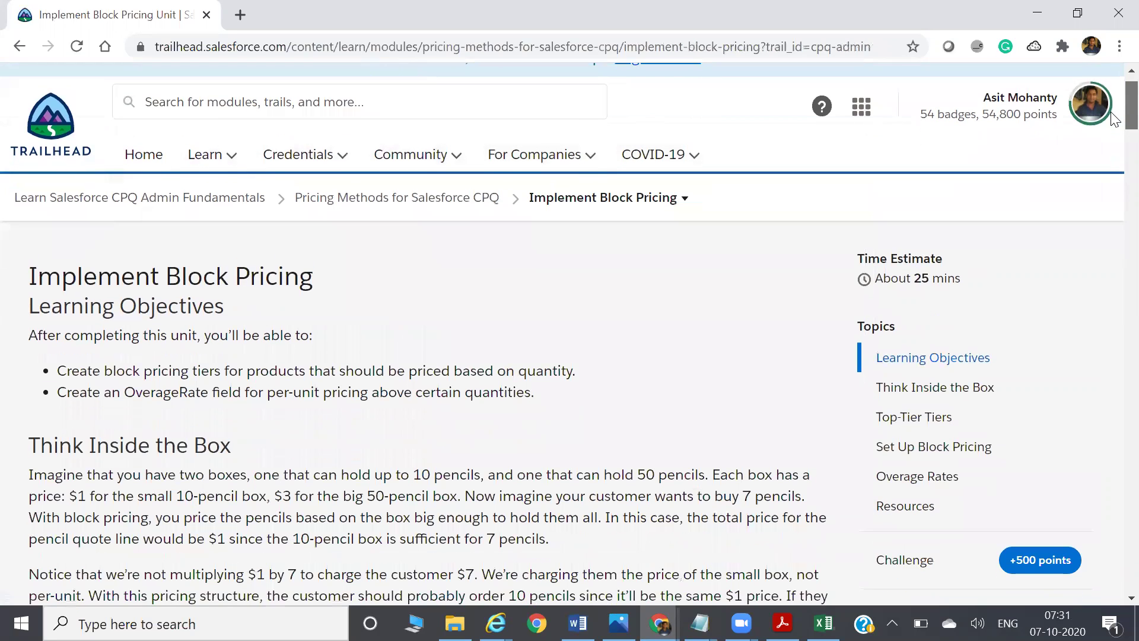
scroll(1115, 118, "down", 2)
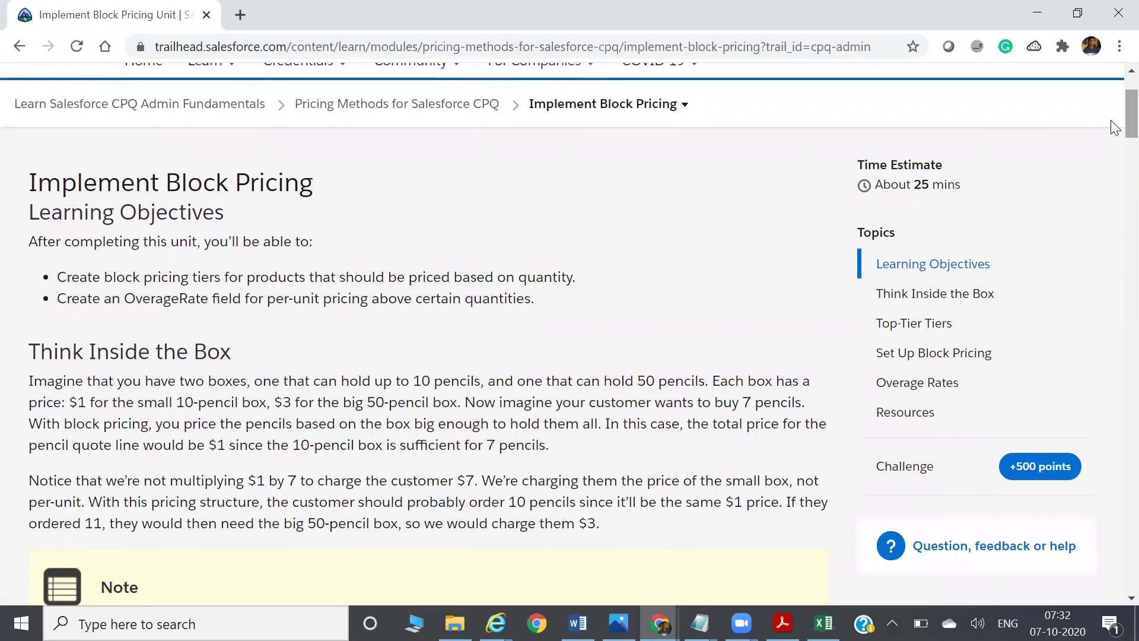
scroll(1114, 127, "up", 3)
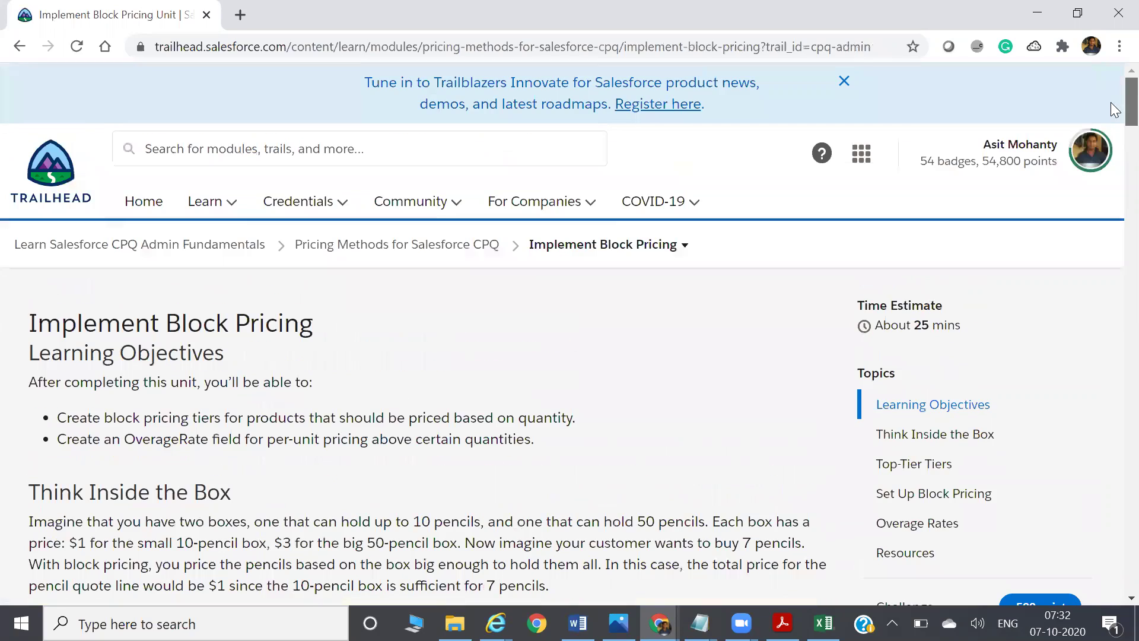
scroll(1114, 125, "down", 10)
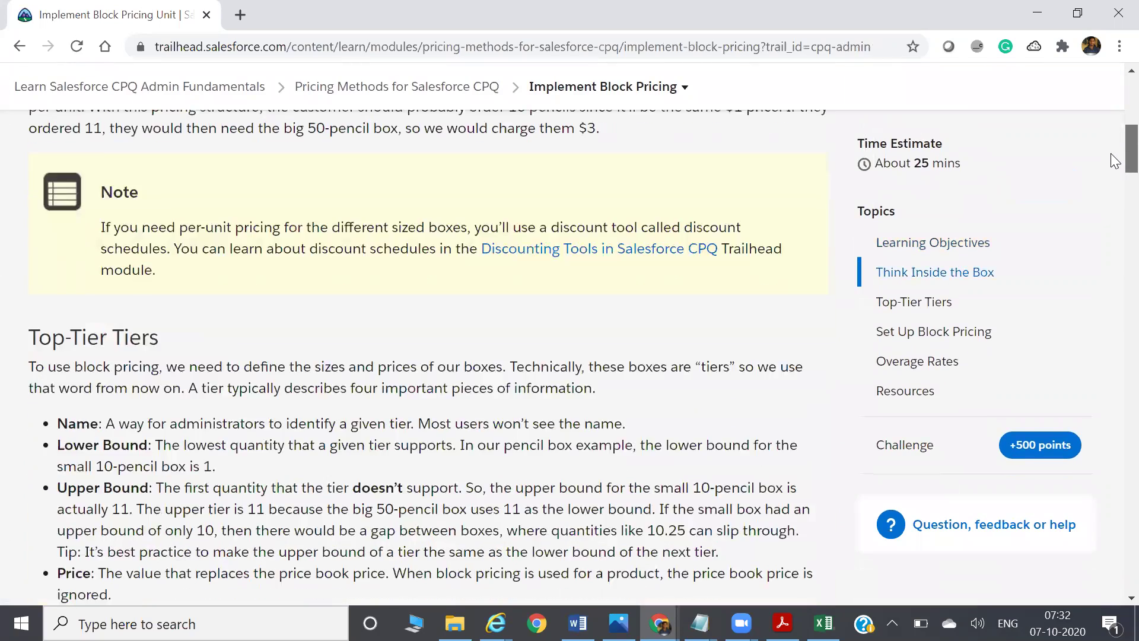
scroll(1114, 121, "up", 9)
scroll(1113, 149, "down", 10)
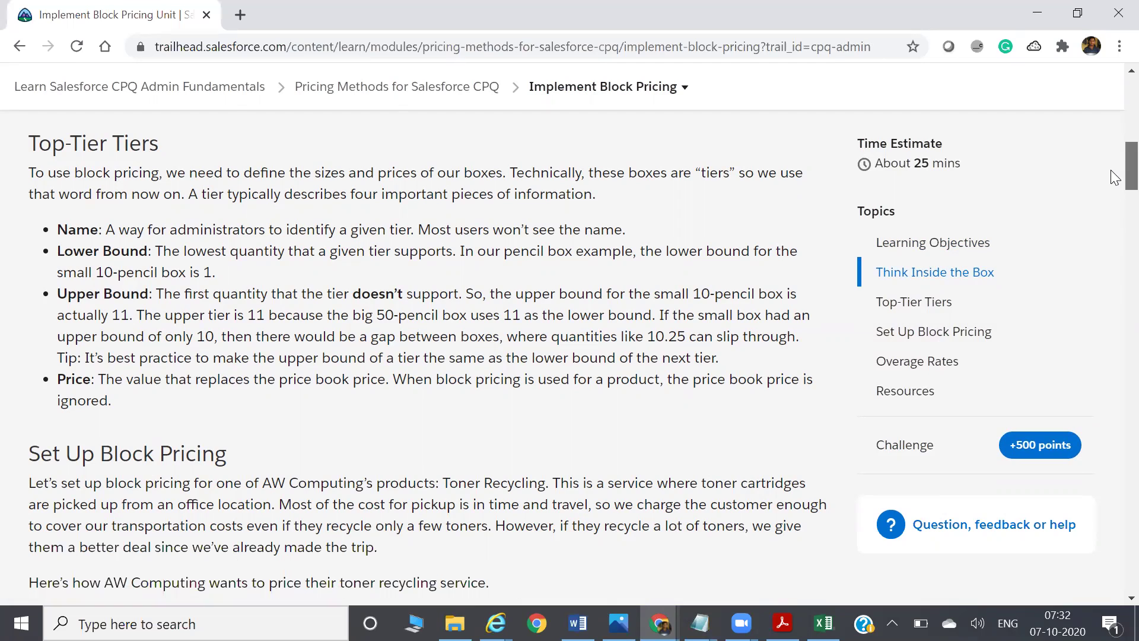
scroll(1114, 178, "up", 1)
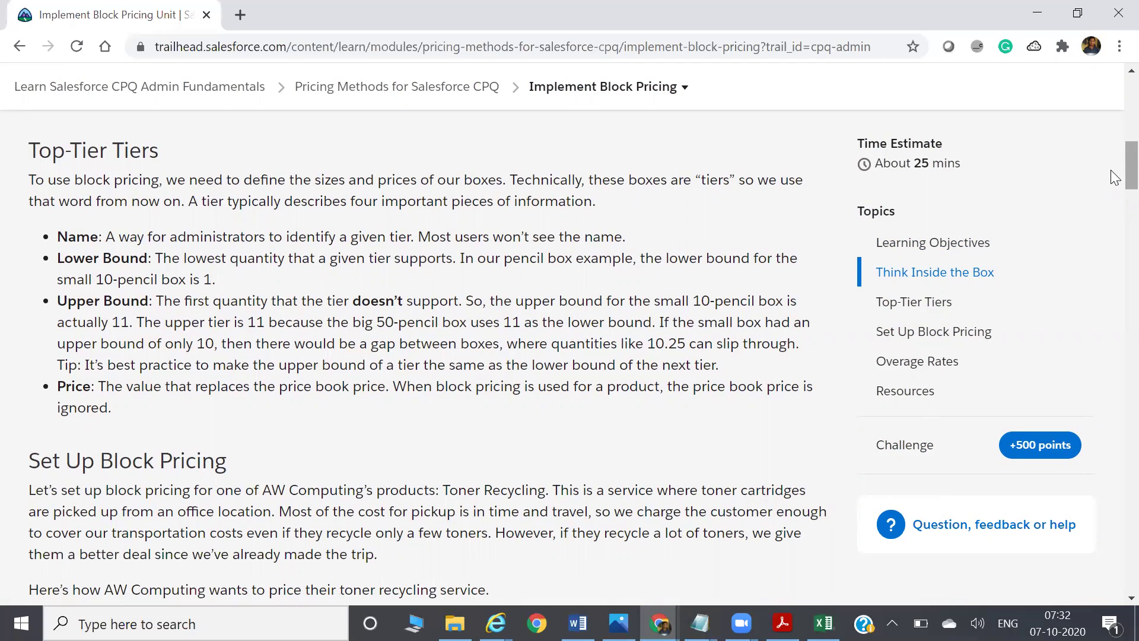
scroll(1114, 178, "up", 10)
scroll(456, 266, "down", 4)
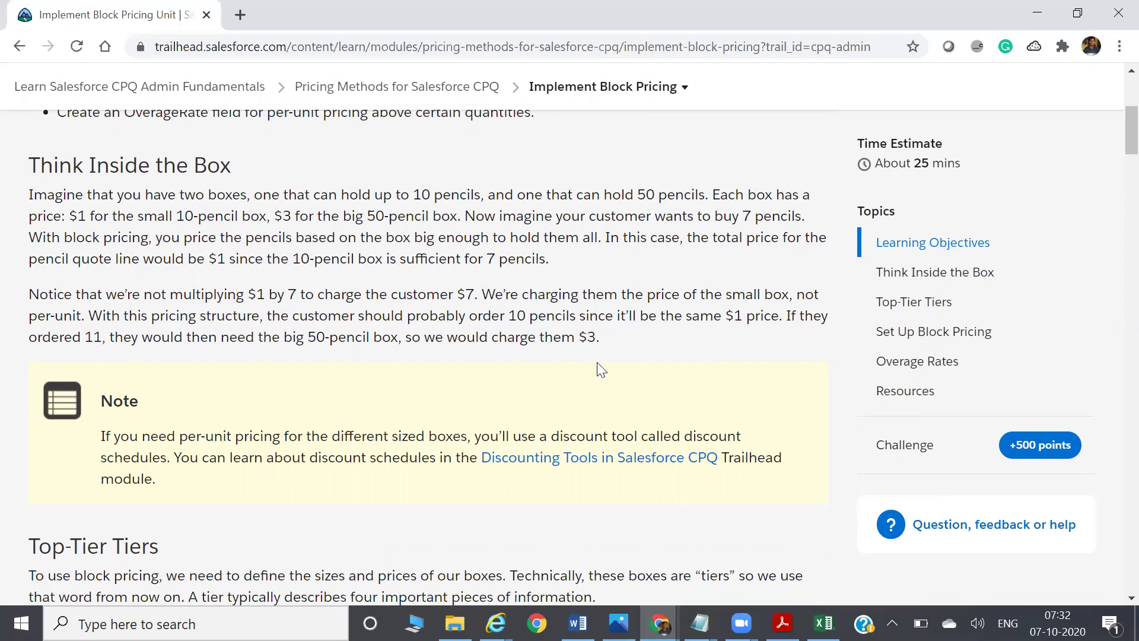
scroll(1114, 143, "down", 1)
left_click_drag(1112, 137, 1114, 182)
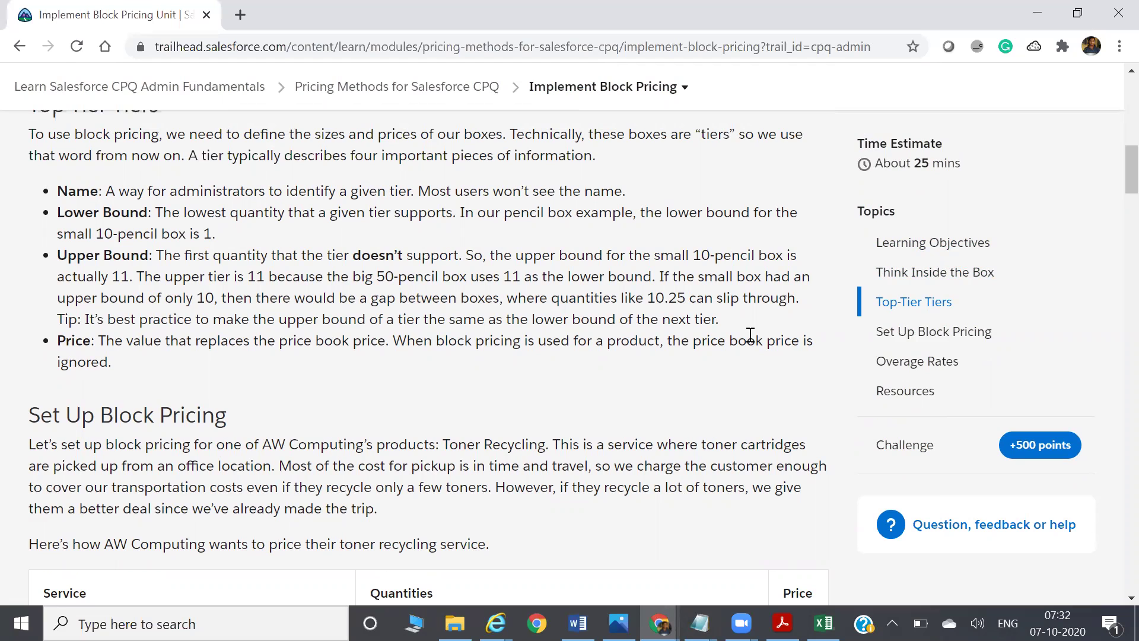
left_click_drag(1112, 161, 1111, 203)
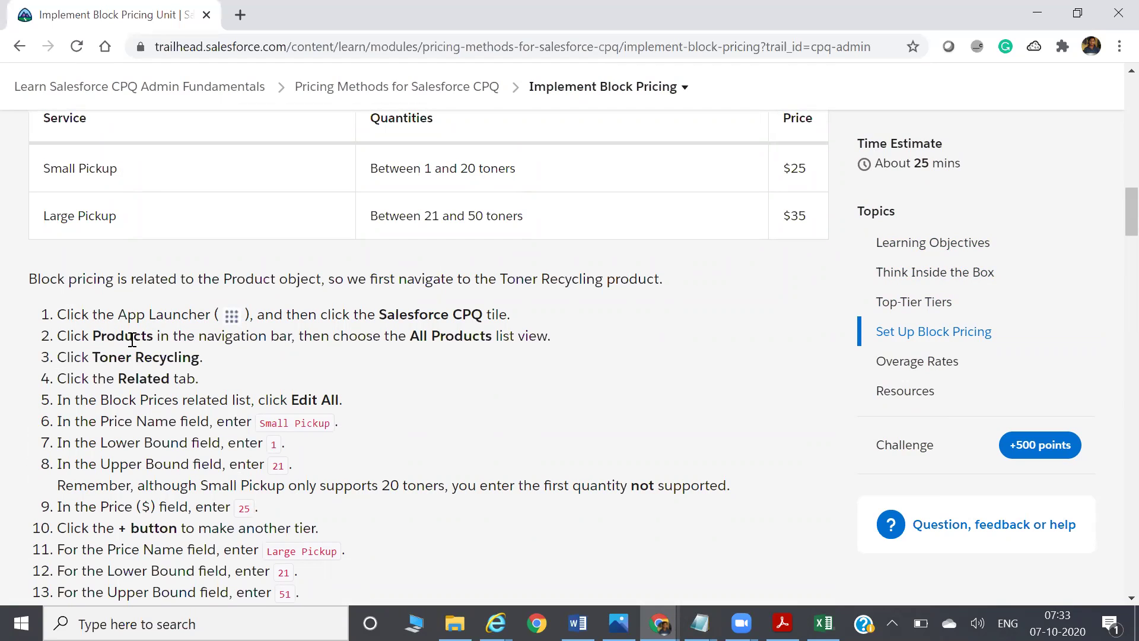
Step: Switch to the Printer Paper Letter product record in Salesforce and open all of its Block Prices for editing
key("alt+Tab")
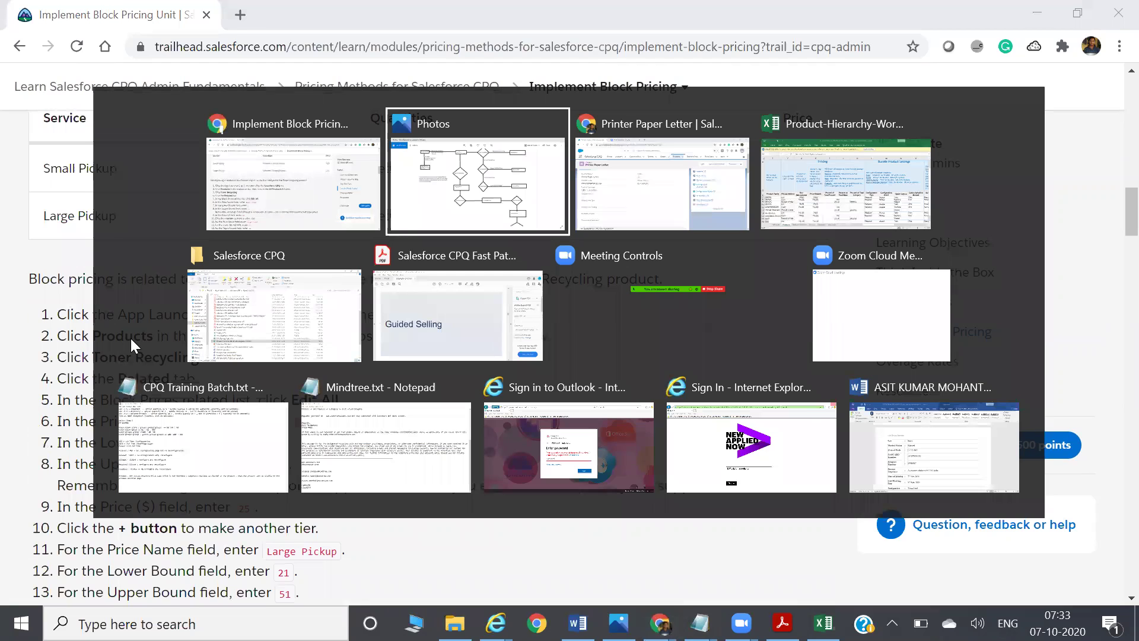
key("alt+Tab")
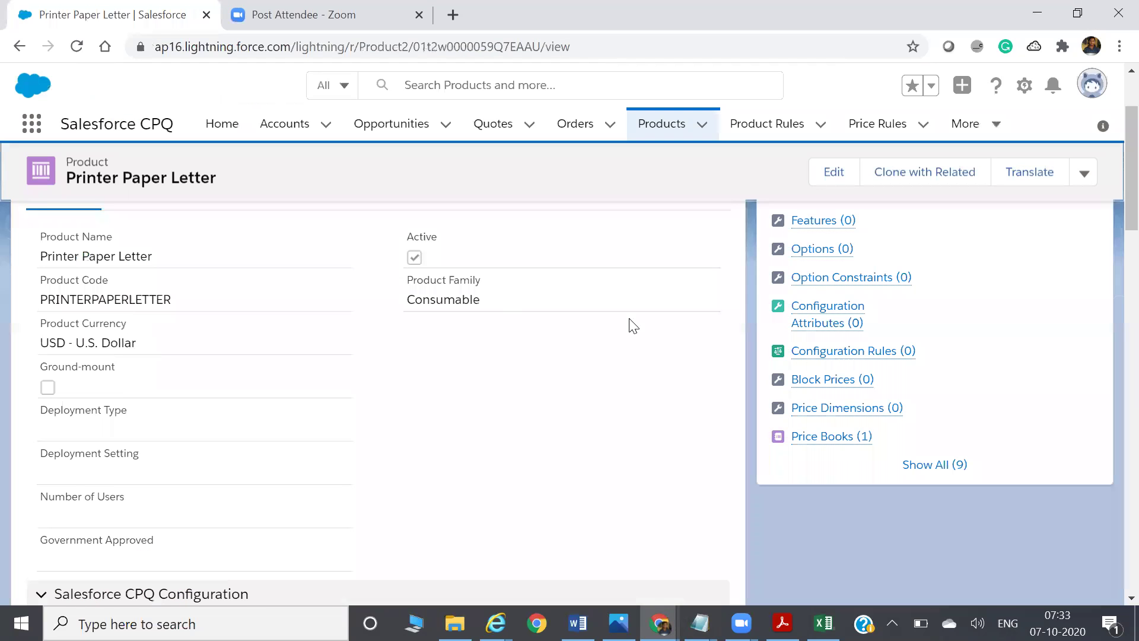
mouse_move(830, 387)
scroll(854, 297, "up", 2)
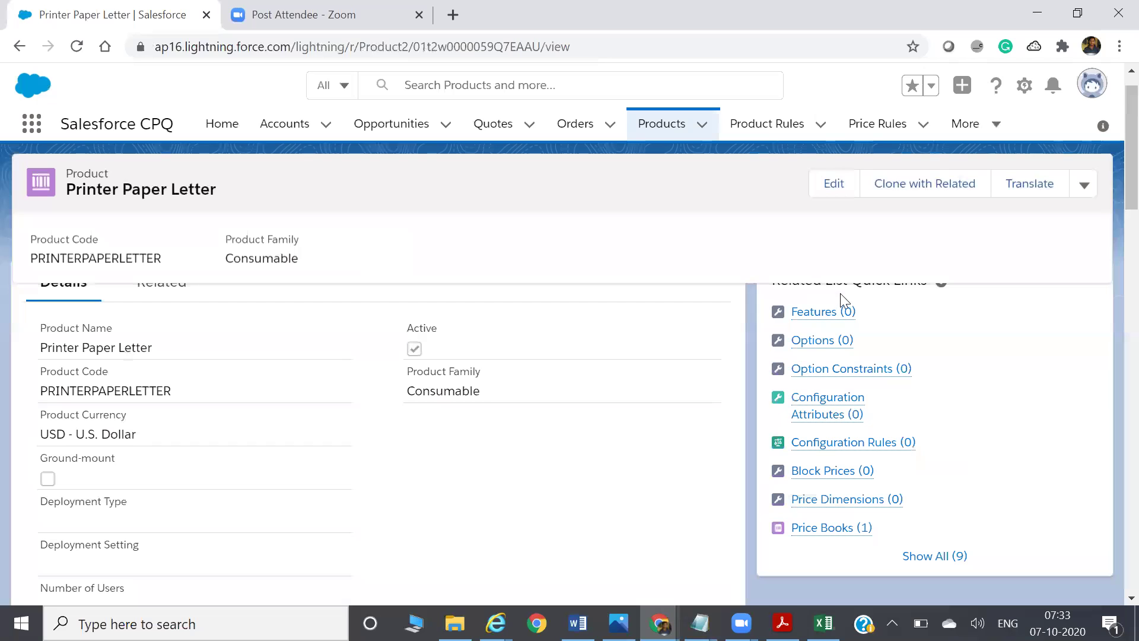
mouse_move(822, 504)
scroll(1113, 207, "down", 2)
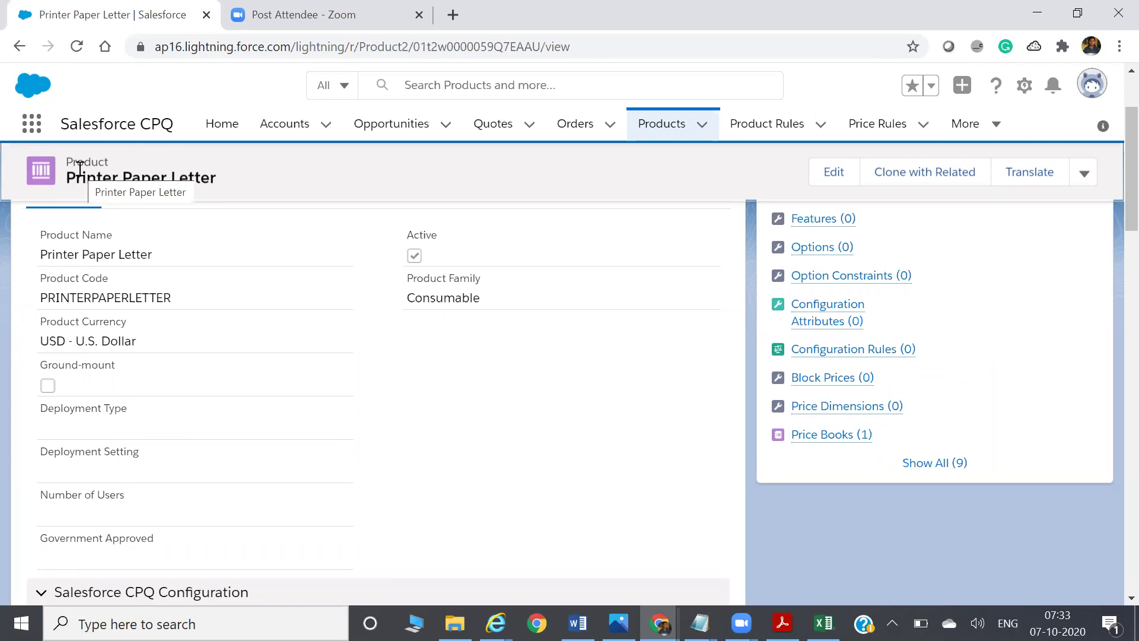
left_click(807, 379)
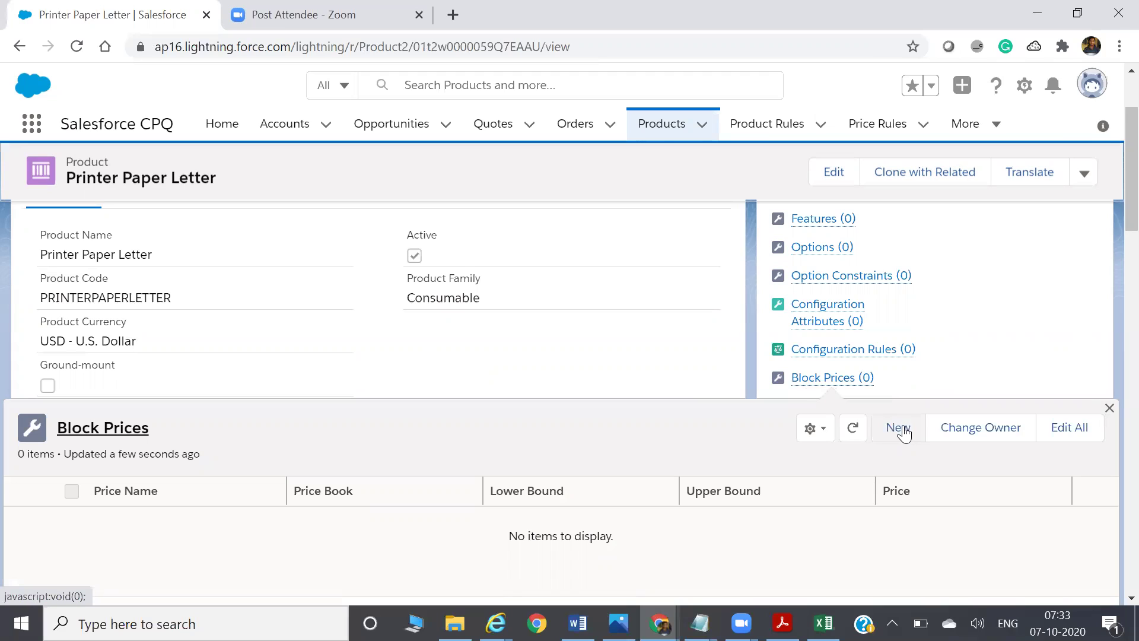
left_click(1083, 435)
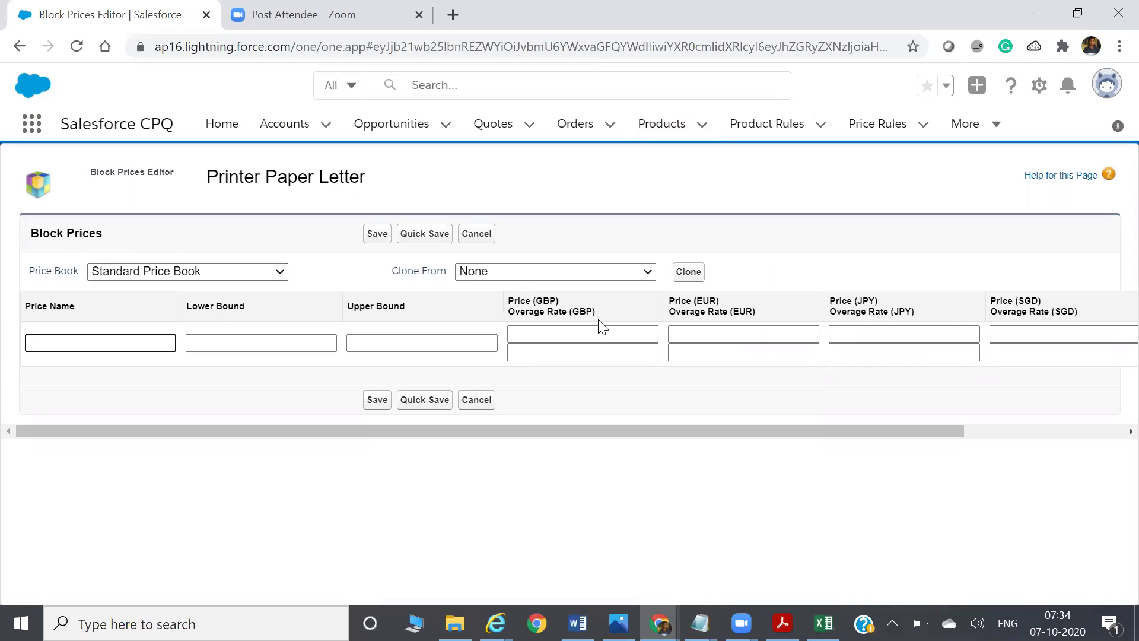
Step: Examine the Price and Overage Rate columns for each currency in the Printer Paper Letter Block Prices Editor, from GBP through USD
left_click_drag(514, 301, 834, 310)
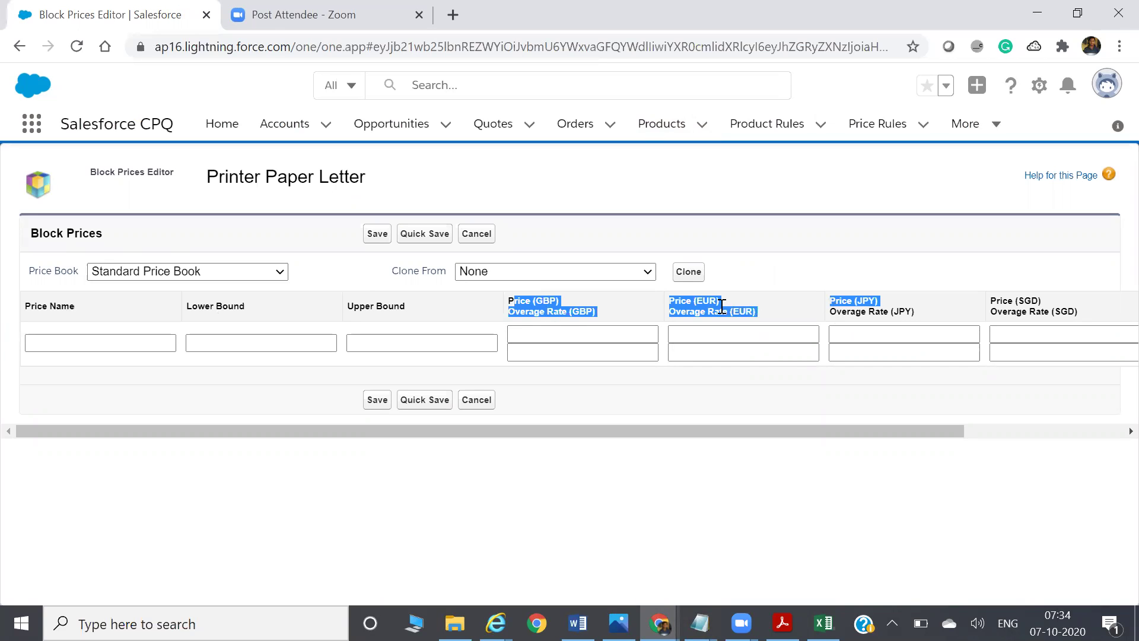
left_click_drag(553, 424, 801, 421)
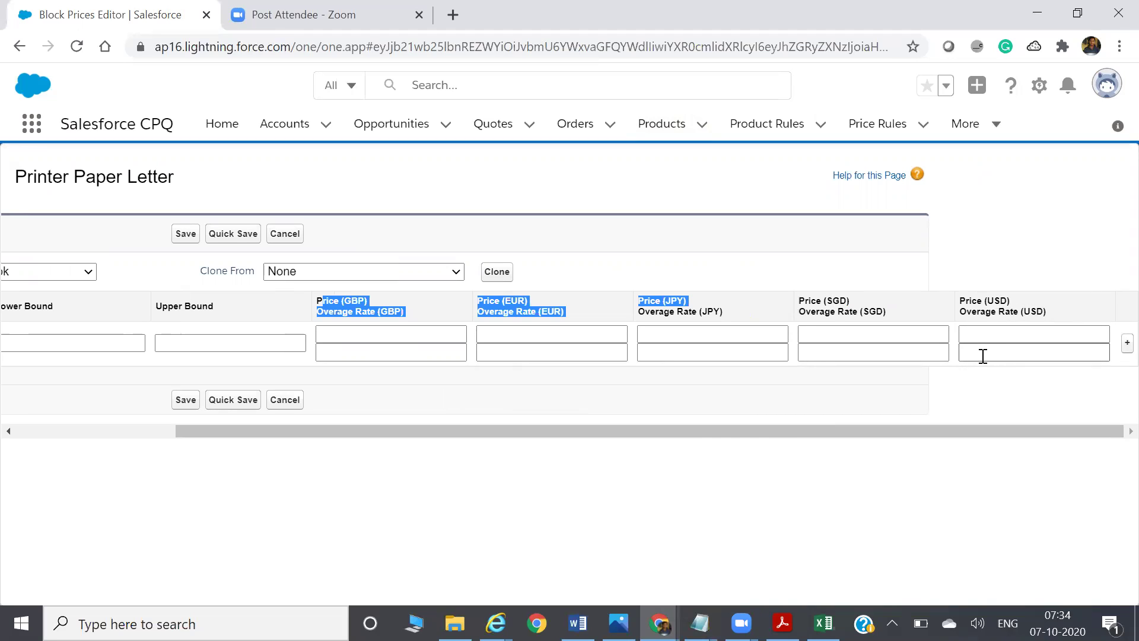
left_click_drag(625, 435, 311, 432)
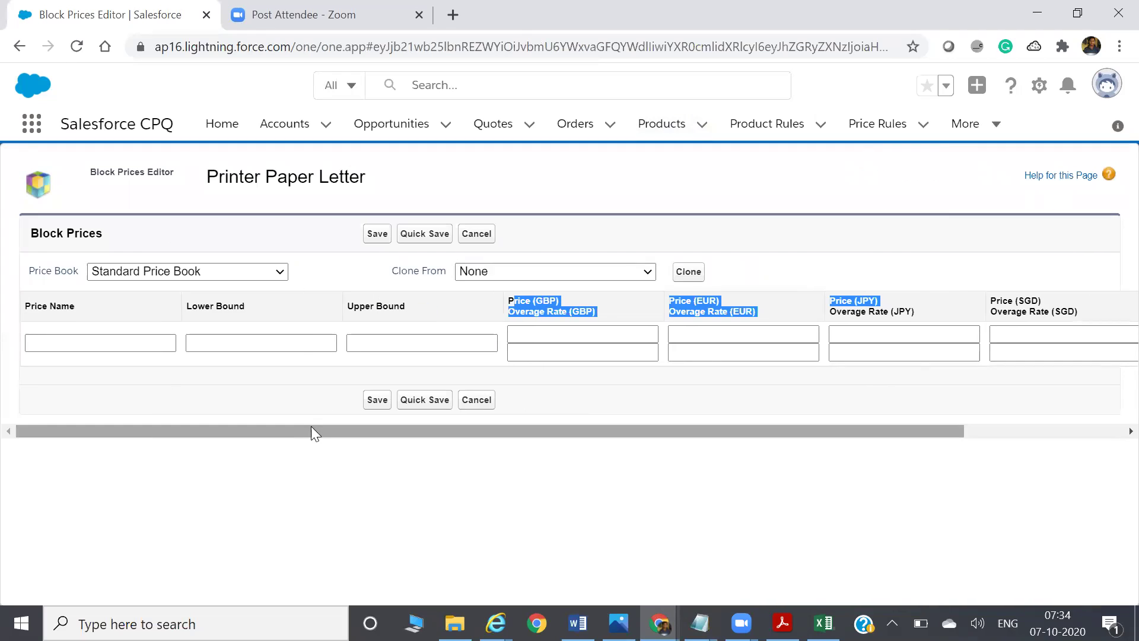
Step: Log out of the current Salesforce org and log in from the Salesforce login page with the account credentials filled in
left_click(1100, 83)
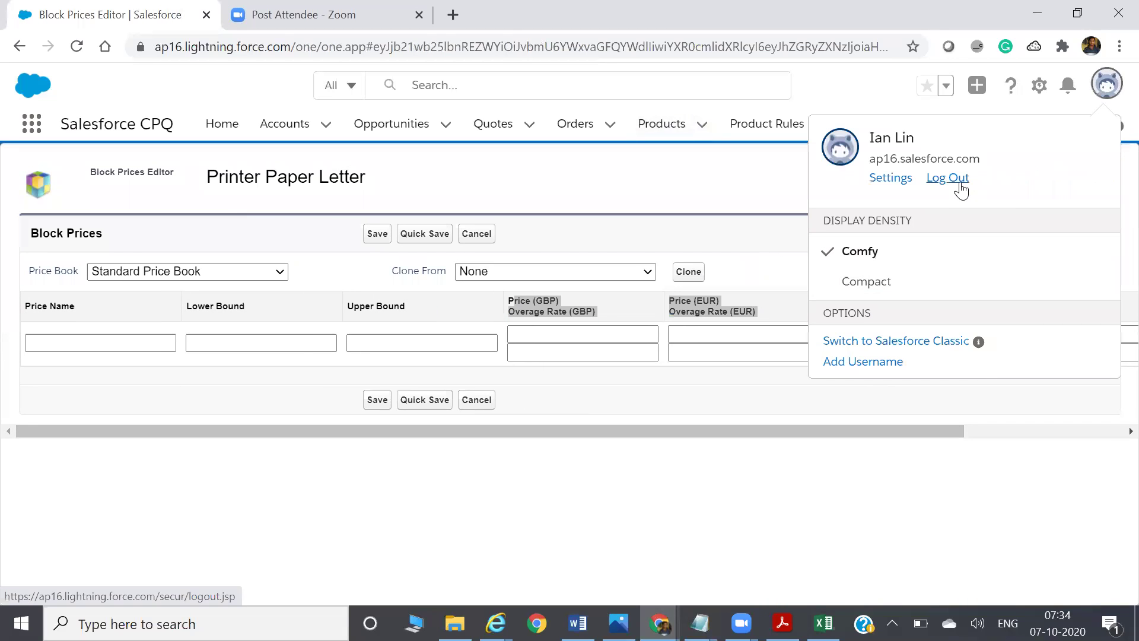
left_click(960, 185)
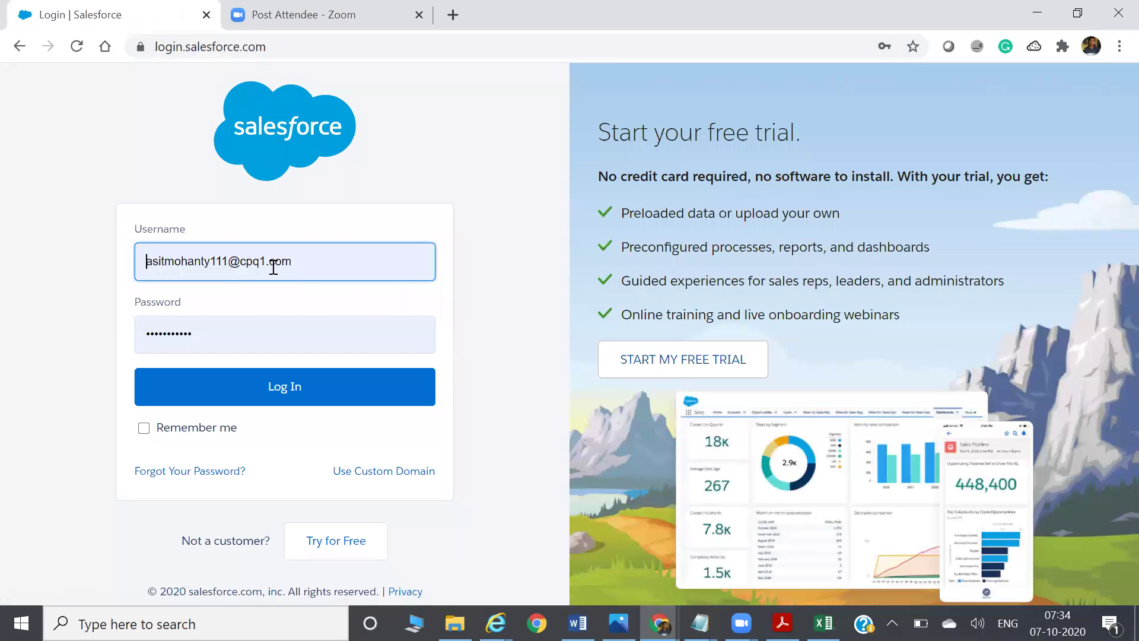
left_click(248, 388)
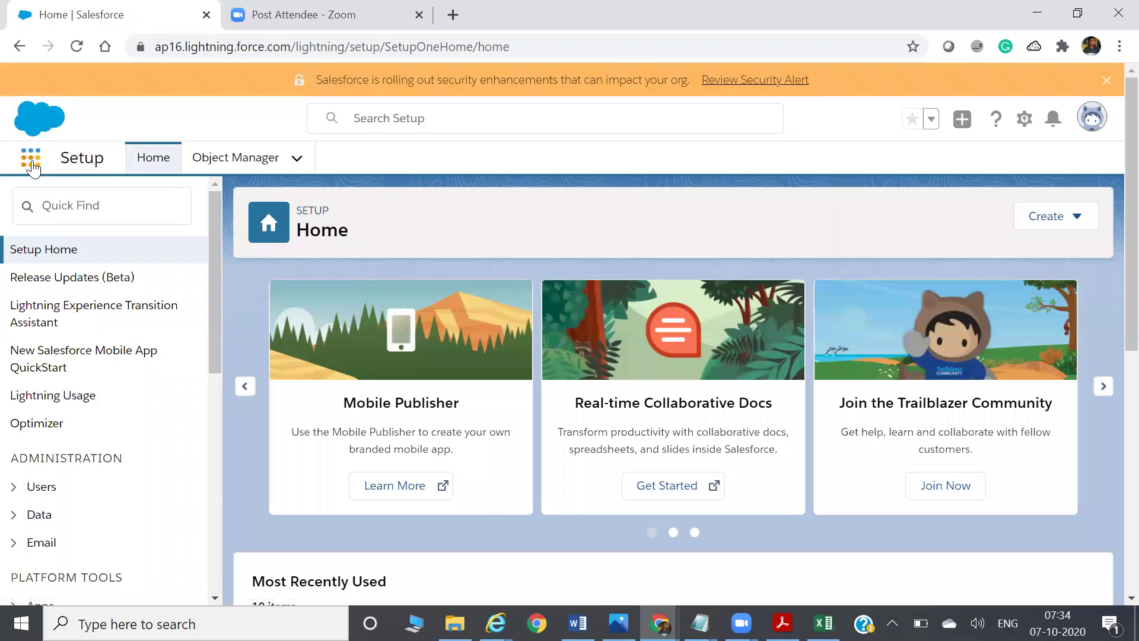
Step: Launch the Salesforce CPQ app, open the Admin Hour product from the recent records and dismiss the browser's notification request
left_click(32, 168)
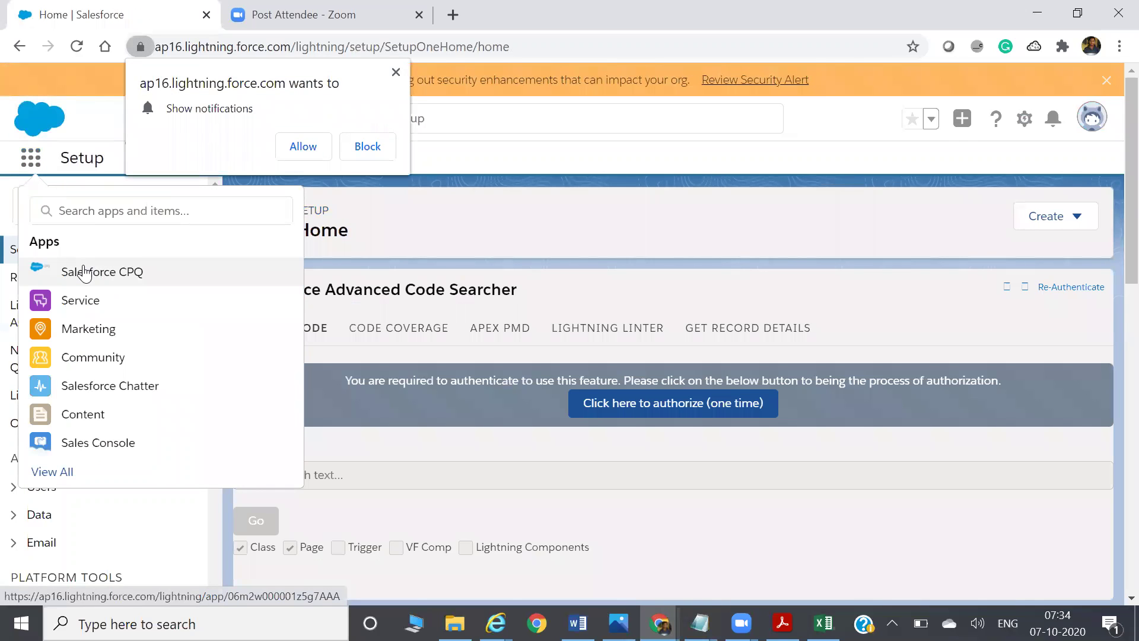
left_click(84, 272)
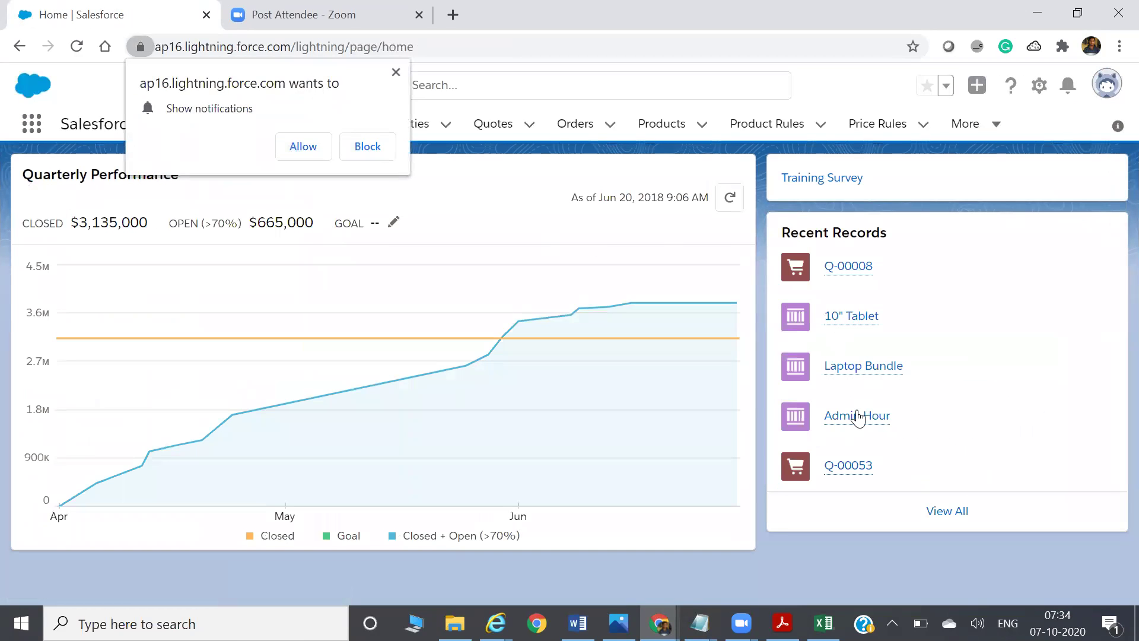
left_click(856, 416)
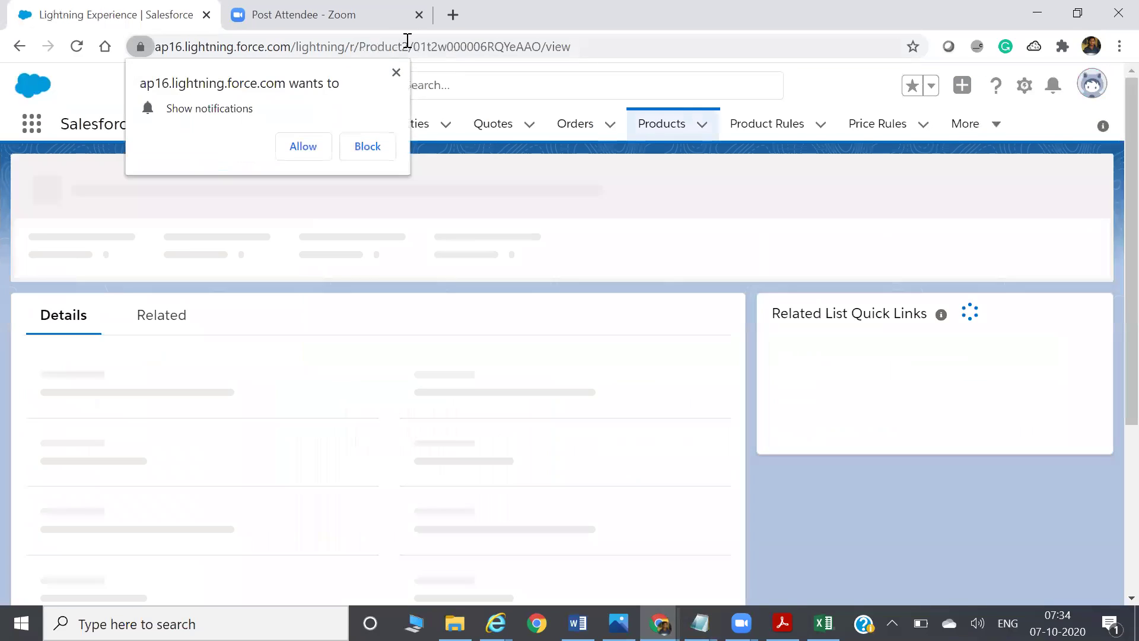
left_click(396, 72)
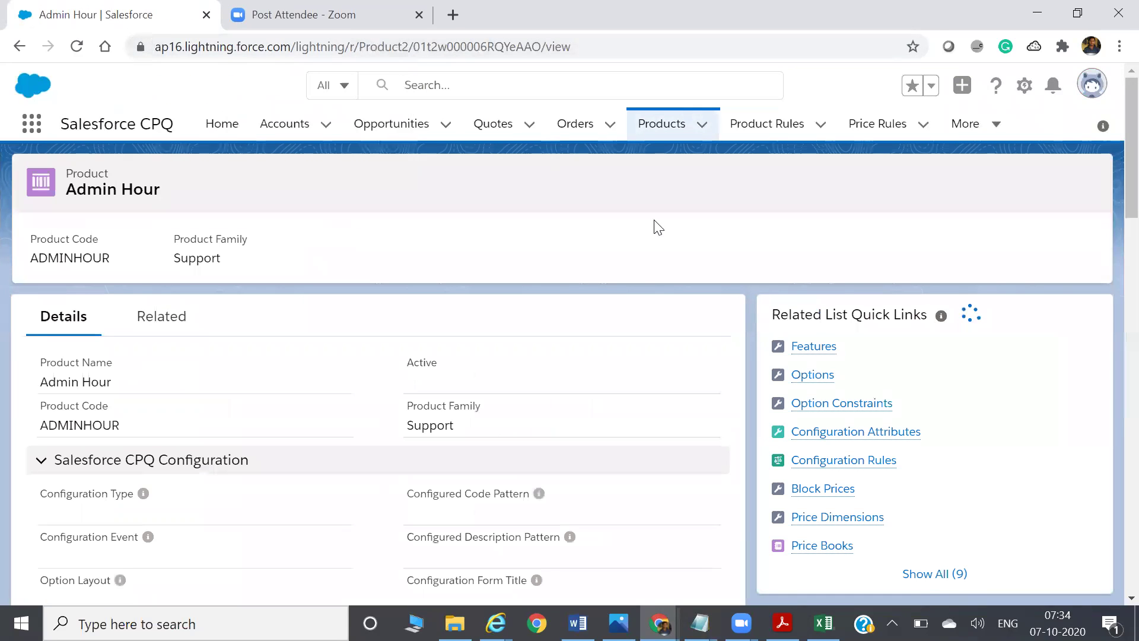
Step: Review the Salesforce CPQ Pricing fields of the Admin Hour product and open all of its Block Prices for editing
left_click_drag(1110, 163, 1111, 311)
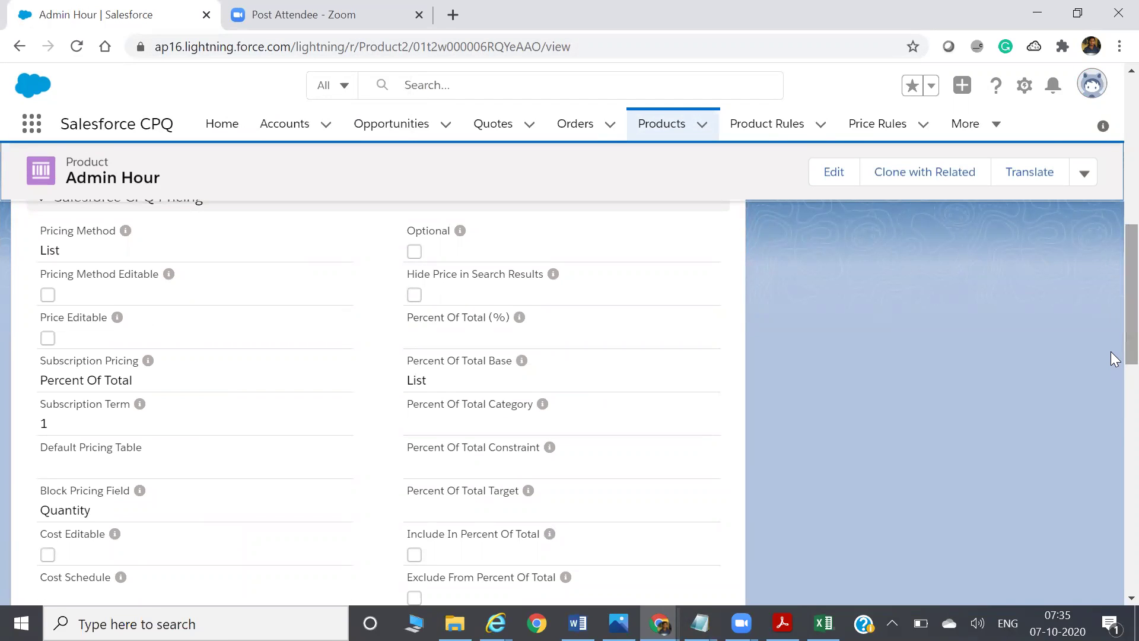
mouse_move(1110, 352)
left_mouse_down()
mouse_move(1110, 192)
mouse_move(1111, 344)
left_mouse_up()
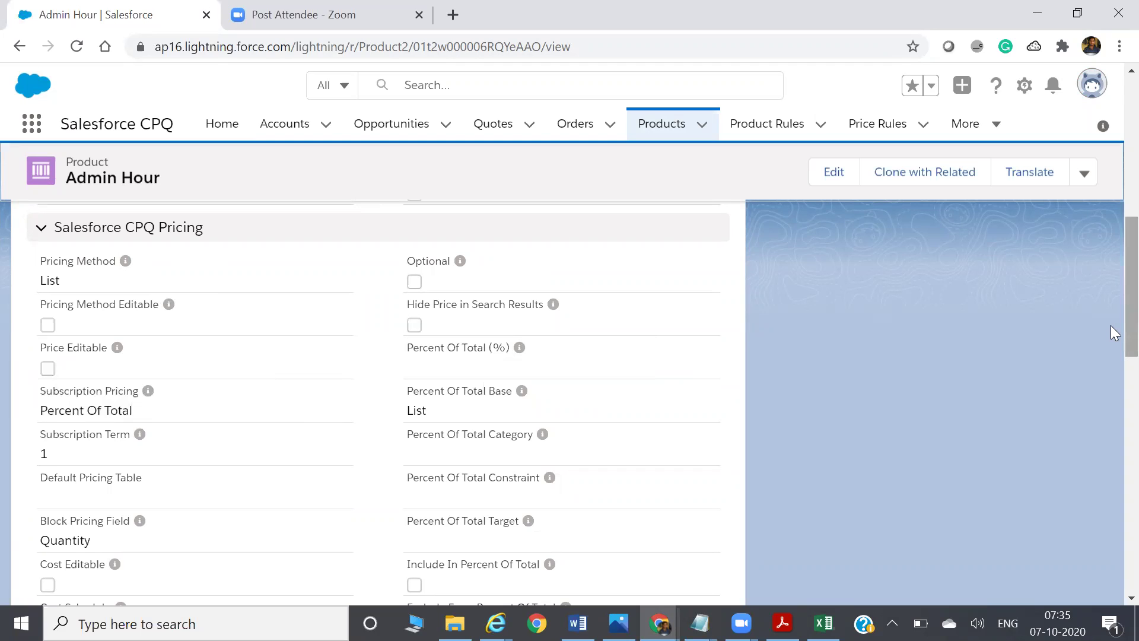
left_click_drag(1111, 332, 1111, 235)
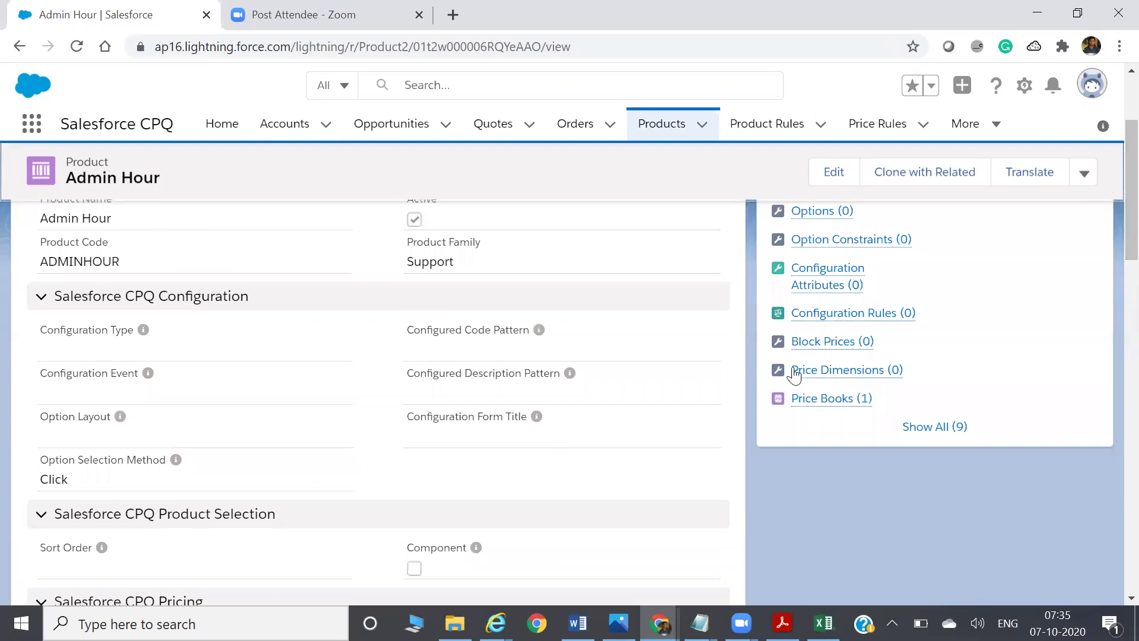
mouse_move(803, 339)
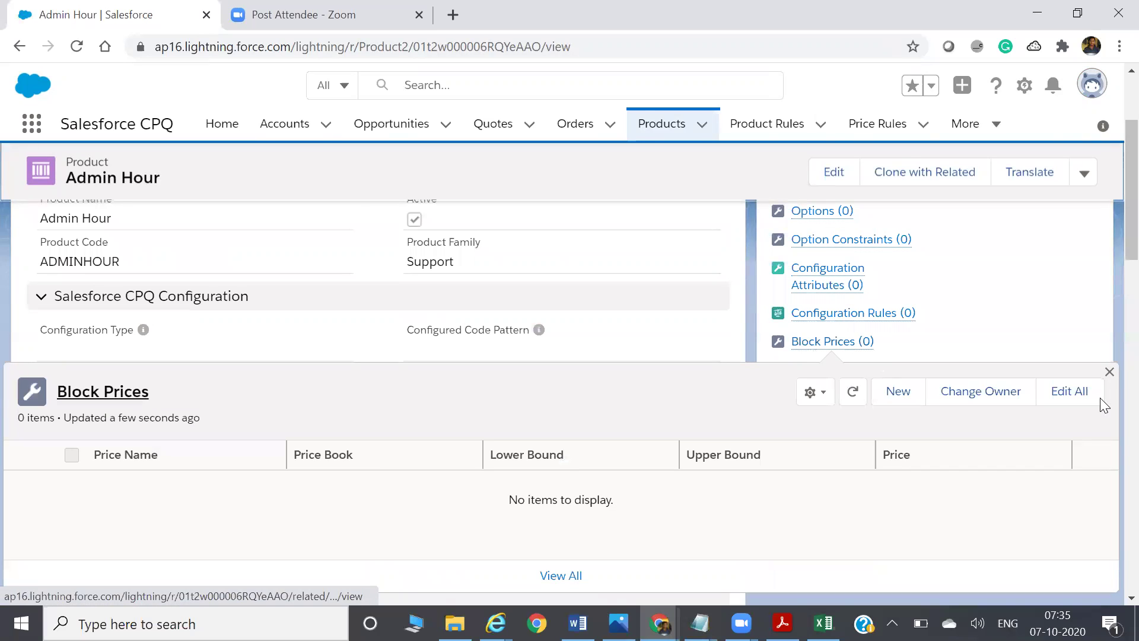
left_click(1069, 391)
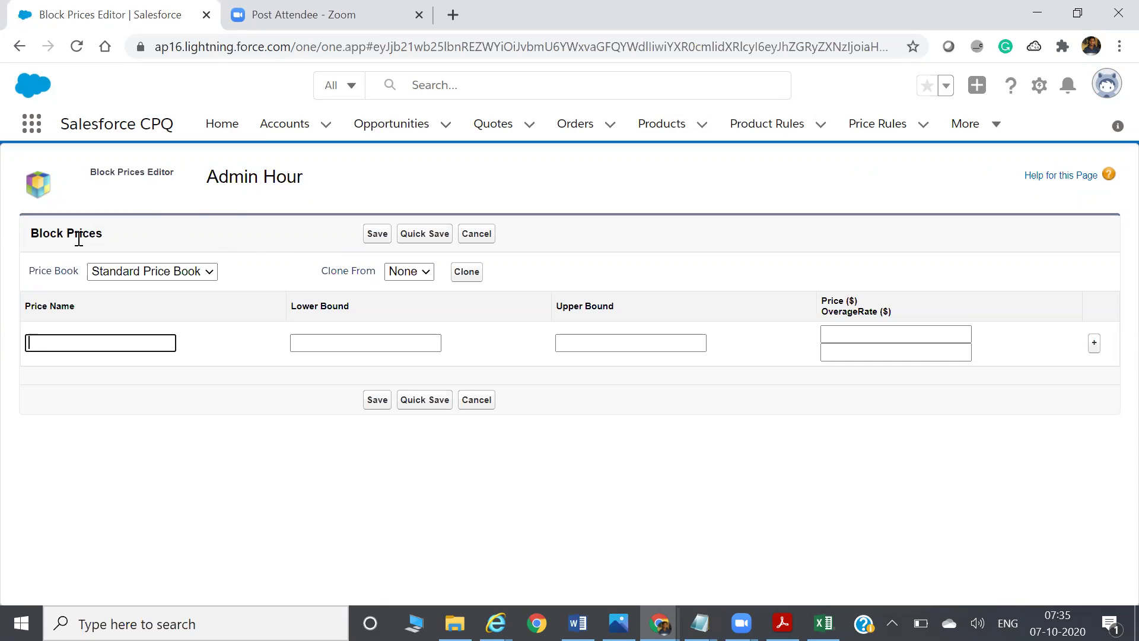
Step: Switch to Trailhead and read the Set Up Block Pricing instructions from Products and Toner Recycling through Edit All in Block Prices
key("alt+Tab")
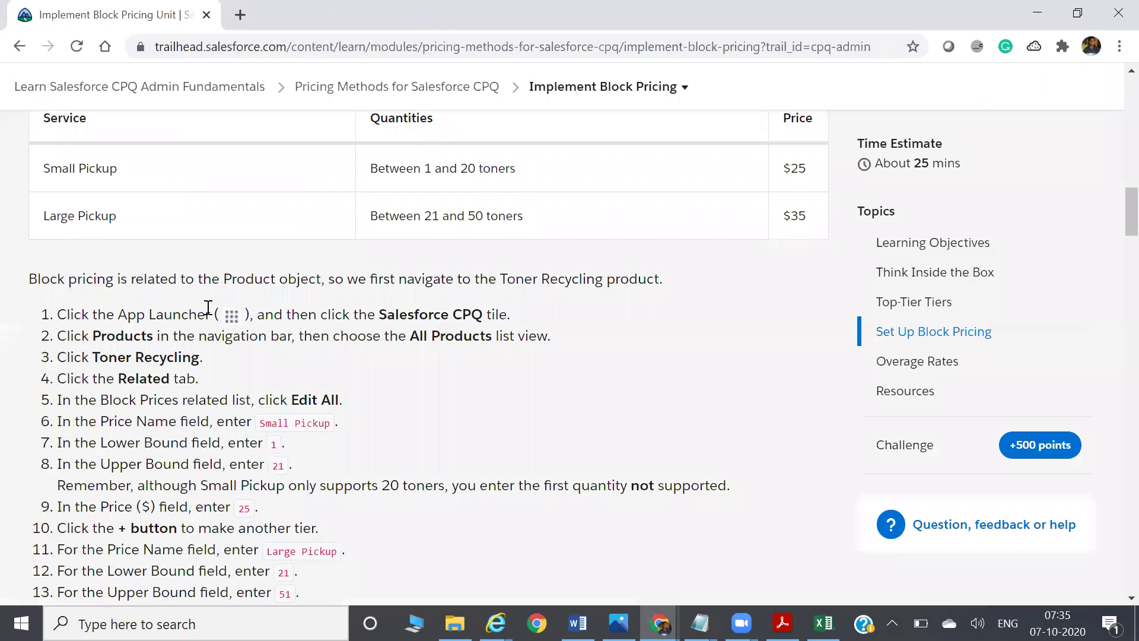
left_click_drag(105, 336, 234, 333)
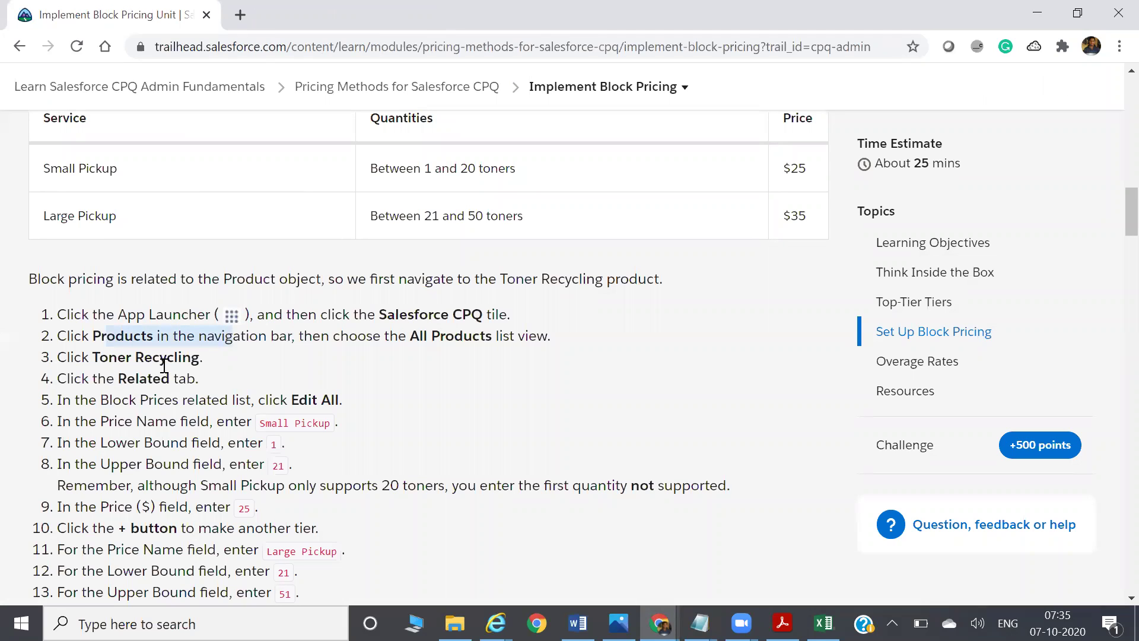
left_click_drag(101, 358, 210, 359)
left_click_drag(134, 379, 170, 379)
left_click_drag(102, 400, 175, 399)
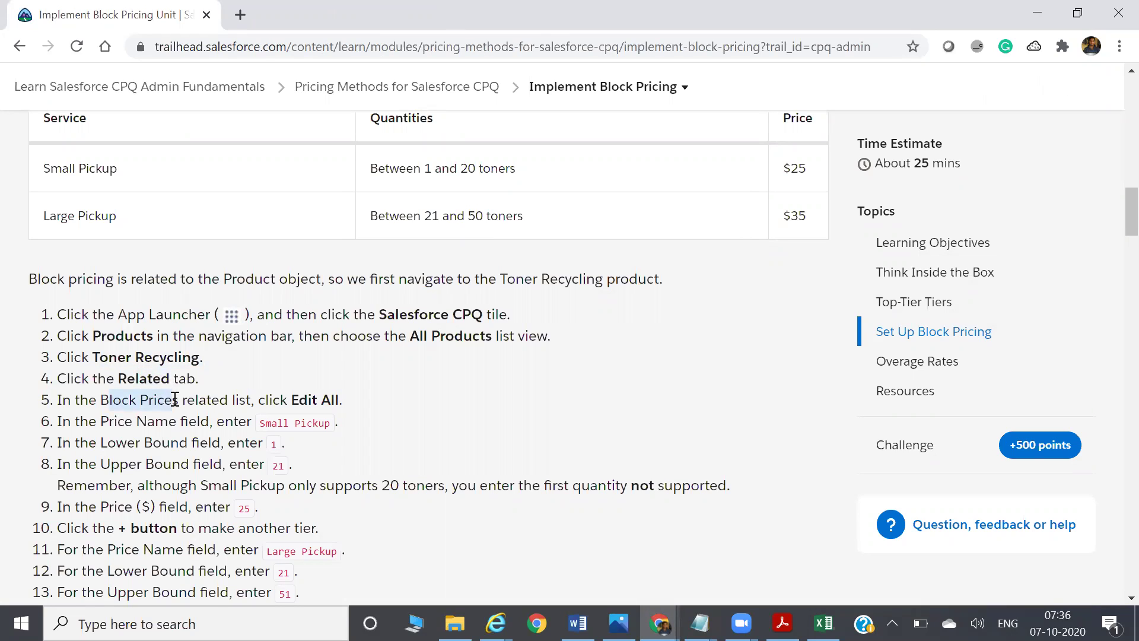
left_click_drag(298, 399, 325, 402)
Step: Switch back to Salesforce and leave the block prices editor for the Admin Hour product page
key("alt+Tab")
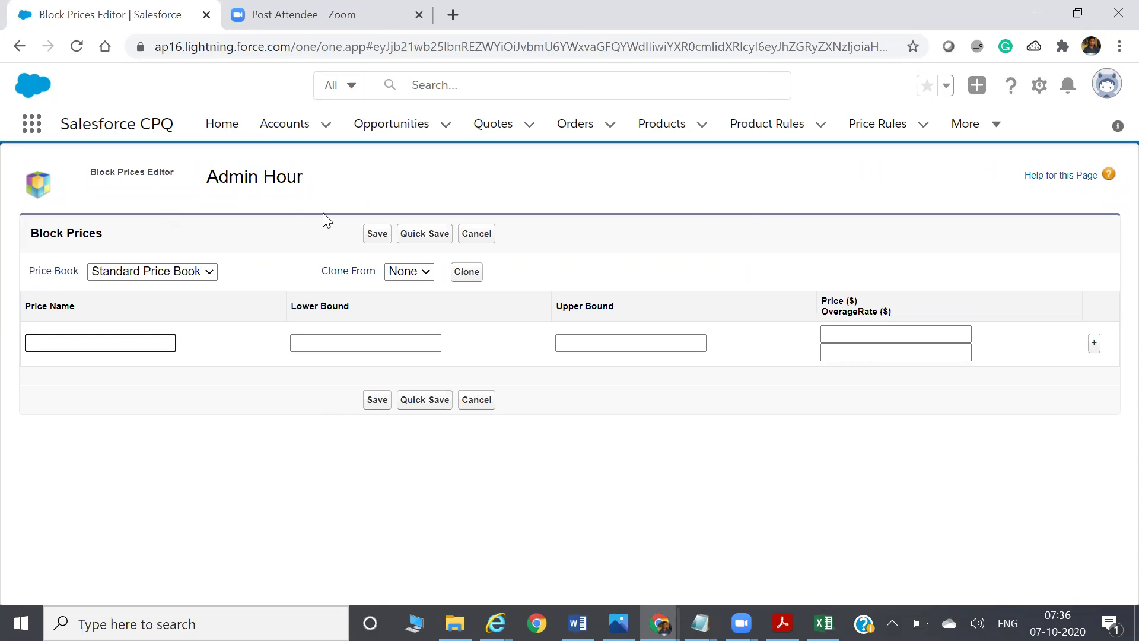
left_click(14, 47)
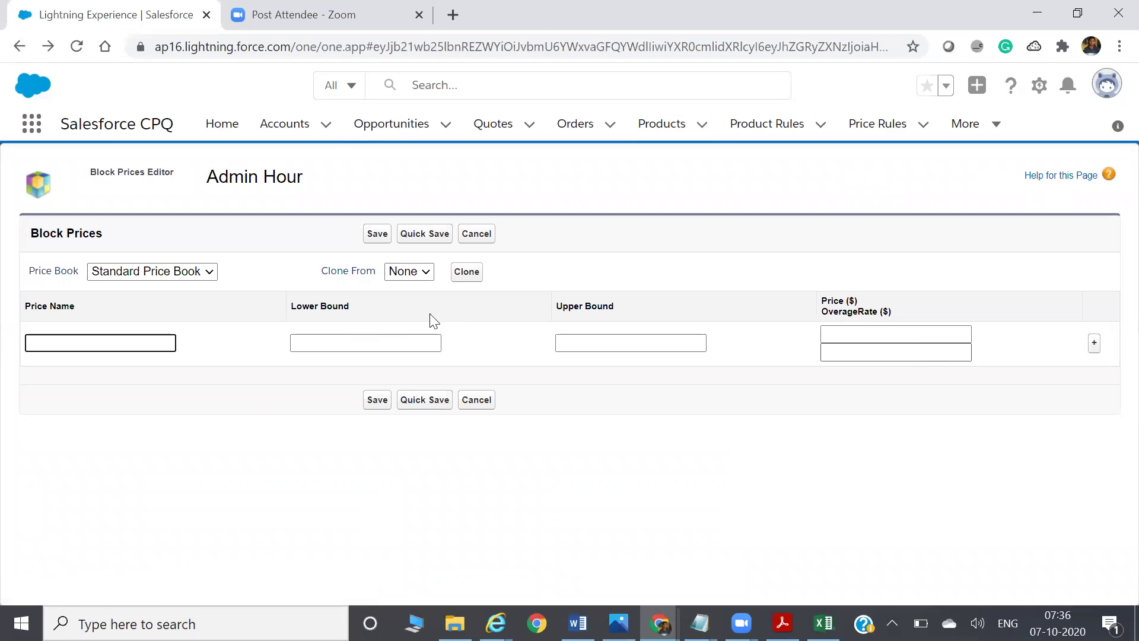
left_click(484, 423)
left_click(481, 405)
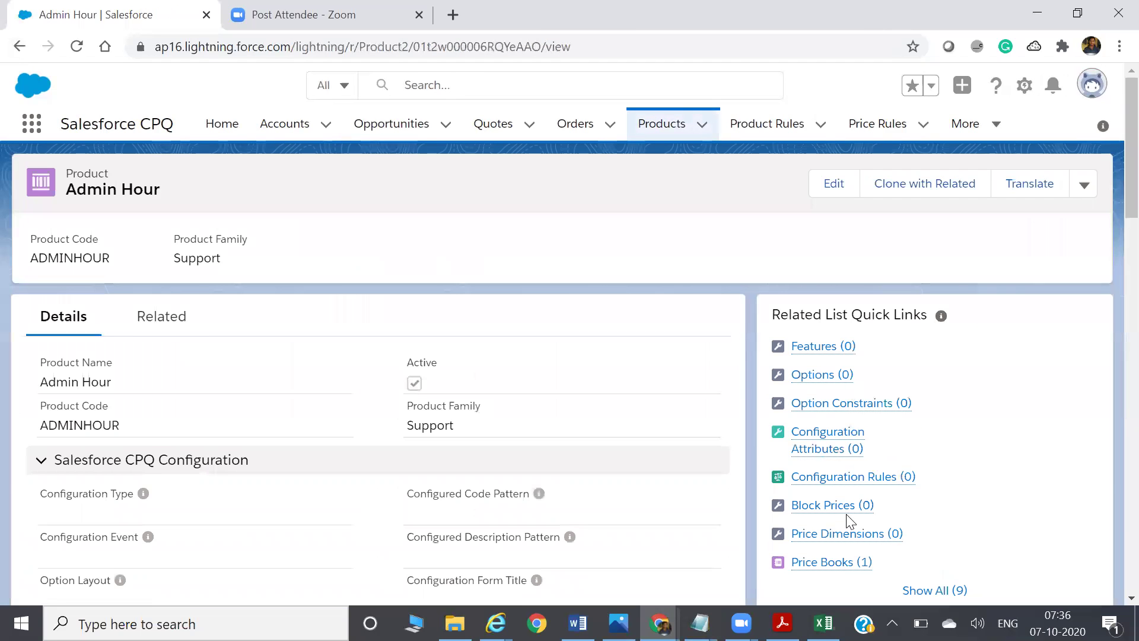
mouse_move(838, 510)
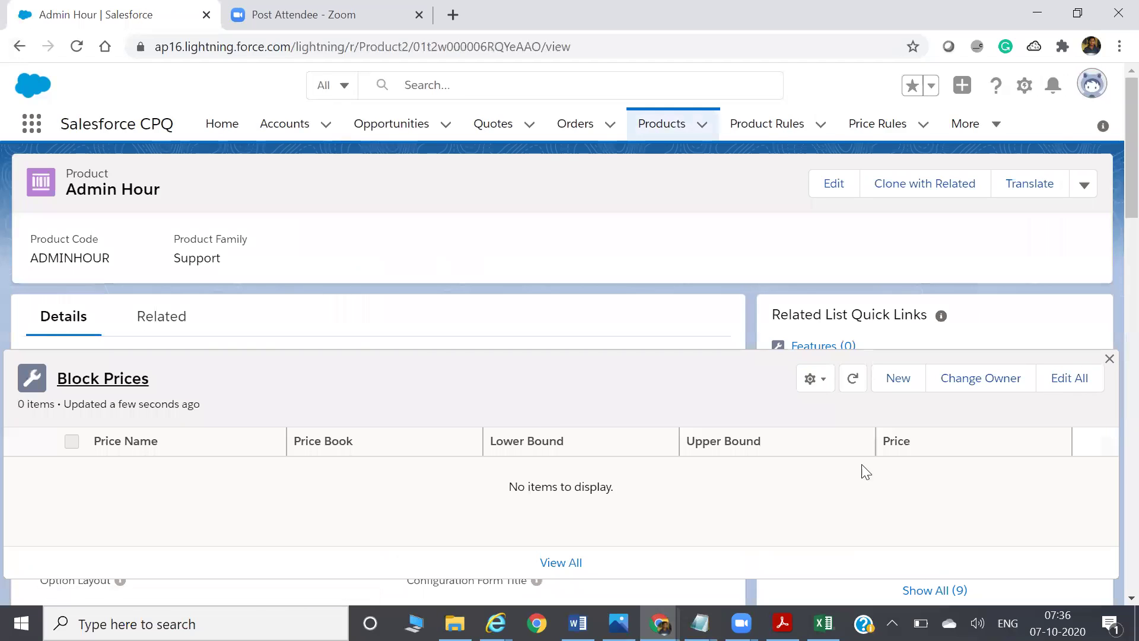
left_click(905, 376)
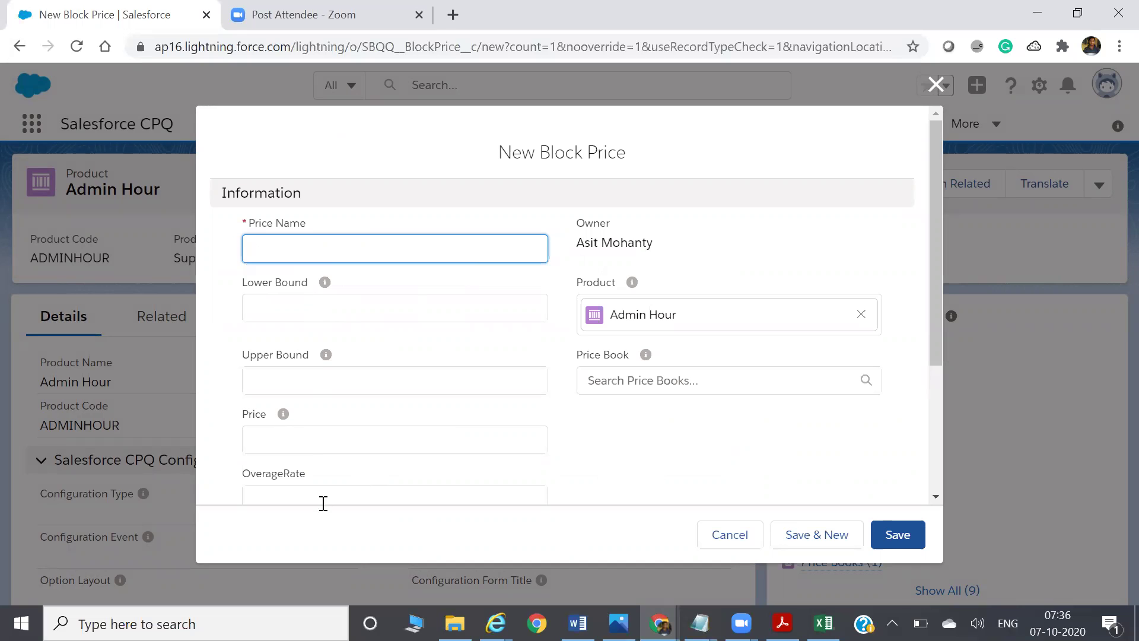
left_click(932, 289)
left_click_drag(932, 287, 942, 372)
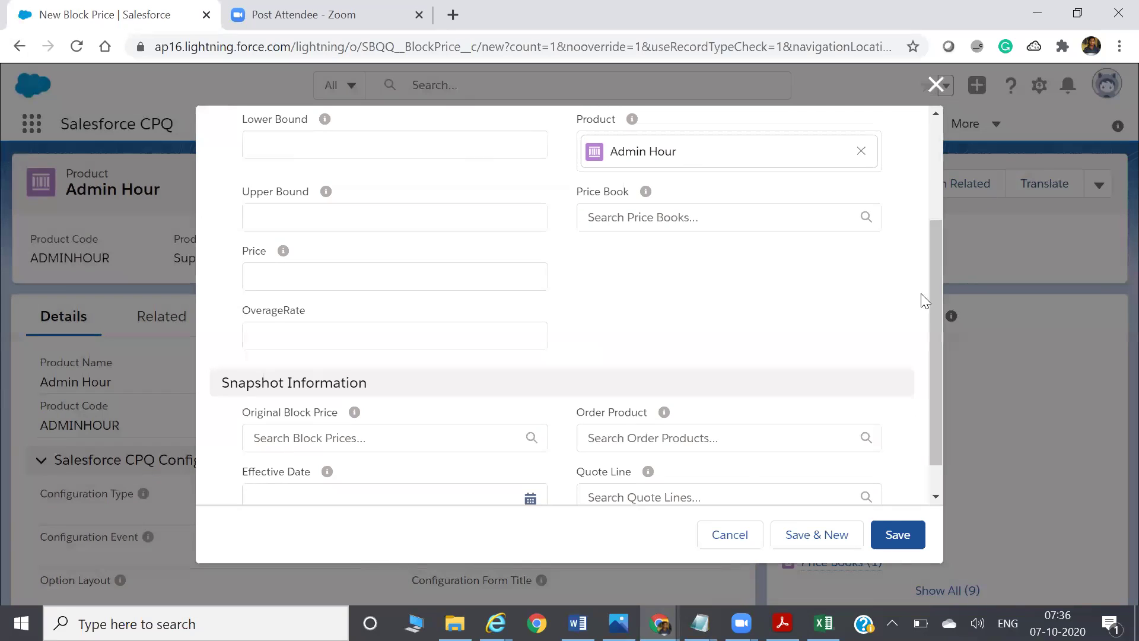
left_click_drag(936, 312, 936, 196)
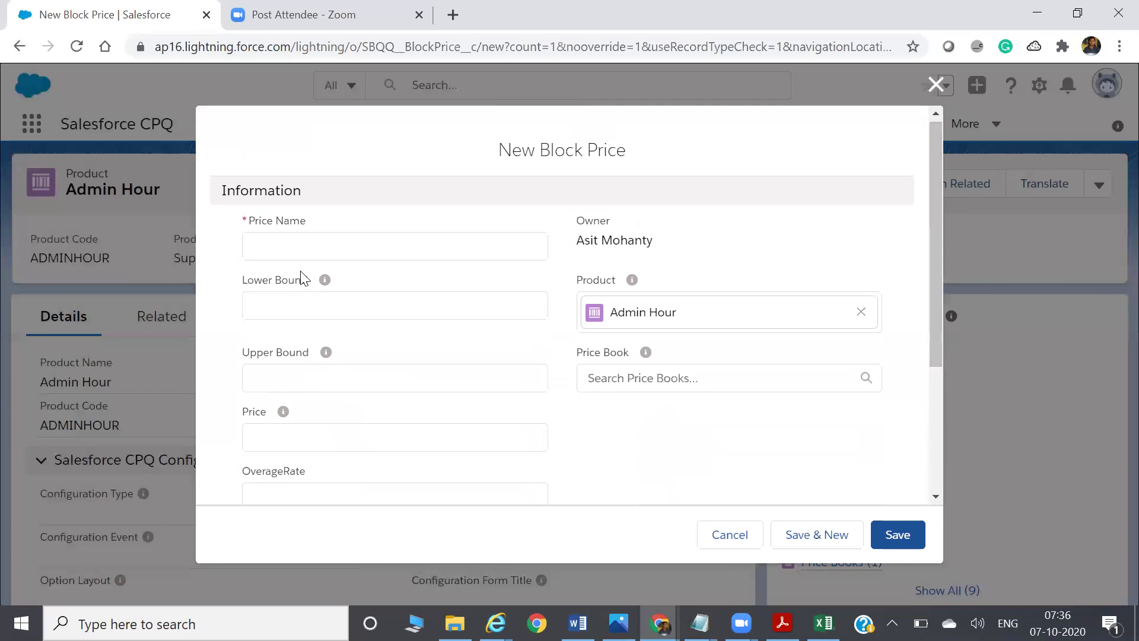
left_click(298, 309)
type("1")
left_click(264, 382)
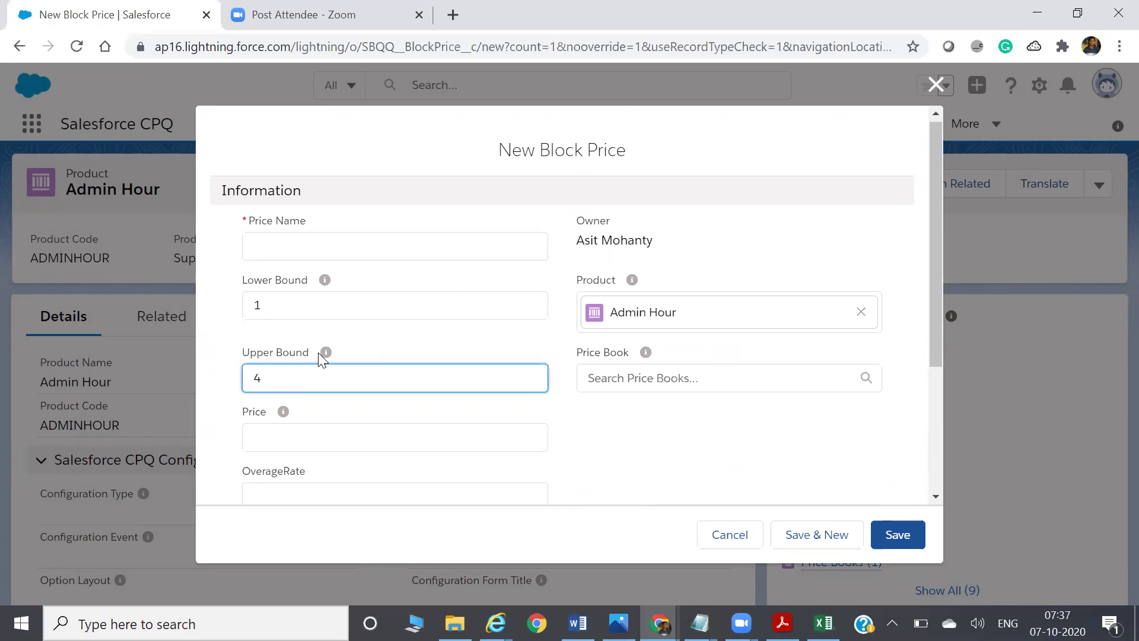
mouse_move(321, 358)
left_click(936, 85)
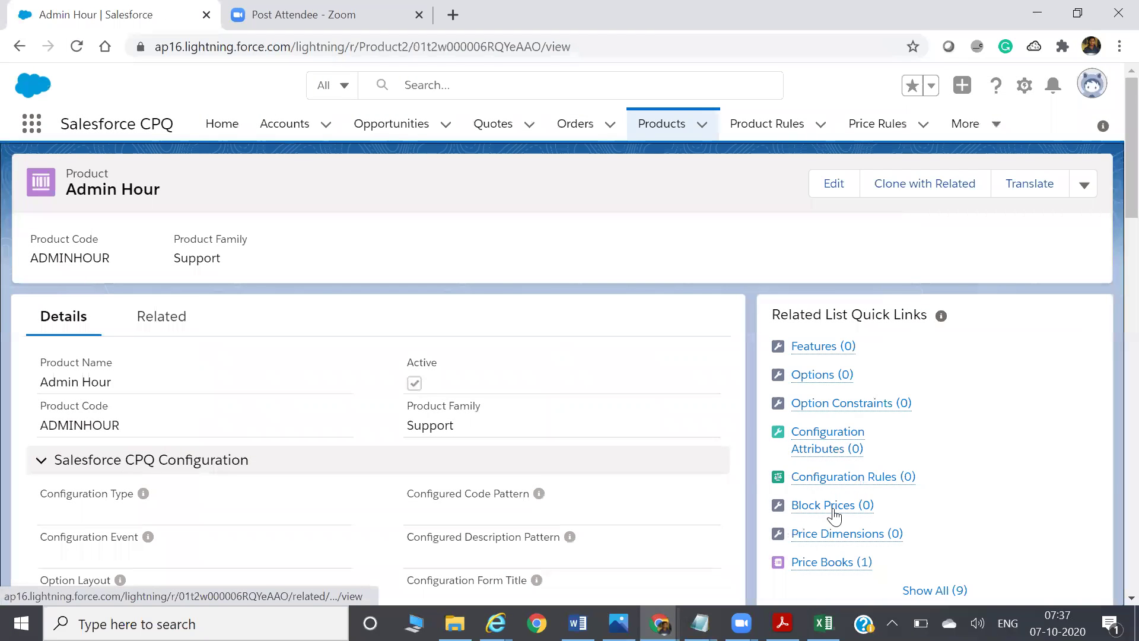
Step: Open all of Admin Hour's block prices for editing, add a second tier row and check the available price books
mouse_move(834, 515)
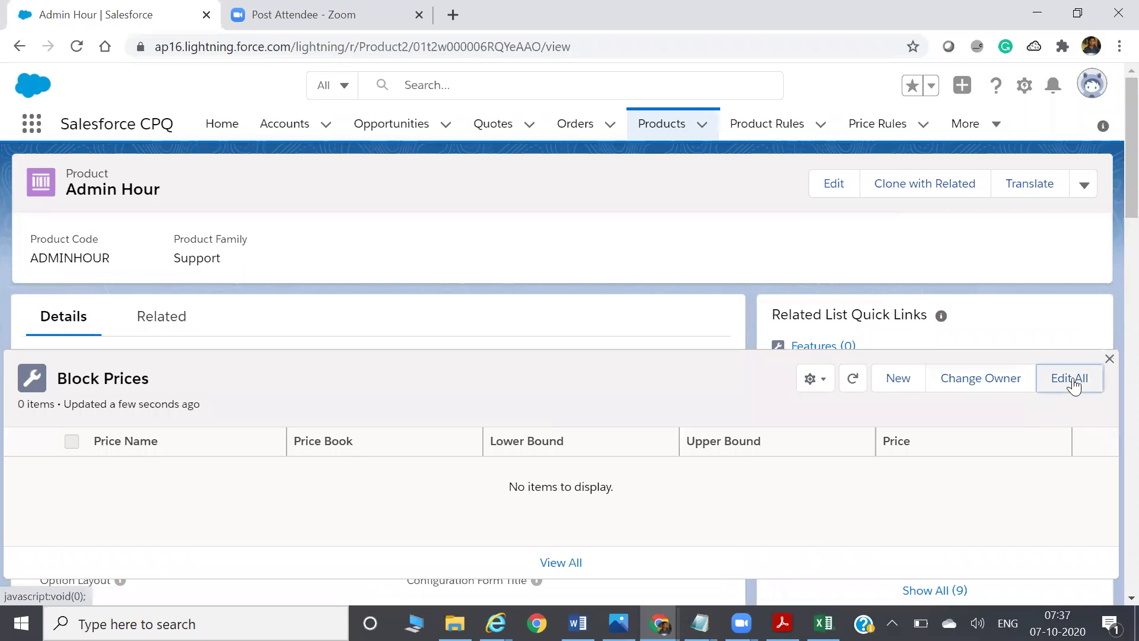
left_click(1071, 380)
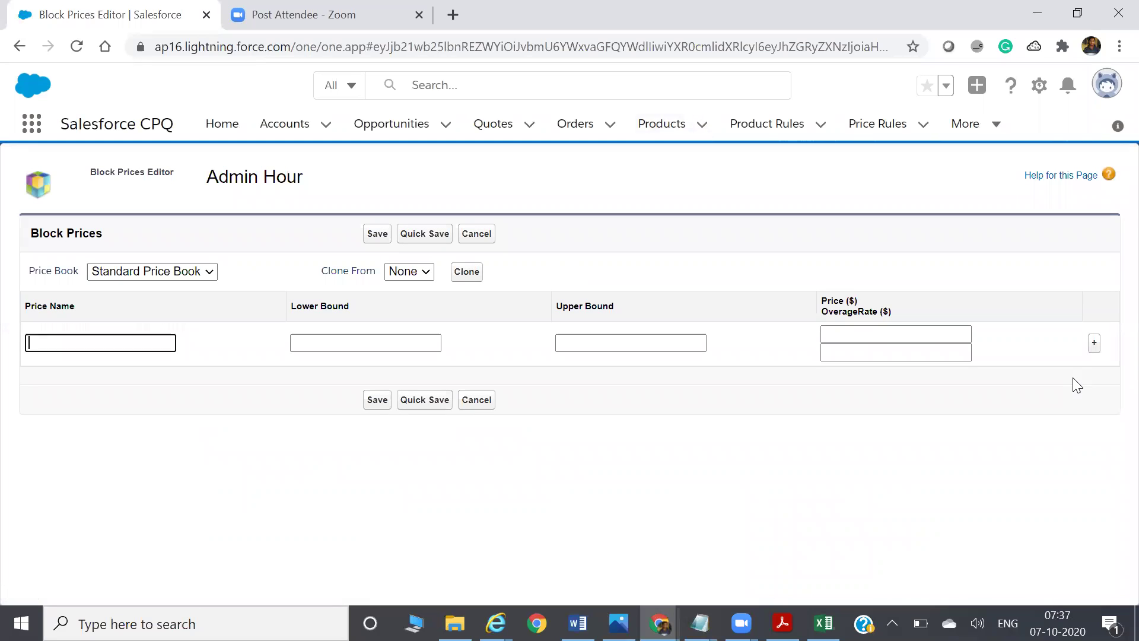
left_click(1094, 345)
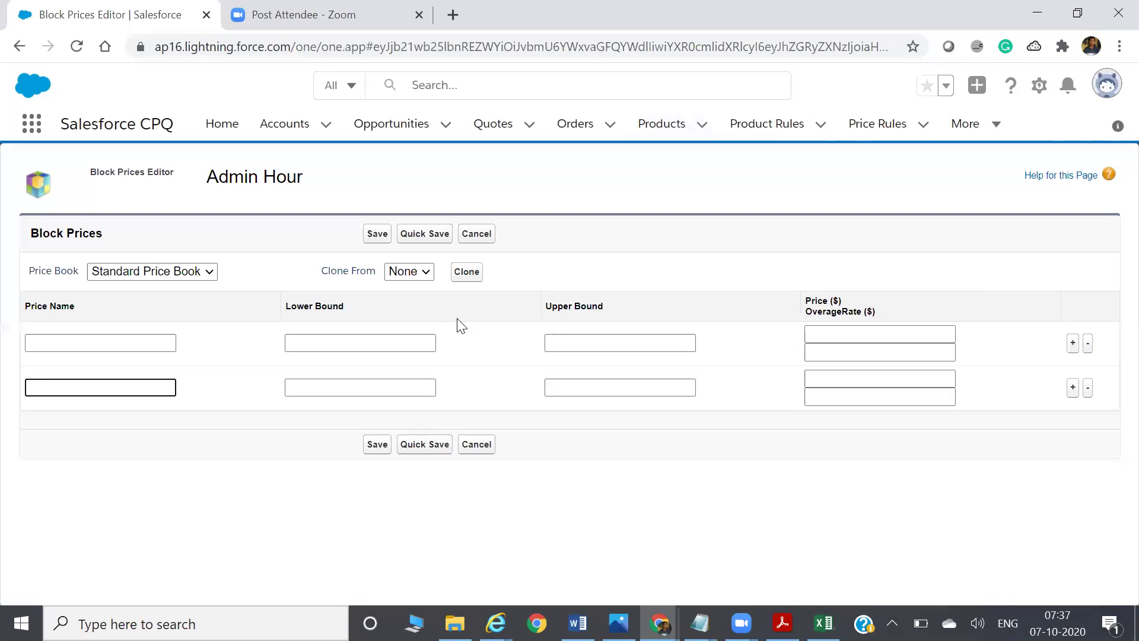
left_click(161, 274)
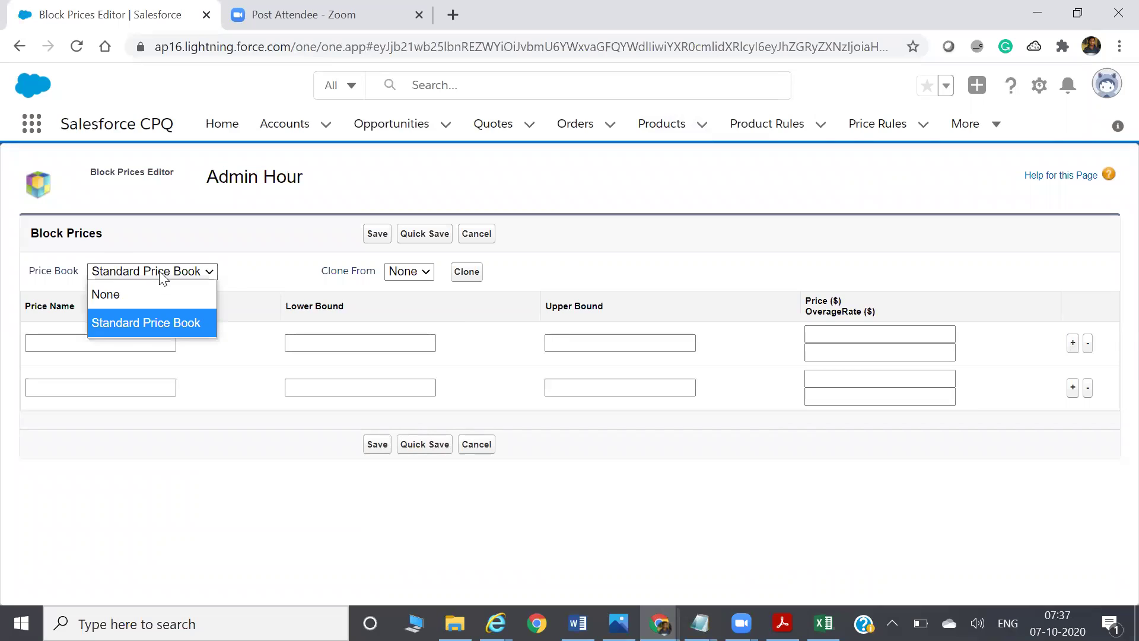
left_click(64, 293)
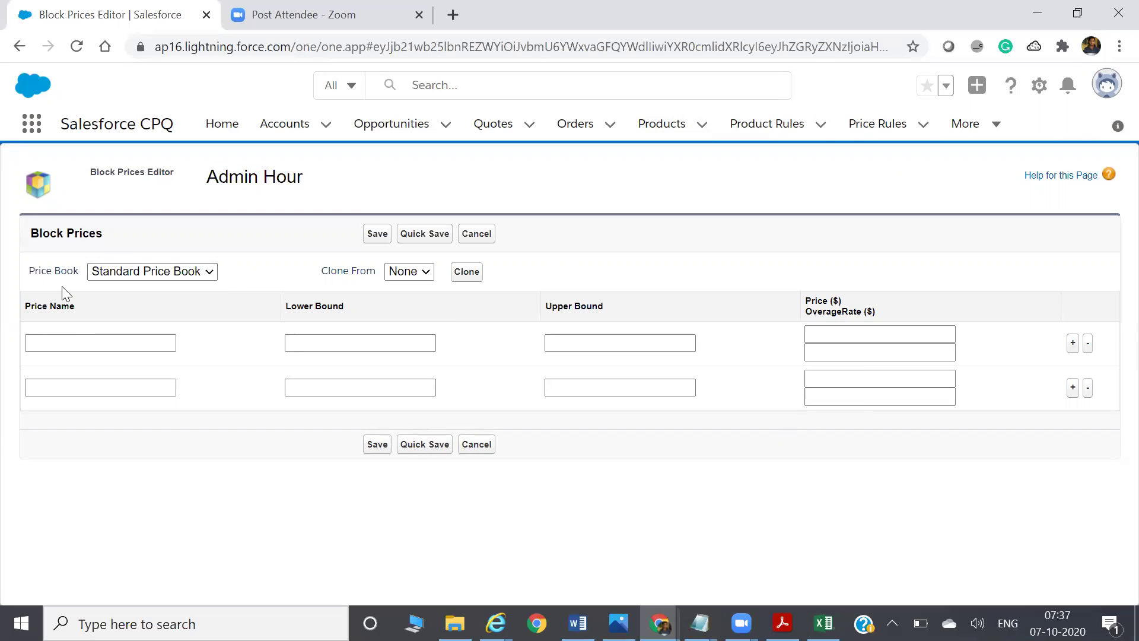
Step: Fill in the first tier as "1-5 quantity" with lower bound 1, upper bound 6 and price 50.00
left_click(77, 346)
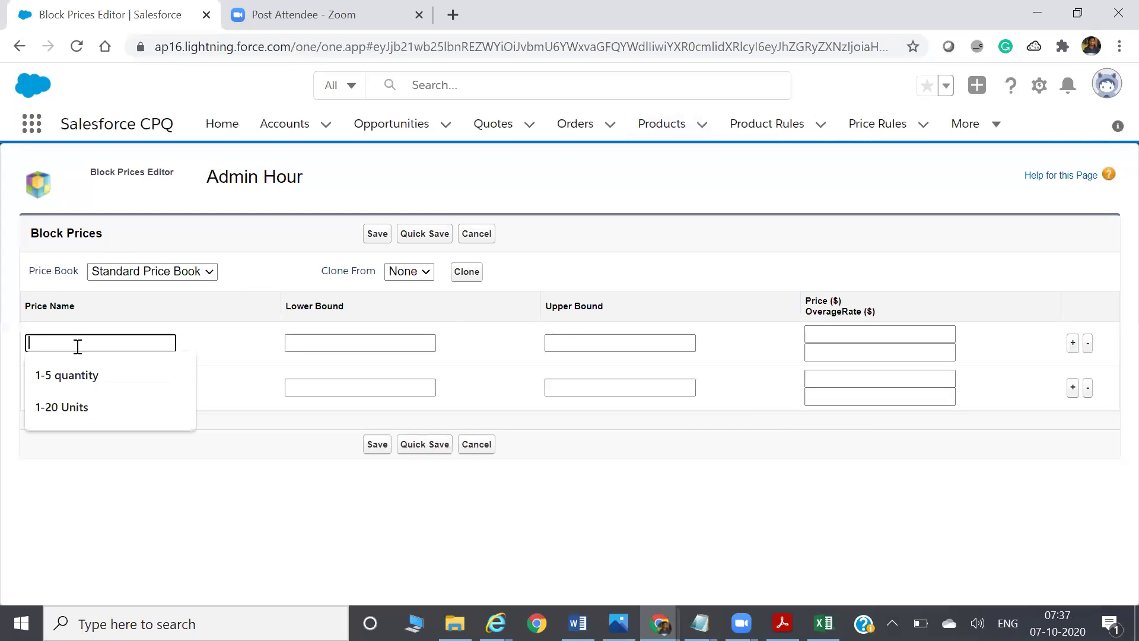
left_click(71, 376)
left_click(359, 342)
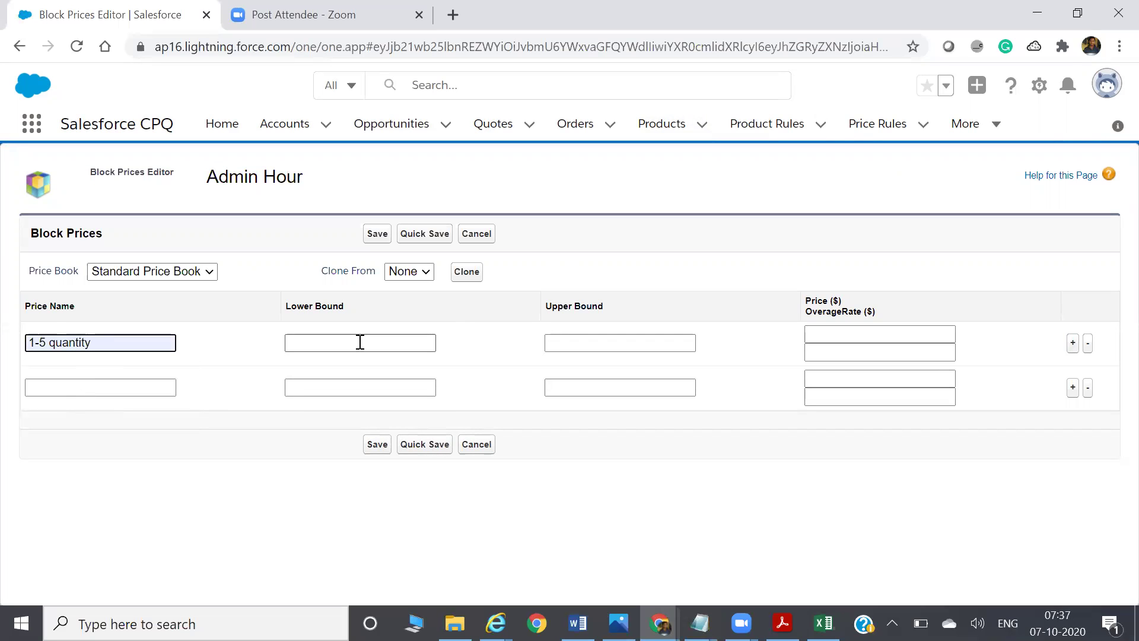
type("1")
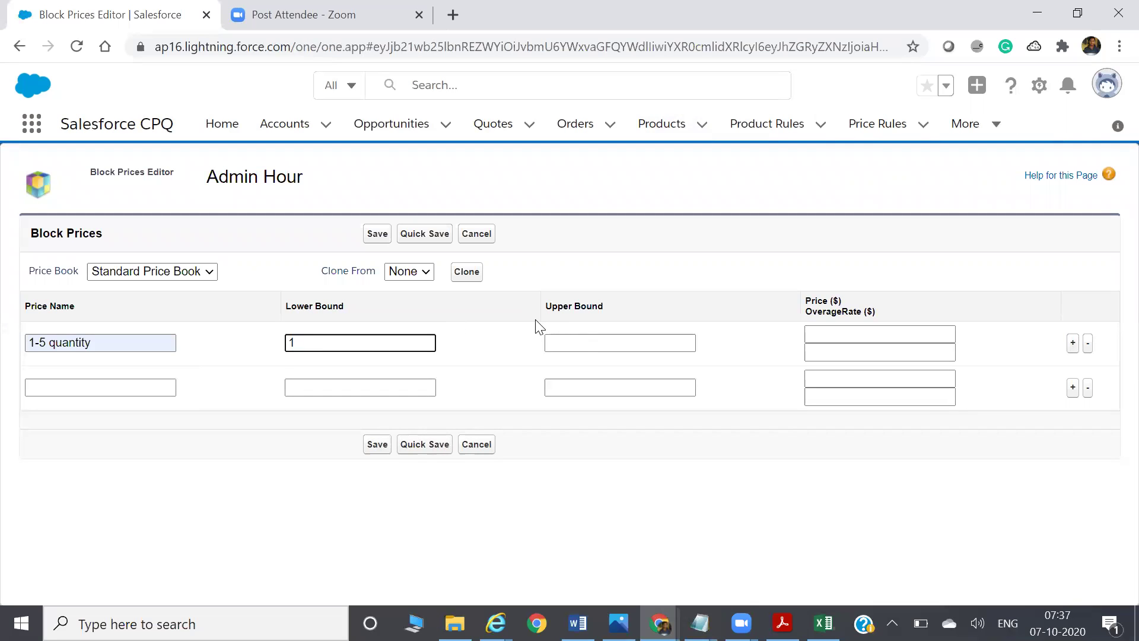
left_click(581, 340)
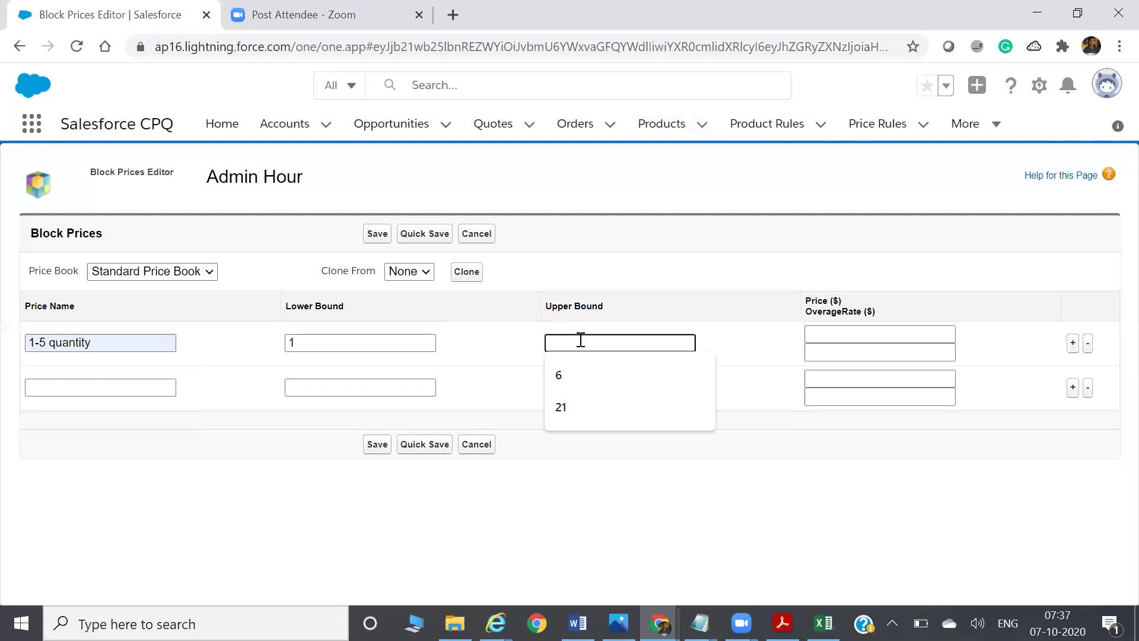
left_click(566, 373)
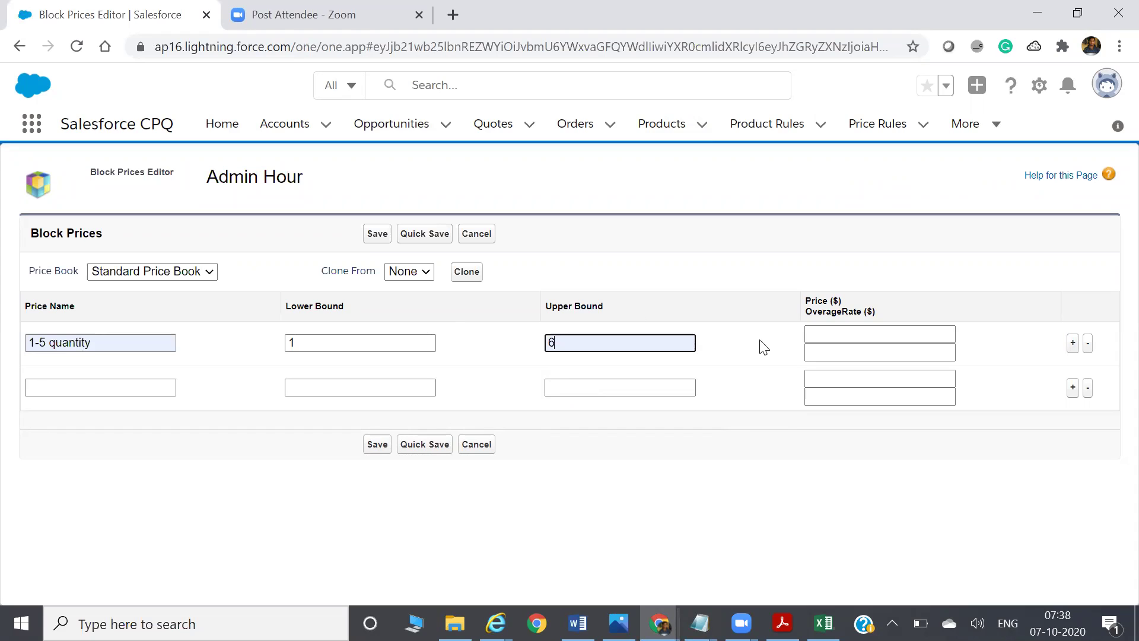
left_click(827, 334)
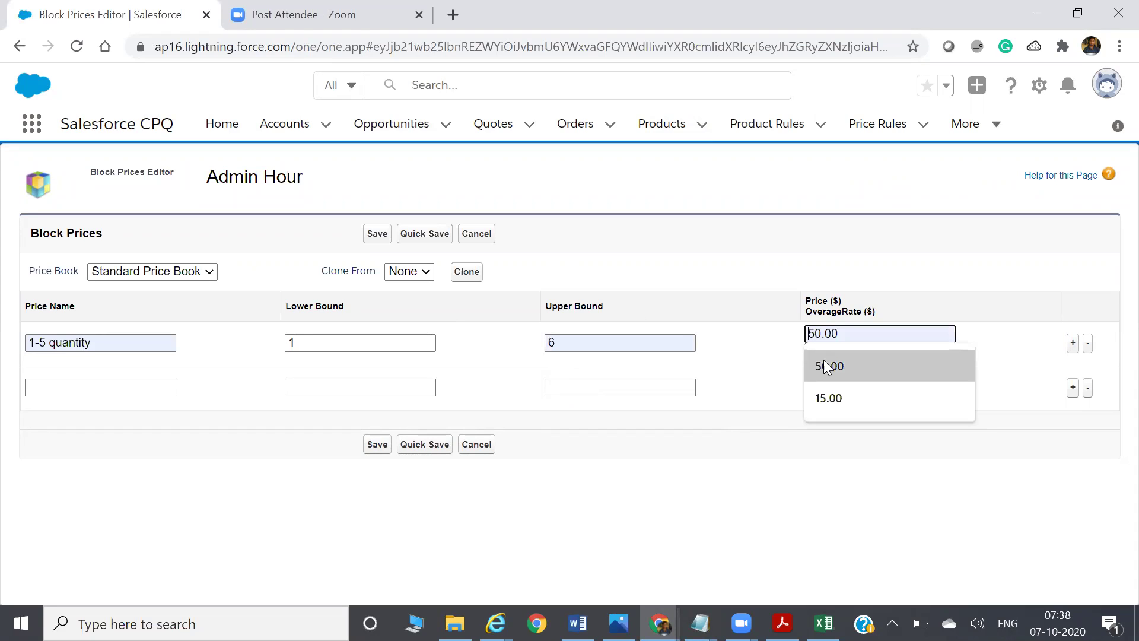
left_click(829, 366)
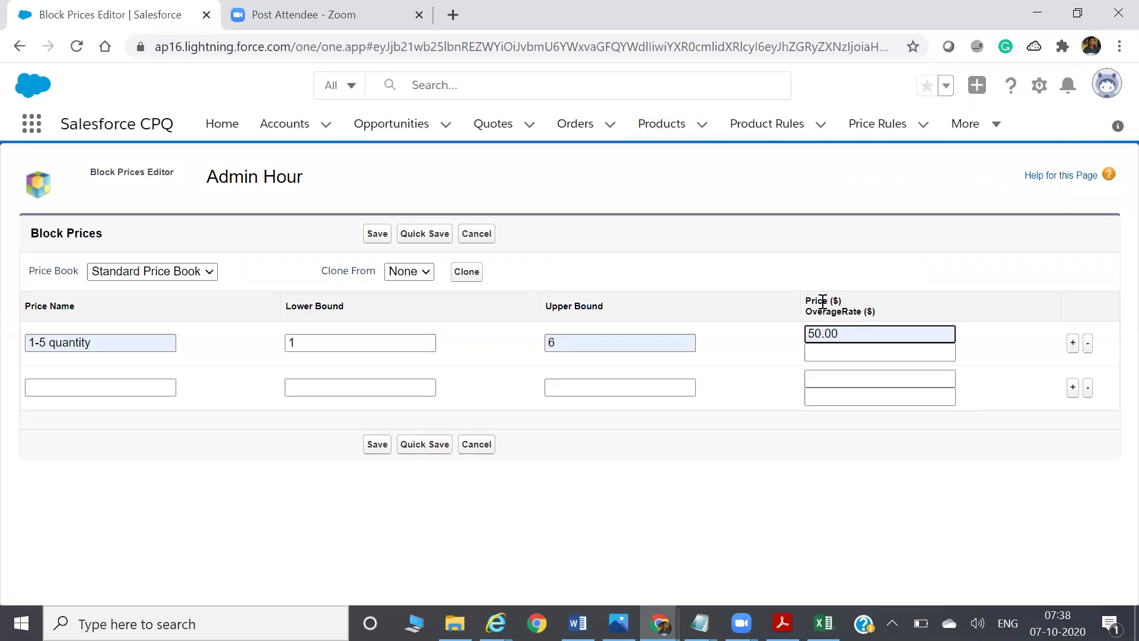
Step: Fill in the second tier as "6-10 quantity" with lower bound 6, upper bound 11 and price 100
left_click(128, 381)
left_click(95, 425)
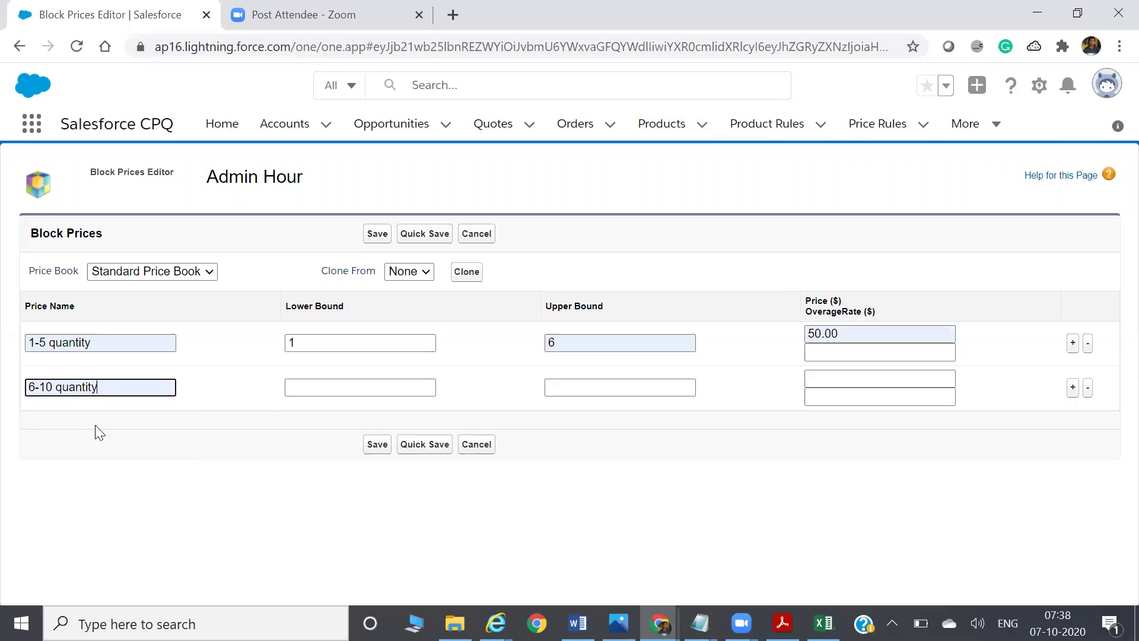
left_click(324, 390)
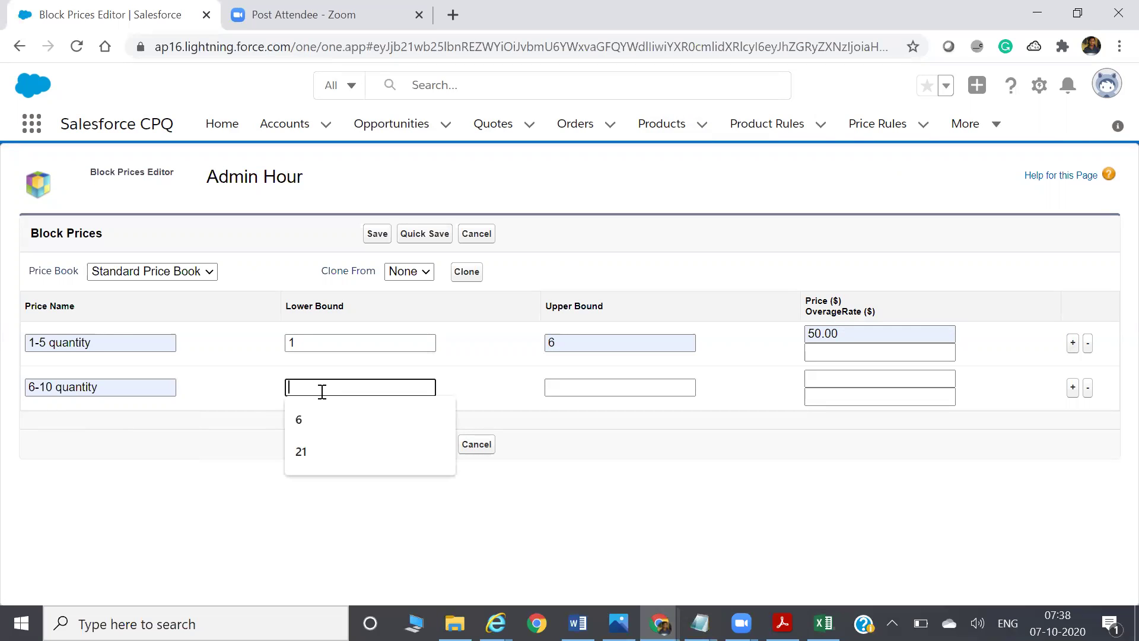
left_click(300, 419)
left_click(582, 393)
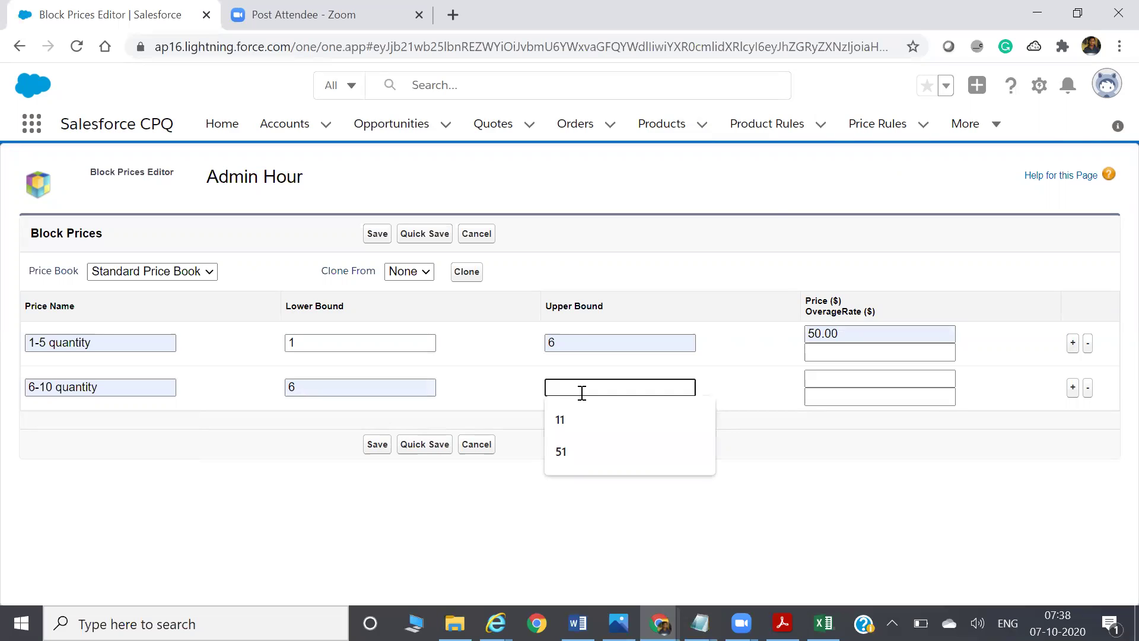
left_click(603, 386)
left_click(578, 420)
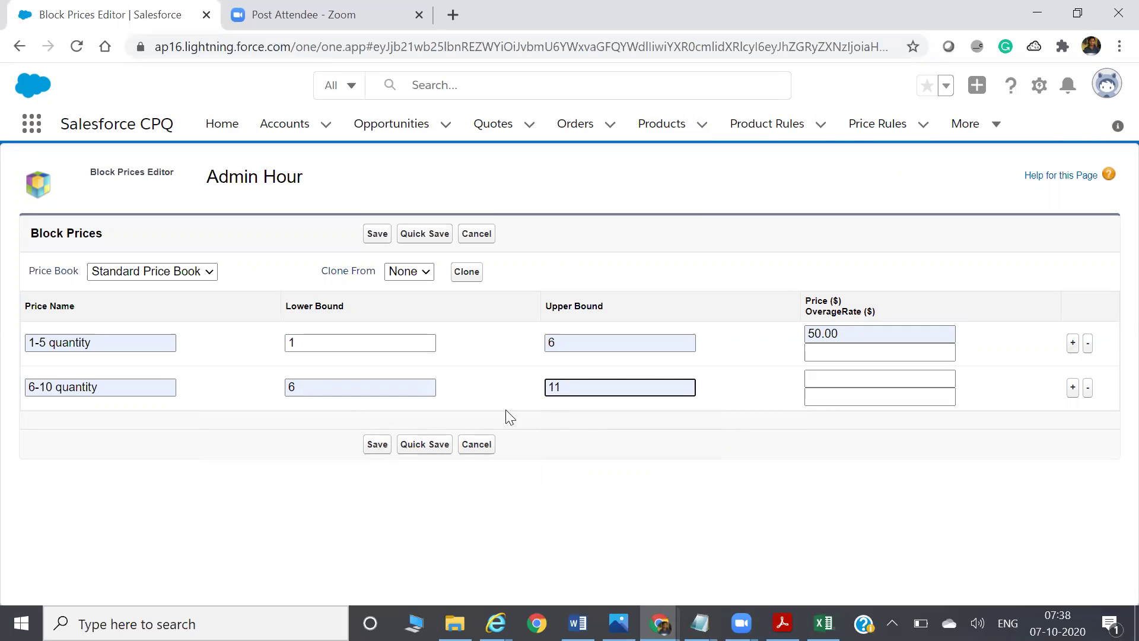
left_click(864, 381)
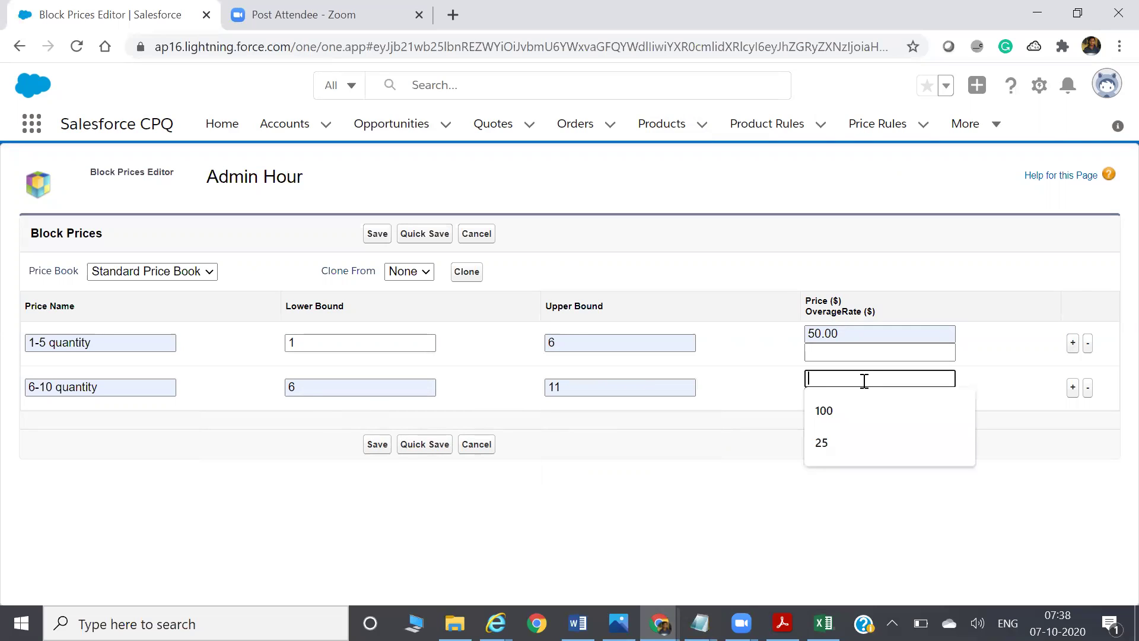
left_click(844, 417)
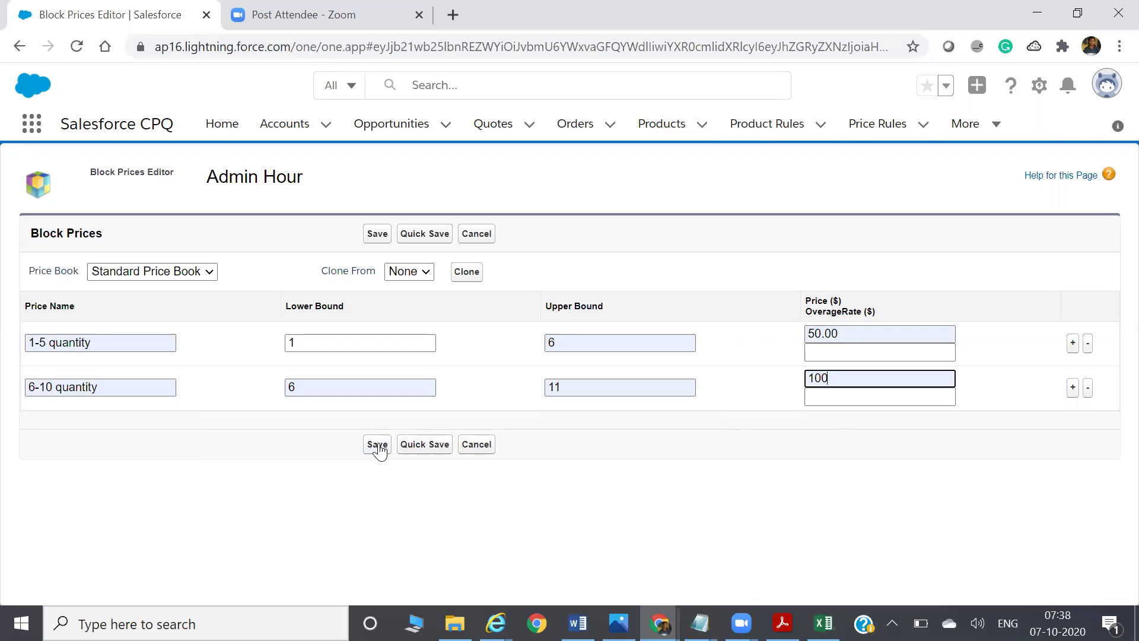
Step: Add a third tier row, remove it again and save Admin Hour's block prices
left_click(1072, 388)
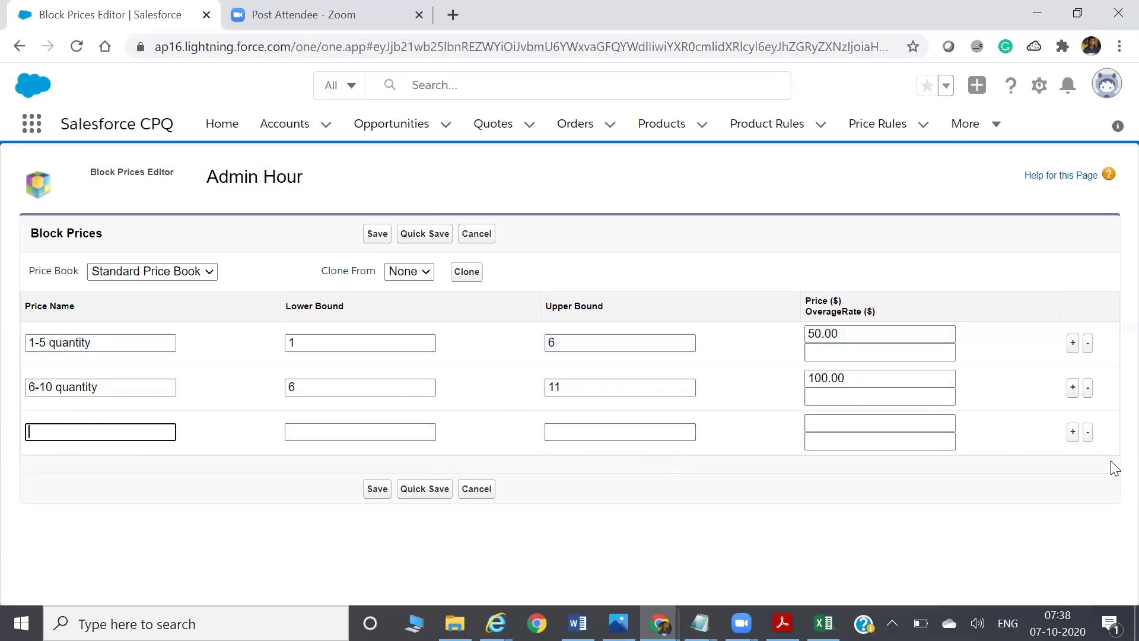
left_click(1089, 438)
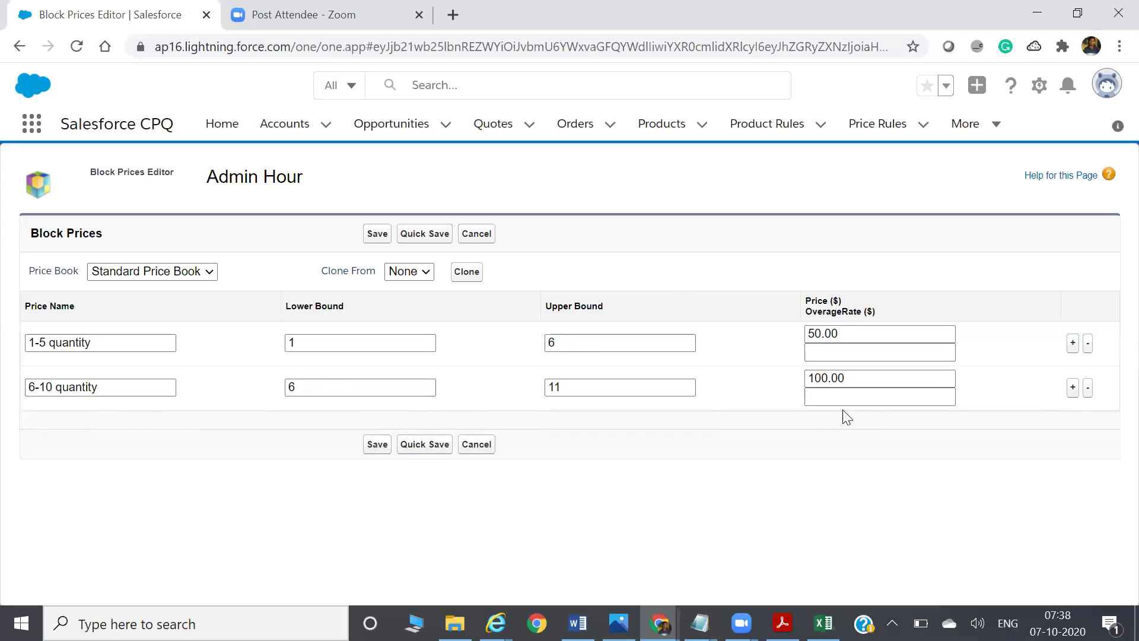
left_click(376, 447)
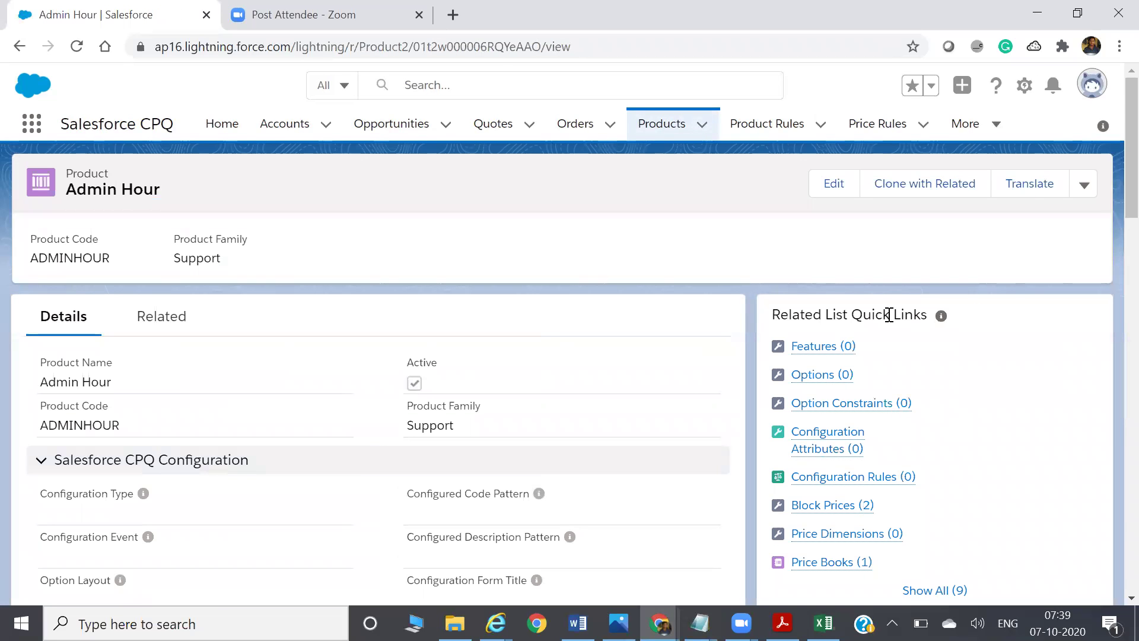
Step: Review the saved block price tiers of the Admin Hour product and its Salesforce CPQ Pricing section
scroll(1113, 240, "down", 4)
scroll(1110, 236, "up", 1)
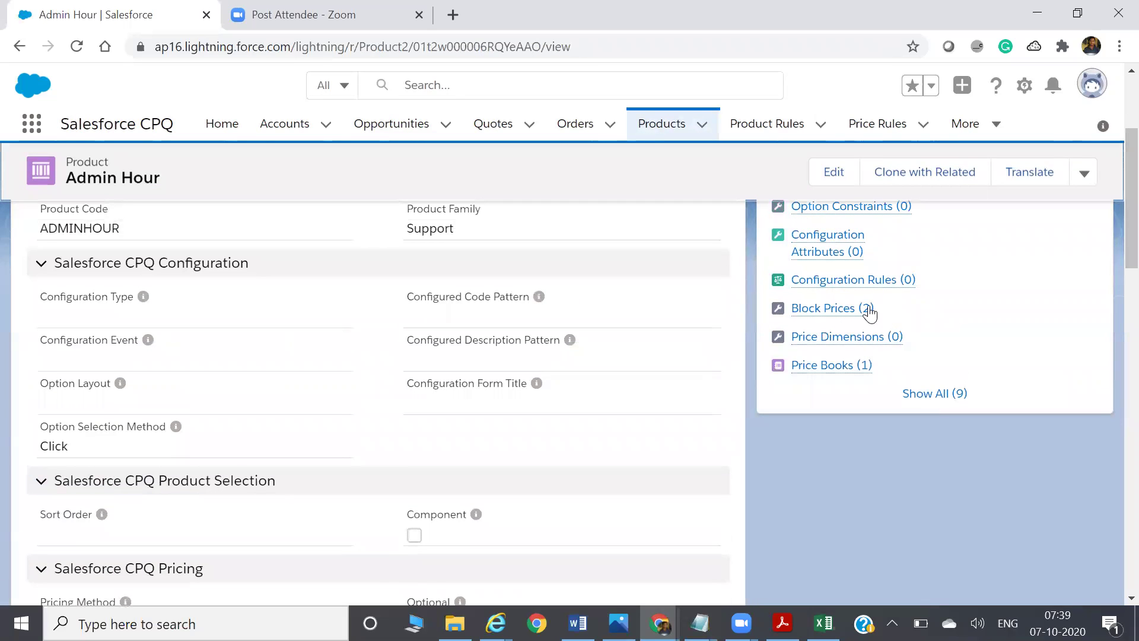
scroll(867, 314, "up", 2)
mouse_move(858, 313)
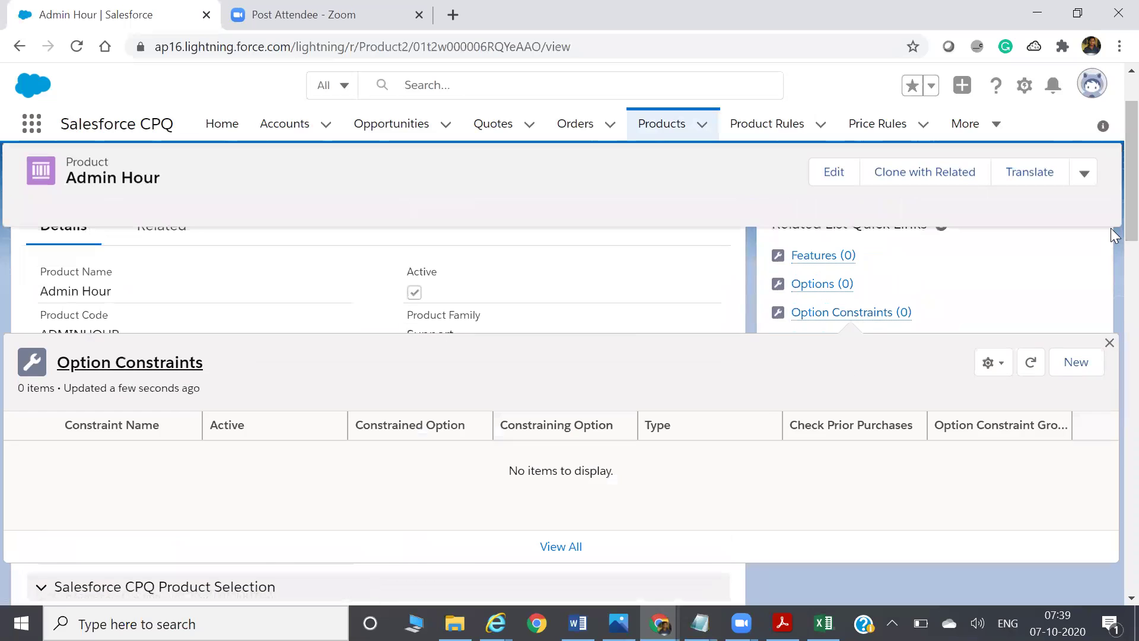
mouse_move(844, 422)
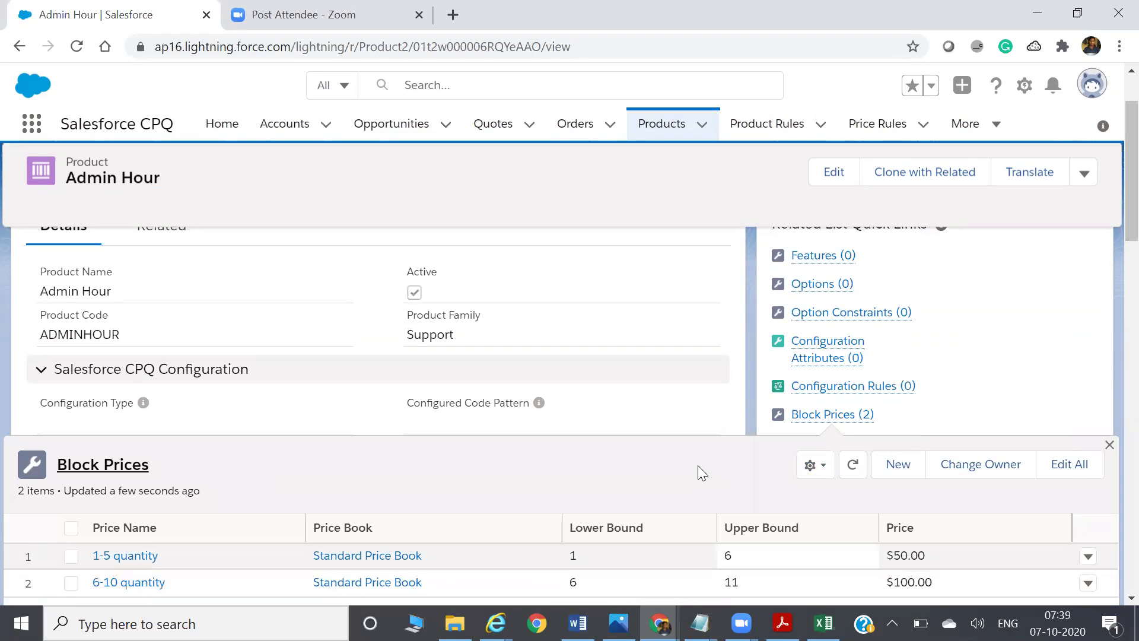
scroll(1112, 157, "down", 1)
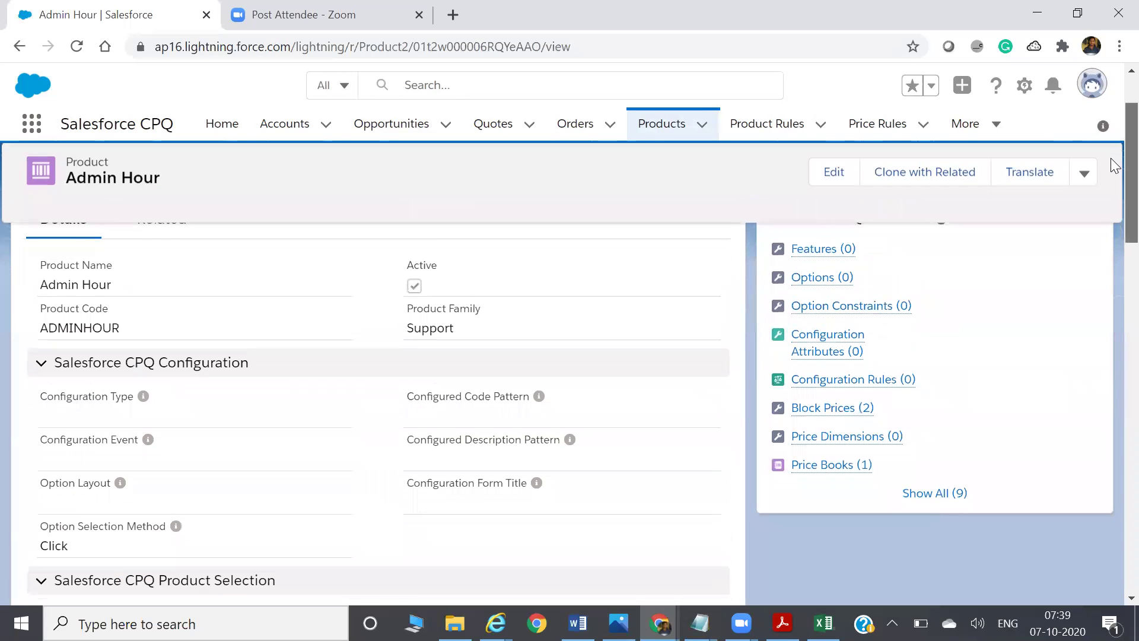
scroll(1113, 185, "down", 1)
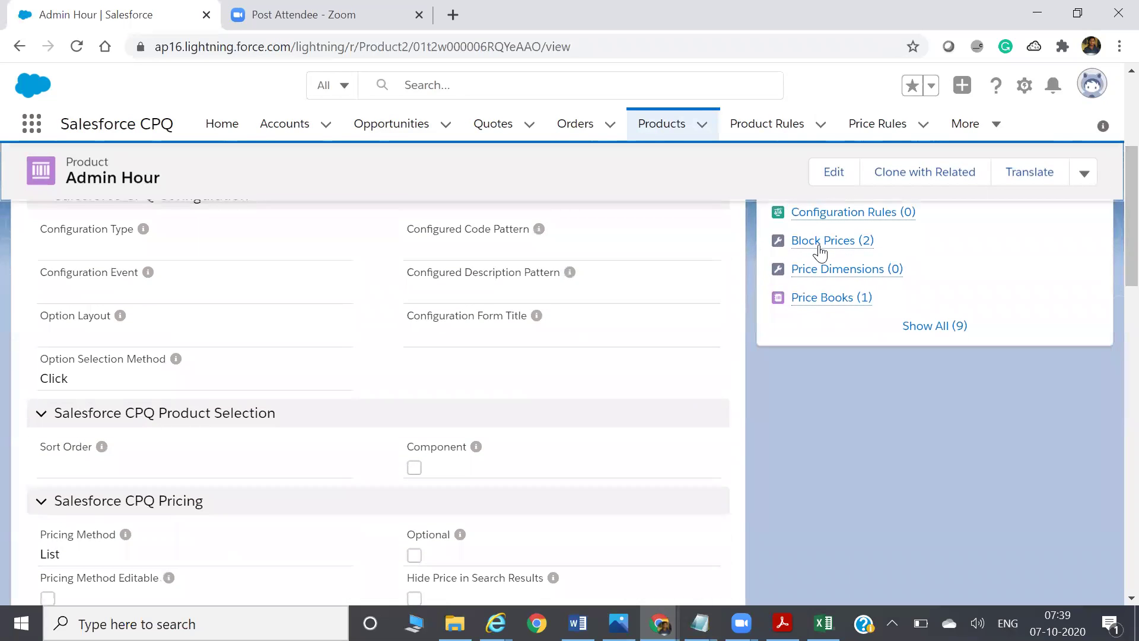
Step: Open quote Q-00033 in the quote line editor and delete all of its existing lines
mouse_move(821, 253)
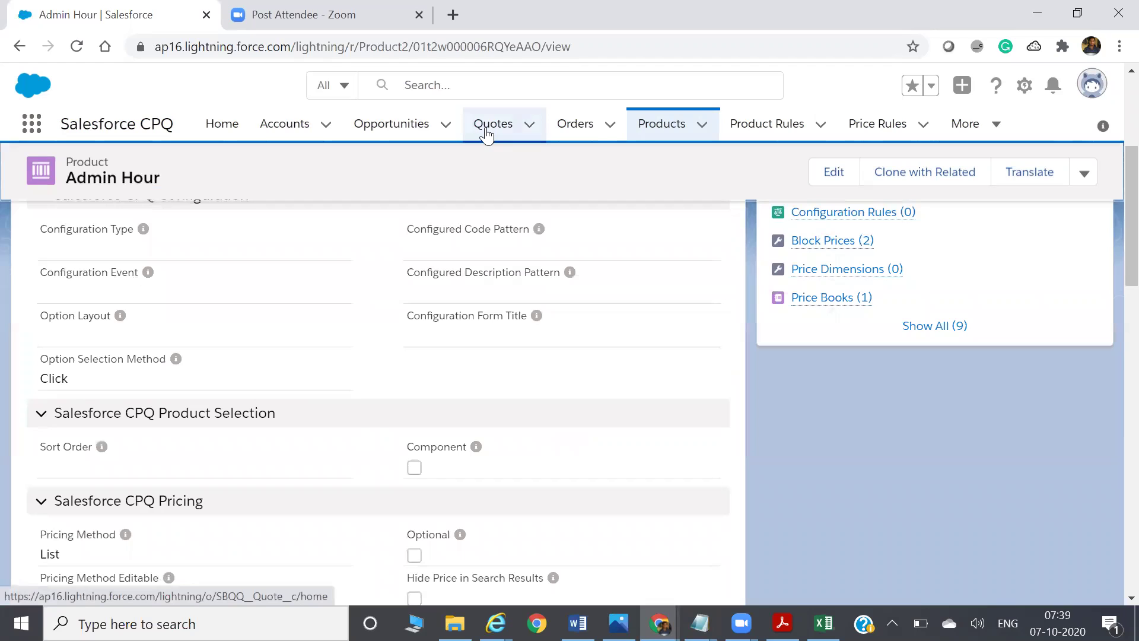
left_click(487, 127)
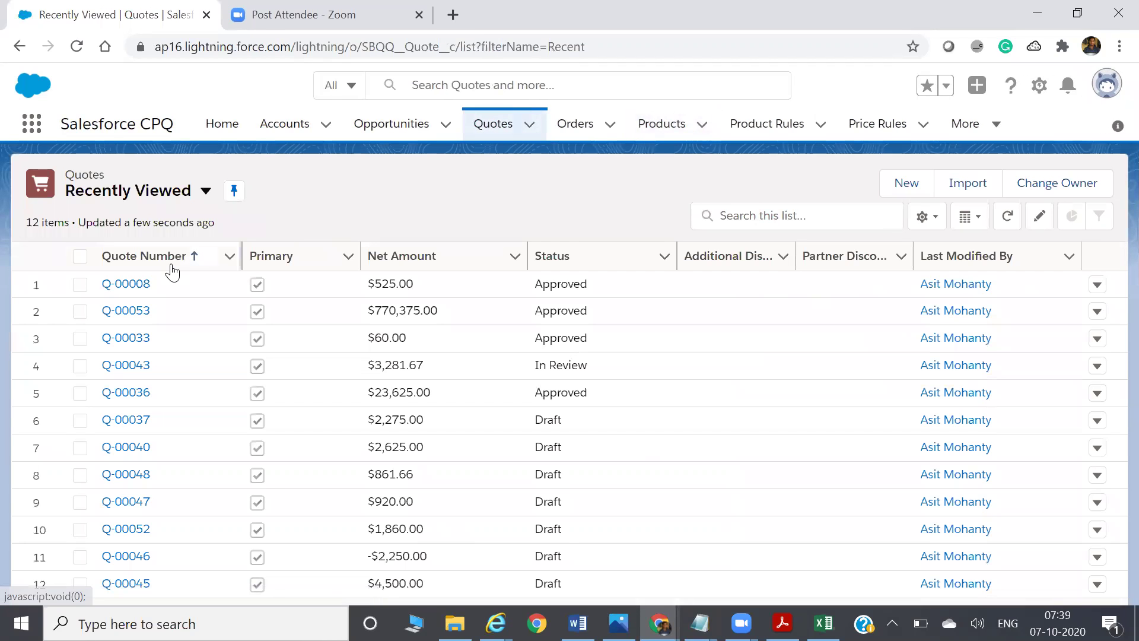
left_click(140, 337)
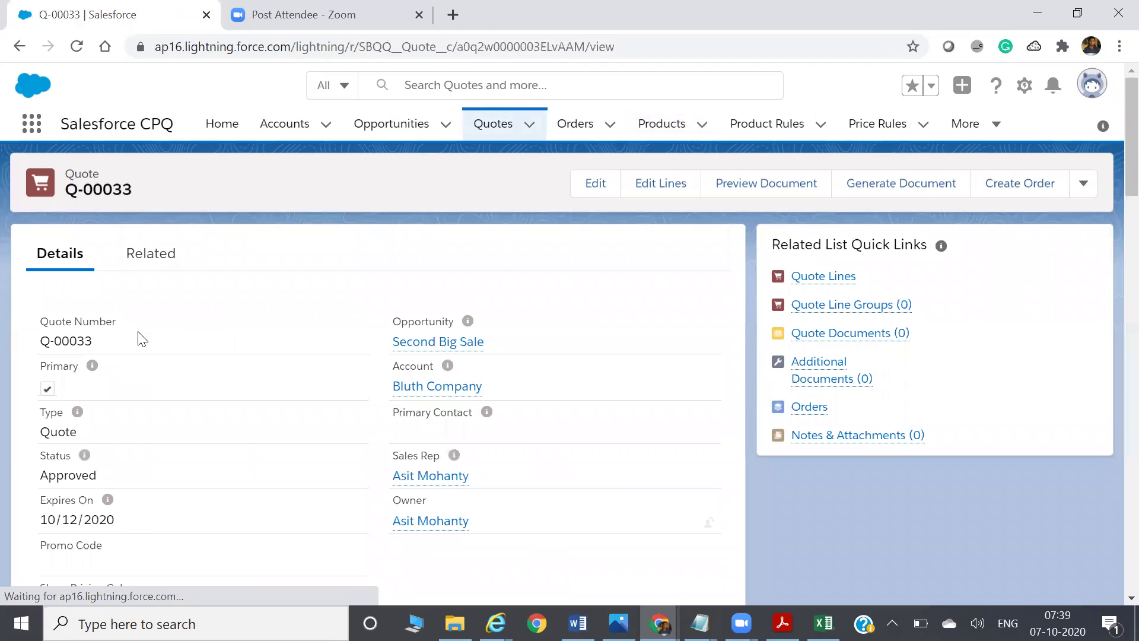
left_click(651, 183)
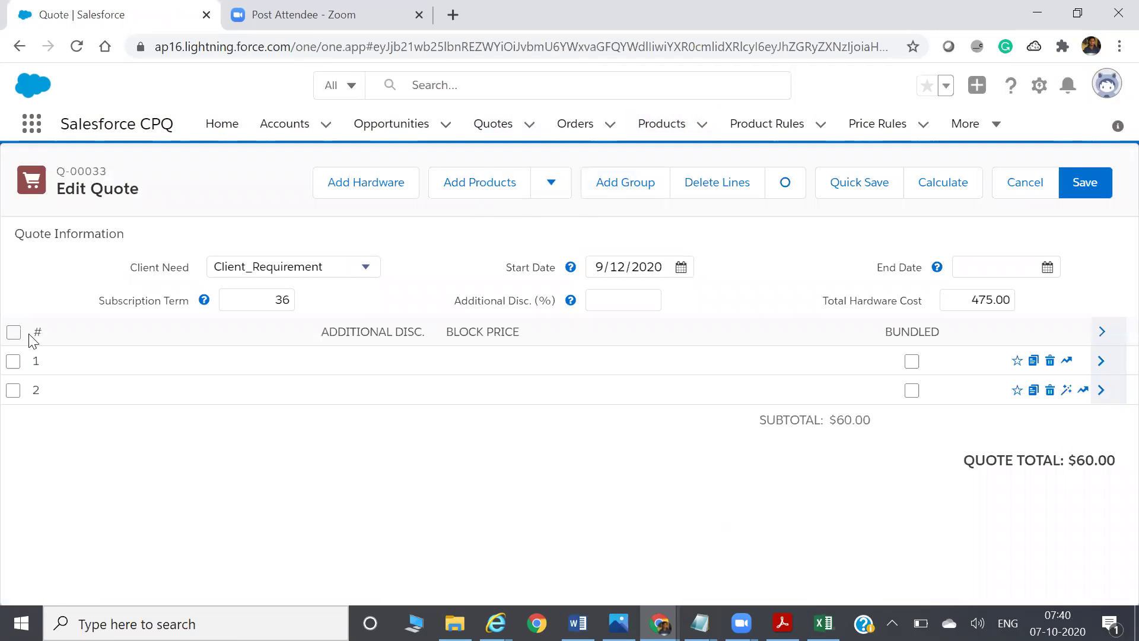
left_click(13, 332)
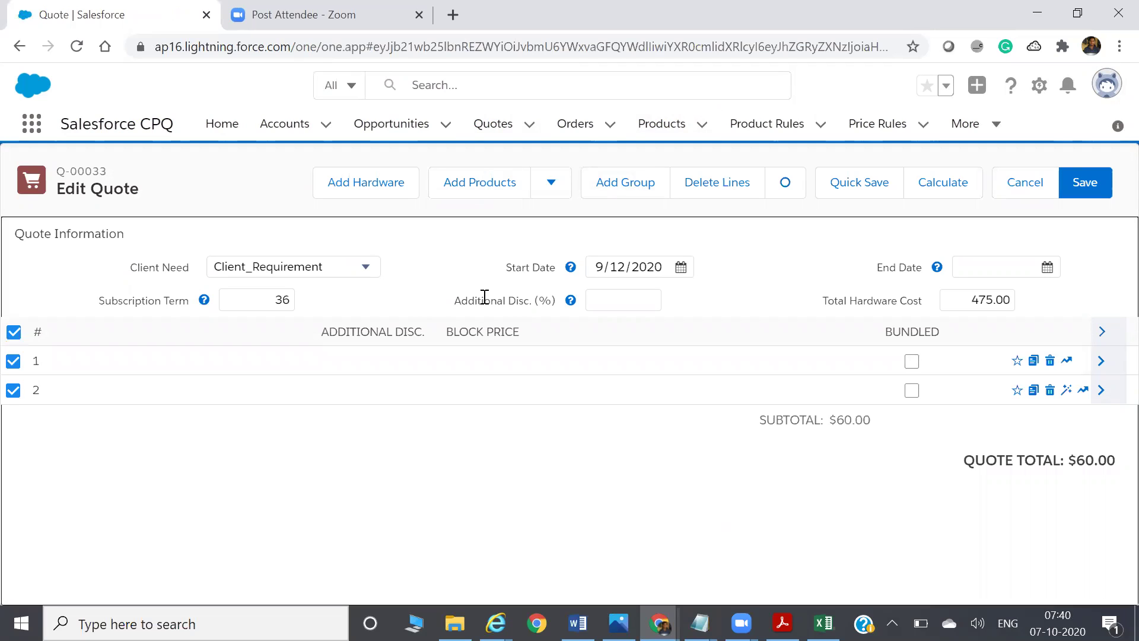
left_click(744, 191)
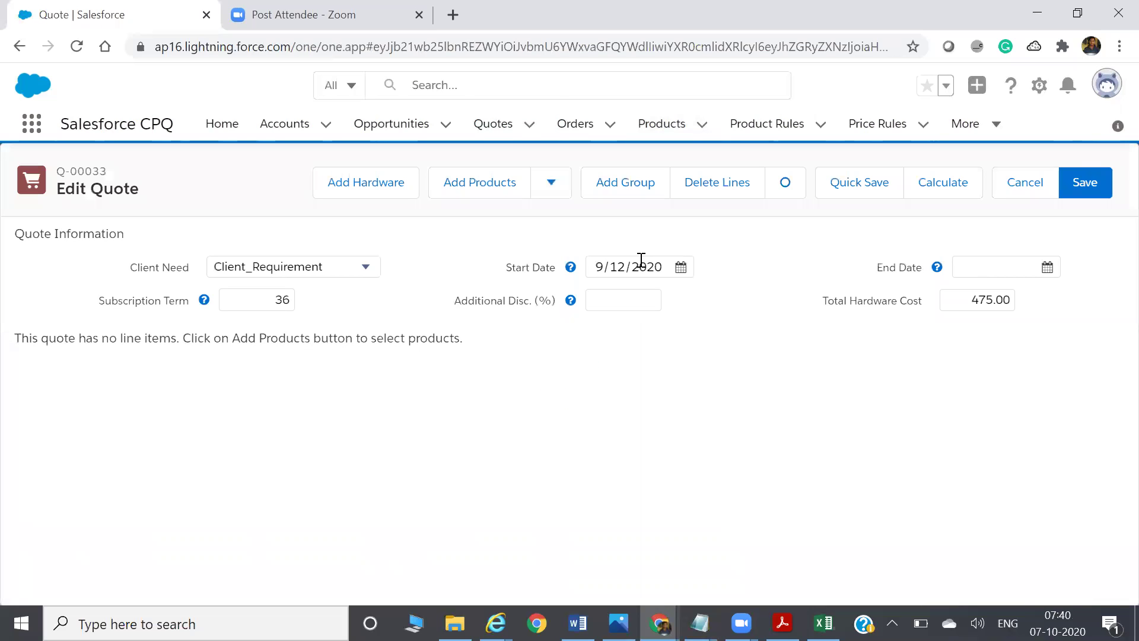
Step: Add the first listed product from the product selection to quote Q-00033
left_click(469, 182)
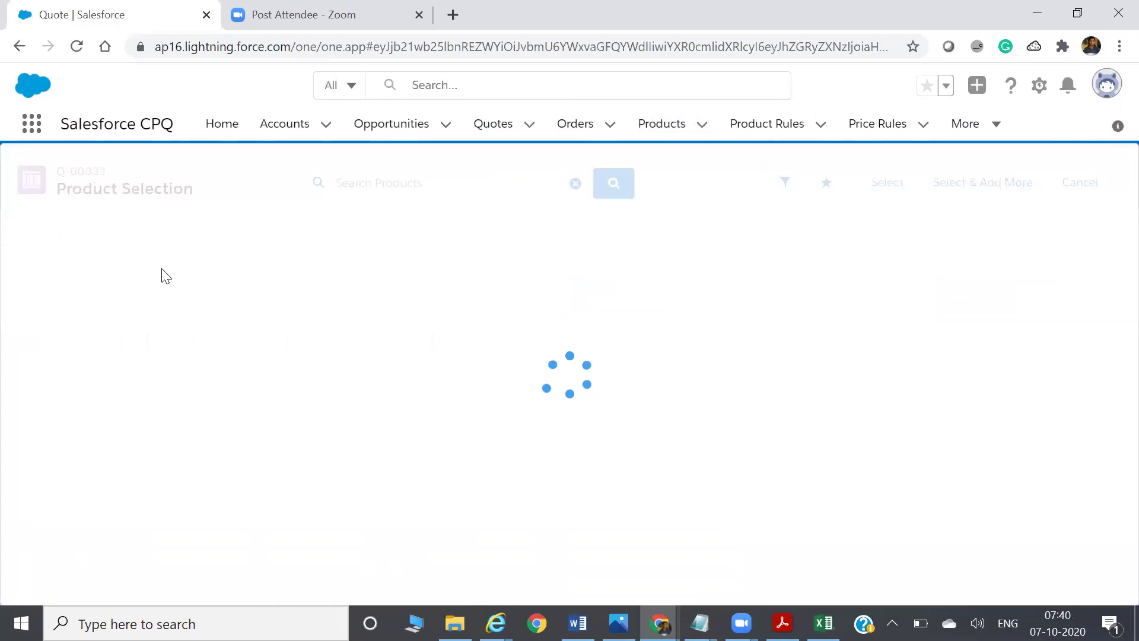
left_click(14, 290)
left_click(872, 186)
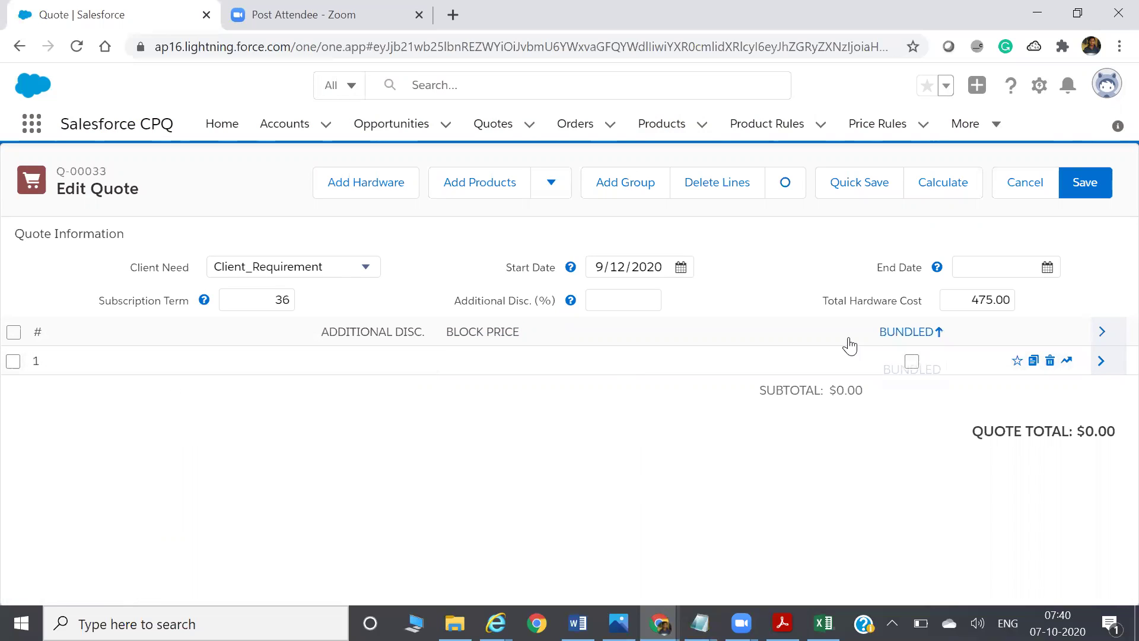
Step: Expand the details of the new quote line and examine its pricing method, price and cost fields
left_click(1093, 334)
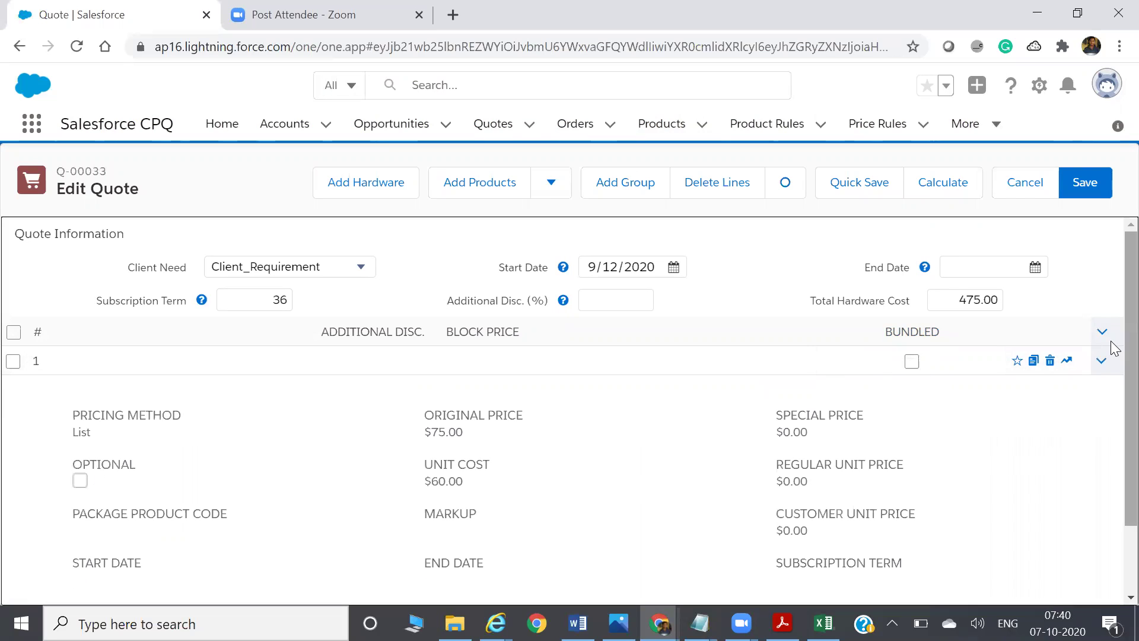
scroll(1115, 353, "down", 1)
scroll(1115, 353, "down", 2)
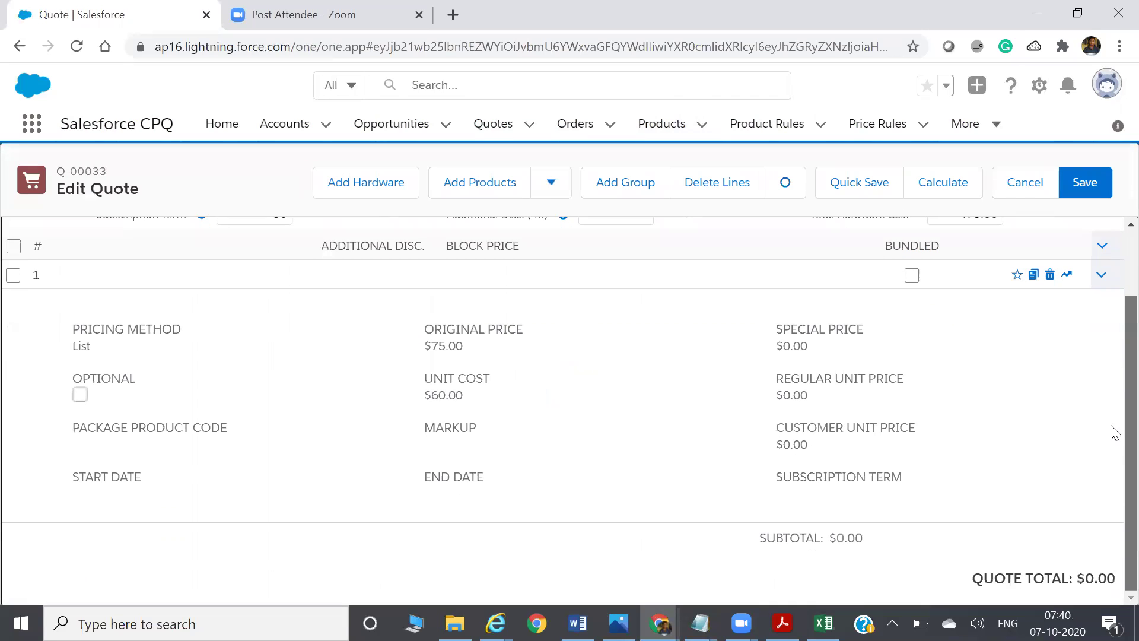
scroll(1108, 321, "up", 2)
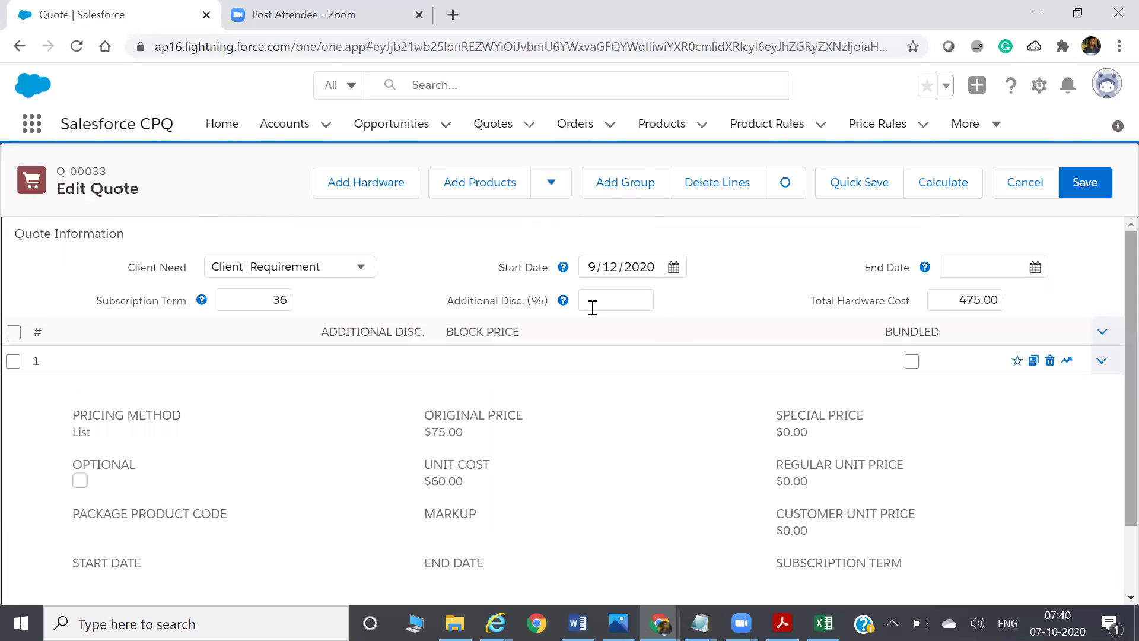
Step: Open the Object Manager in Setup, compare with the columns of the quote line editor, and search for "quote line"
left_click(1039, 85)
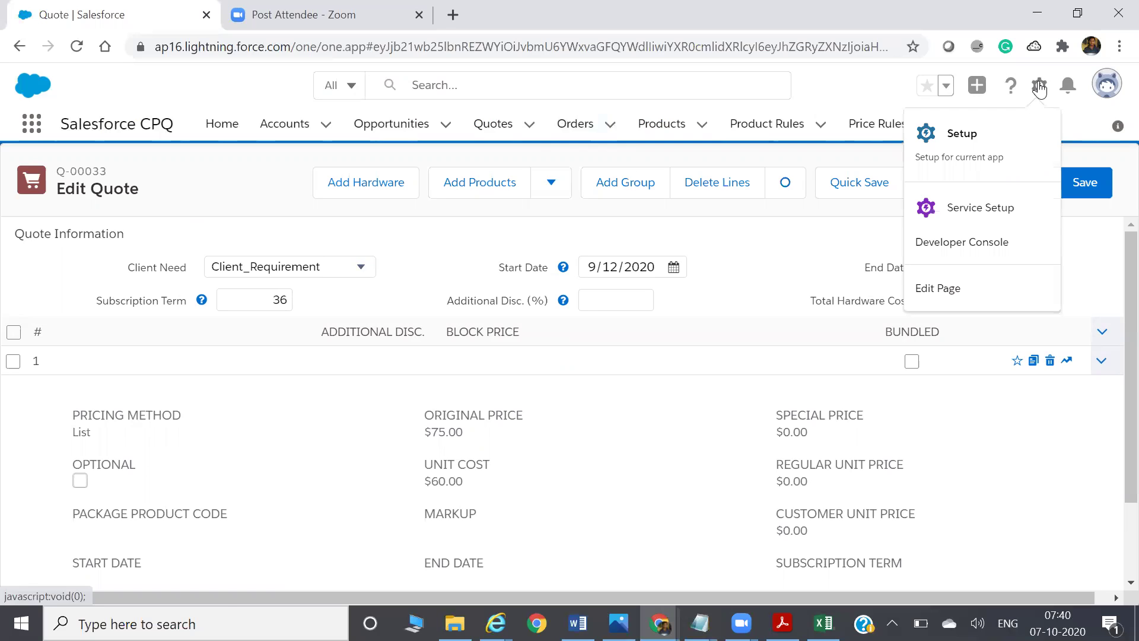
left_click(991, 136)
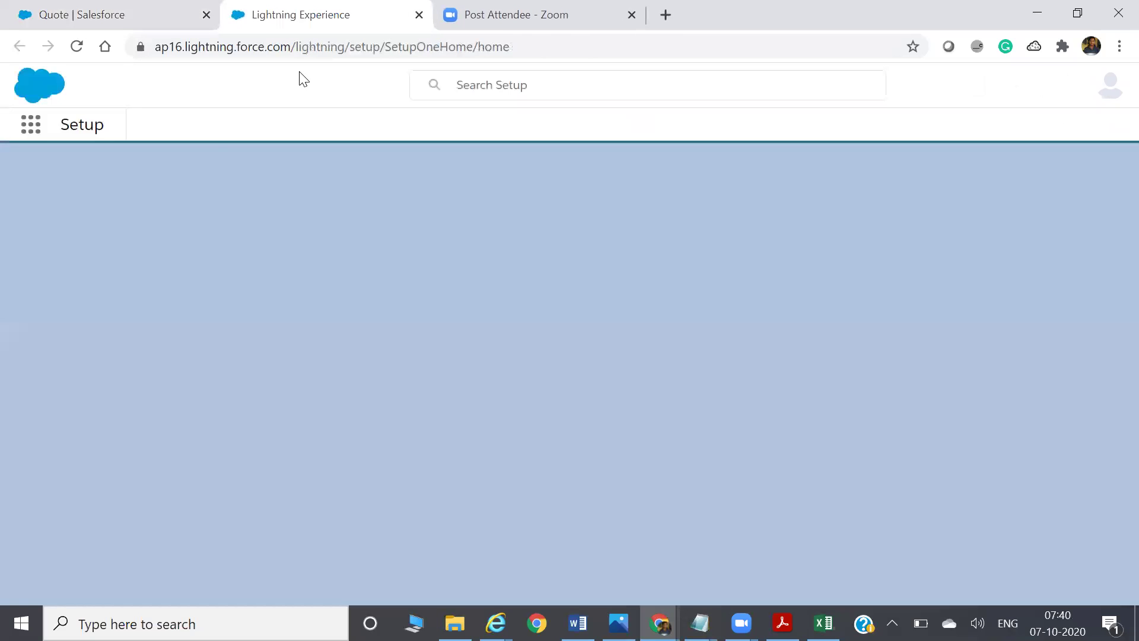
left_click(229, 169)
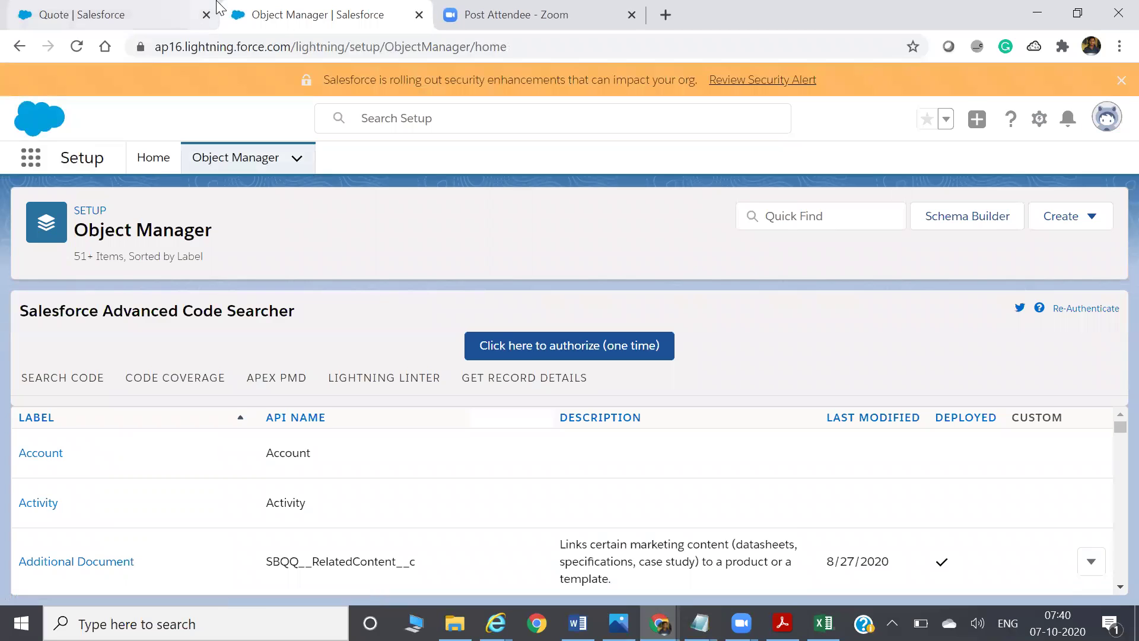
left_click(159, 13)
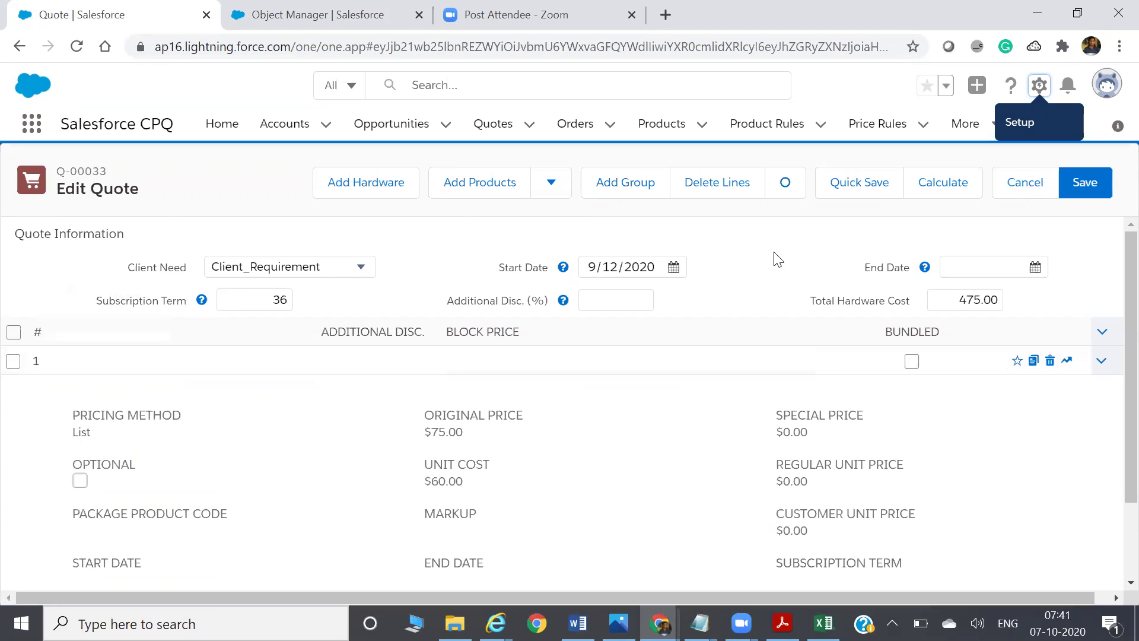
left_click(565, 338)
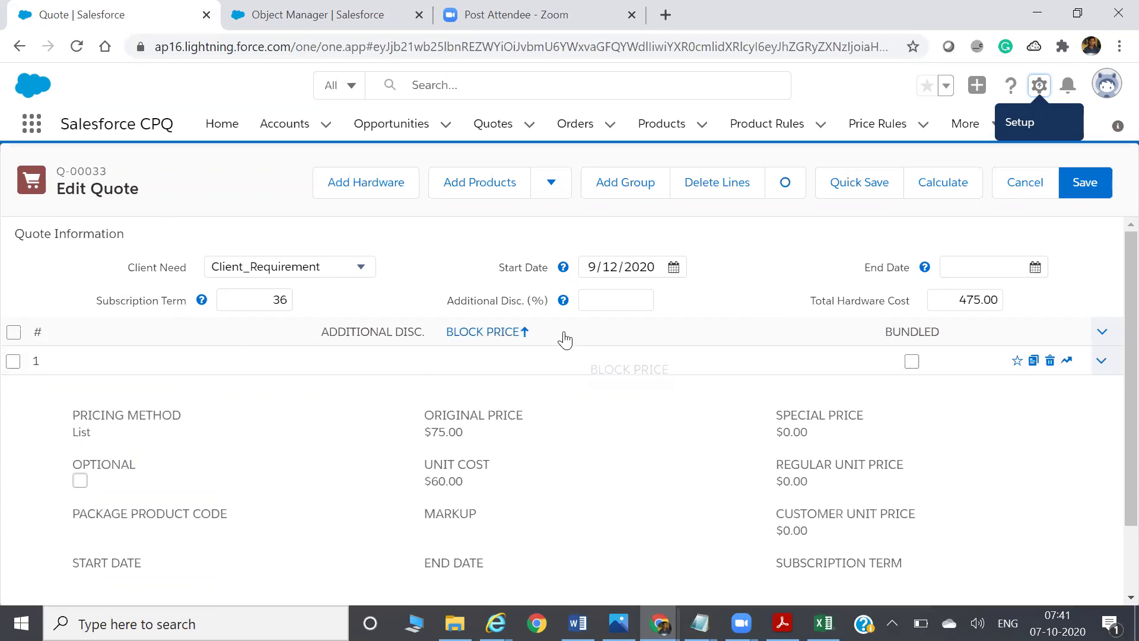
left_click(329, 15)
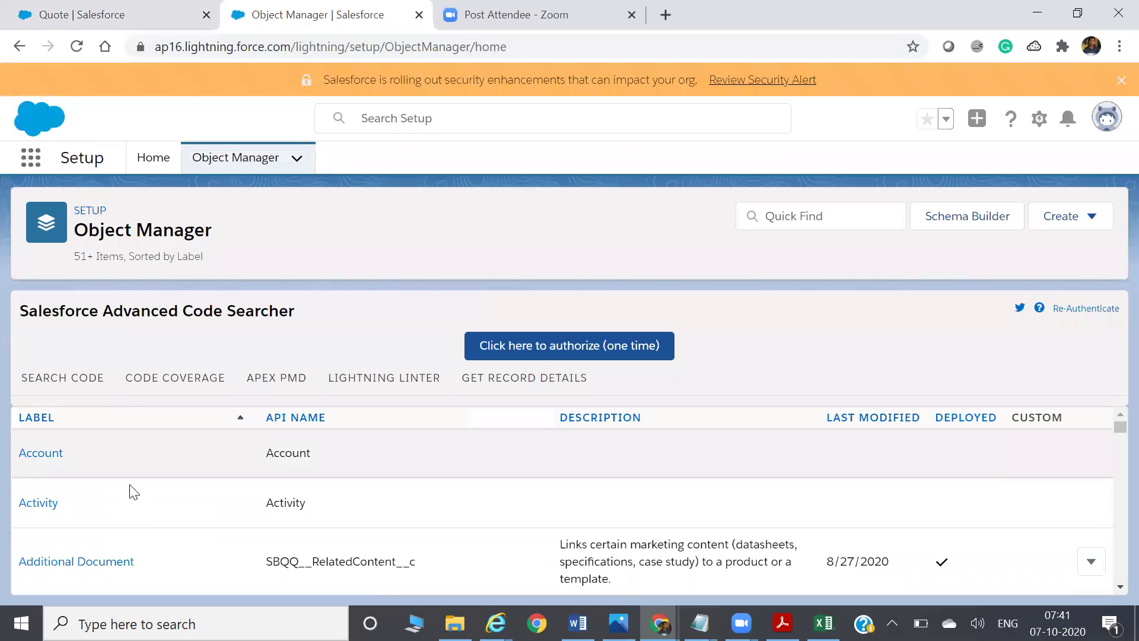
left_click(828, 215)
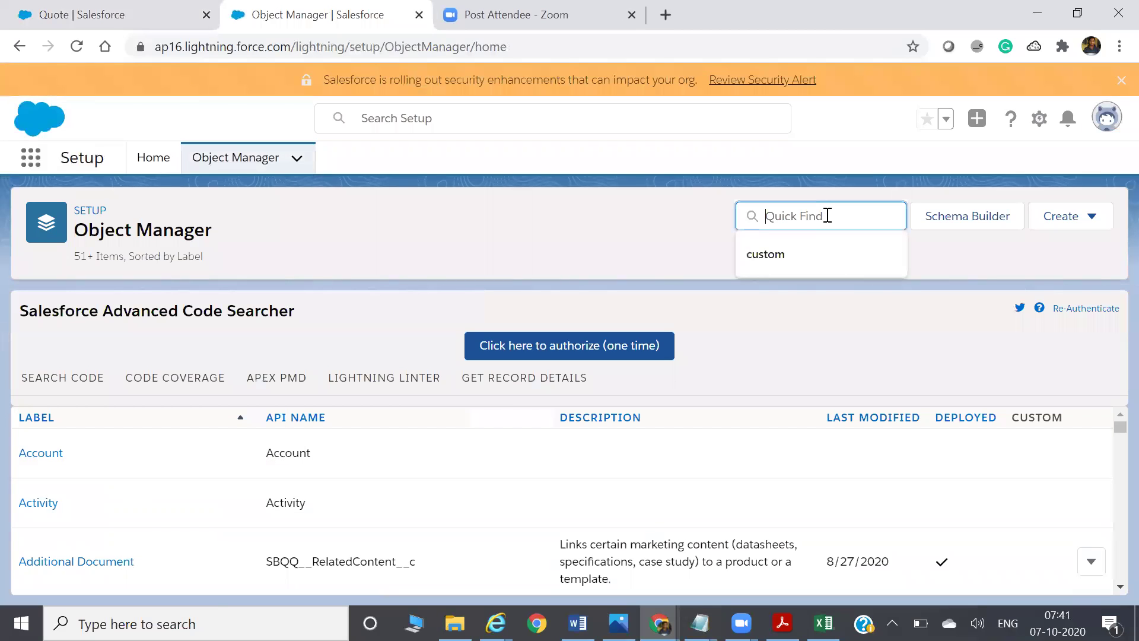
type("quote line")
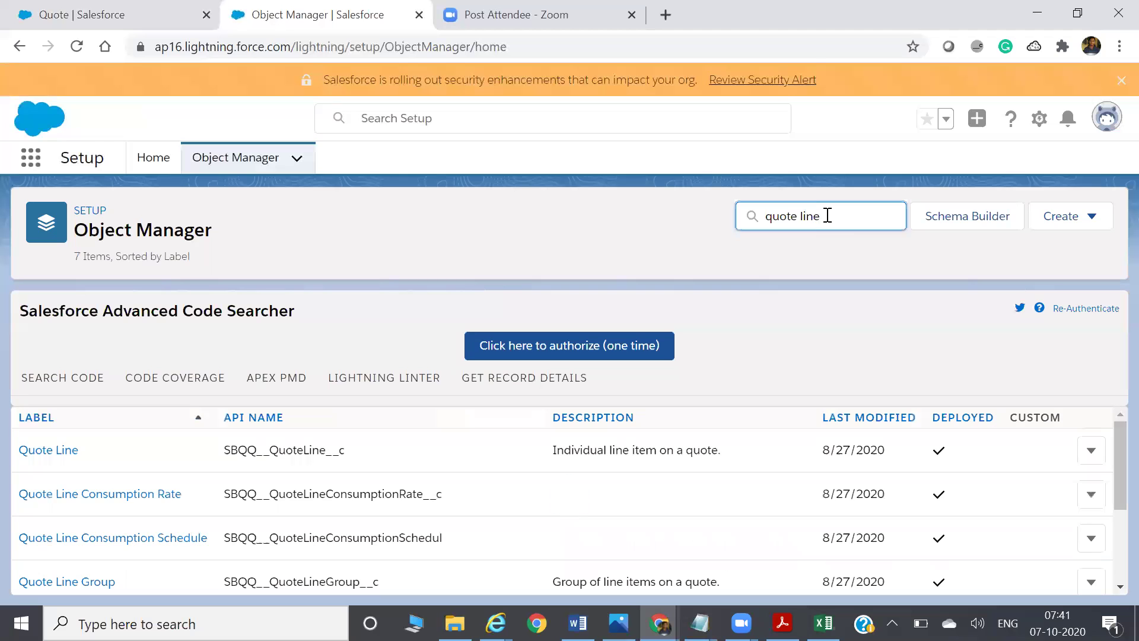
Step: Recheck the quote's line columns and open the field sets of the Quote Line object
left_click(141, 46)
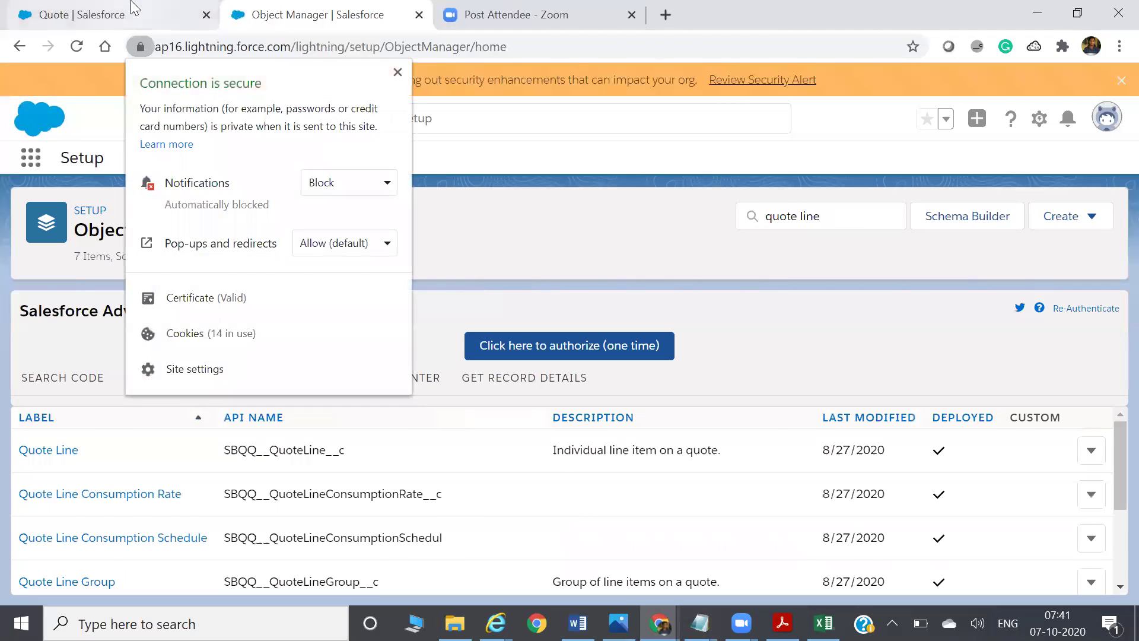
left_click(124, 14)
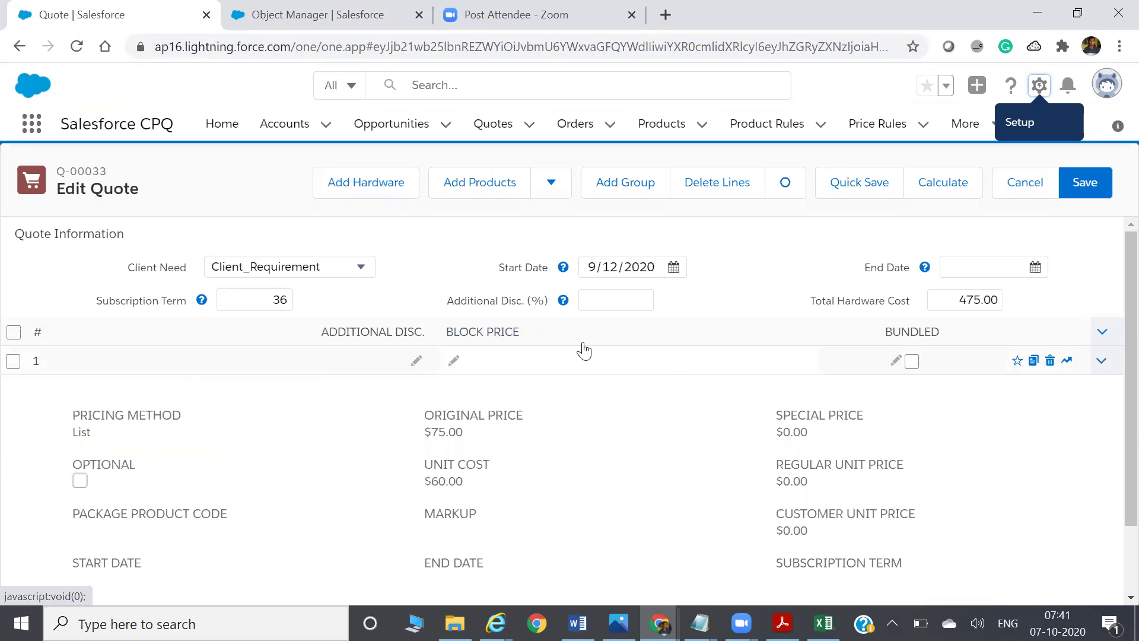
left_click(296, 23)
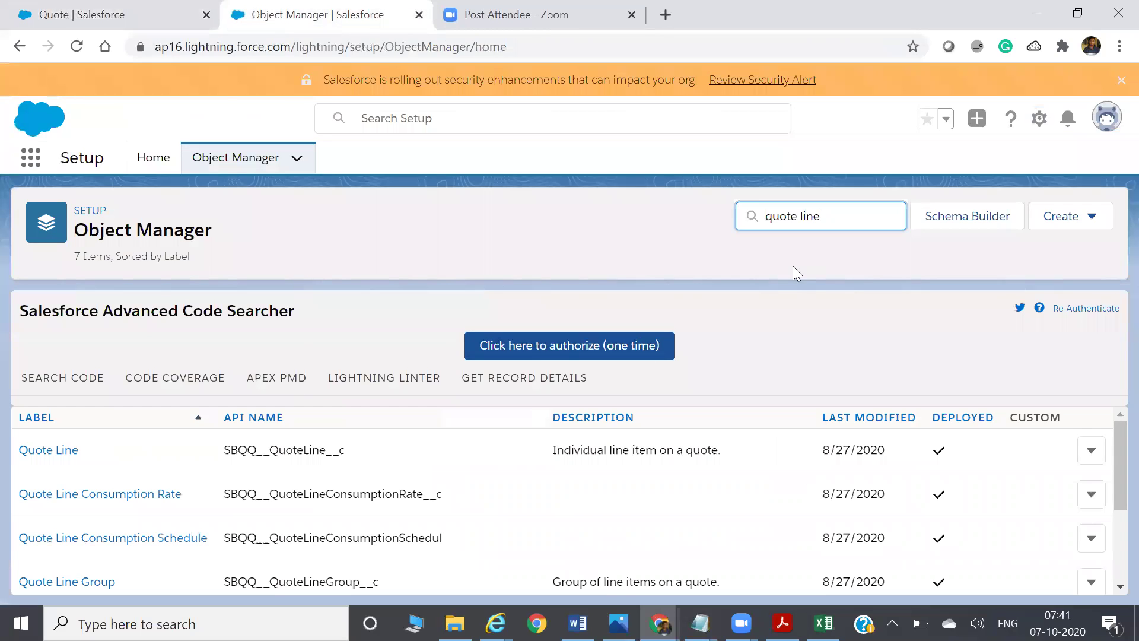
left_click(50, 455)
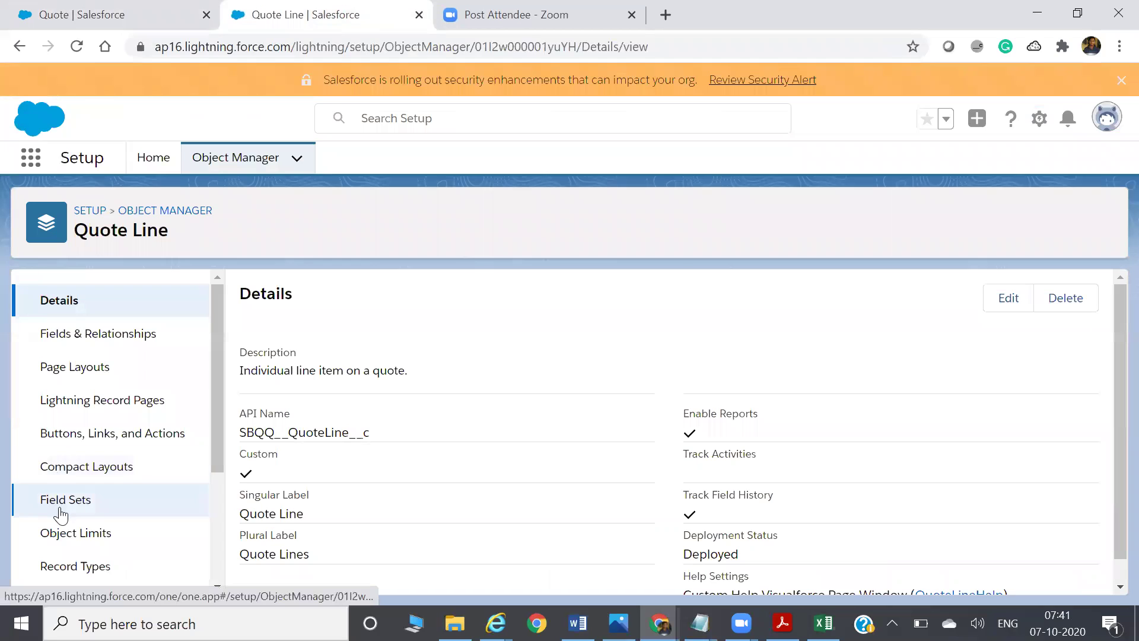
left_click(62, 513)
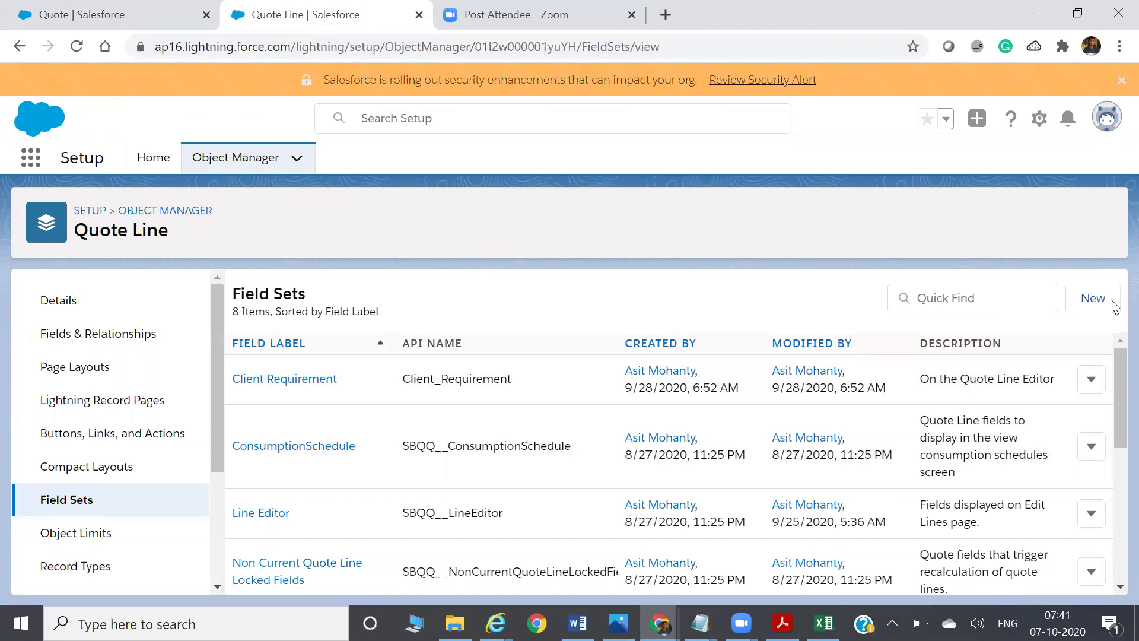
Step: Open the Line Editor field set of the Quote Line object and examine which fields it includes
scroll(860, 403, "down", 1)
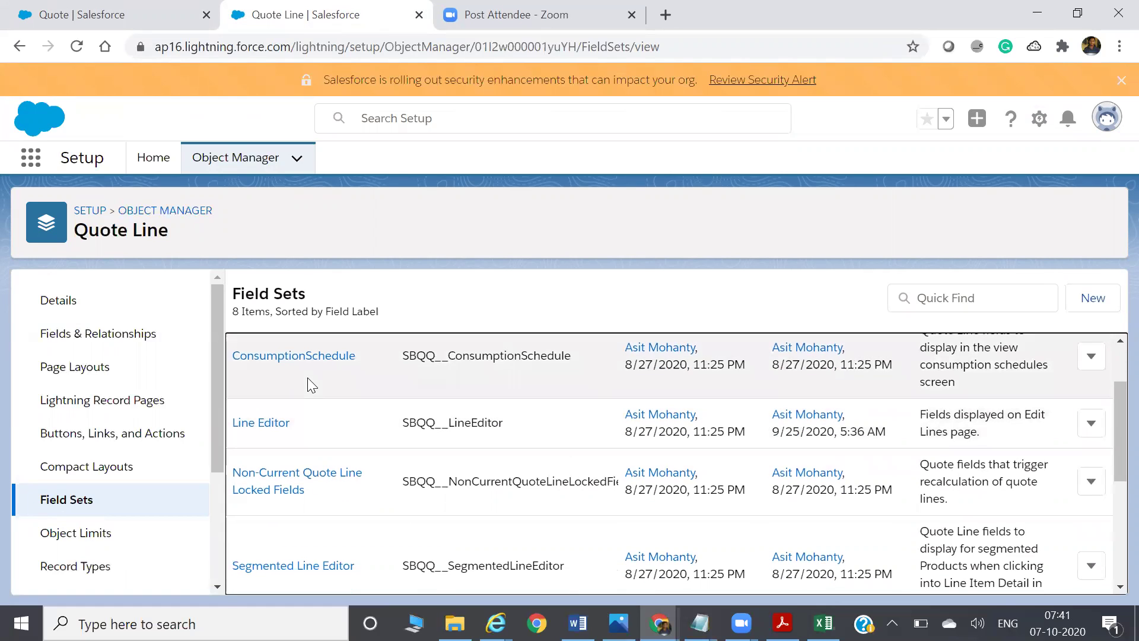
left_click(261, 429)
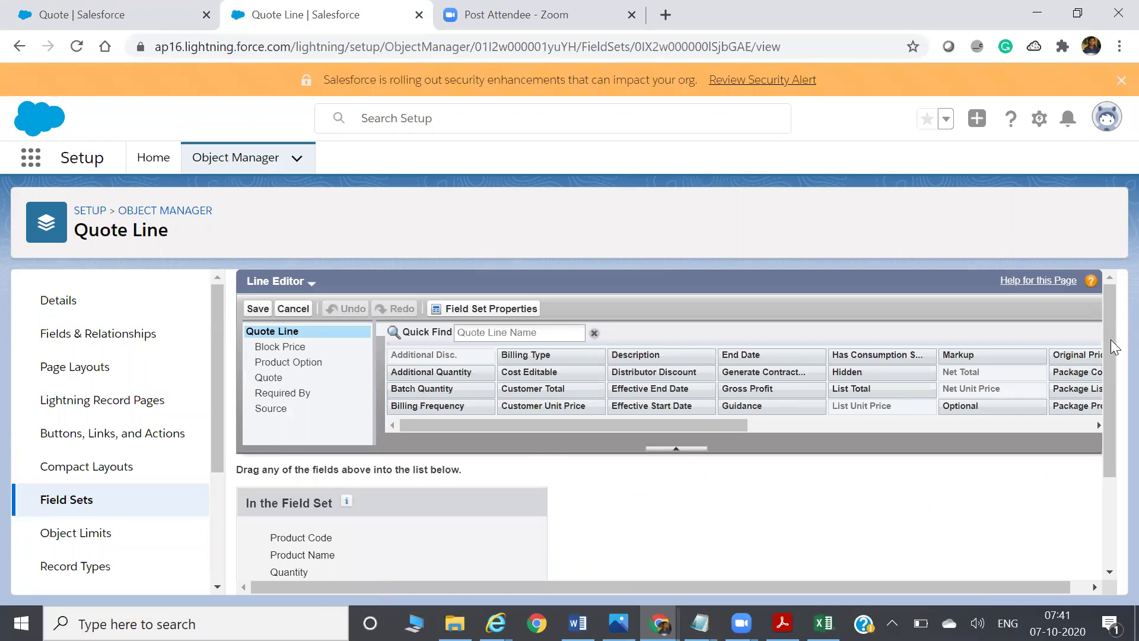
left_click_drag(1113, 347, 1110, 370)
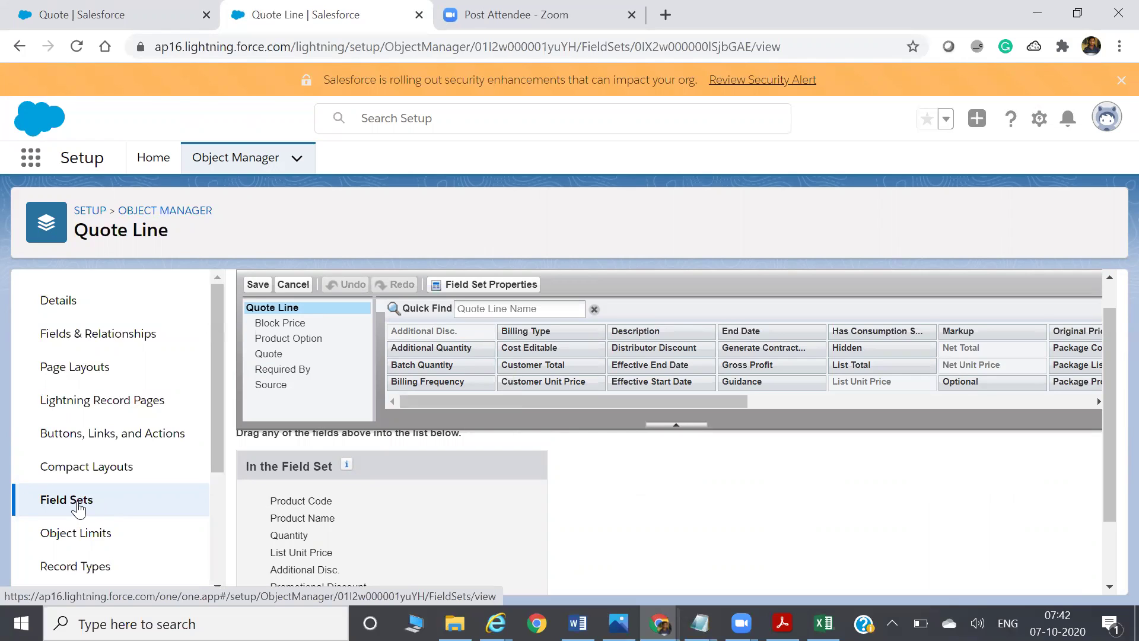
Step: Open quote Q-00048 in the quote line editor to examine its line columns for comparison
left_click(83, 15)
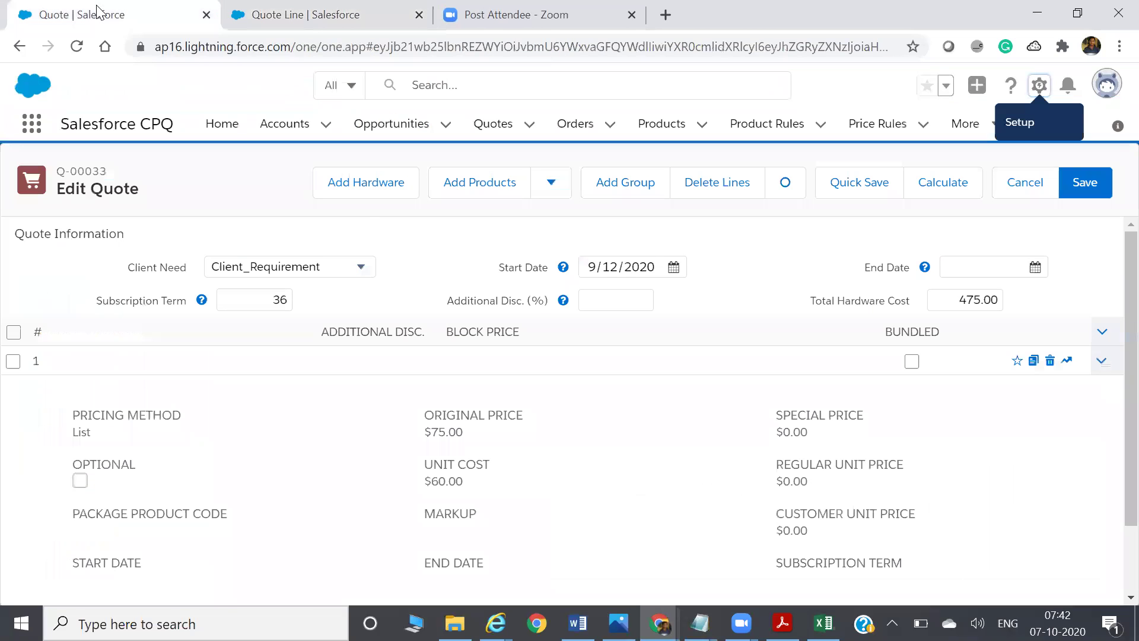
left_click(492, 125)
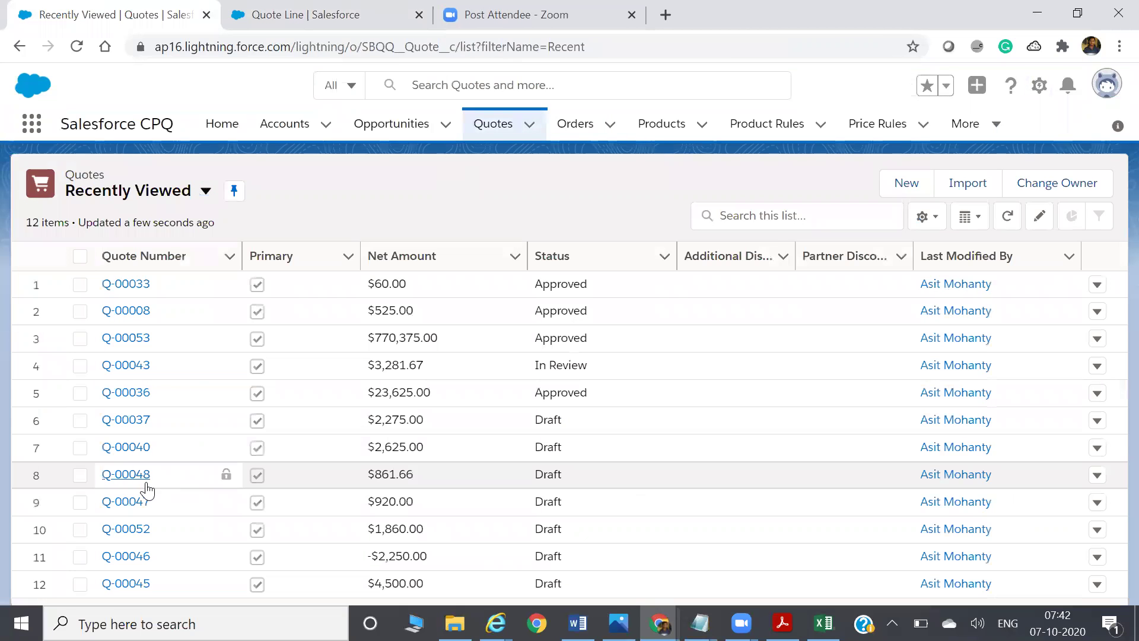
left_click(140, 478)
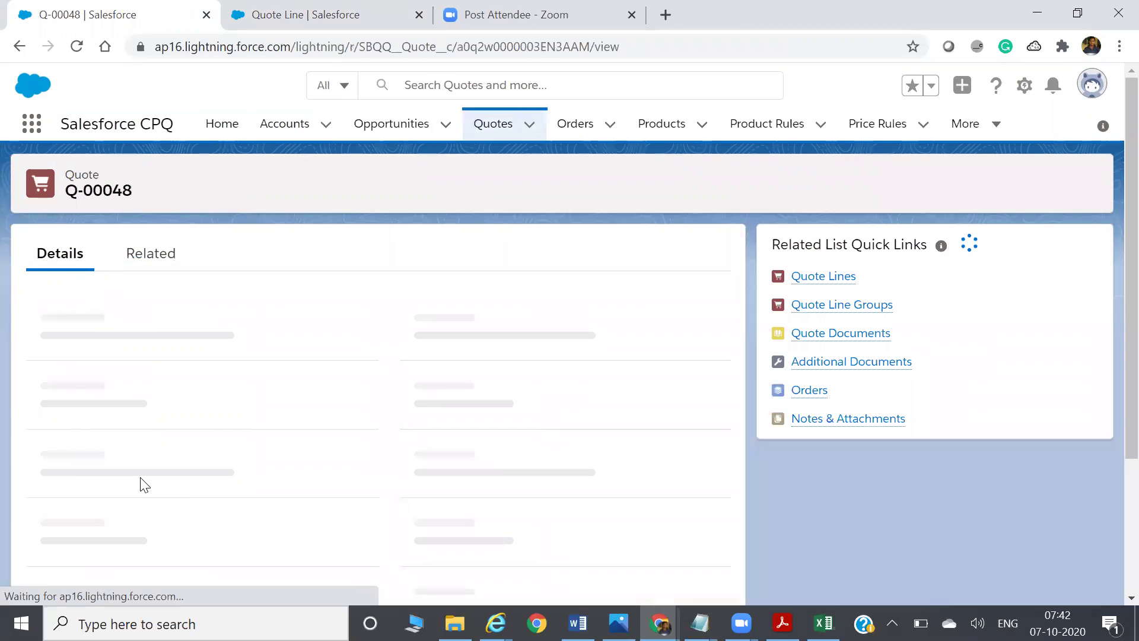
left_click(694, 198)
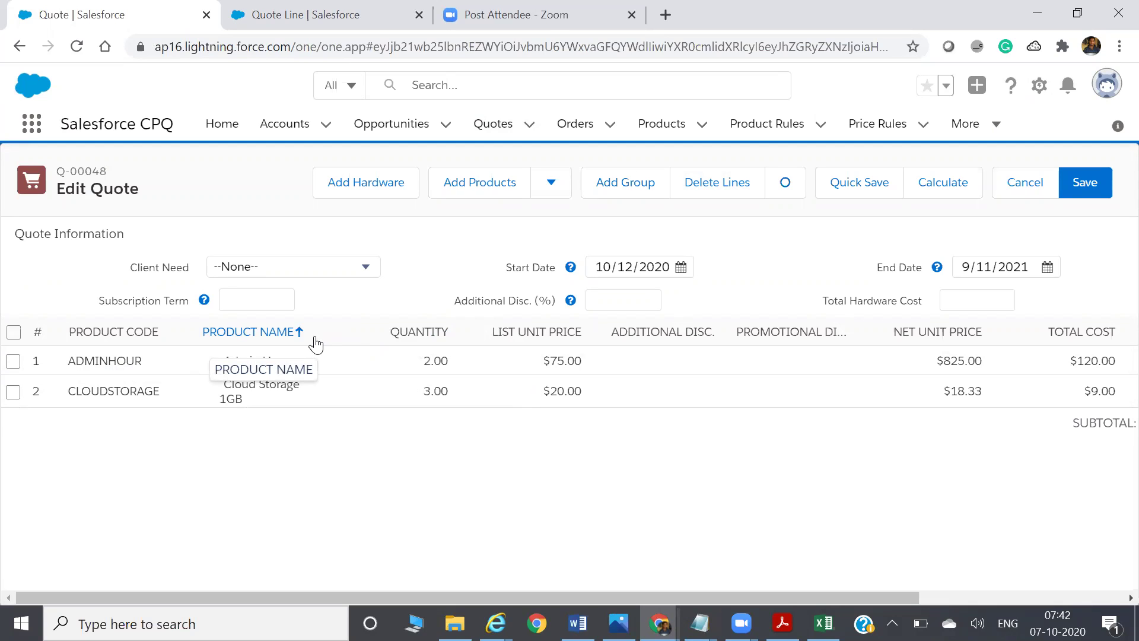
Step: Review the list of Quote Line field sets and examine which fields the Client Requirement field set includes
left_click(320, 13)
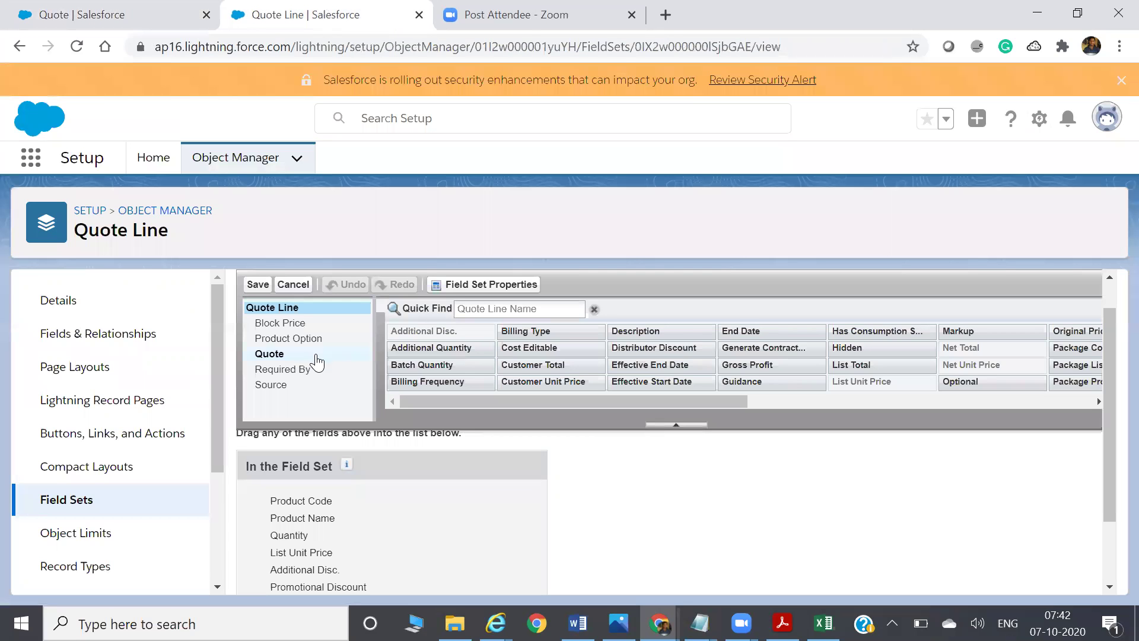
left_click(94, 508)
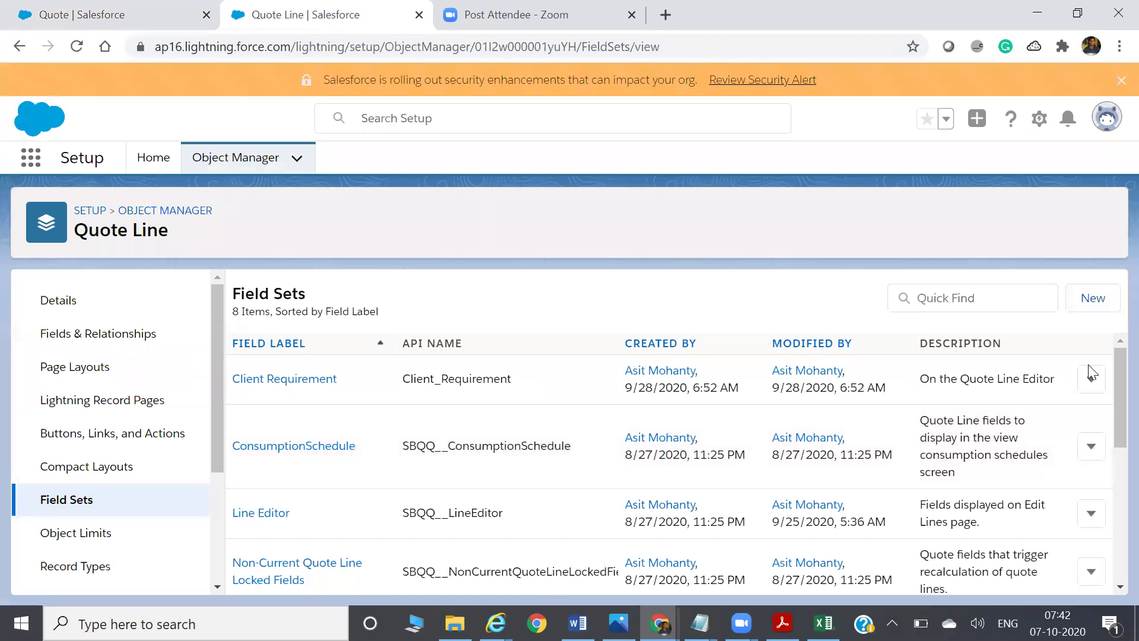
left_click_drag(1111, 382, 1110, 494)
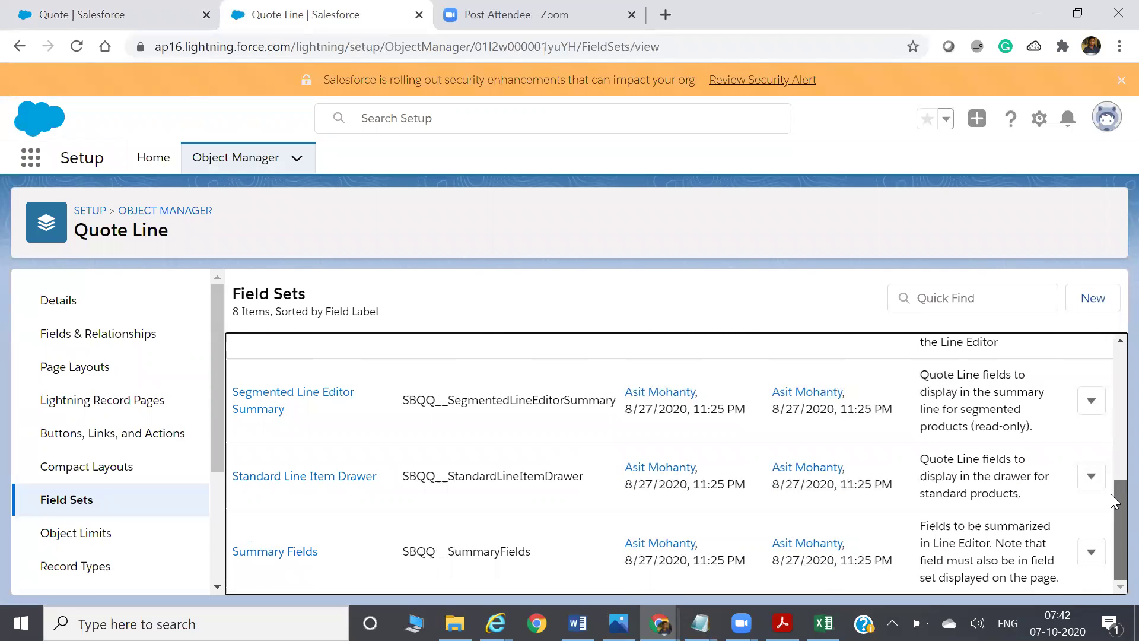
left_click_drag(1111, 494, 1111, 359)
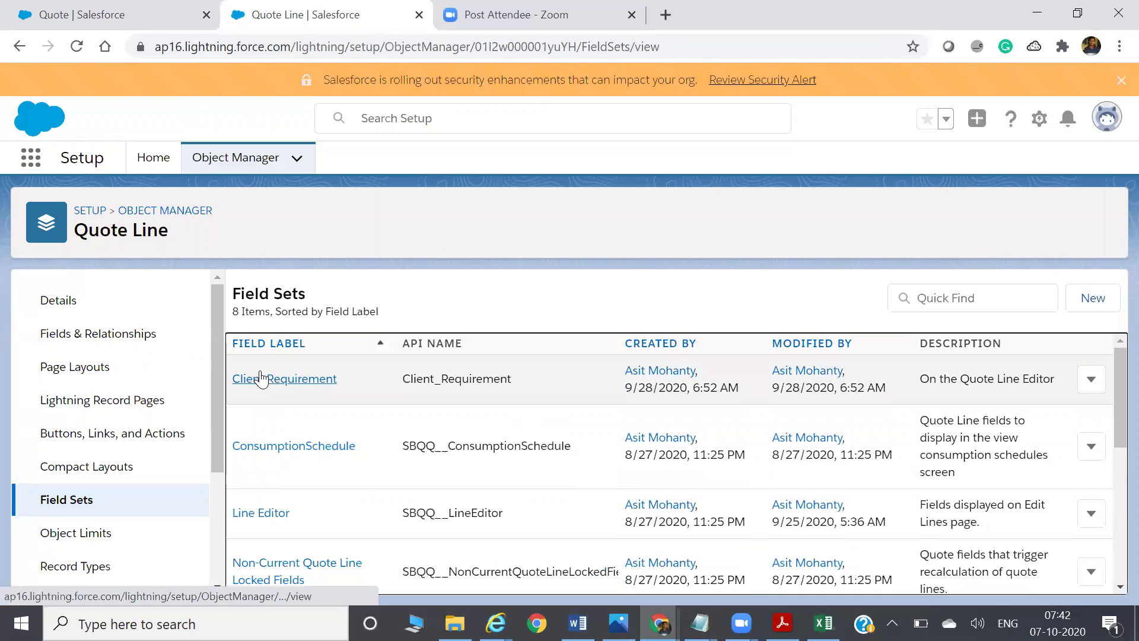
left_click(269, 379)
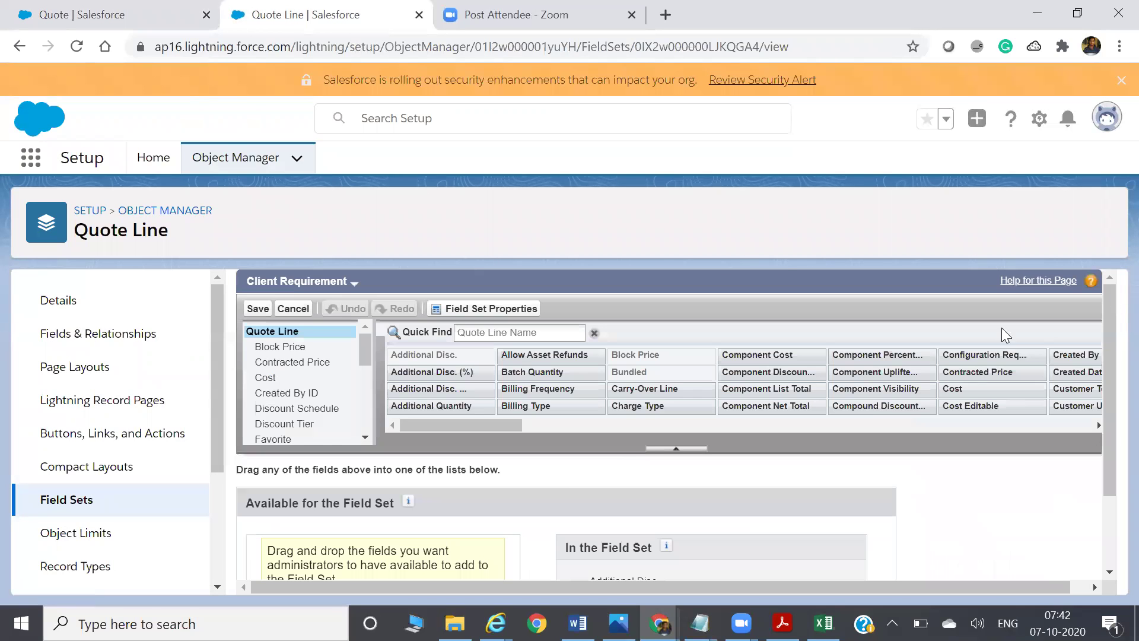
left_click_drag(1114, 389, 1115, 488)
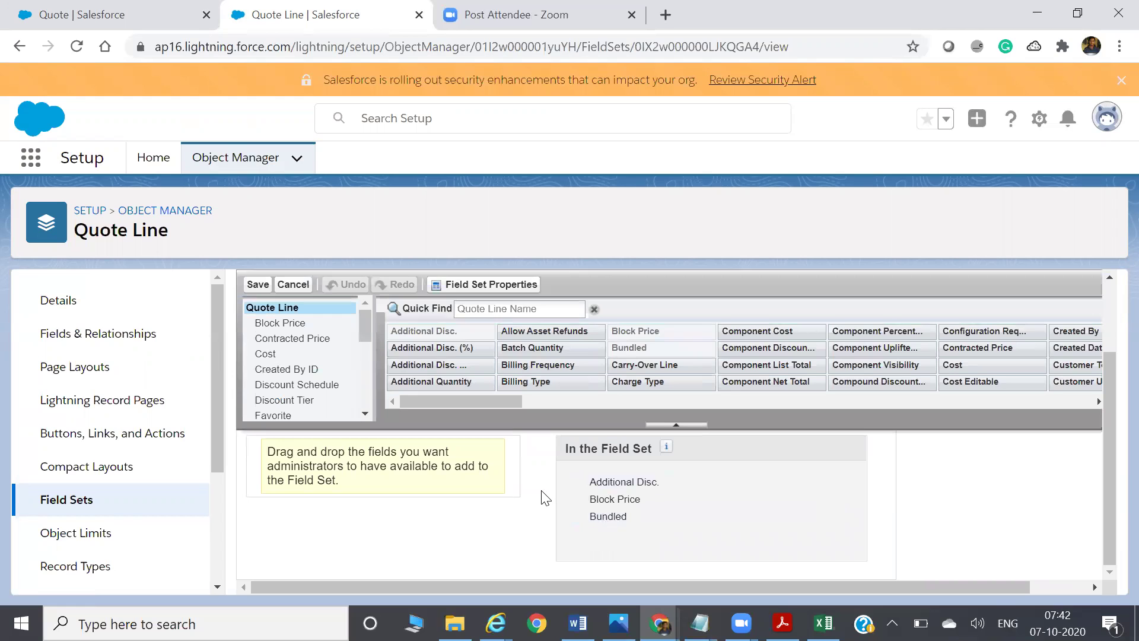
Step: Return to quote Q-00048 in the line editor and try to delete all of its lines
left_click(114, 16)
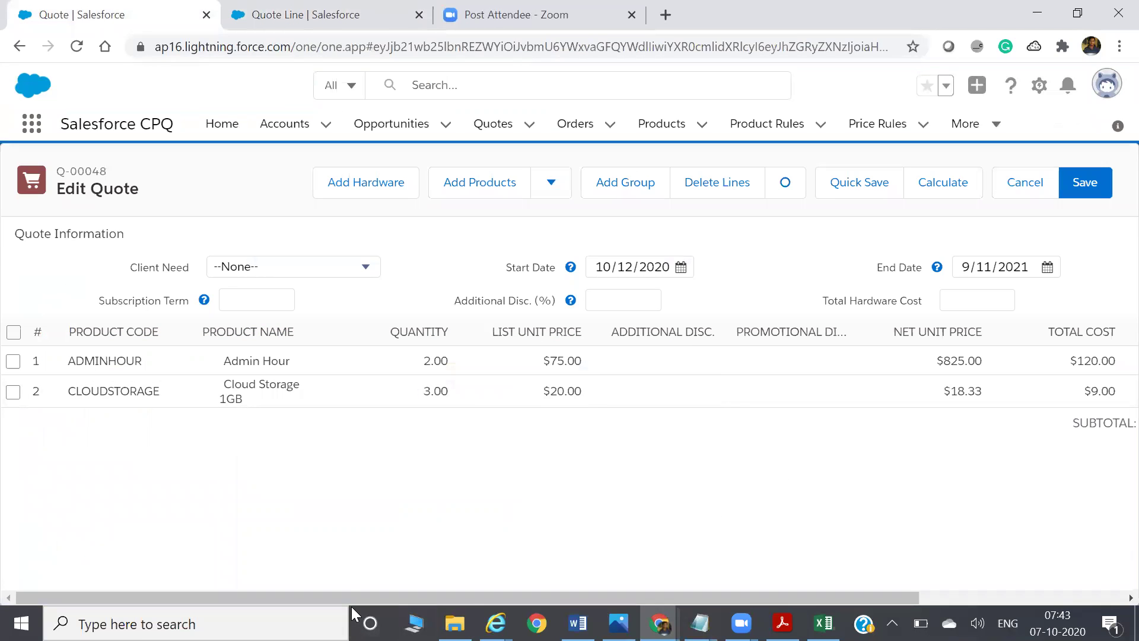
left_click_drag(351, 605, 119, 598)
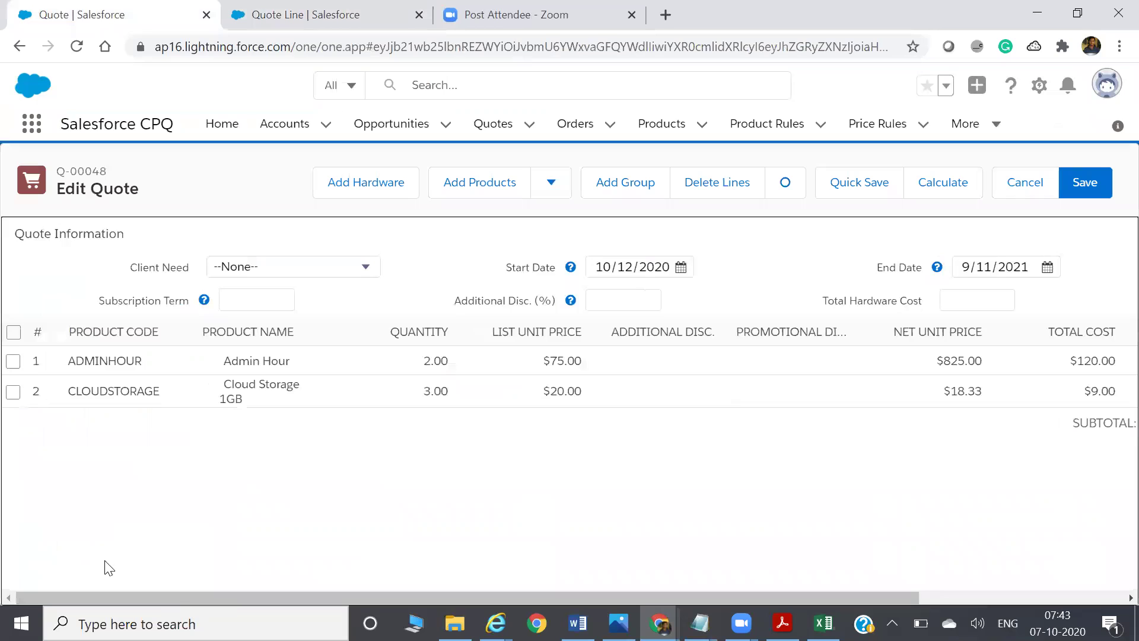
left_click(11, 336)
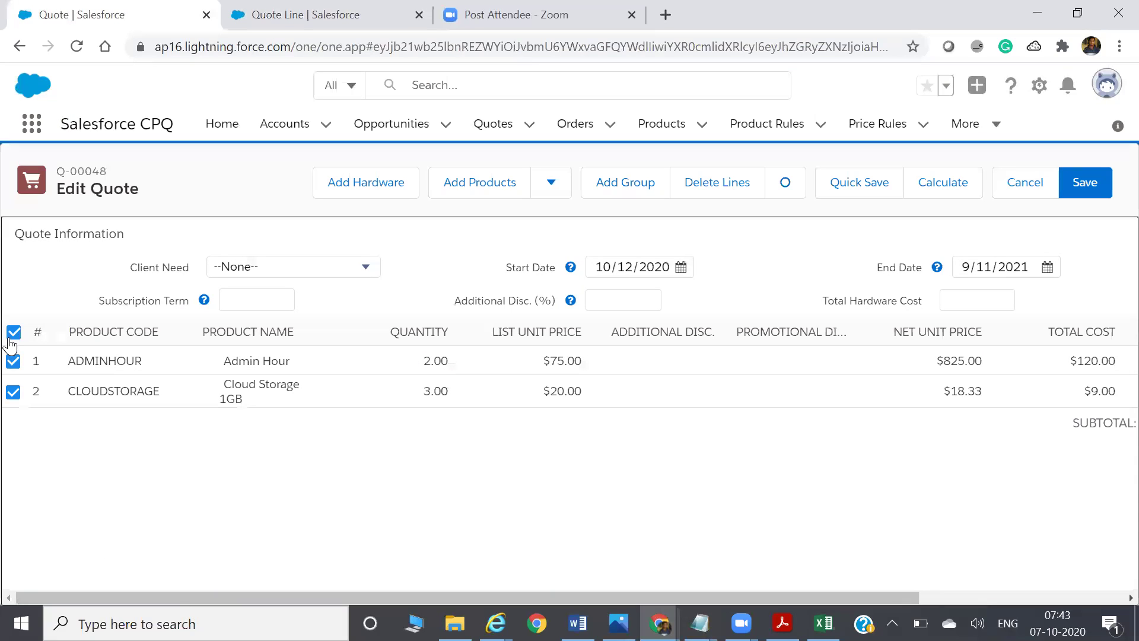
left_click(740, 186)
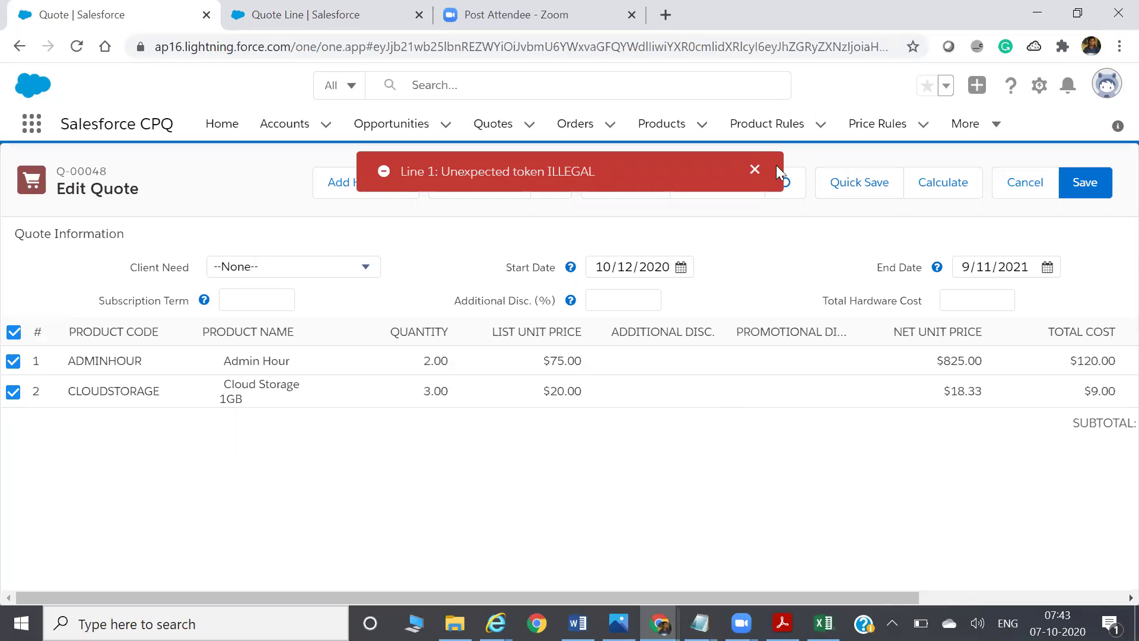
left_click(752, 171)
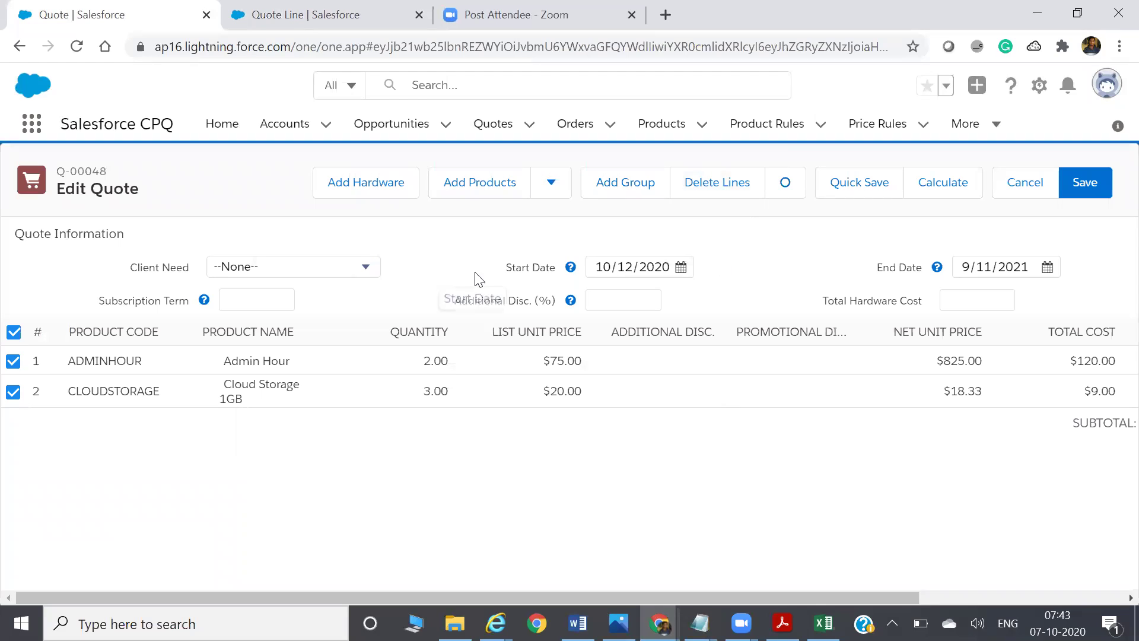
Step: Try twice to add the Admin Hour product to quote Q-00048
left_click(484, 199)
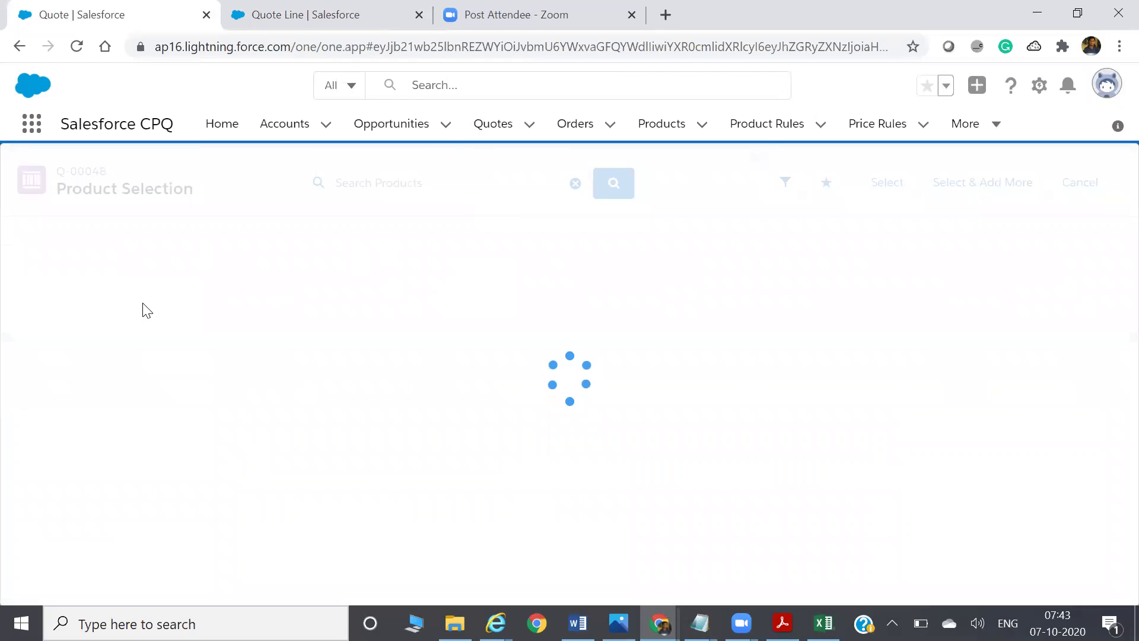
left_click(14, 289)
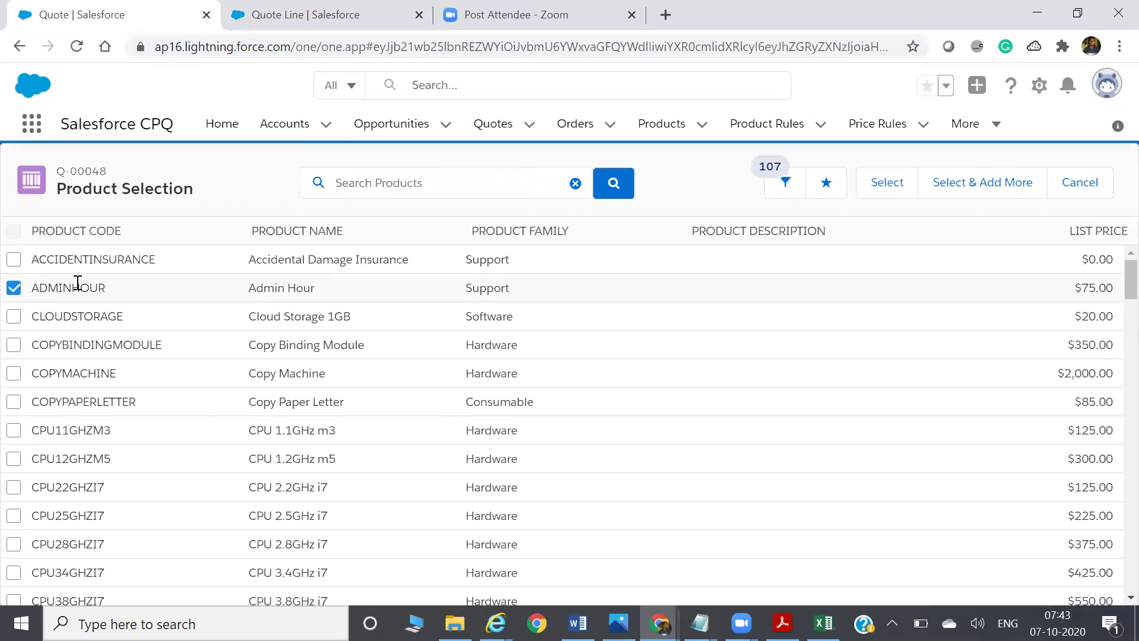
left_click(896, 201)
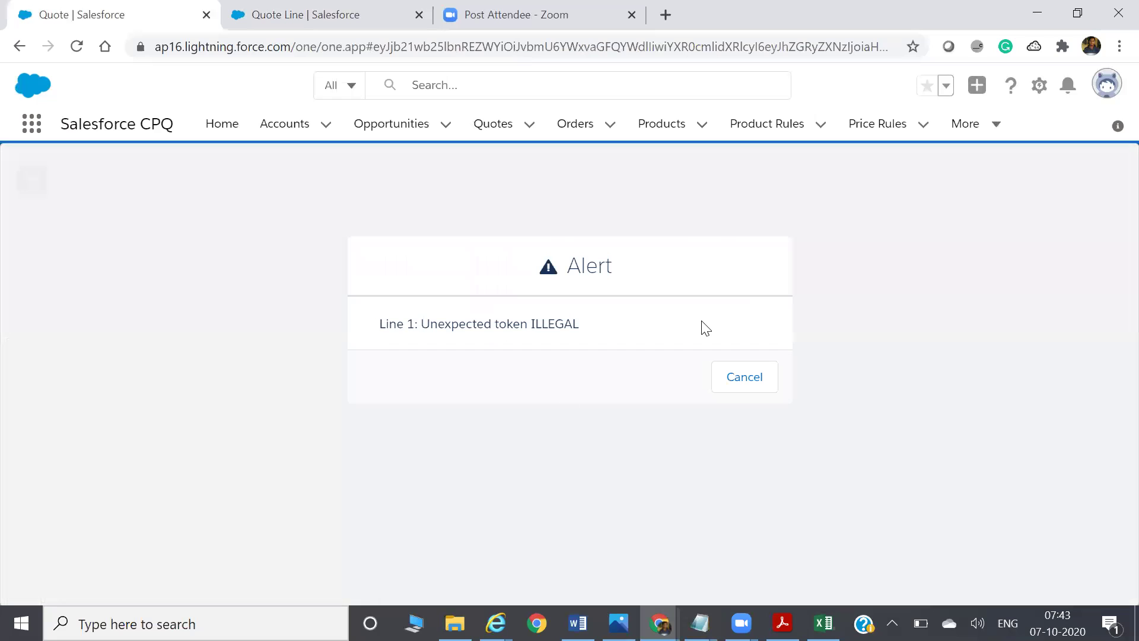
left_click(738, 382)
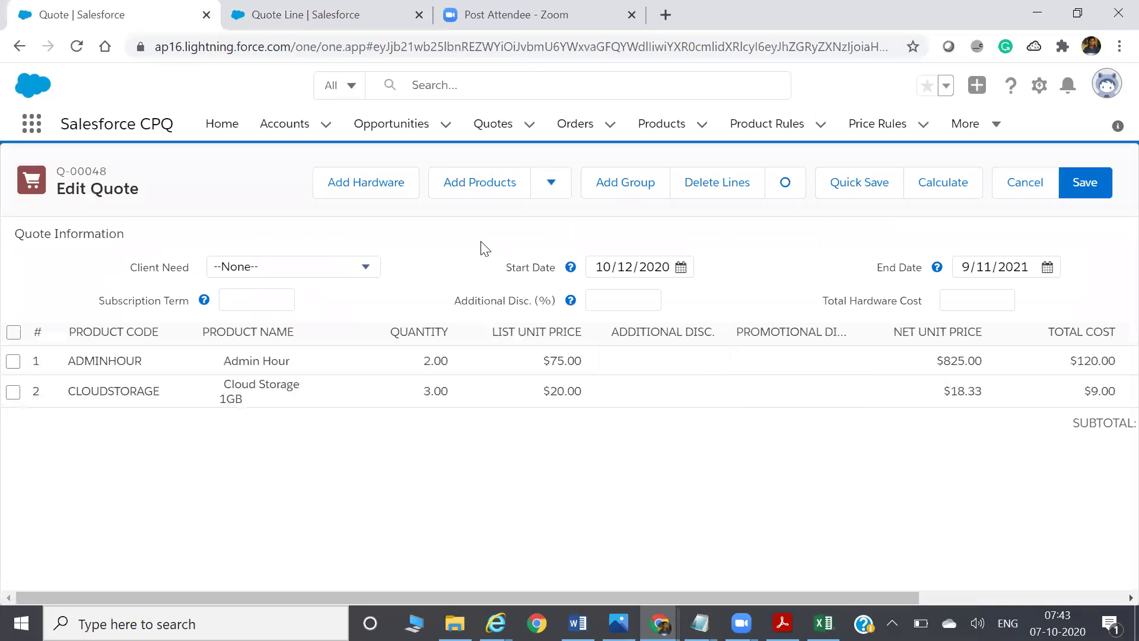
left_click(490, 185)
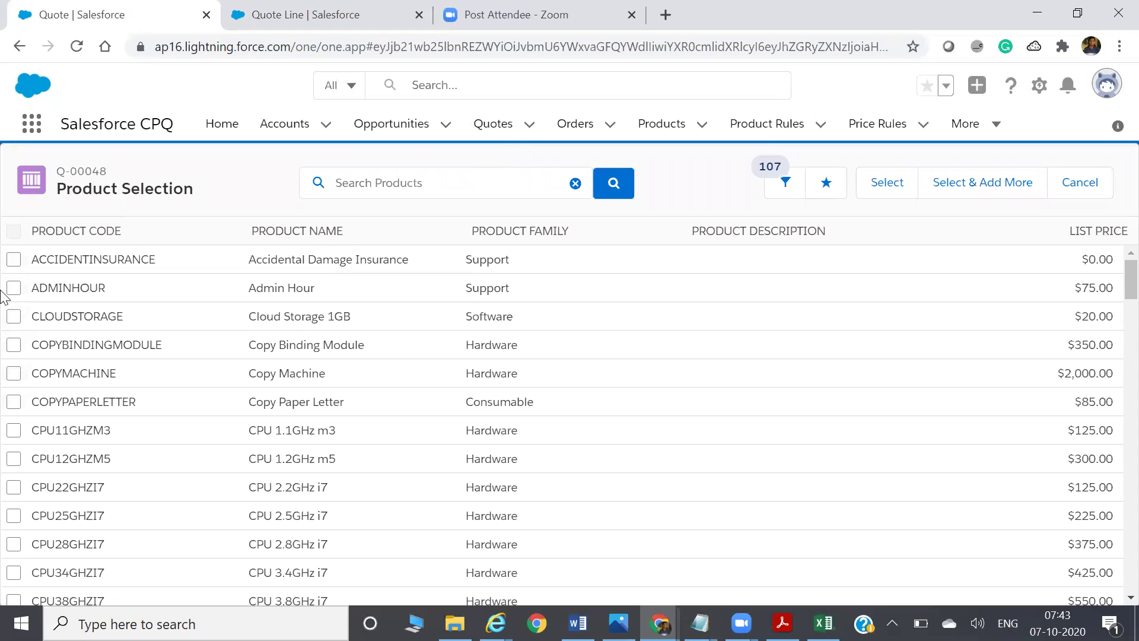
left_click(12, 289)
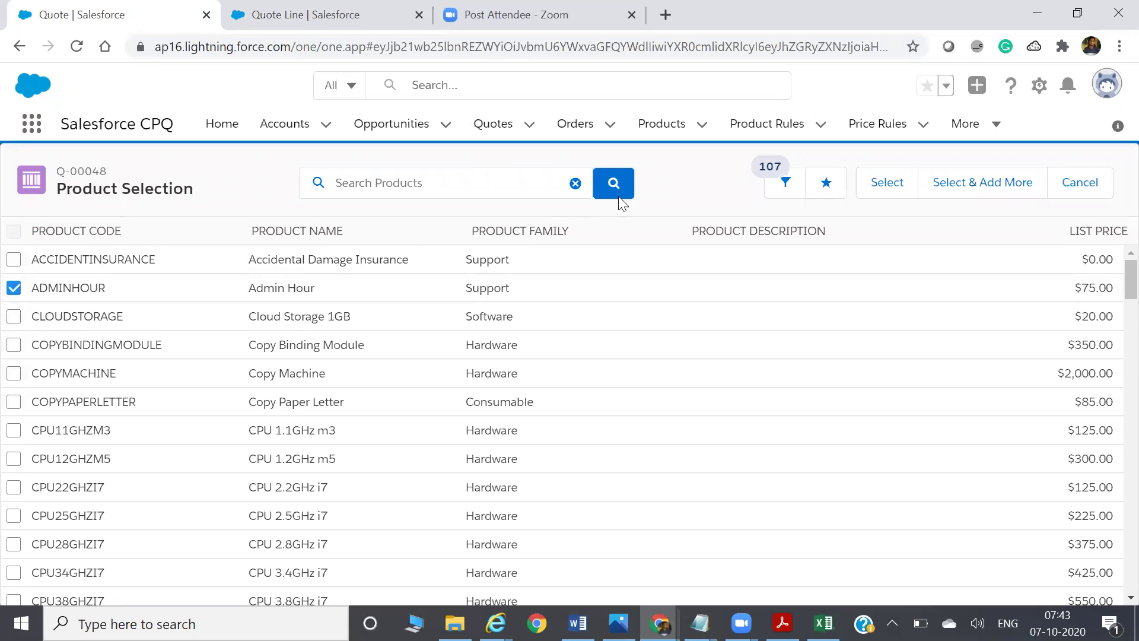
left_click(903, 180)
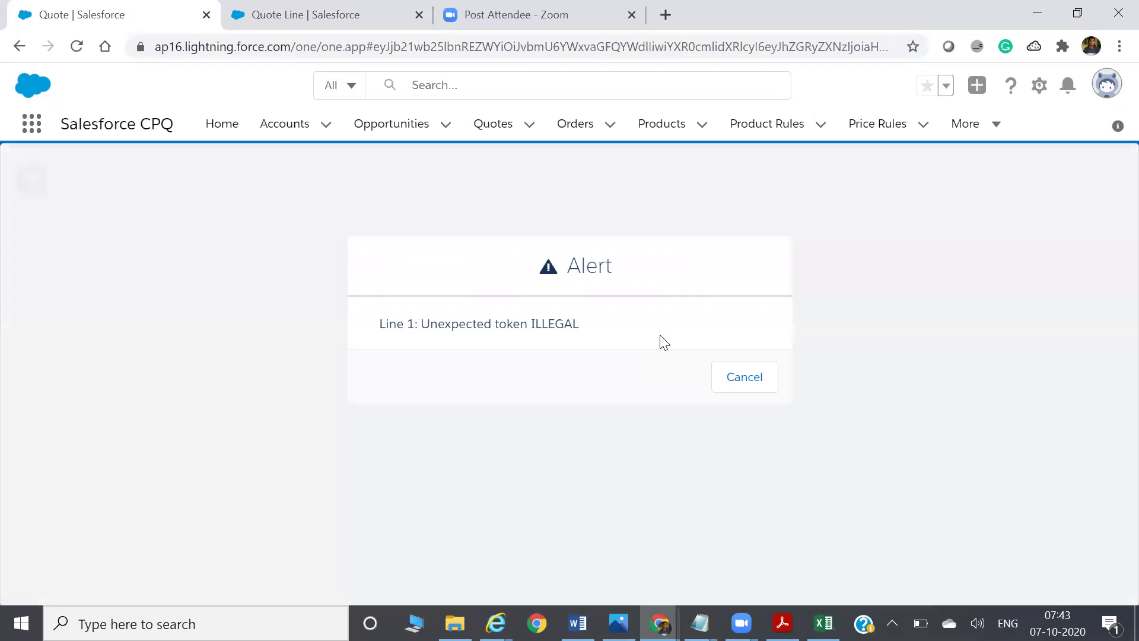
left_click(730, 379)
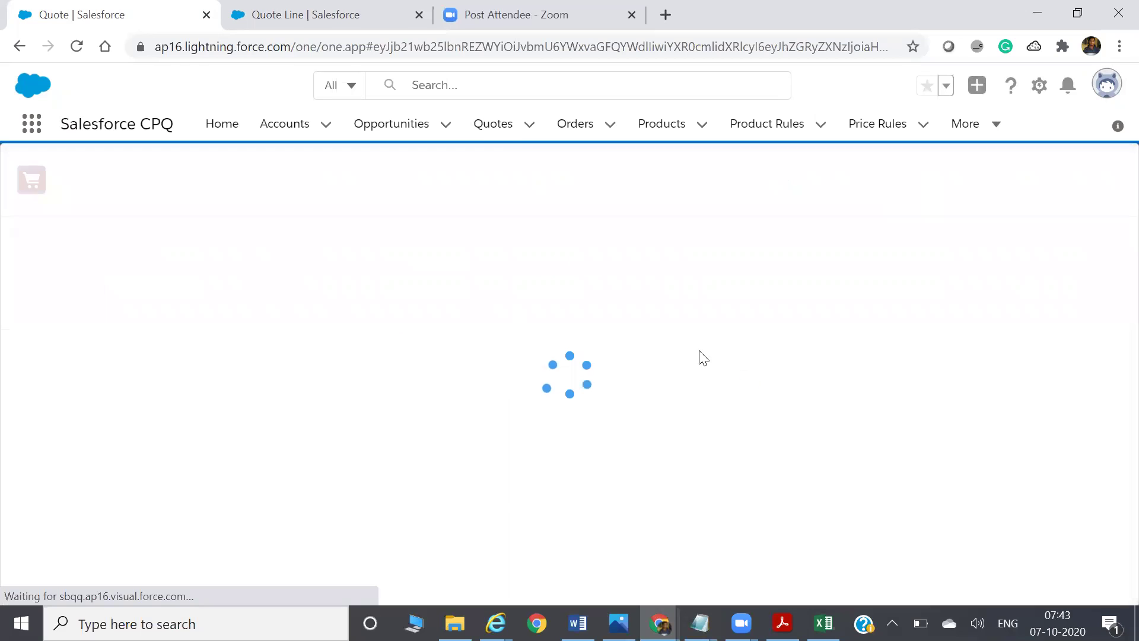
Step: Open quote Q-00047 in the quote line editor and delete all of its lines
left_click(495, 135)
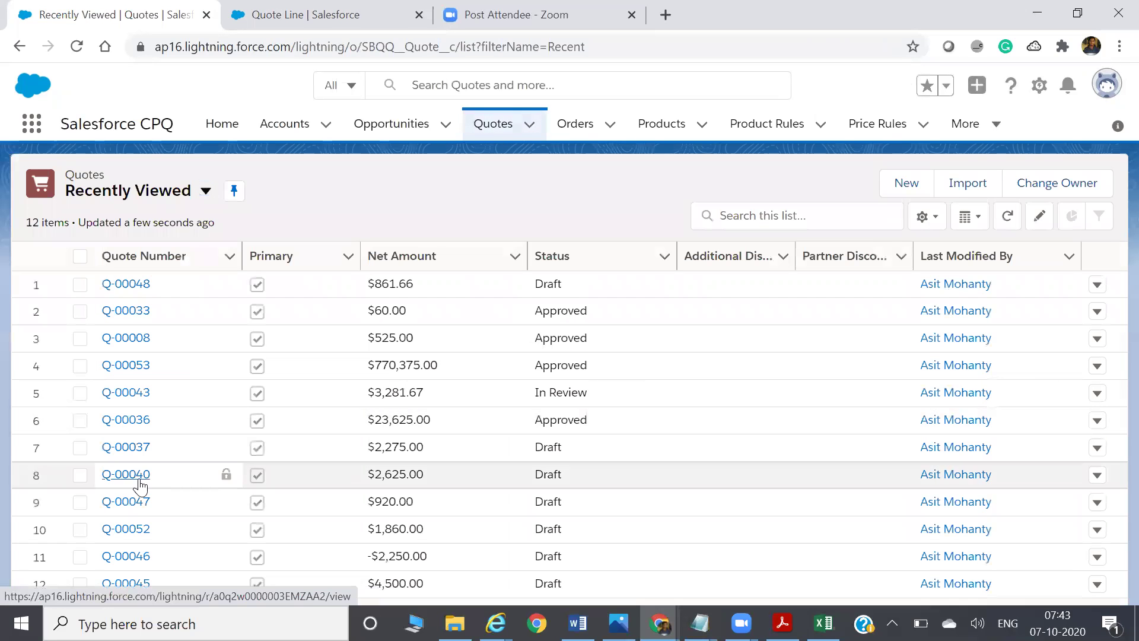
left_click(119, 504)
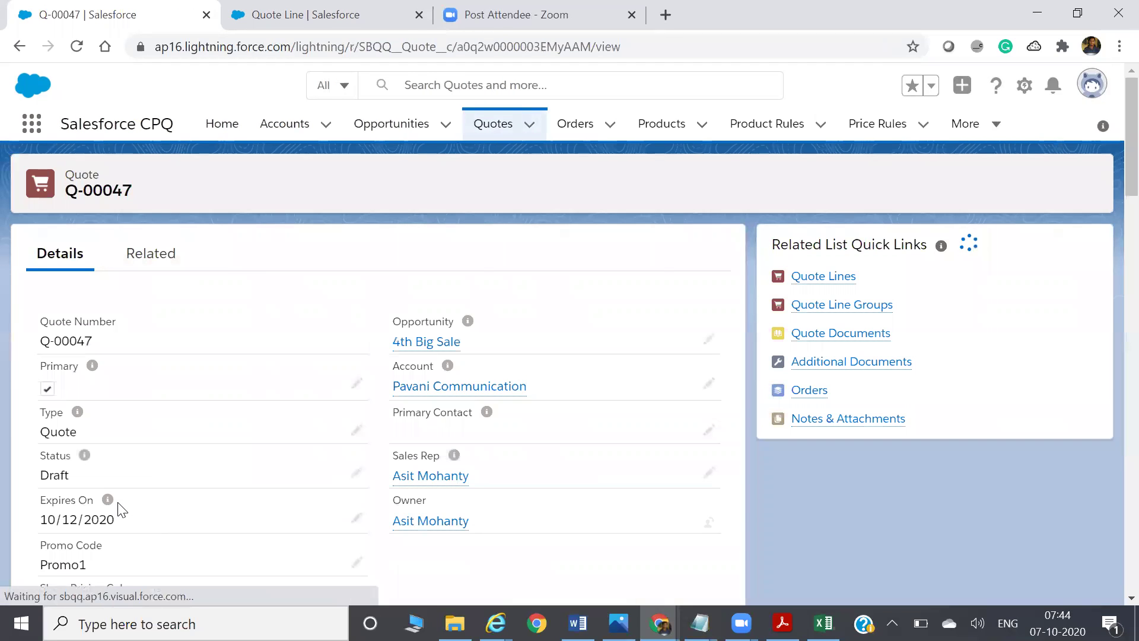
left_click(676, 190)
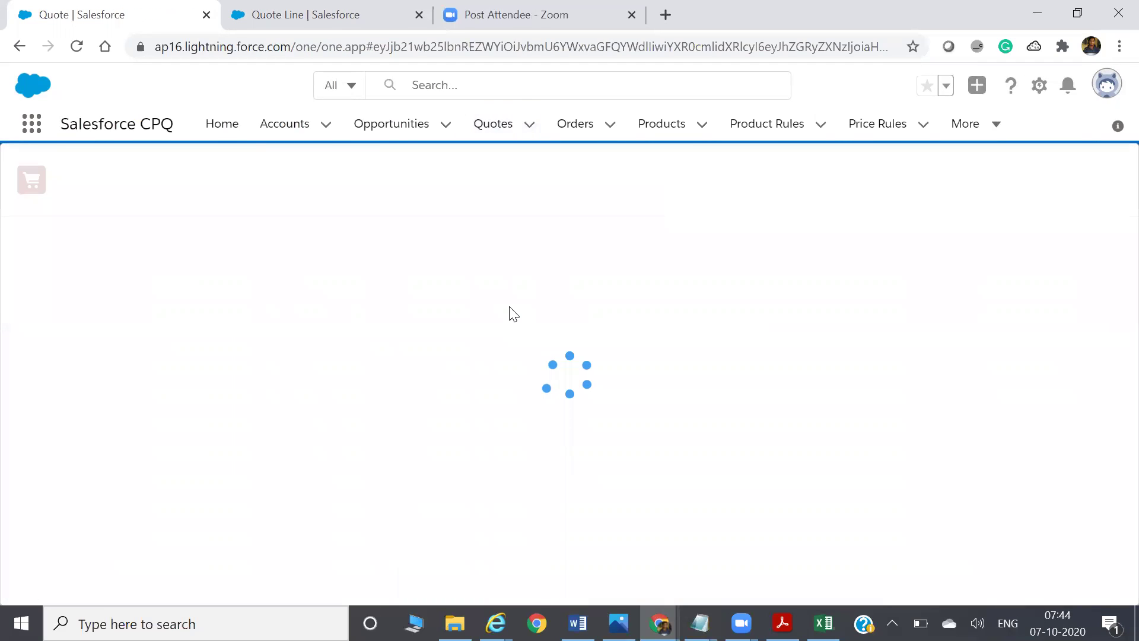
left_click(14, 333)
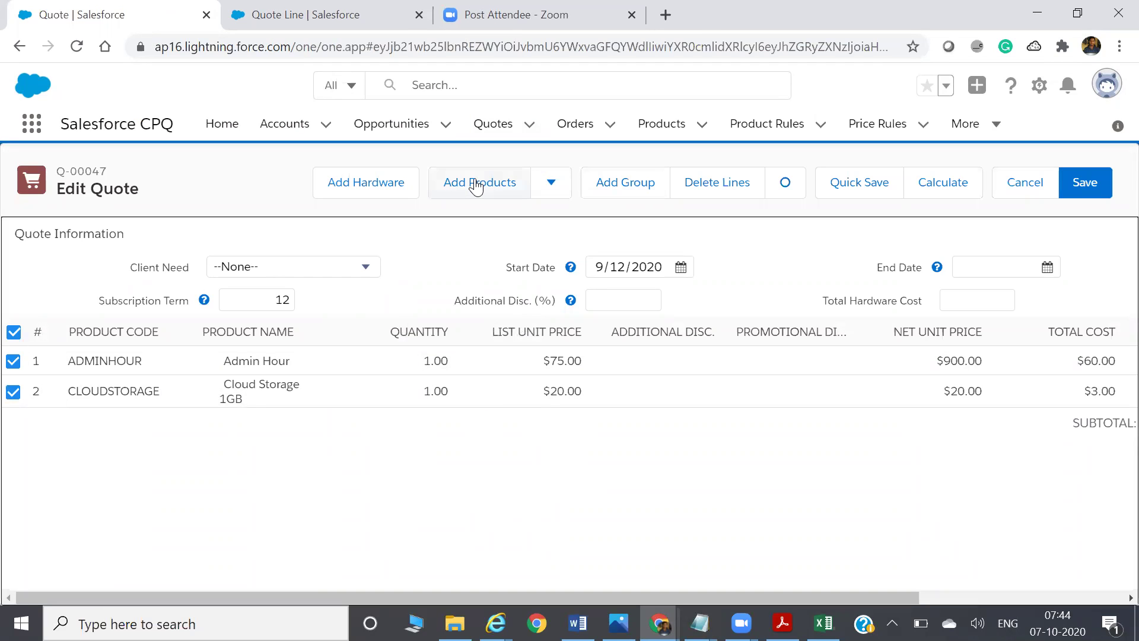
left_click(754, 189)
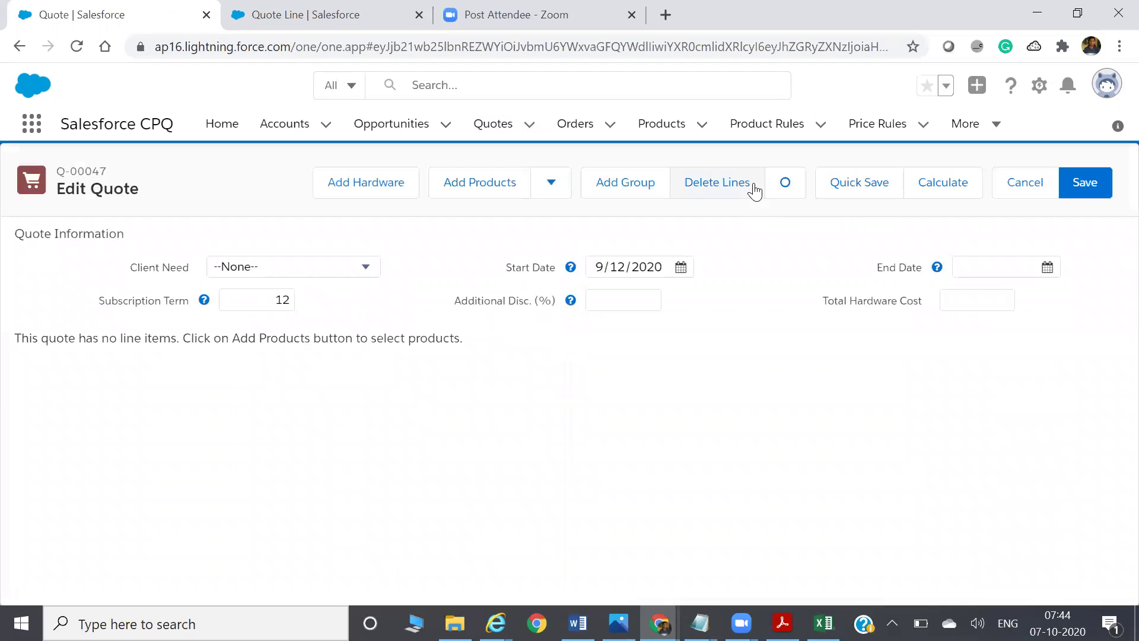
Step: Try to add the Admin Hour product to quote Q-00047
left_click(481, 198)
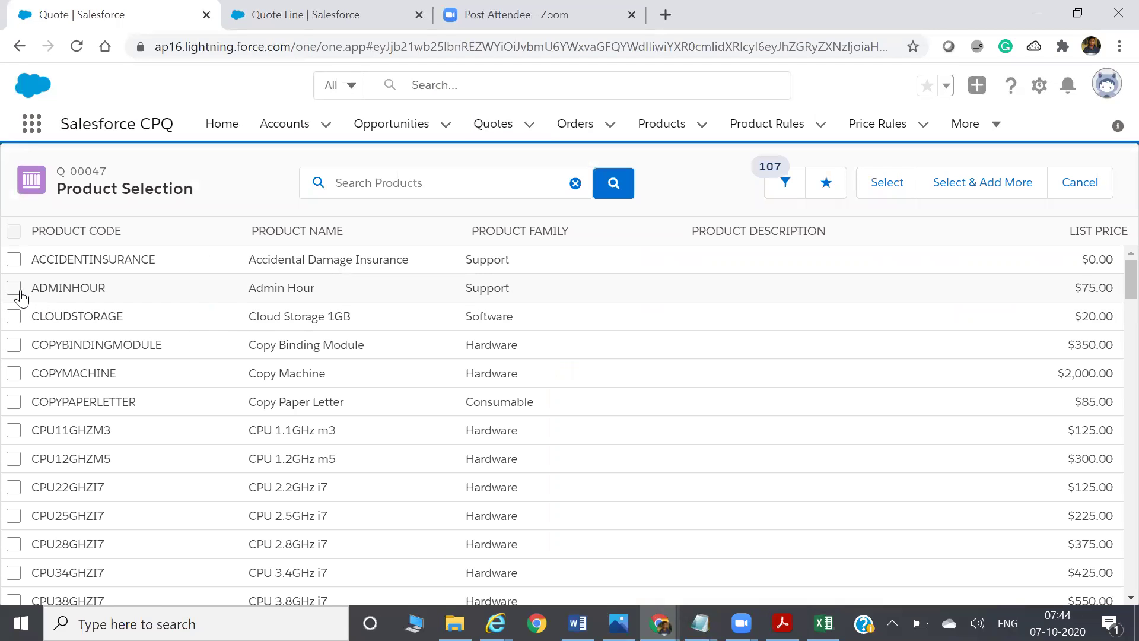
left_click(15, 290)
left_click(868, 195)
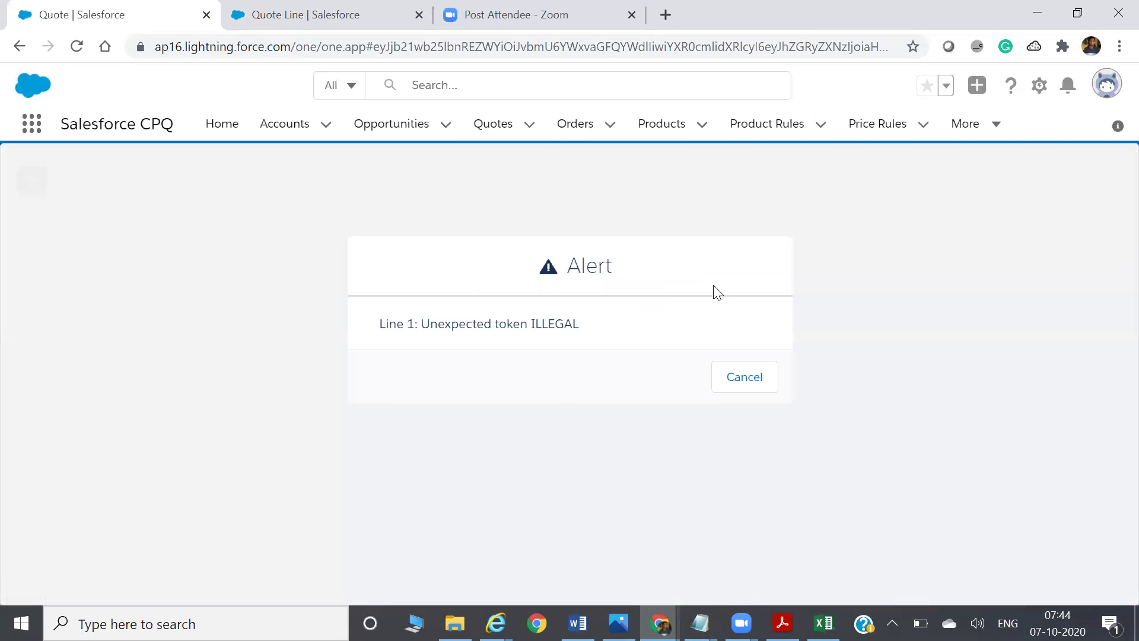
left_click(725, 374)
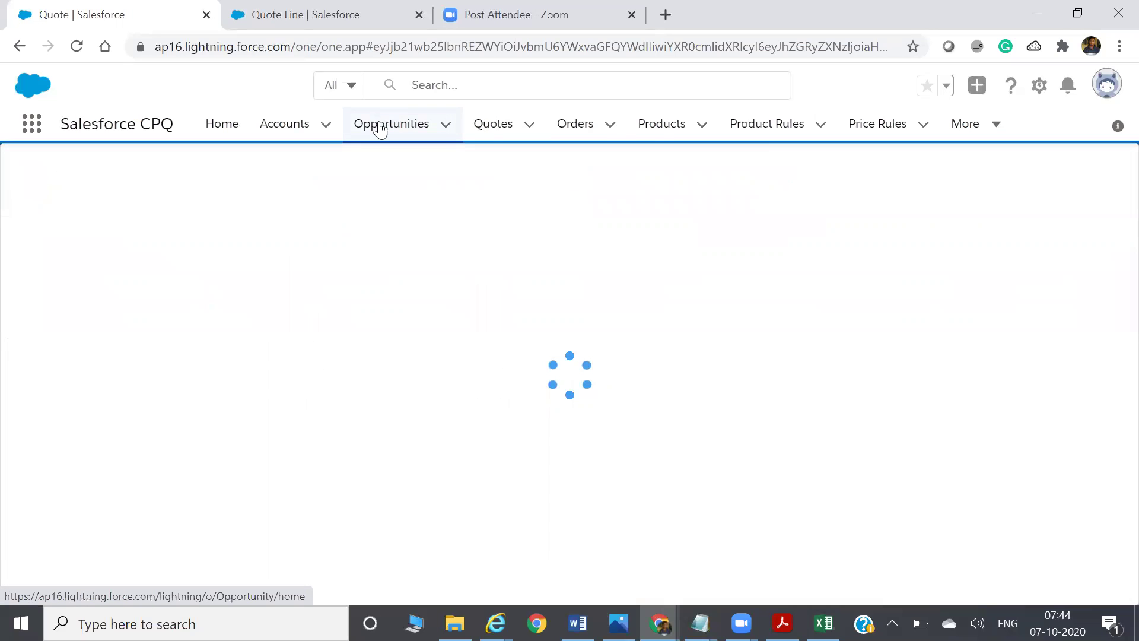
Step: Open the CPU 1.6GHz i5 product record and examine its details and related lists
left_click(668, 130)
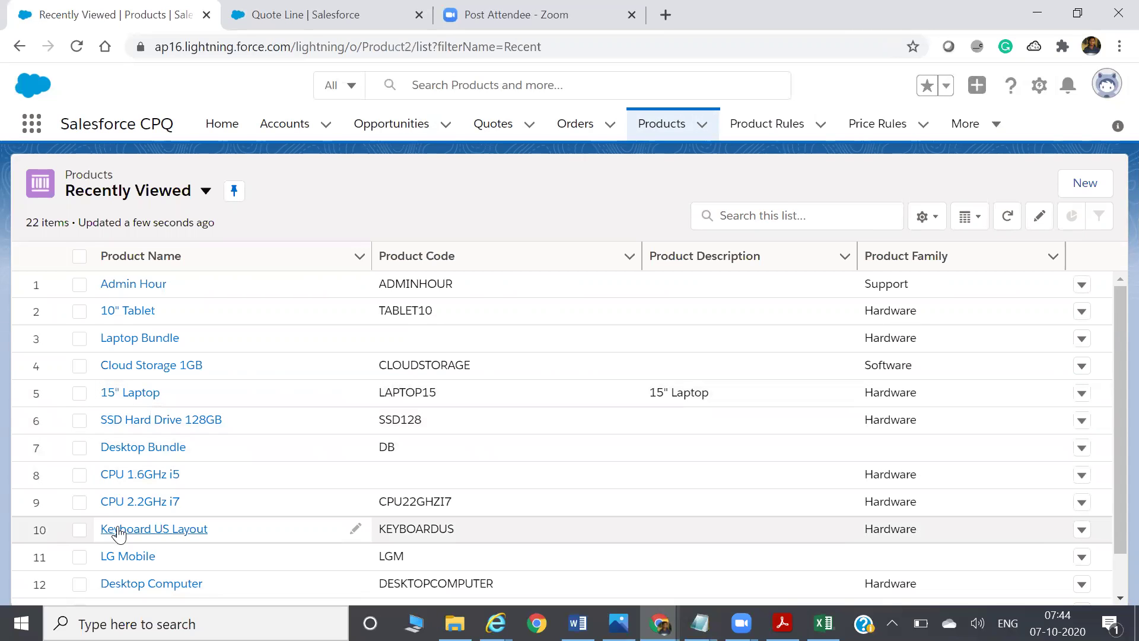
left_click(137, 475)
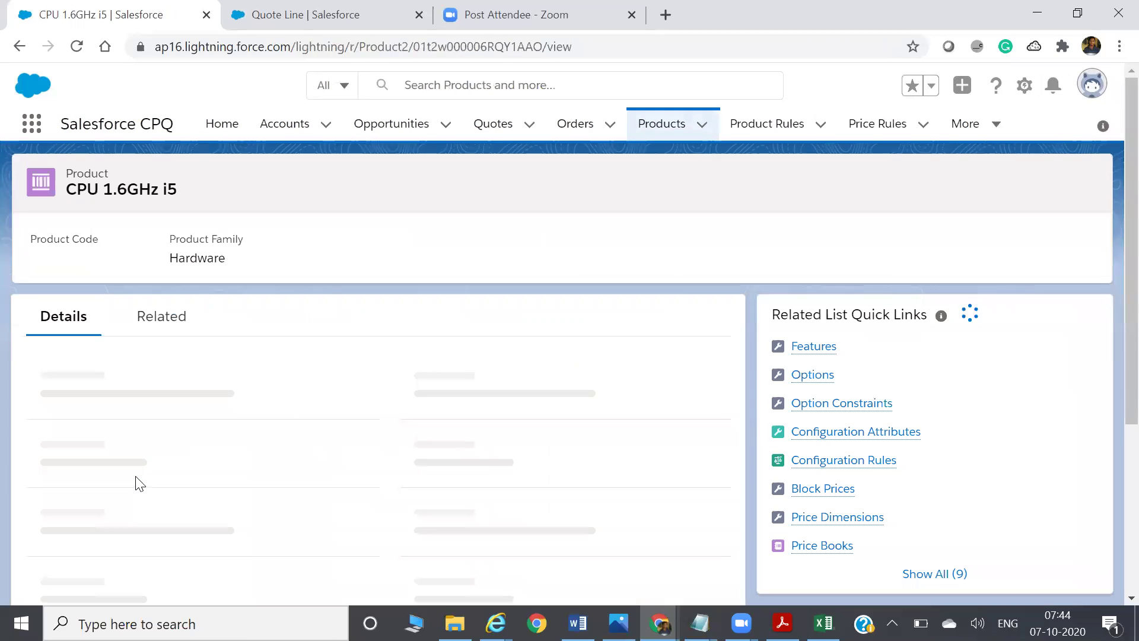
mouse_move(878, 474)
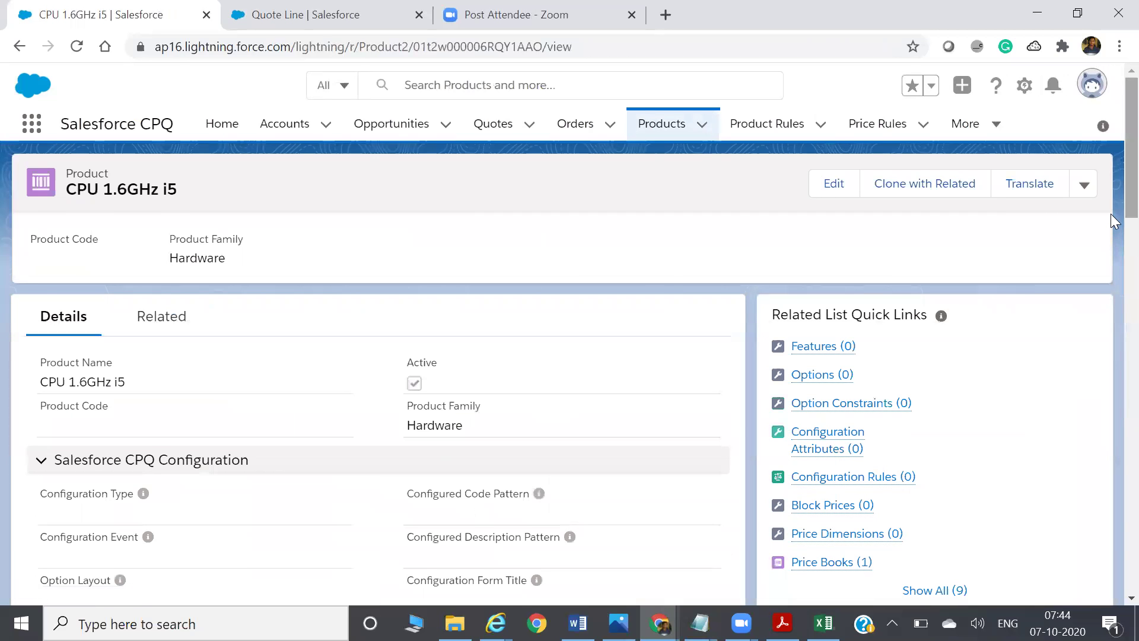
scroll(1111, 225, "down", 1)
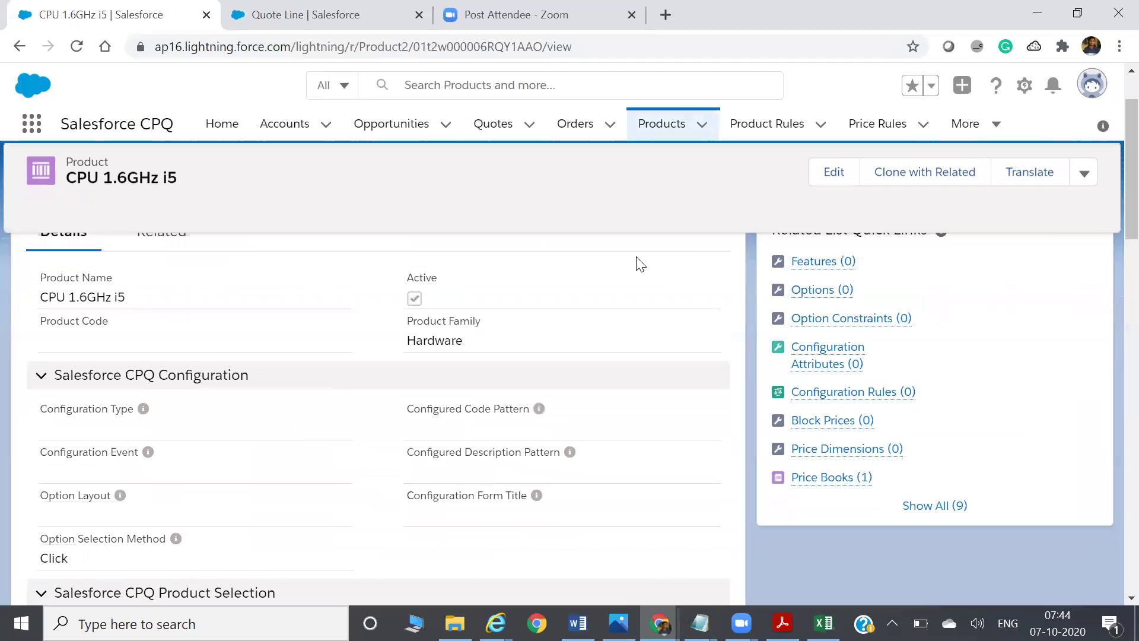
Step: Search the product list for "toner", open the Toner Recycling product and view its block prices
key("alt+Tab")
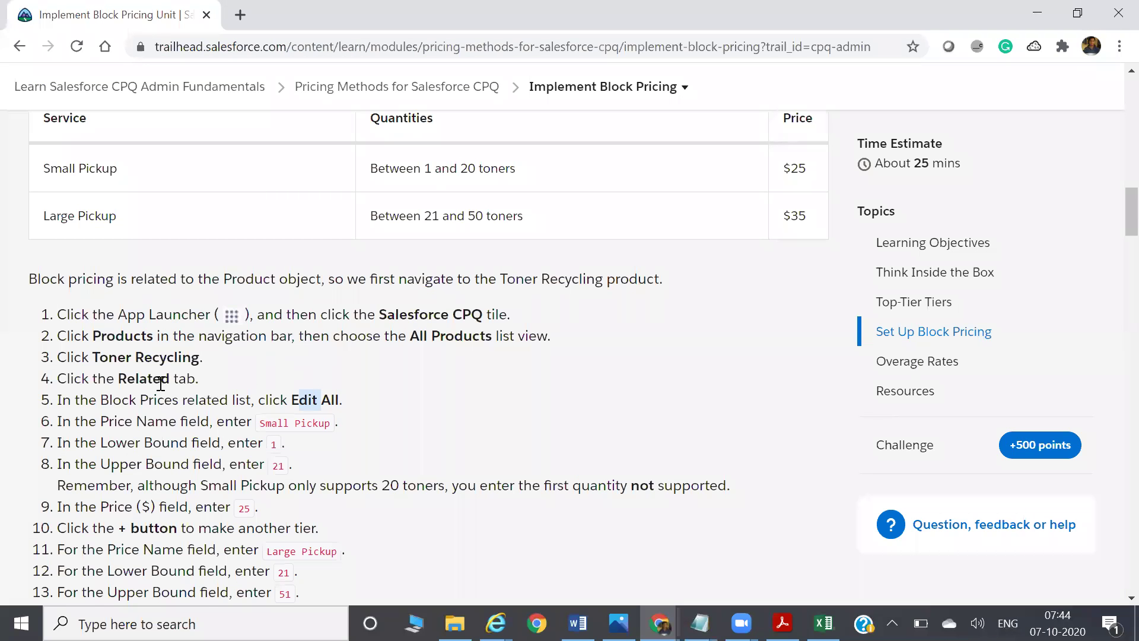
key("alt+Tab")
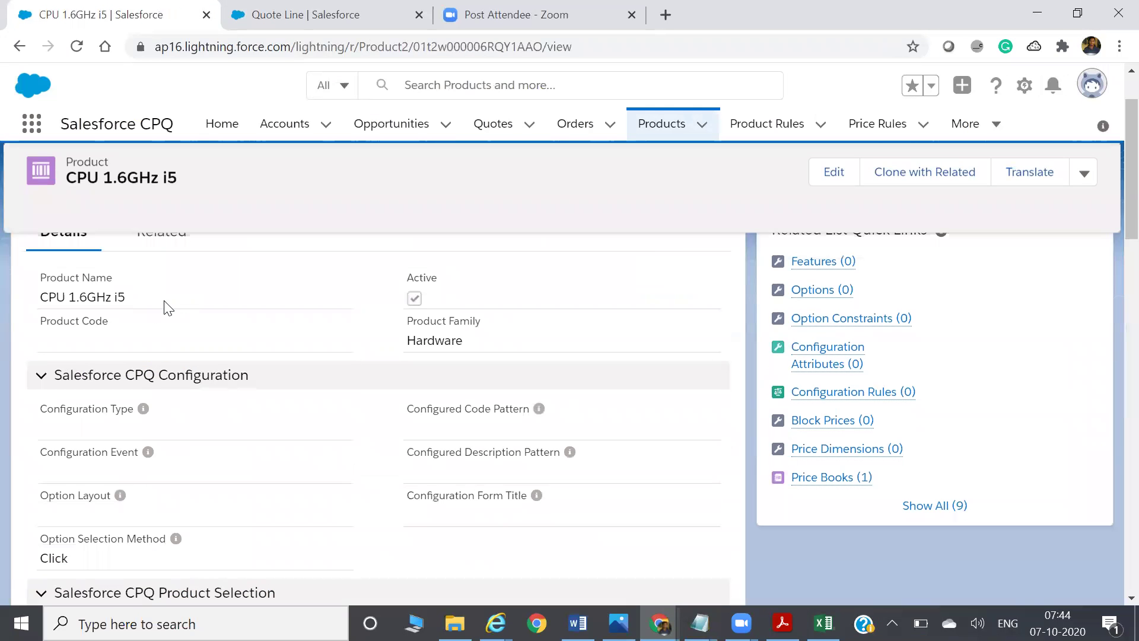
left_click(20, 47)
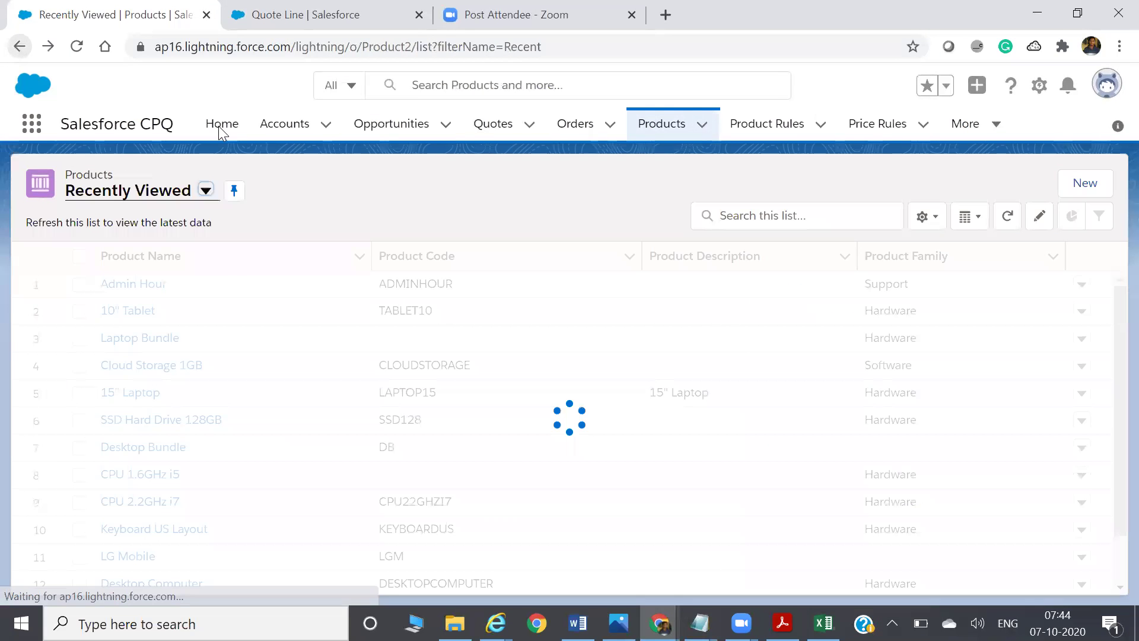
left_click(773, 220)
type("ton")
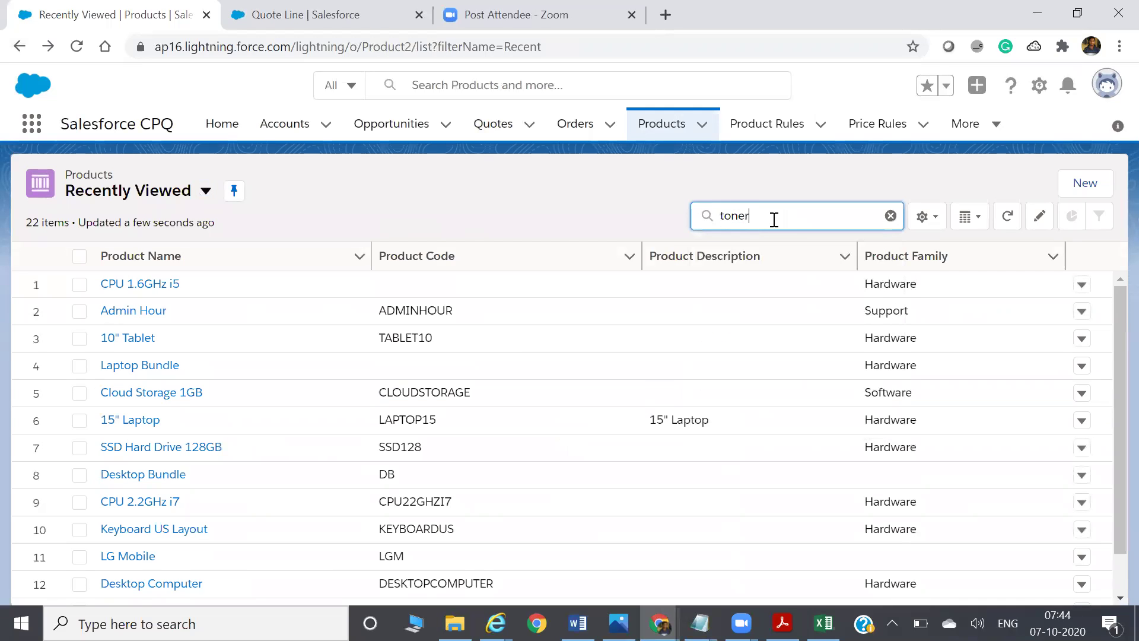
type("er")
key("Return")
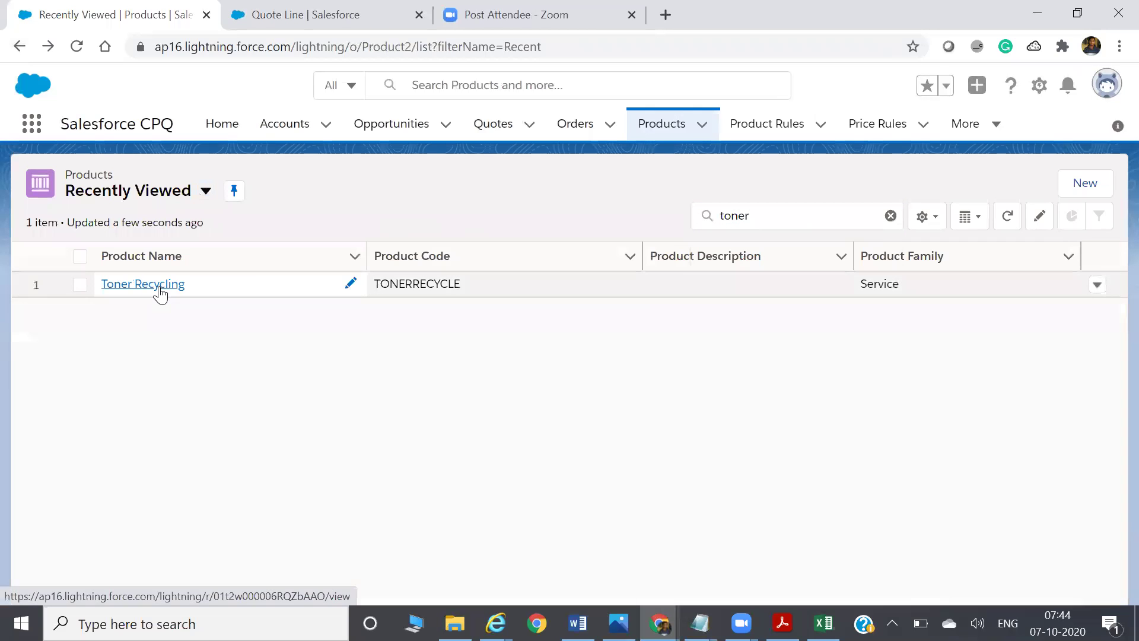
left_click(160, 286)
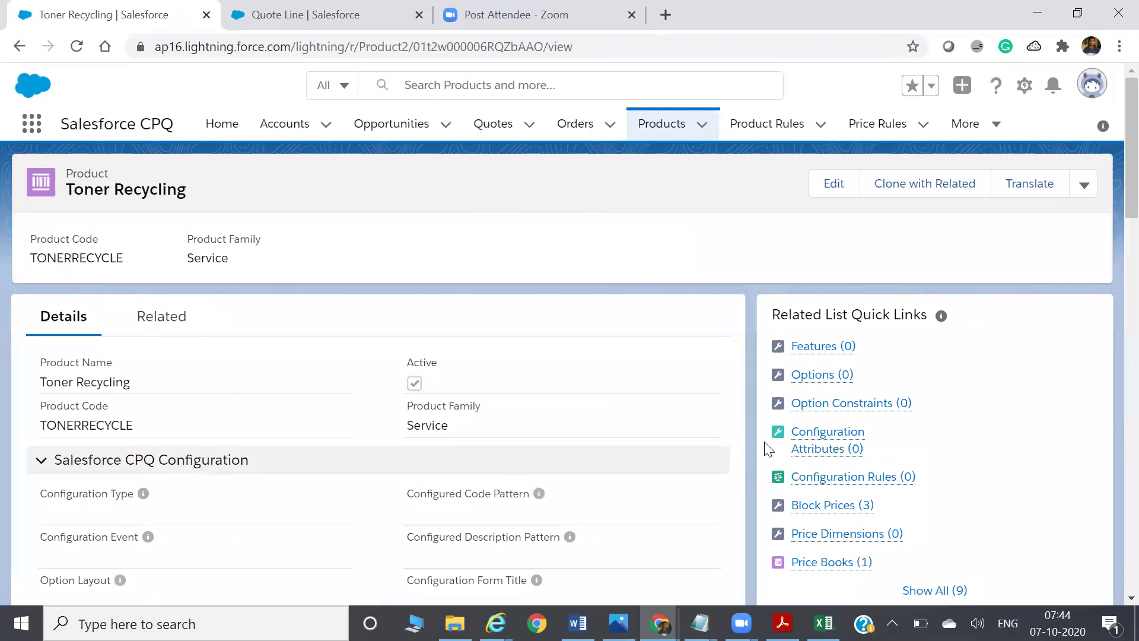
scroll(1068, 249, "down", 2)
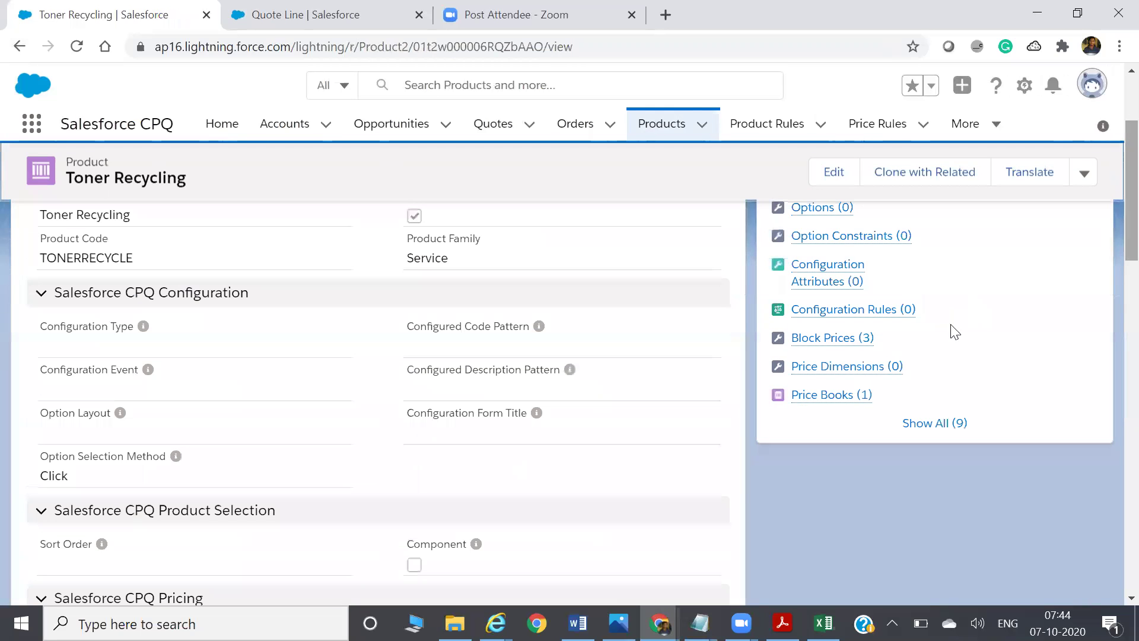
mouse_move(823, 343)
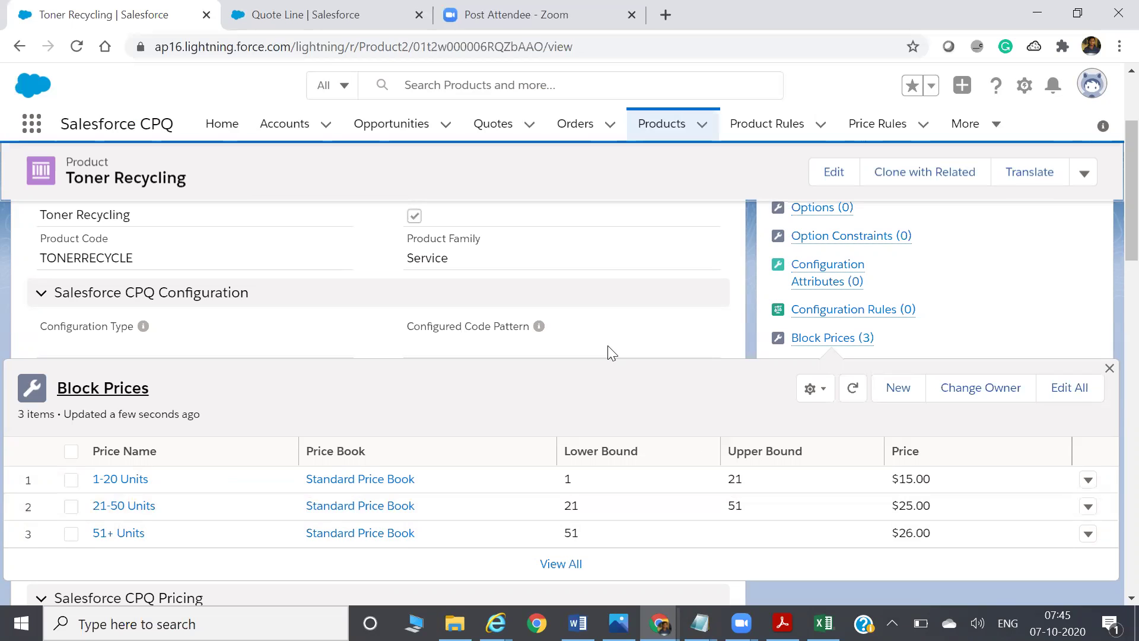
Step: Switch to the Trailhead unit and read the block pricing instructions through adding Toner Recycling to a quote
key("alt+Tab")
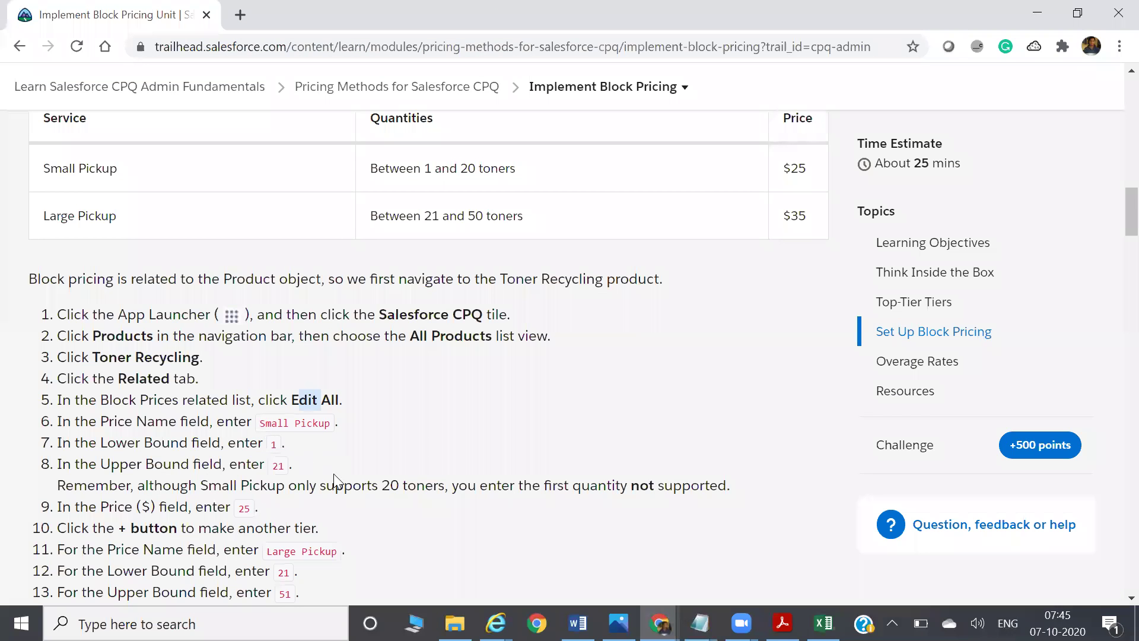
scroll(1114, 252, "down", 4)
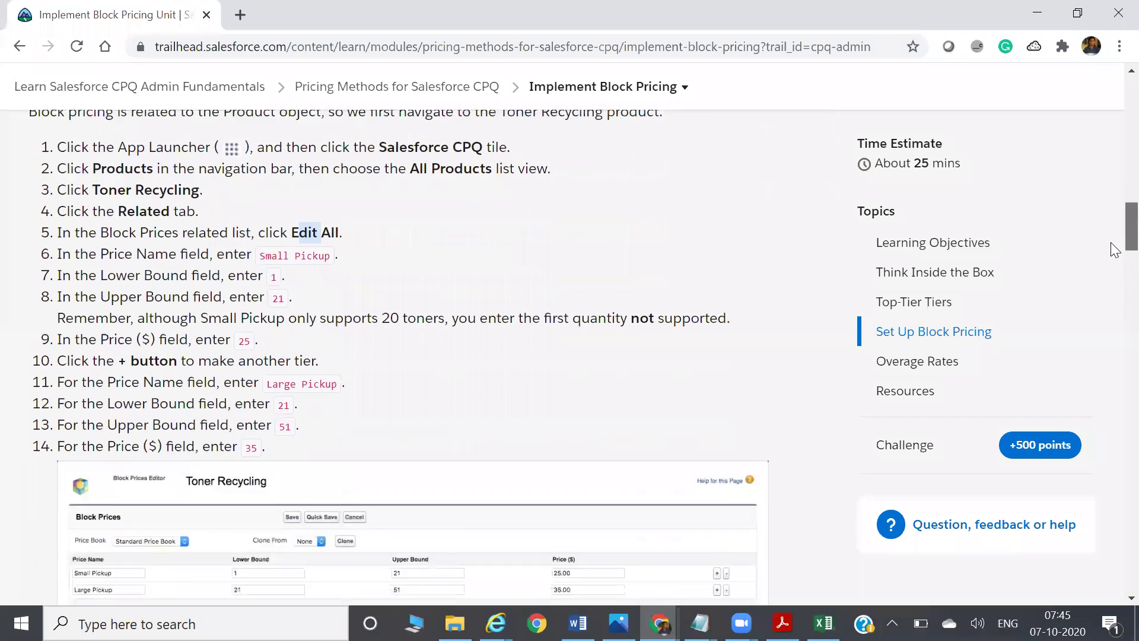
scroll(1114, 254, "down", 4)
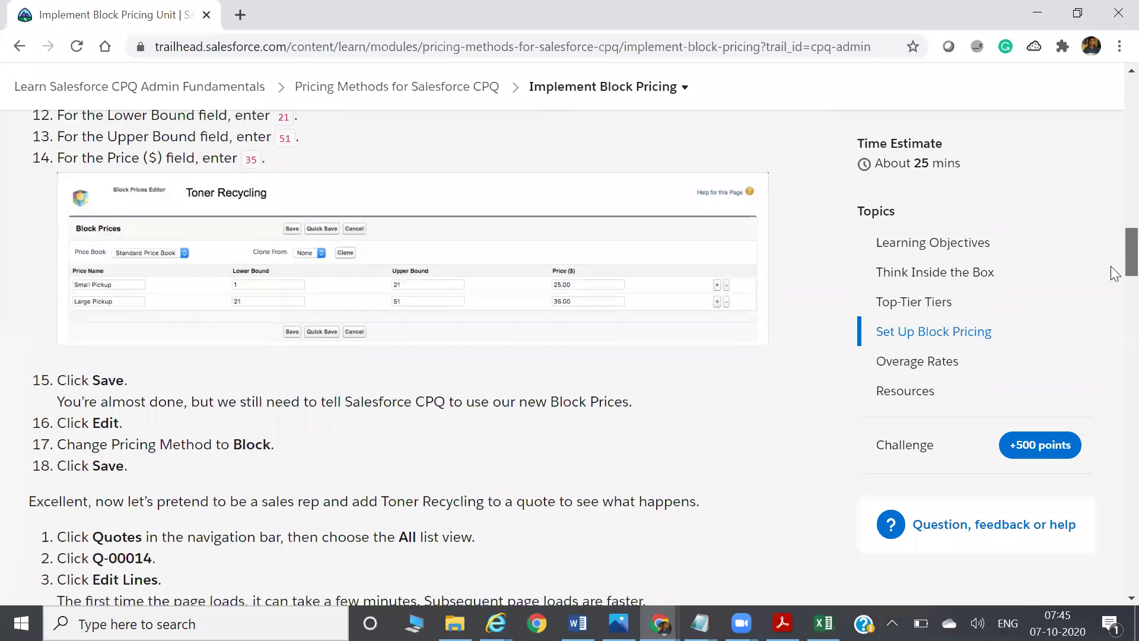
scroll(1115, 279, "down", 3)
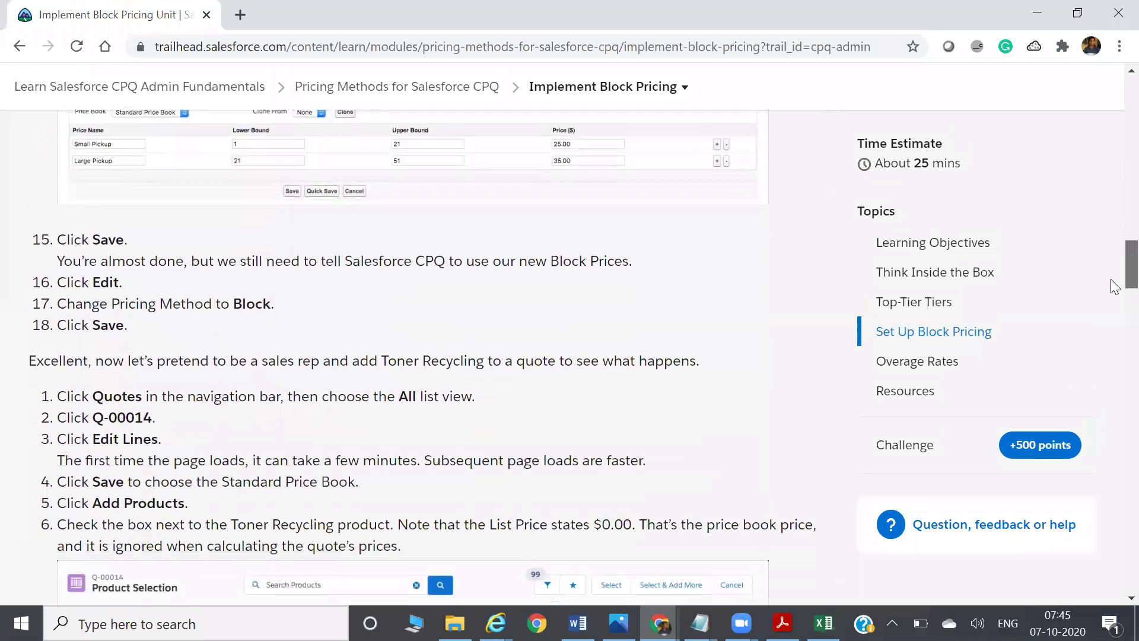
scroll(1113, 292, "down", 1)
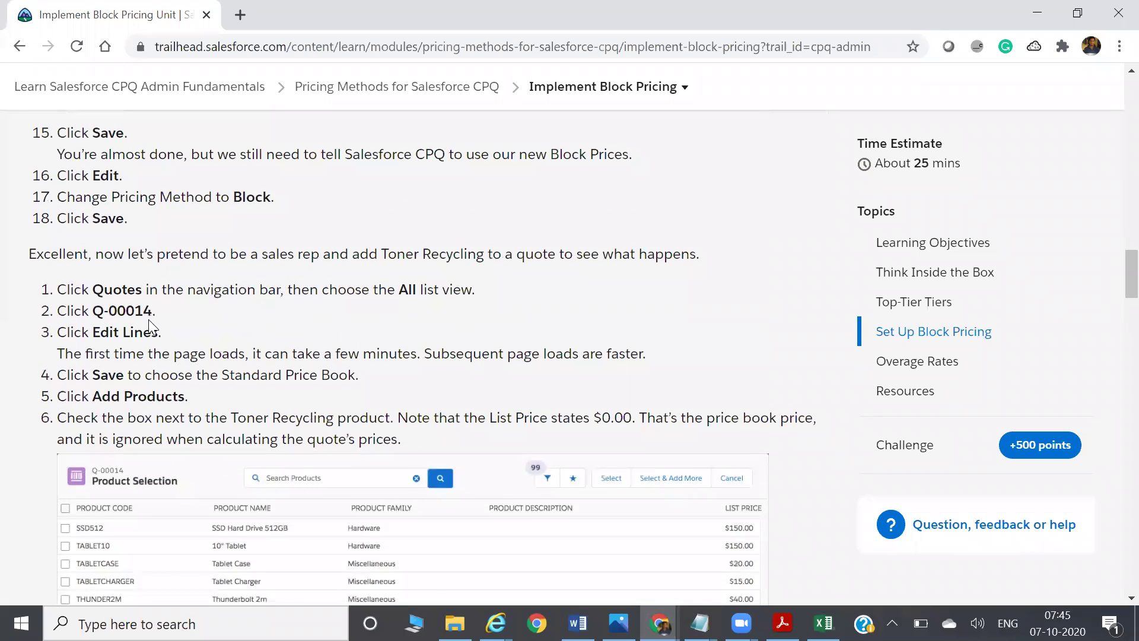
Step: Return to the Toner Recycling product in Salesforce and examine its Pricing Method in the Salesforce CPQ Pricing section
key("alt+Tab")
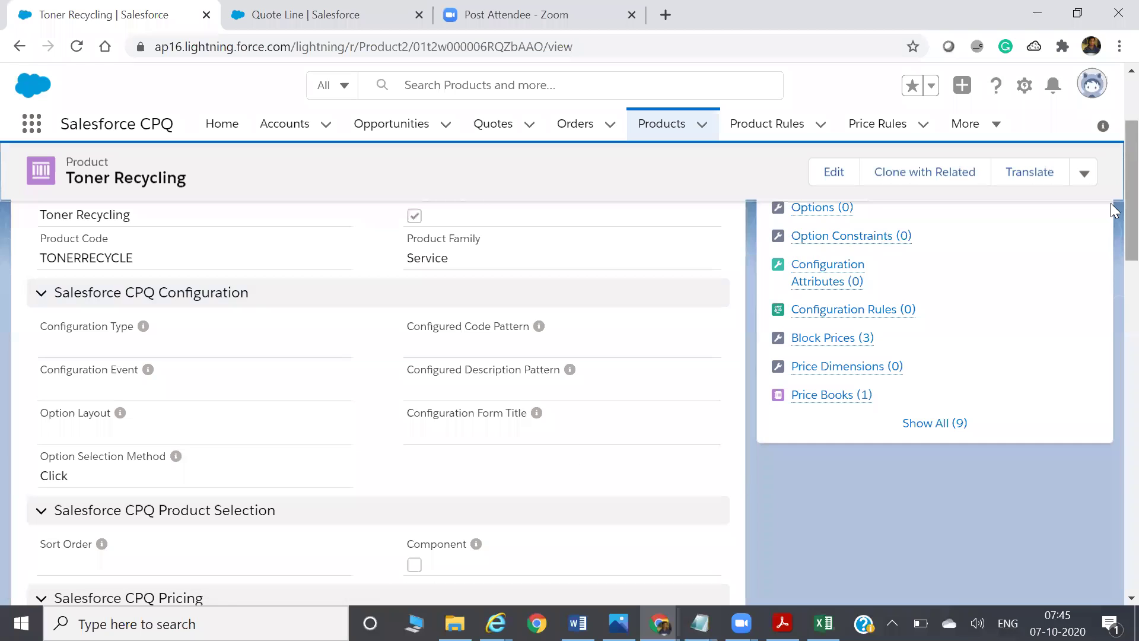
scroll(1114, 202, "up", 2)
scroll(1111, 162, "down", 6)
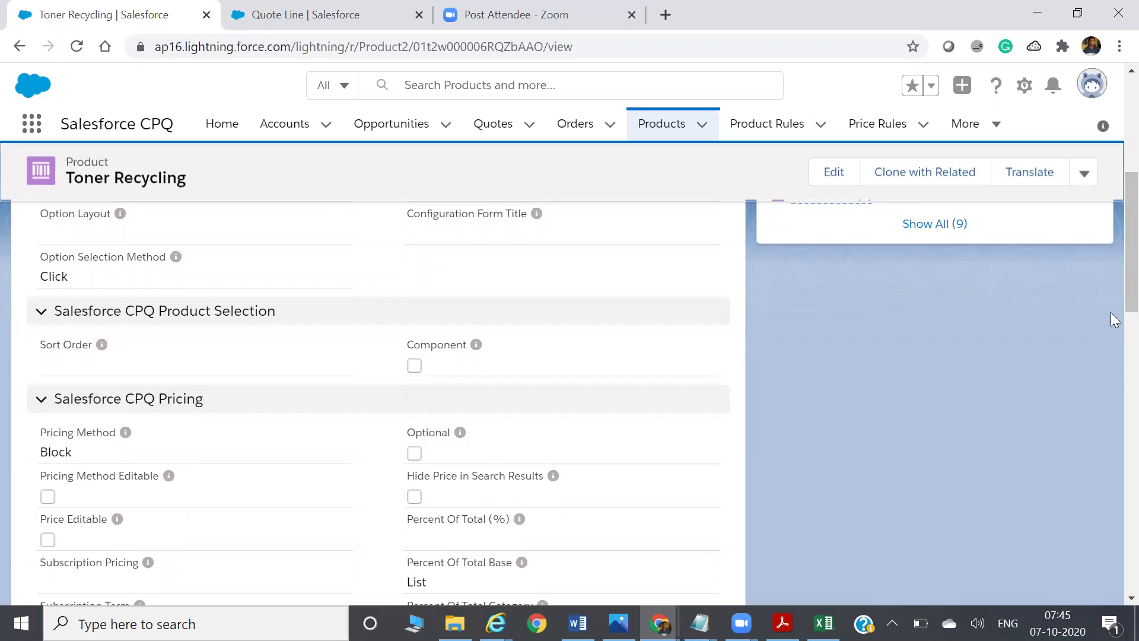
scroll(1114, 318, "down", 5)
scroll(1114, 277, "up", 10)
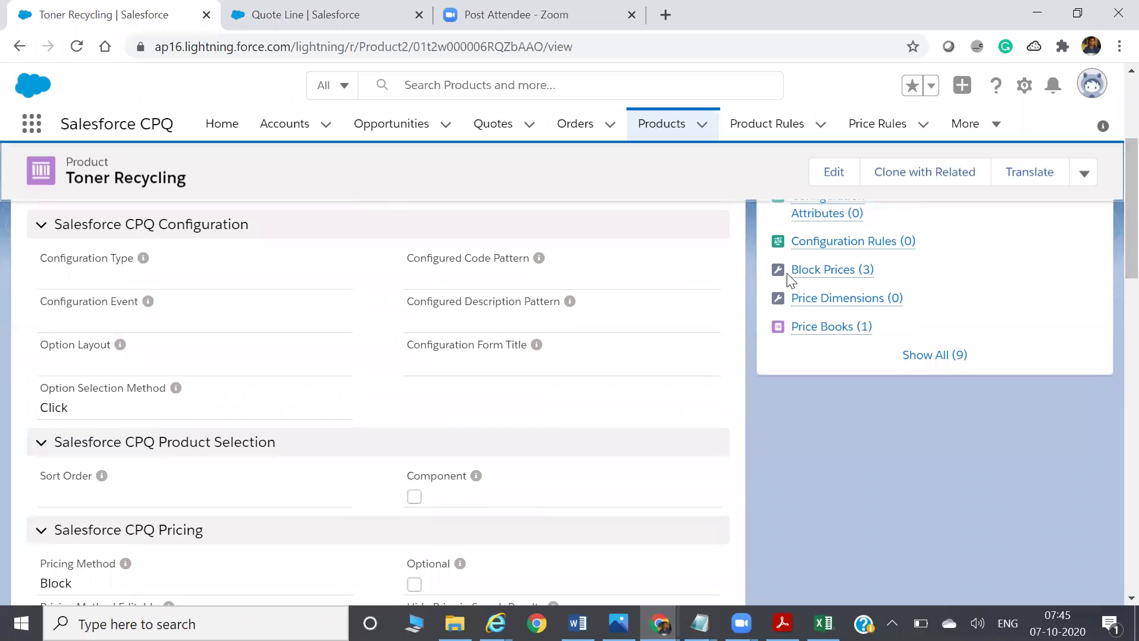
scroll(1113, 216, "down", 2)
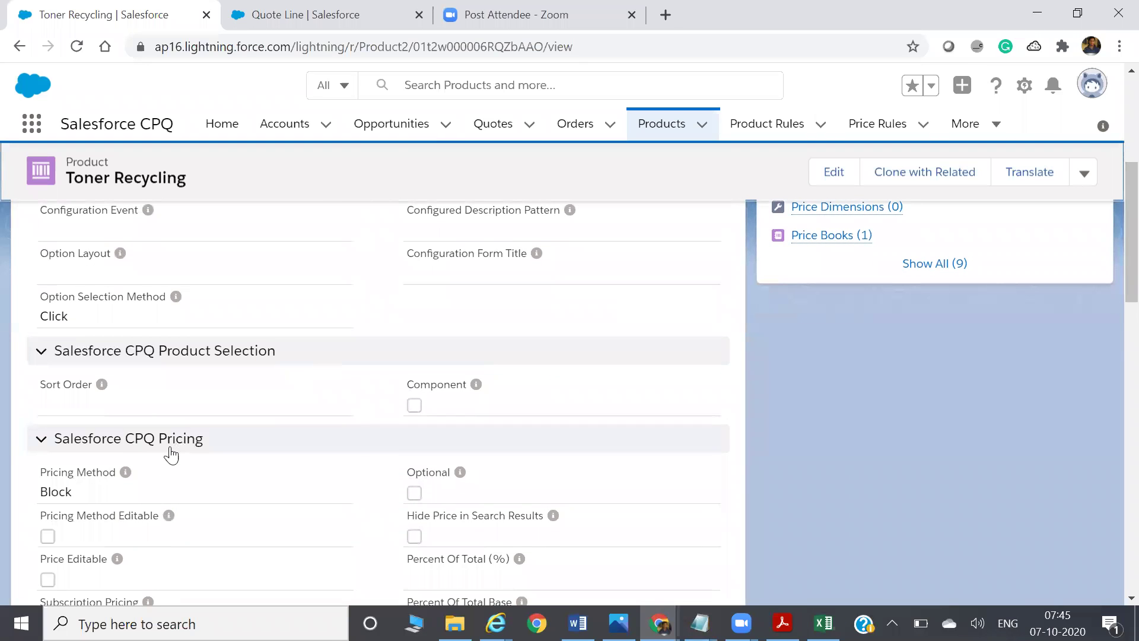
mouse_move(119, 479)
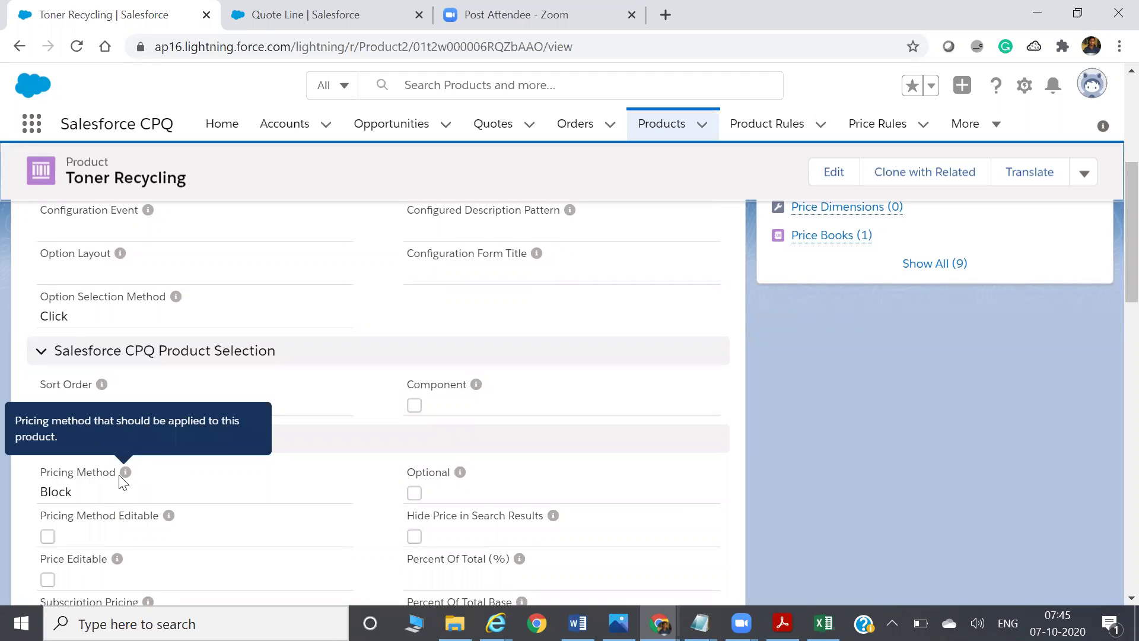
Step: Edit the Toner Recycling product, review the Pricing Method options, and save it with Block selected
left_click(832, 186)
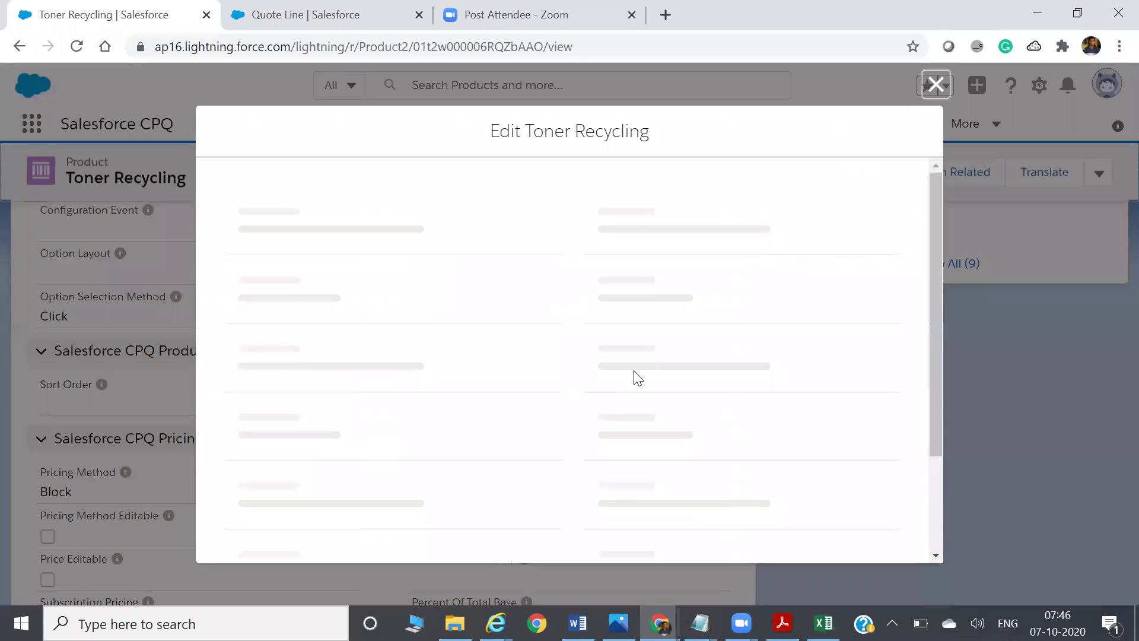
left_click_drag(939, 208, 945, 303)
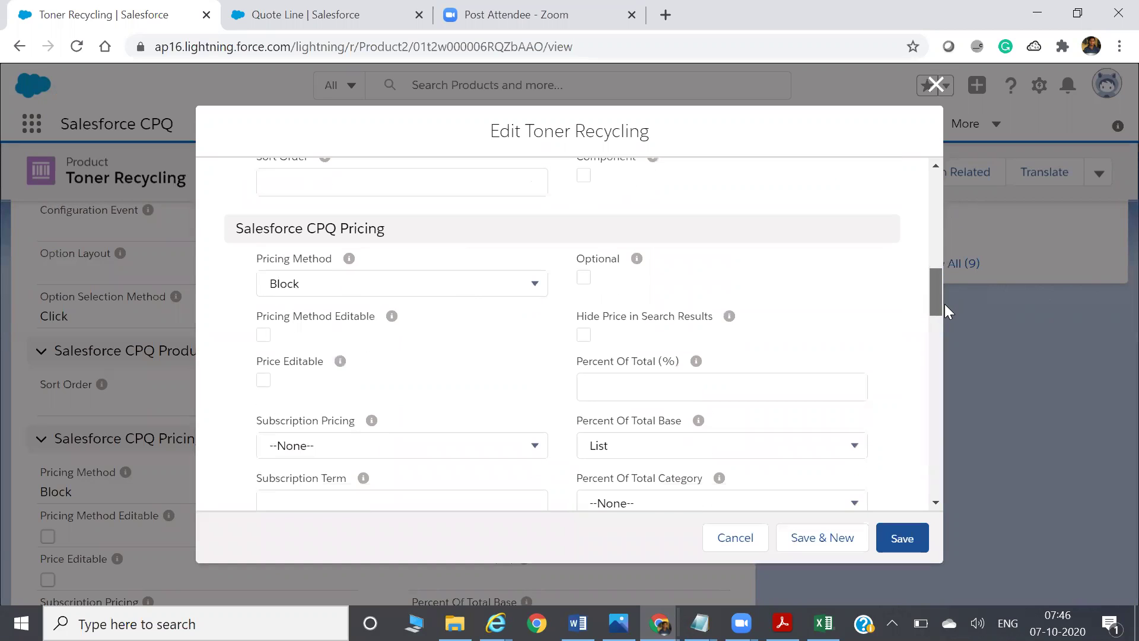
left_click(491, 278)
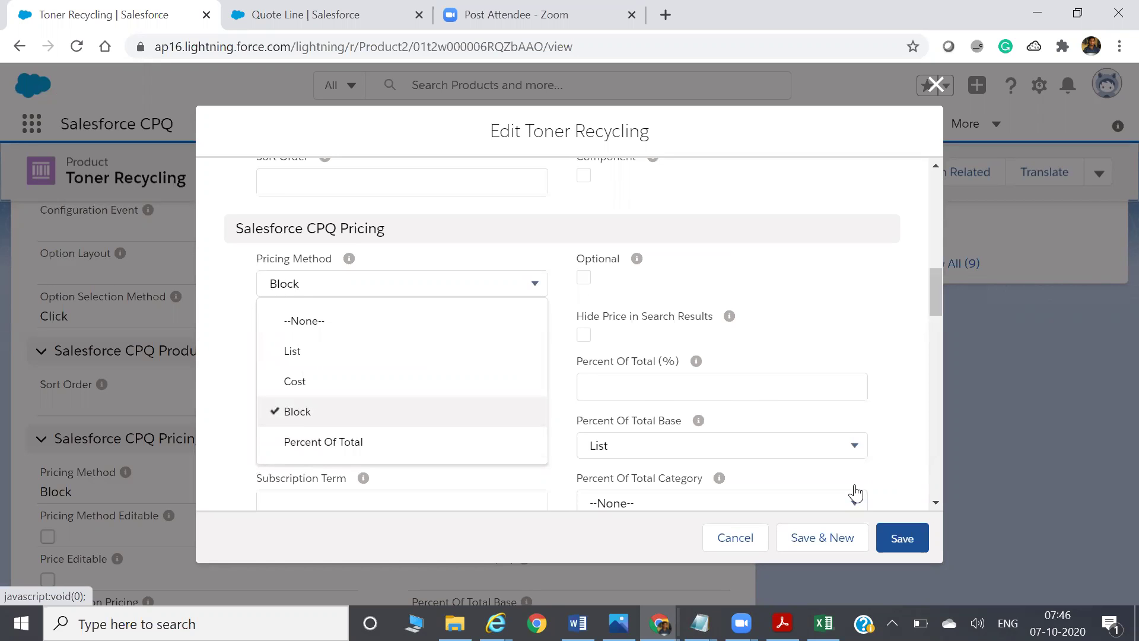
key("ctrl+s")
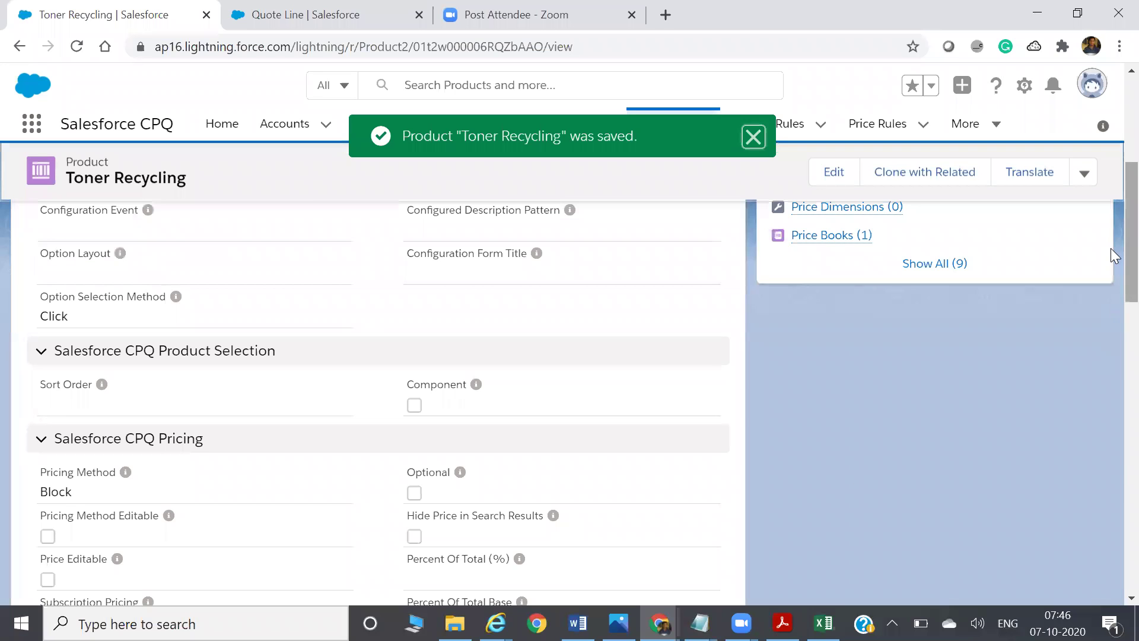
scroll(1111, 247, "up", 3)
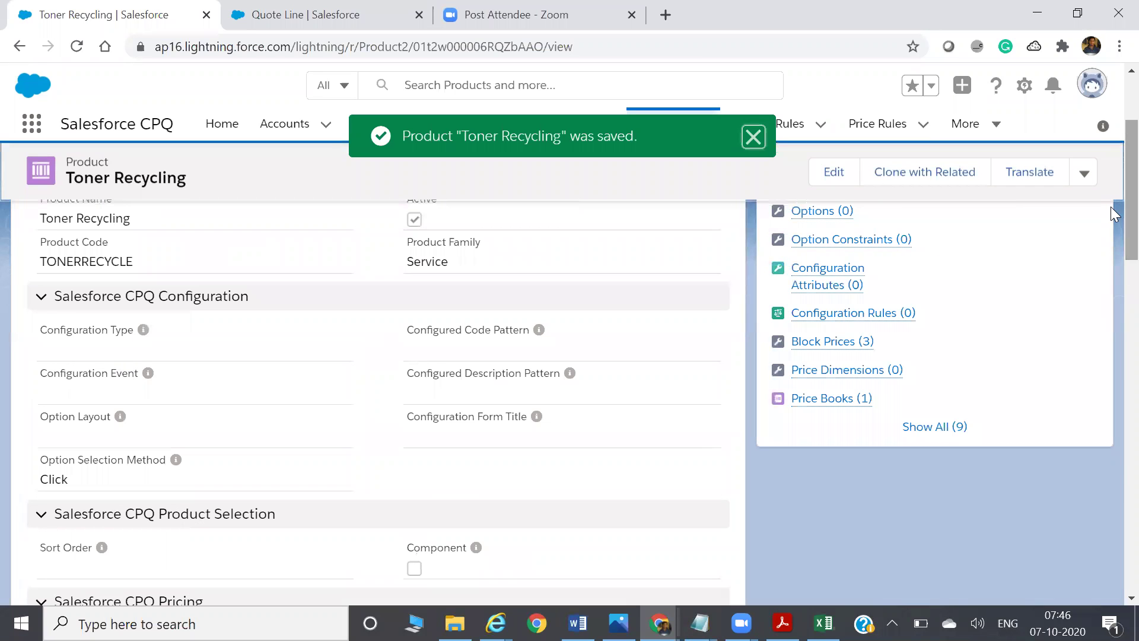
left_click(753, 137)
Step: Open quote Q-00014 from the All quotes list view and start editing its lines with the Standard Price Book
left_click(495, 132)
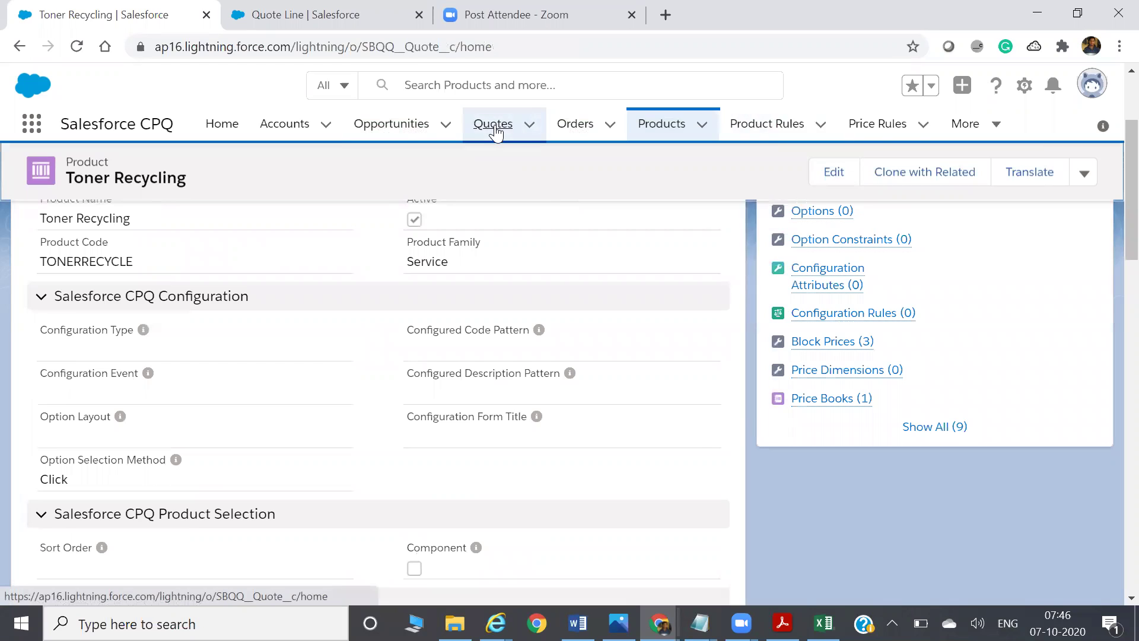
key("alt+Tab")
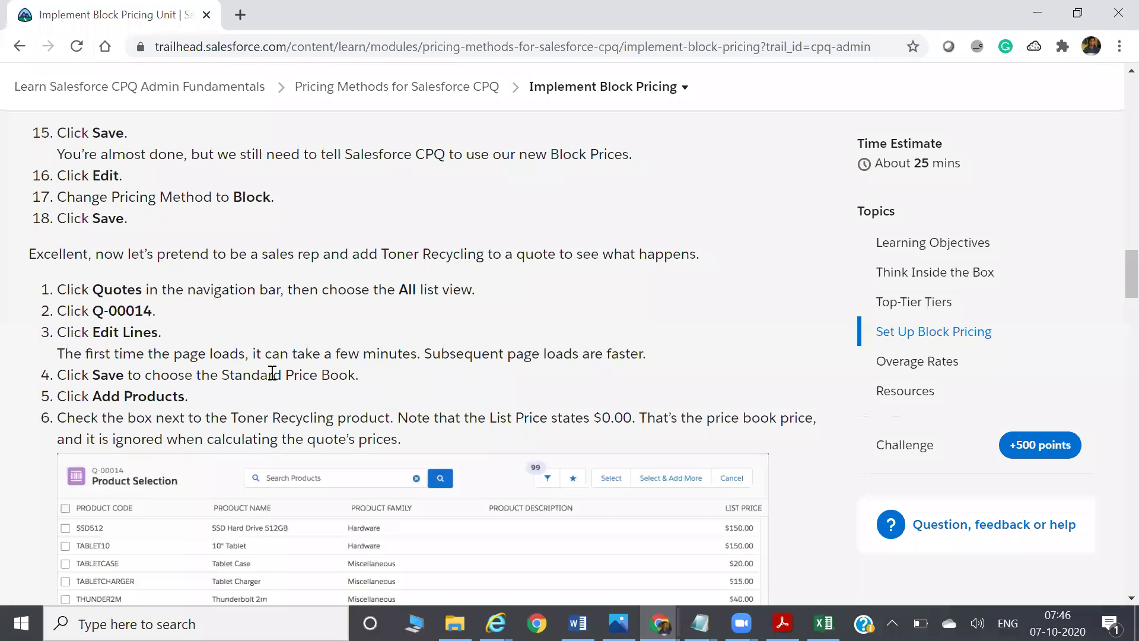
key("alt+Tab")
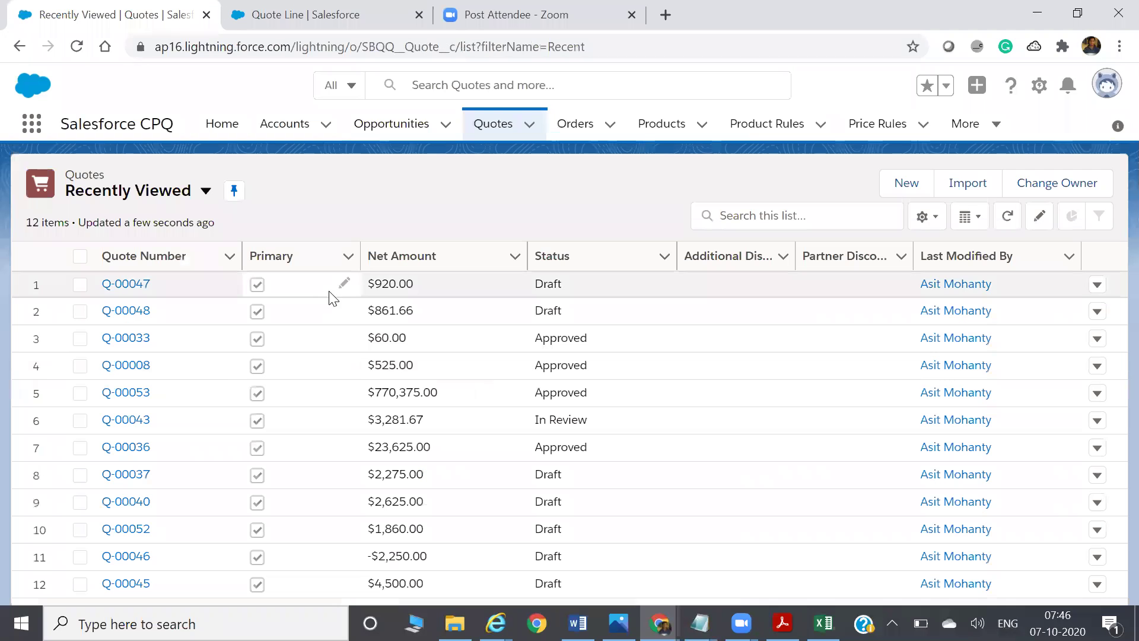
left_click(206, 191)
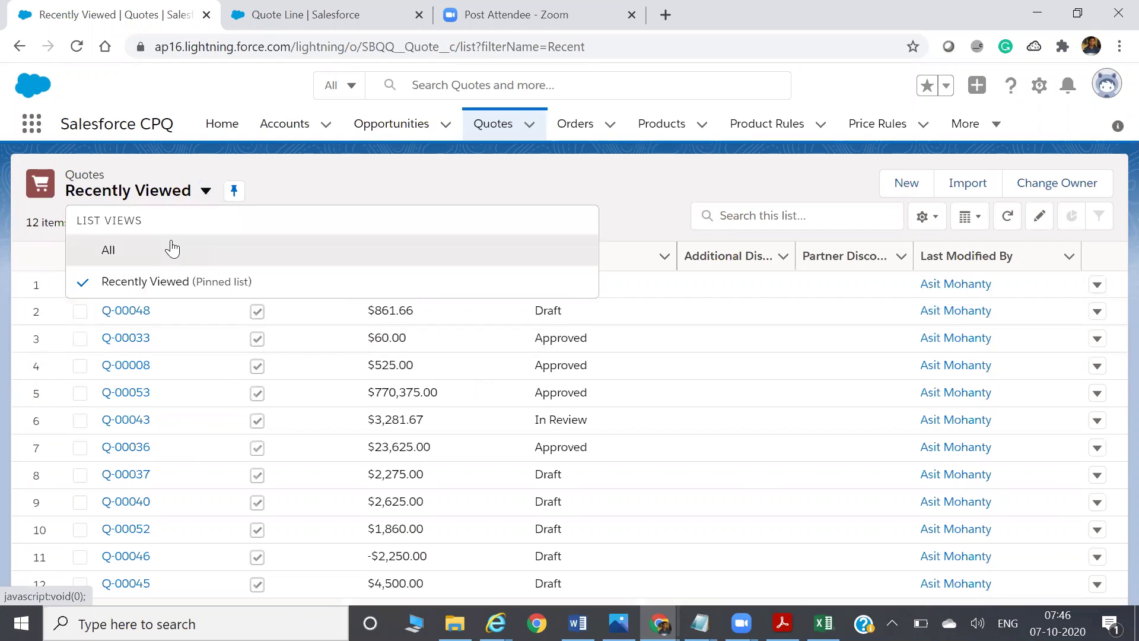
left_click(172, 248)
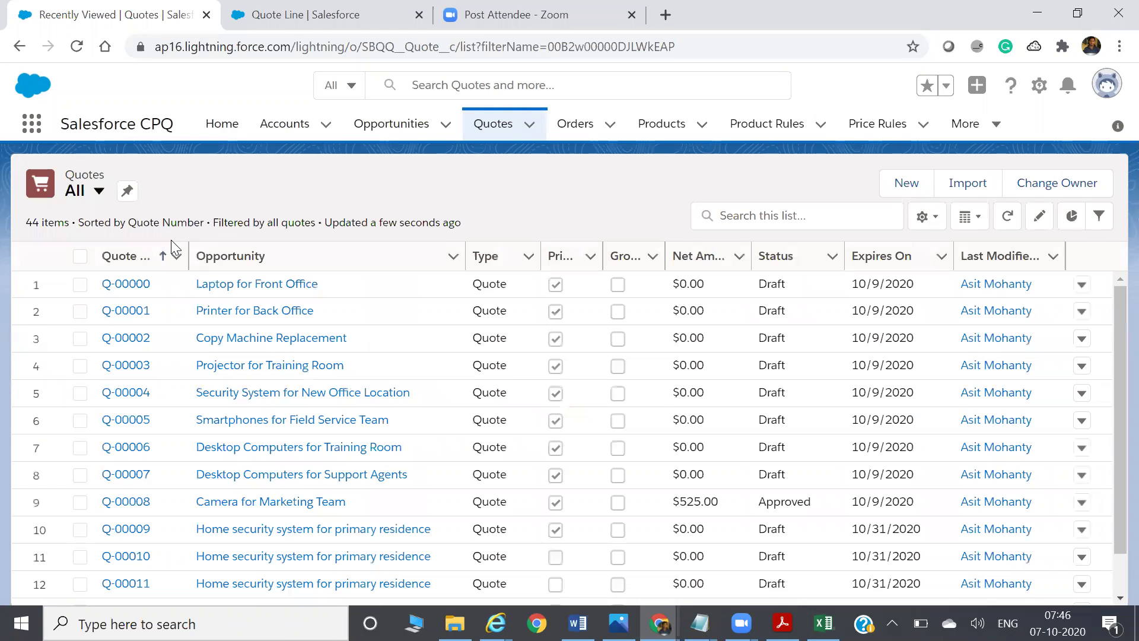
left_click_drag(1111, 315, 1111, 354)
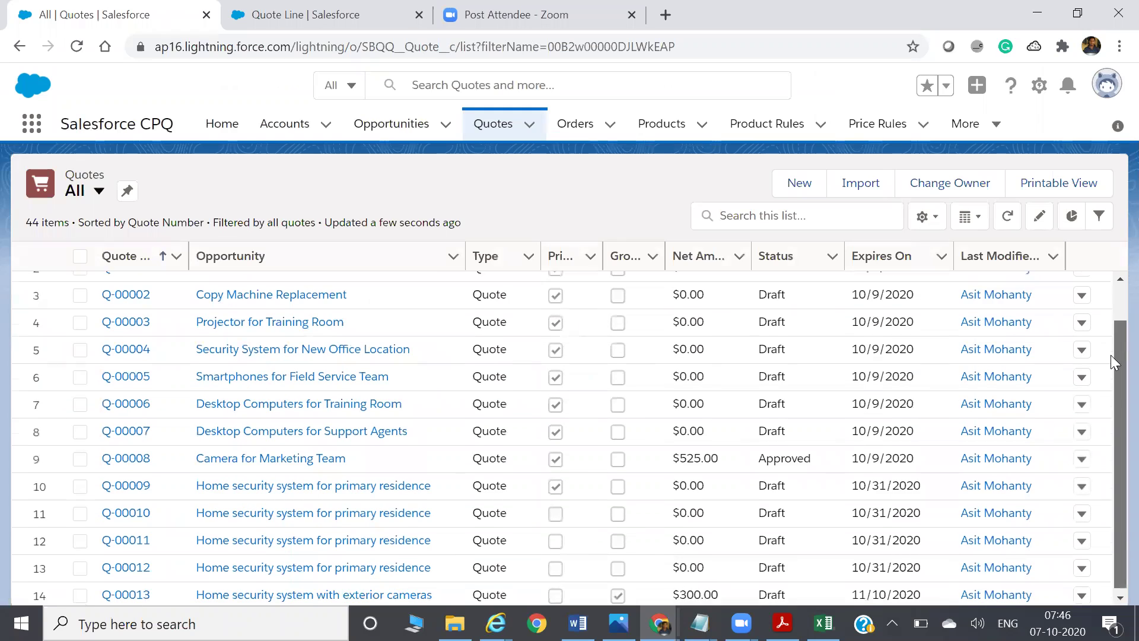
scroll(1009, 422, "down", 2)
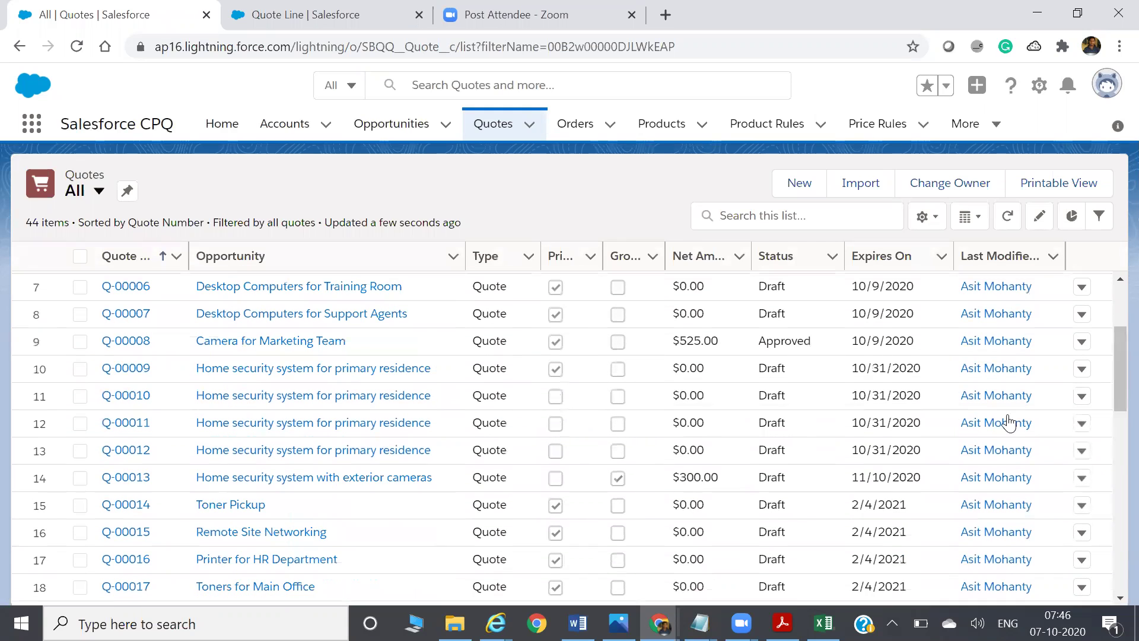
left_click(140, 506)
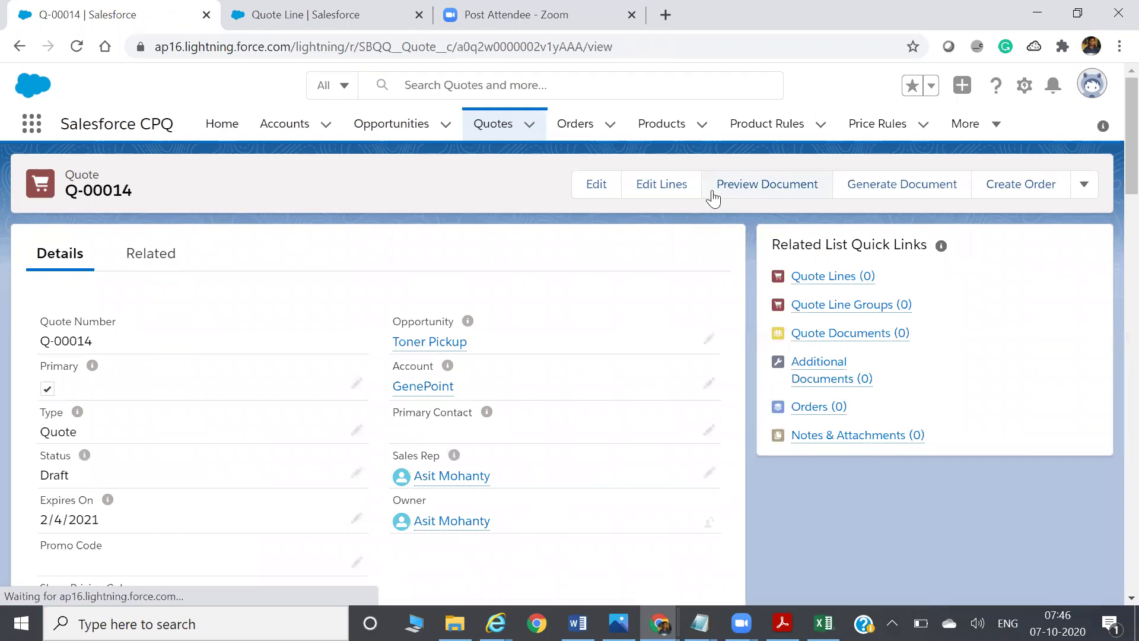
left_click(671, 189)
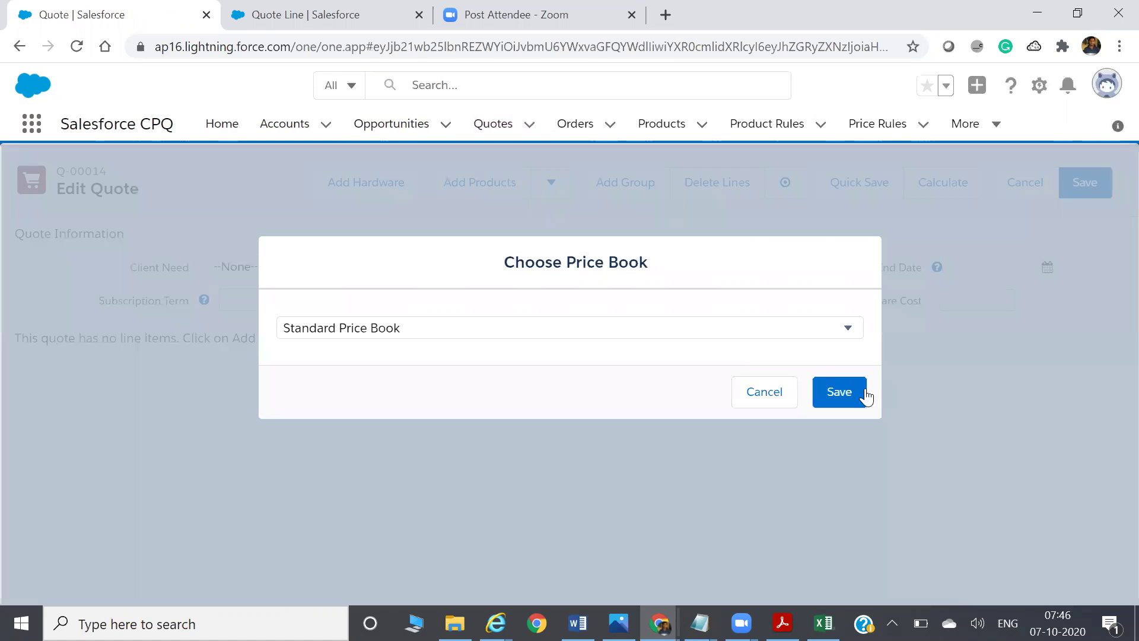
left_click(838, 392)
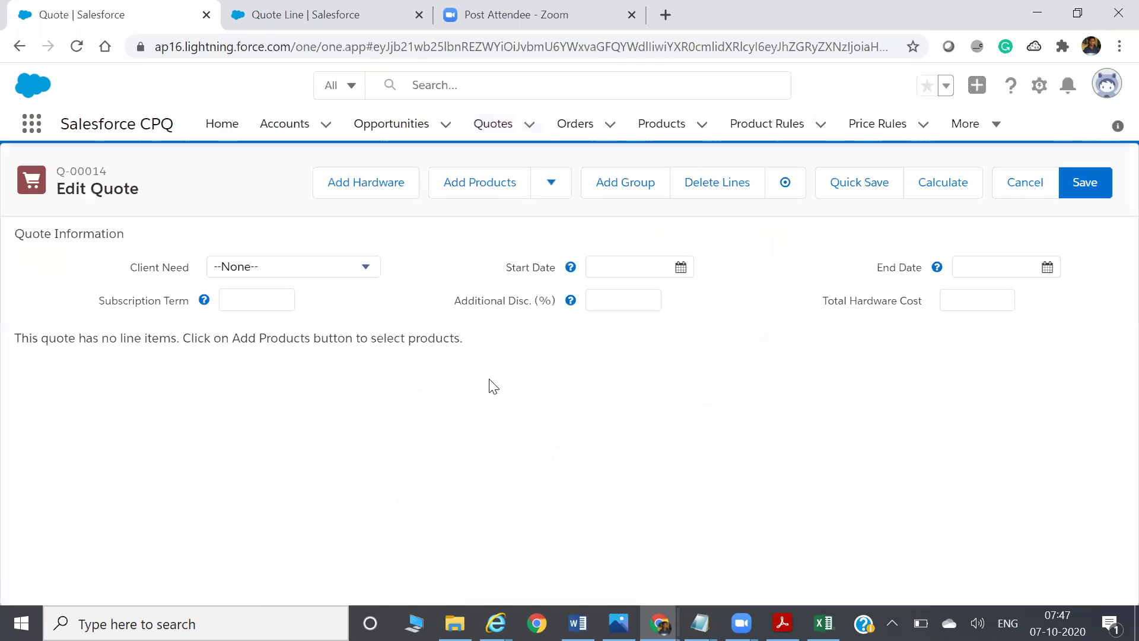
Step: Search the product selection for "toner" and add Toner Recycling to quote Q-00014
left_click(475, 189)
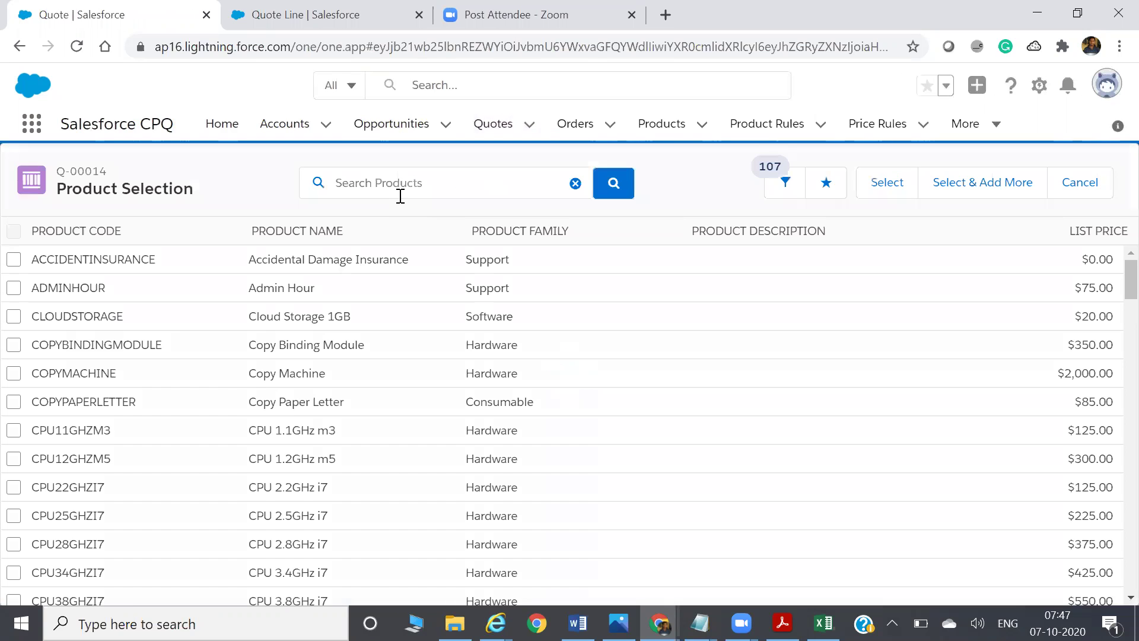
left_click(402, 188)
type("toner")
key("Return")
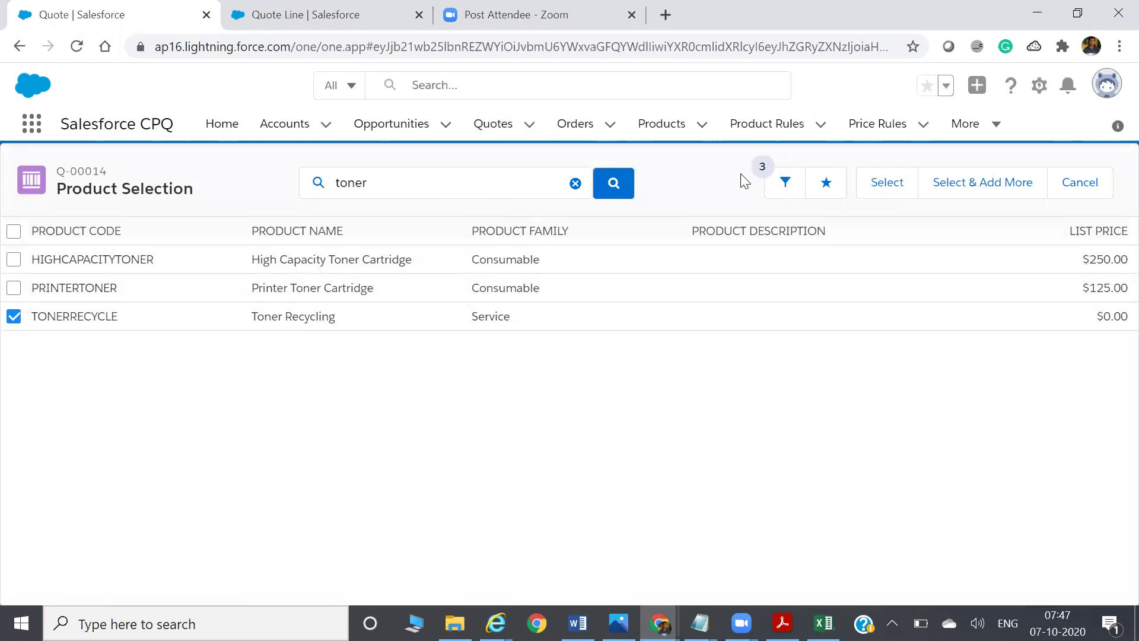
left_click(881, 183)
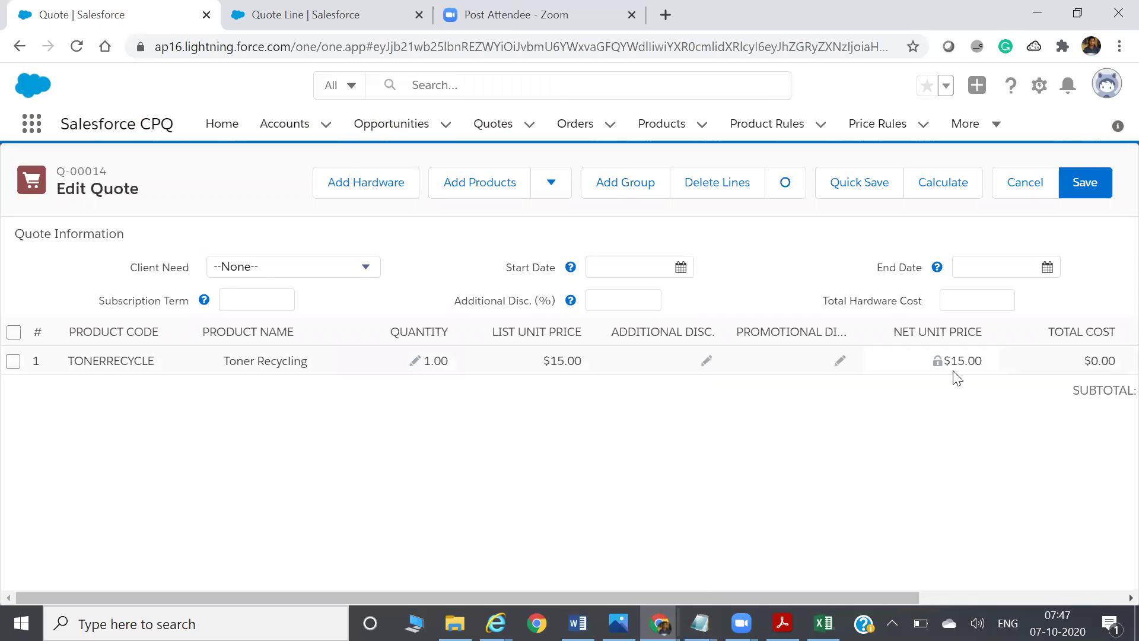
Step: Set the Toner Recycling line's quantity to 19 and calculate the quote to test the block price
scroll(313, 595, "right", 4)
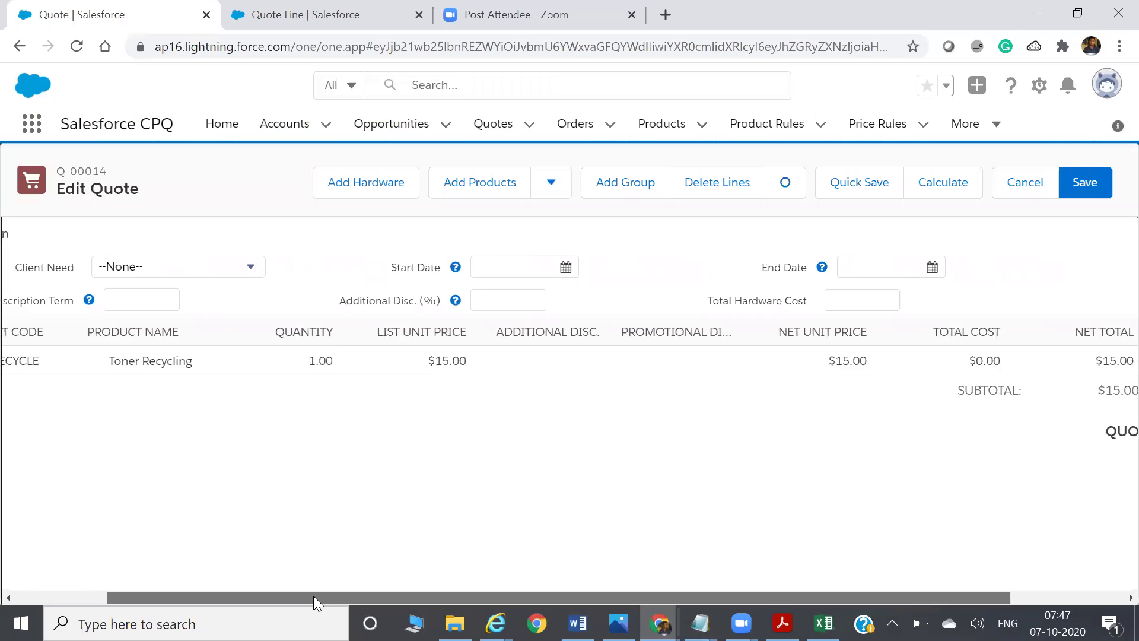
scroll(193, 603, "left", 4)
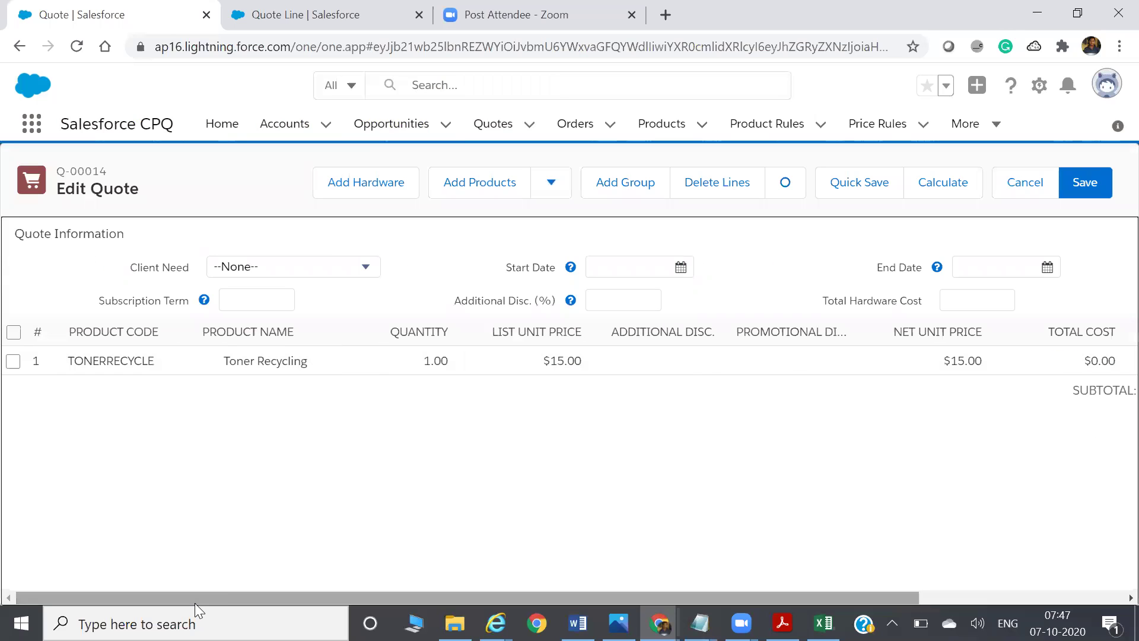
left_click(420, 369)
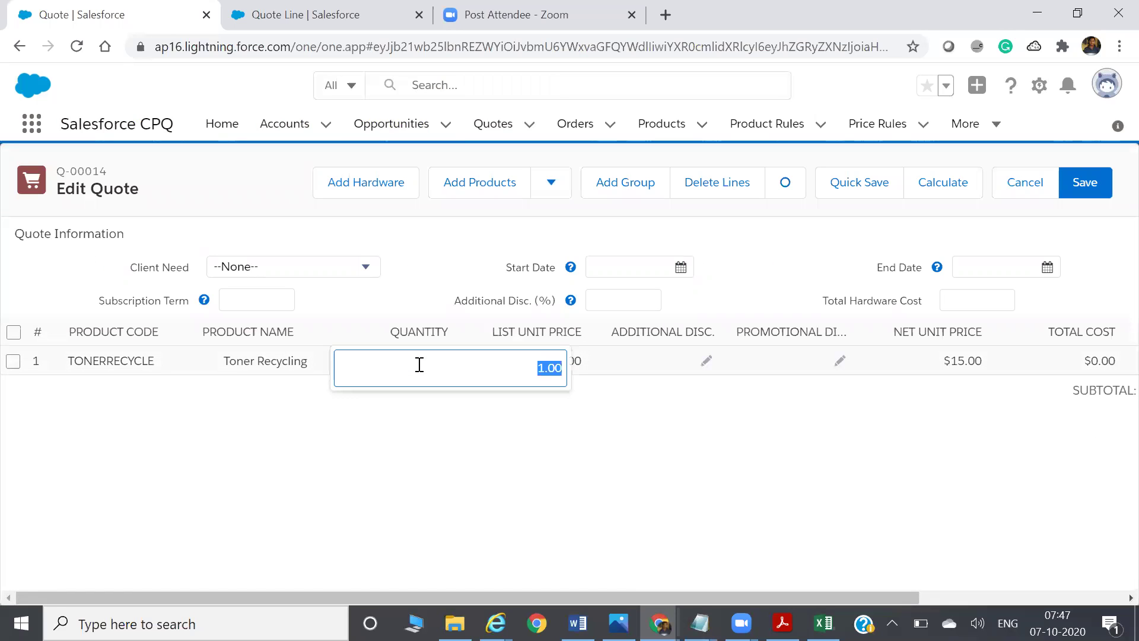
type("19")
left_click(418, 458)
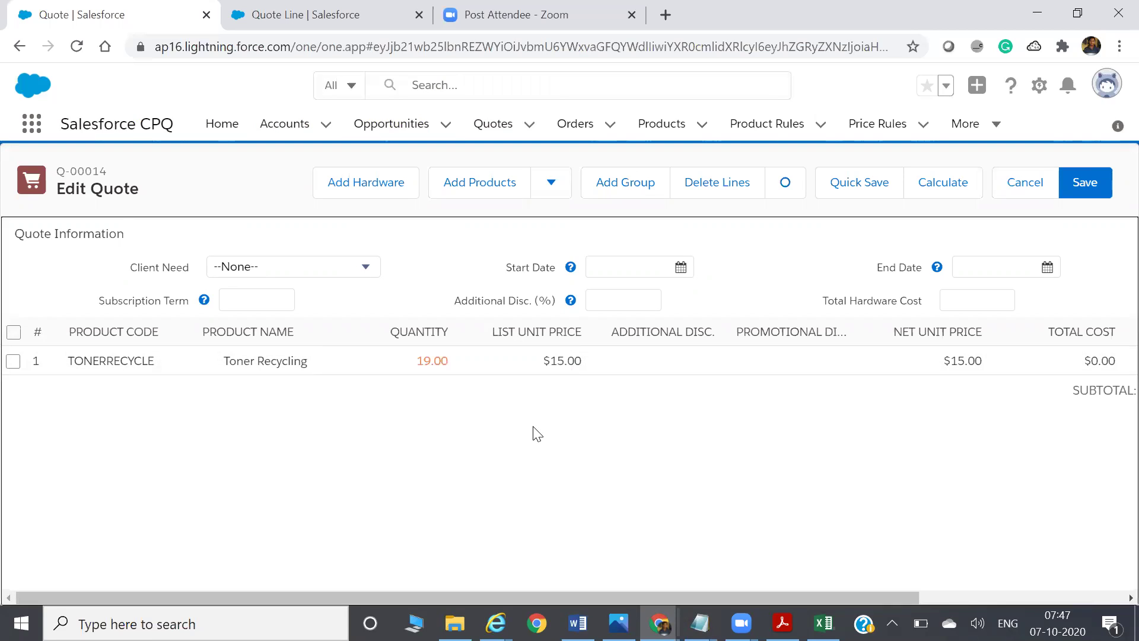
left_click(950, 201)
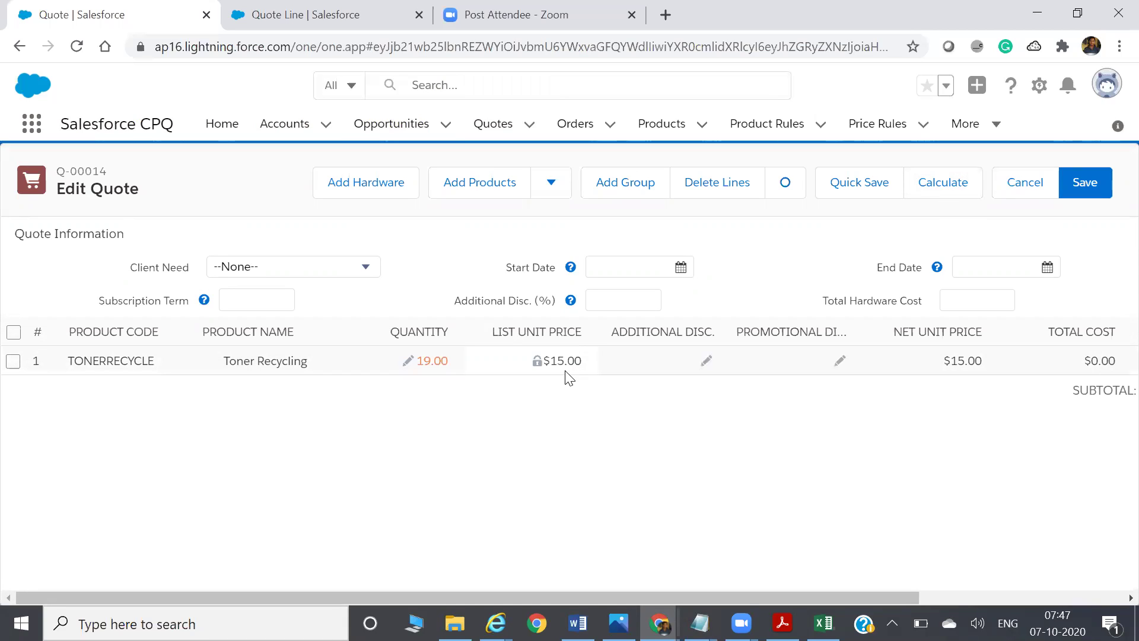
Step: Recalculate the quote with the Toner Recycling quantity set to 20 and again with it set to 21
left_click(413, 362)
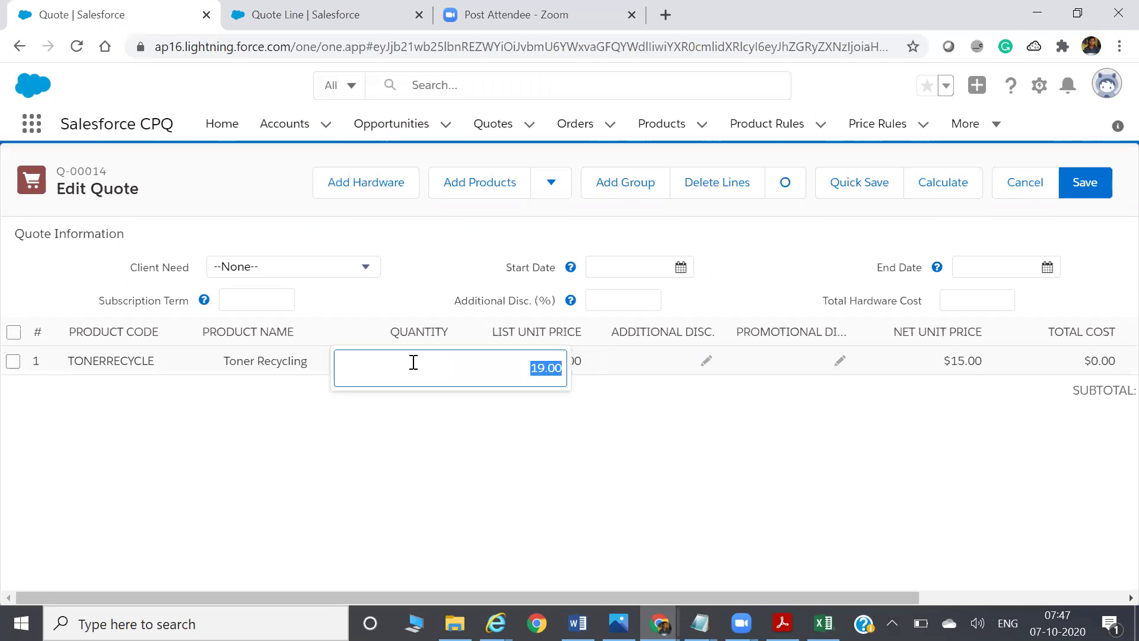
type("20")
left_click(949, 186)
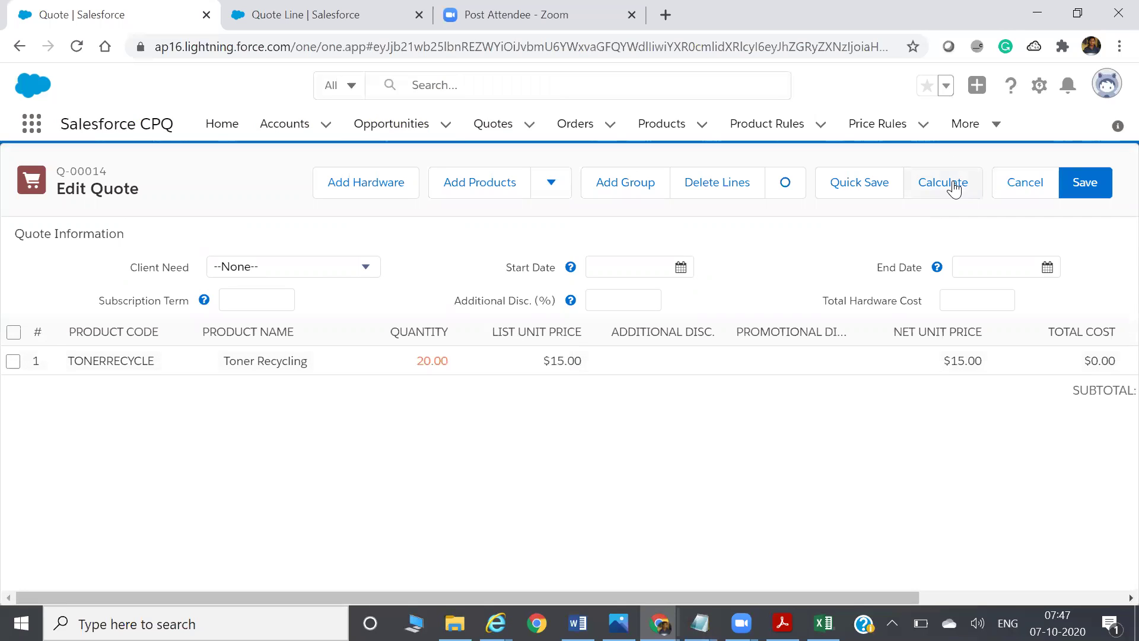
left_click(409, 364)
type("21")
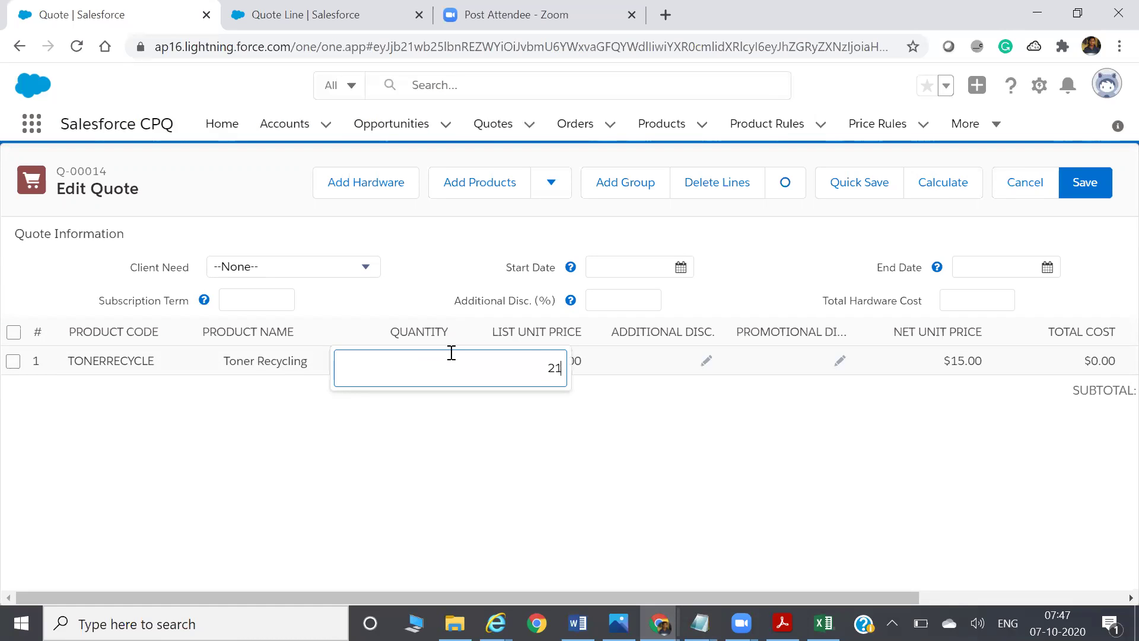
left_click(942, 183)
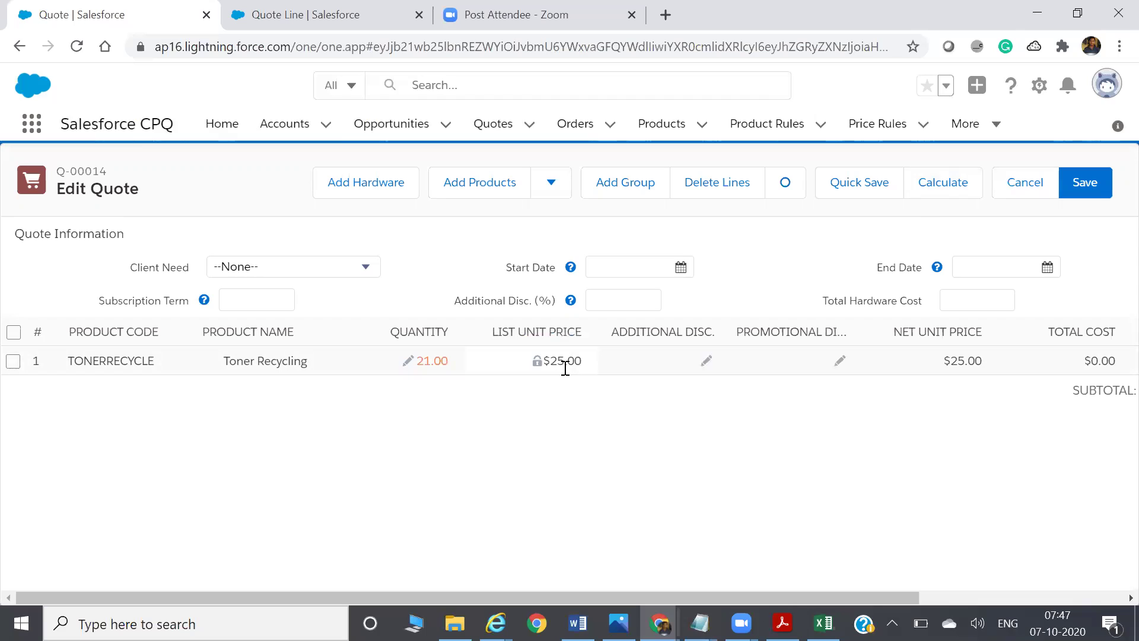
Step: Set the Toner Recycling line's quantity to 25 and recalculate the quote
left_click(408, 361)
type("25")
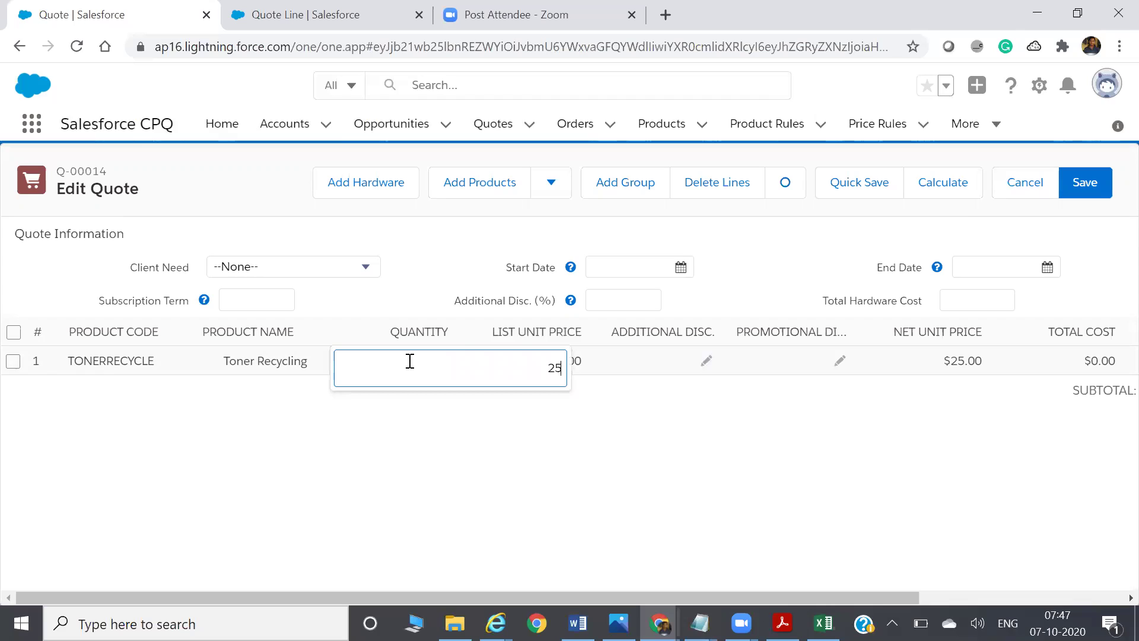
left_click(951, 200)
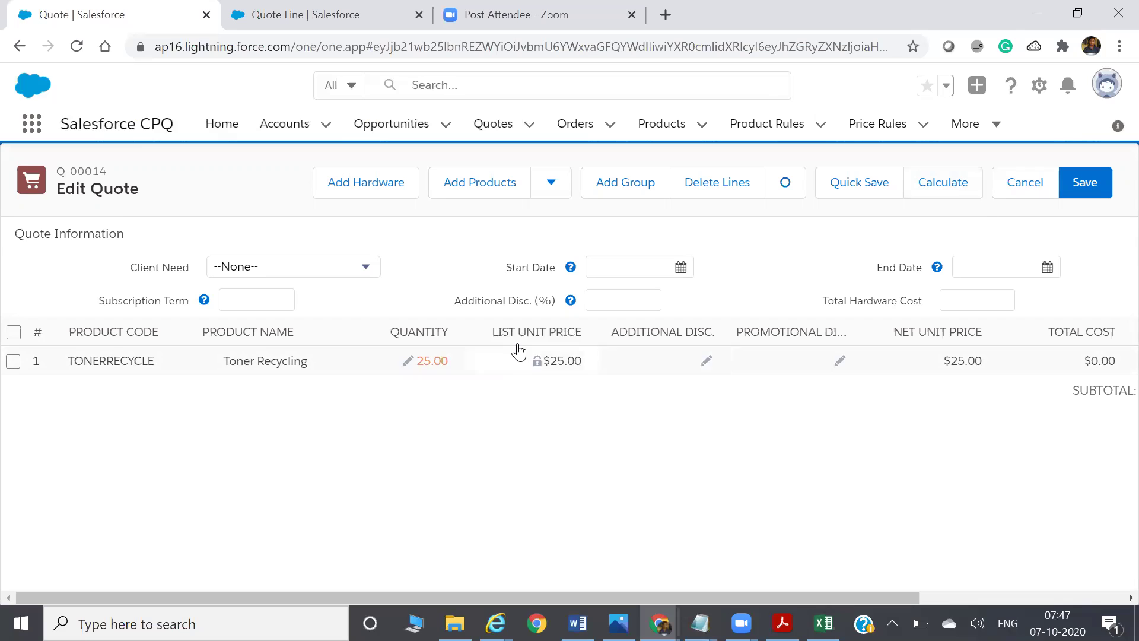
Step: Open the Products list in a separate browser tab and preview the Block Prices related to the Toner Recycling product
right_click(667, 124)
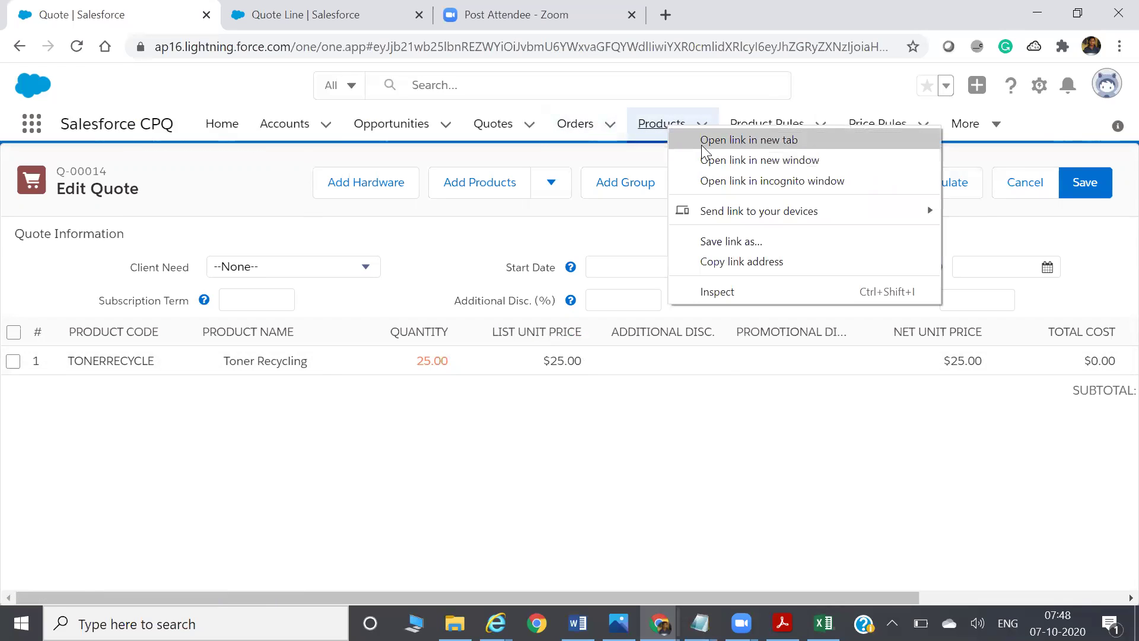
left_click(702, 142)
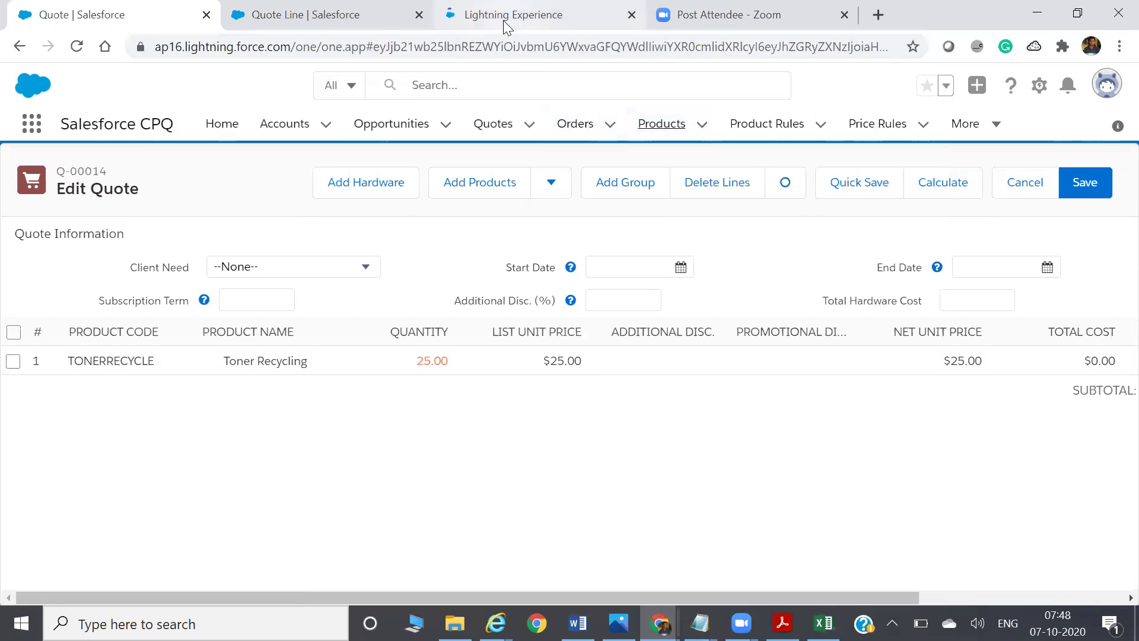
left_click(503, 15)
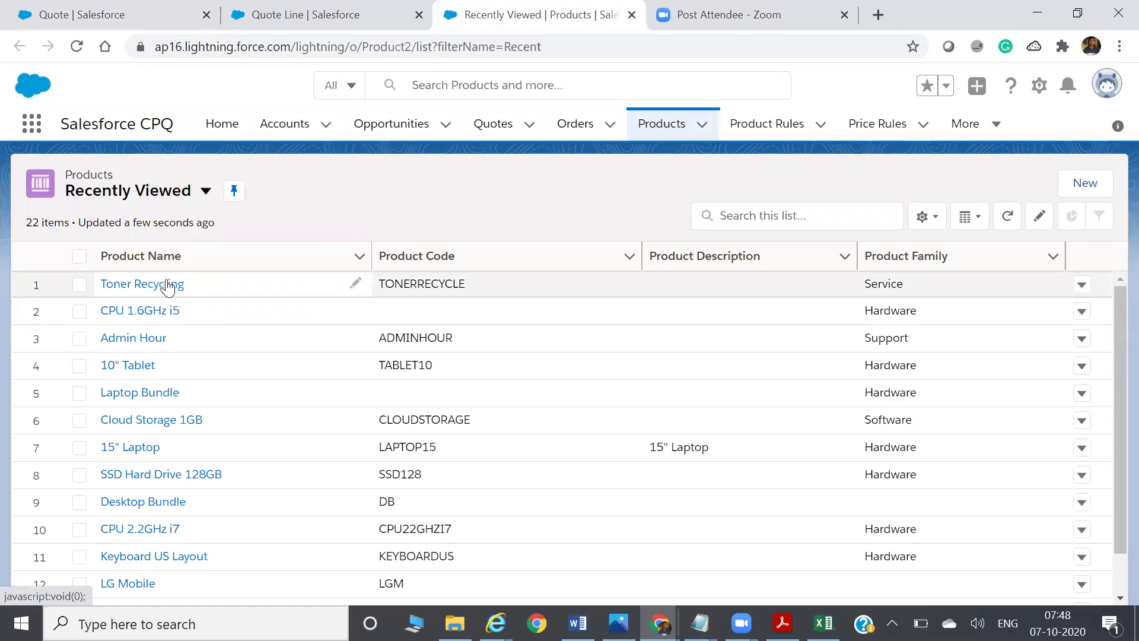
left_click(168, 286)
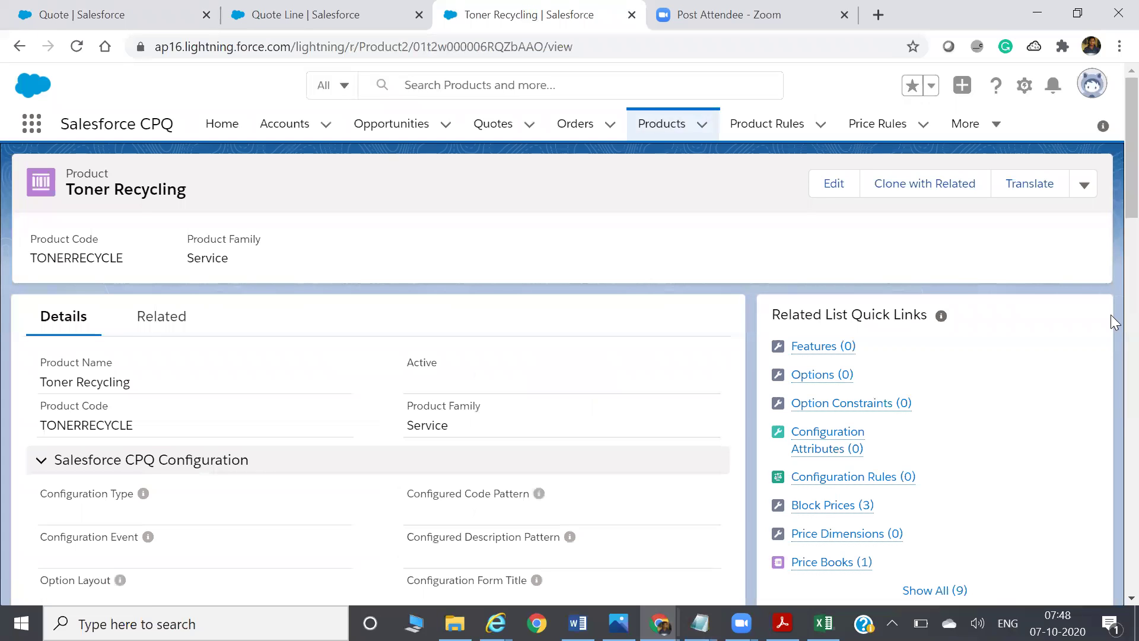
scroll(1111, 238, "down", 3)
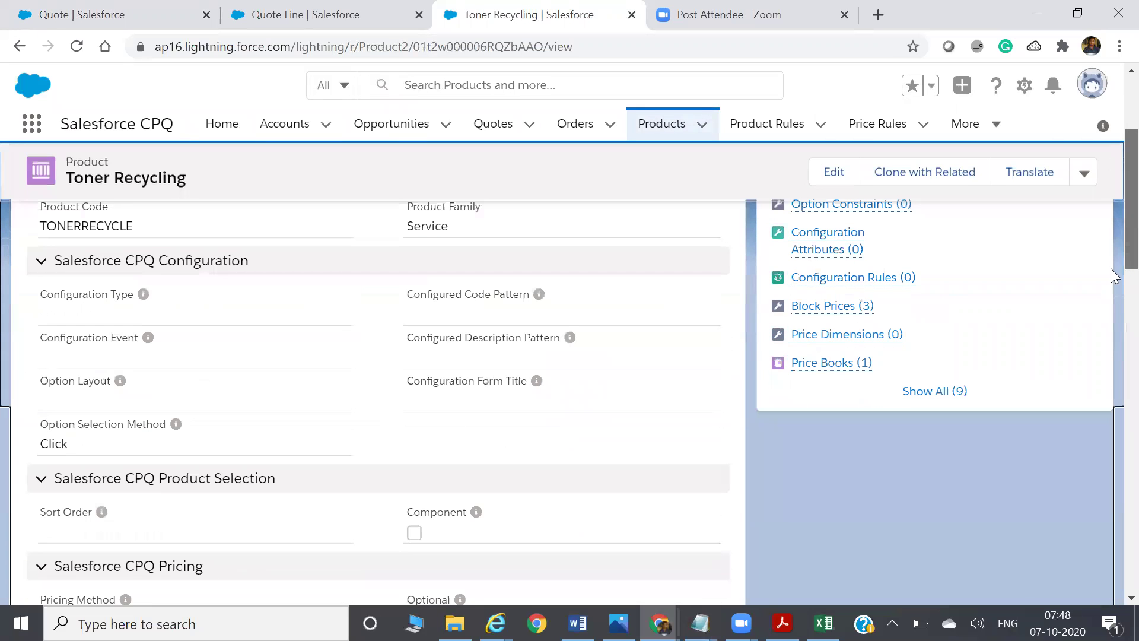
mouse_move(838, 310)
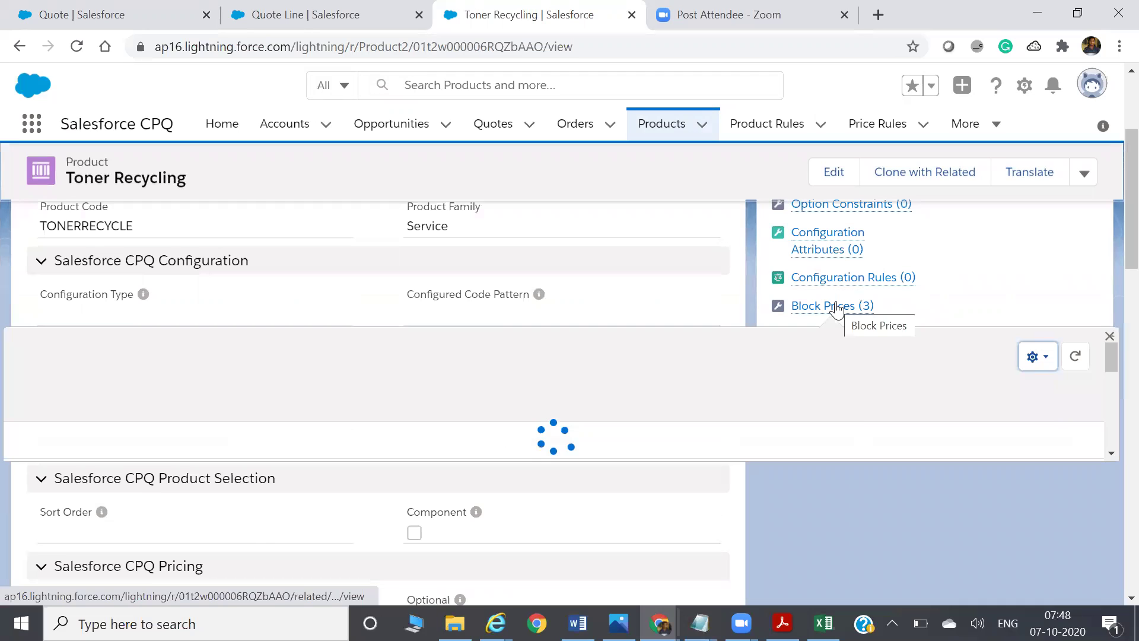